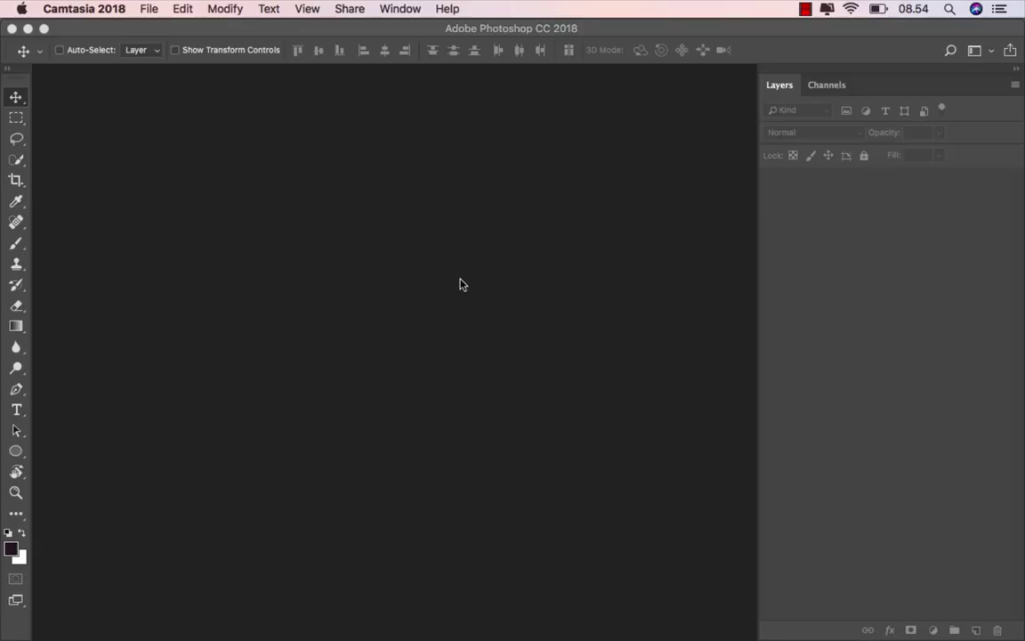
- Create a new 2700 × 3000 px, 300 ppi document from the saved portrait preset
click(146, 9)
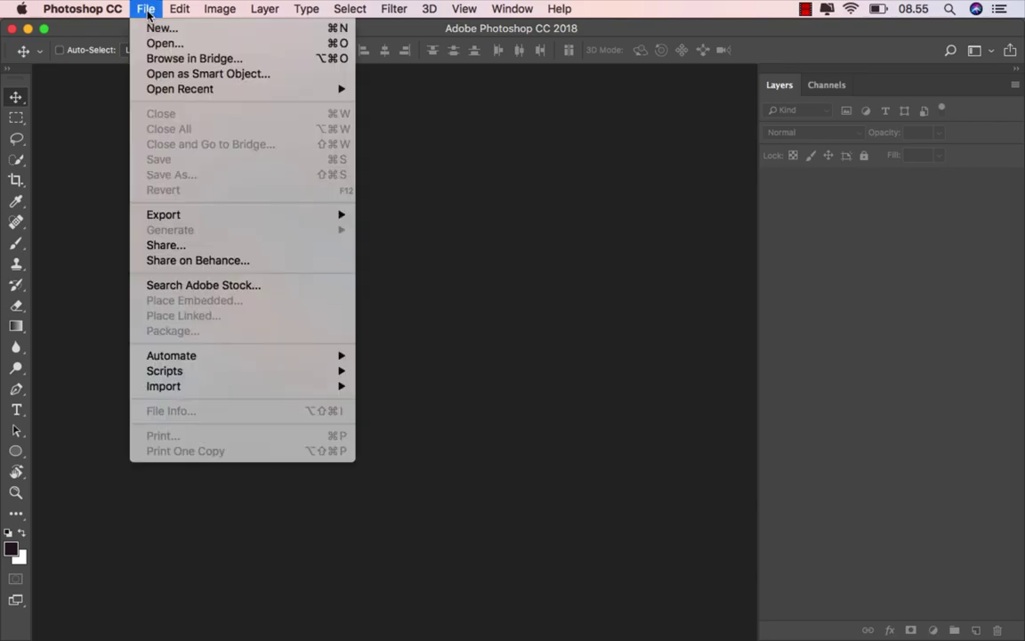
click(191, 34)
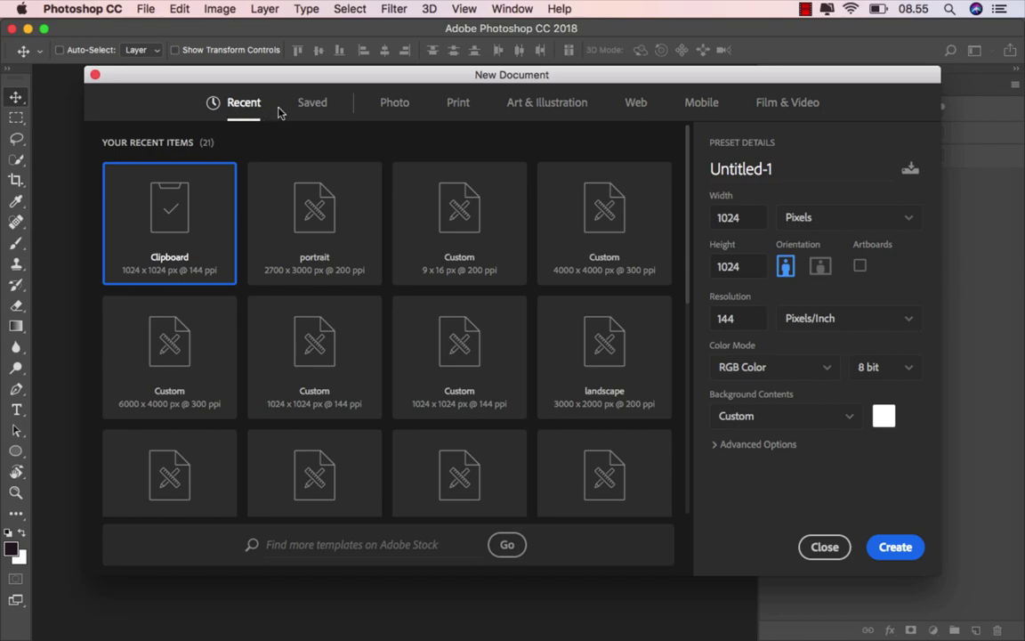
click(302, 105)
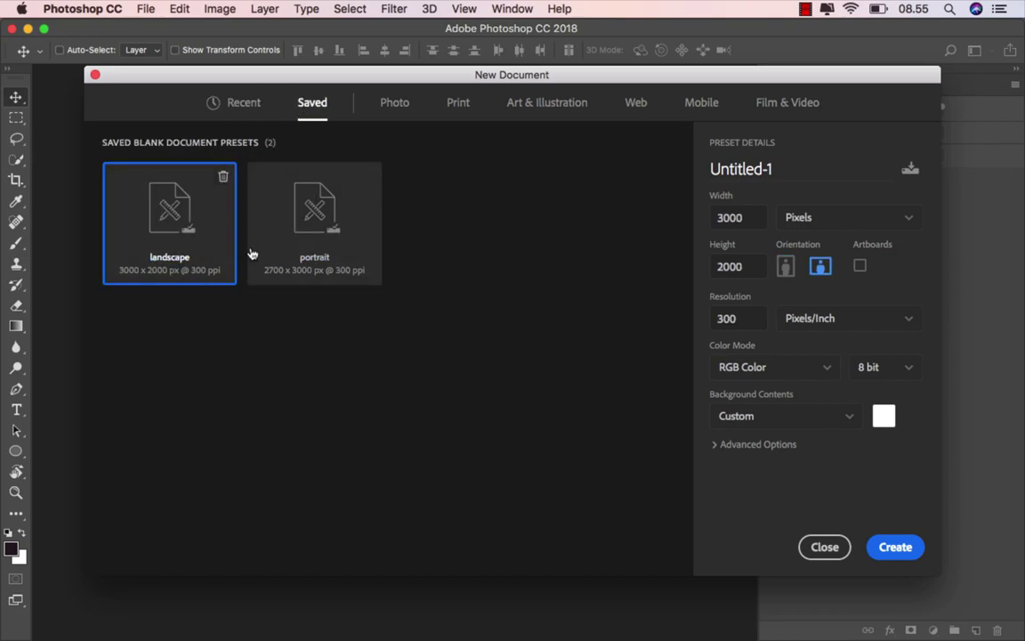
click(281, 244)
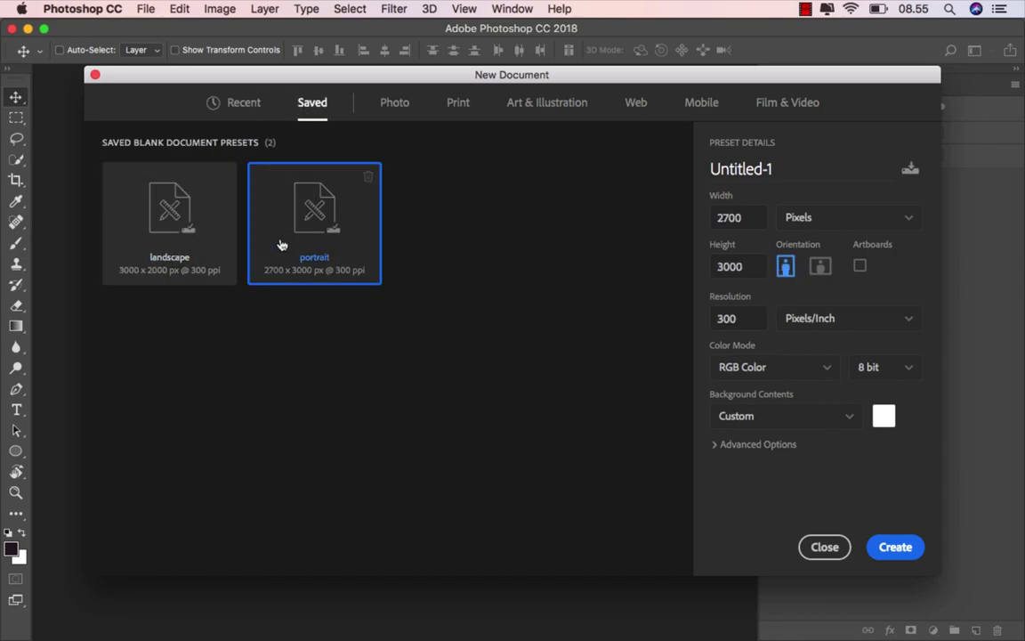
click(908, 551)
- Cover the white background with a Solid Color fill layer of dark grey #1d1d1d
scroll(526, 319, up, 1)
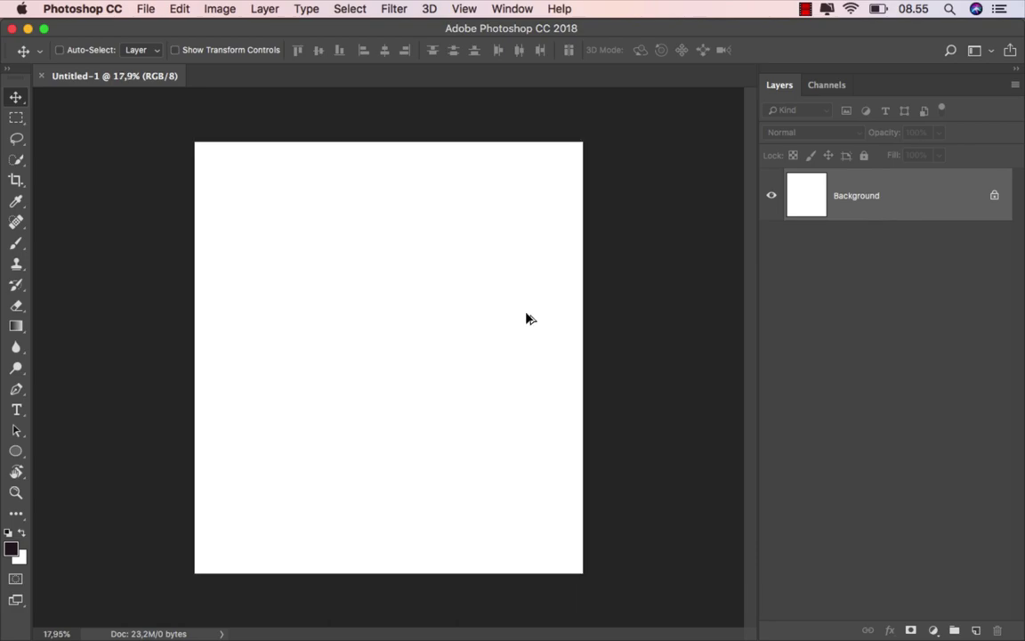
scroll(526, 318, up, 1)
scroll(526, 318, up, 1)
scroll(526, 318, up, 1)
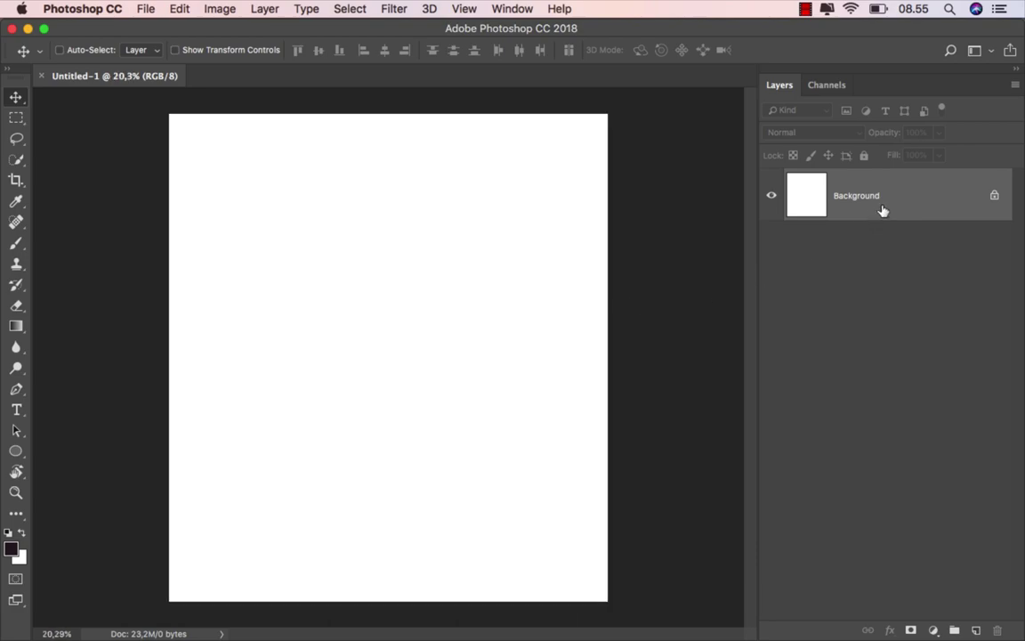
click(933, 629)
click(917, 327)
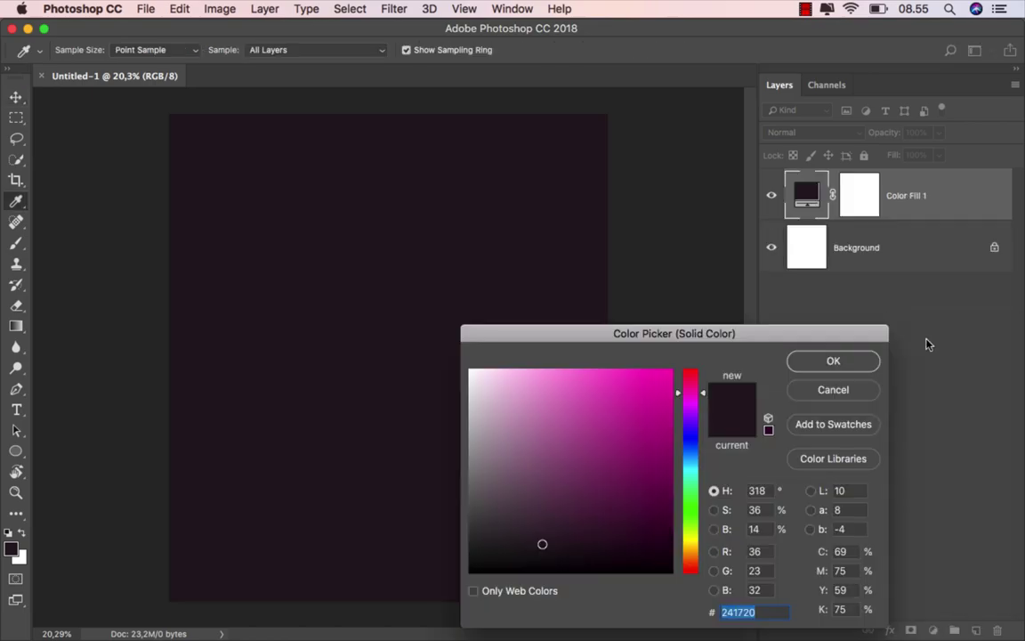
drag(529, 510, 466, 549)
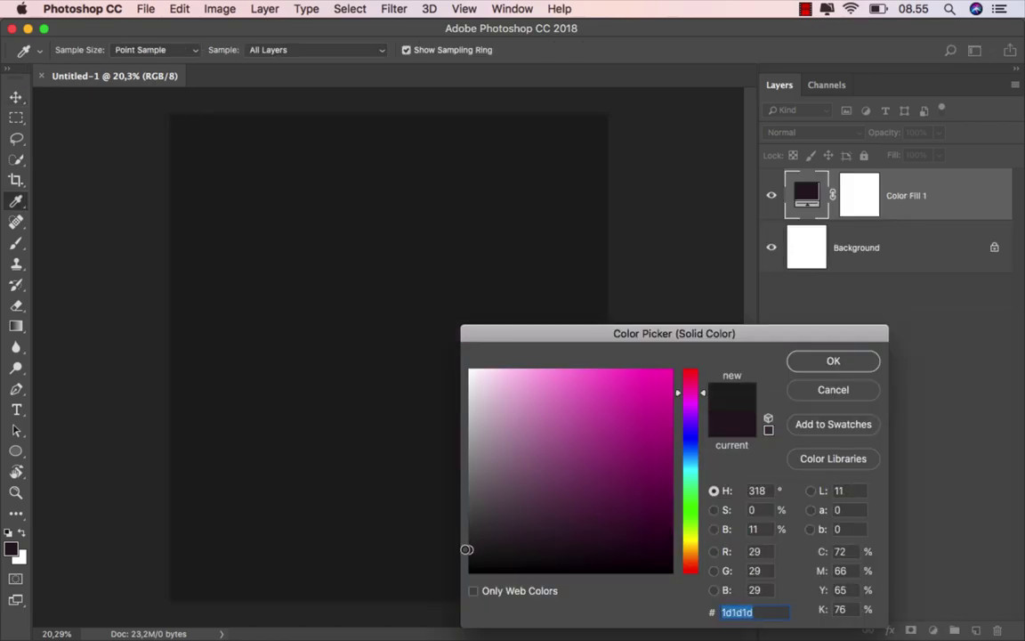
drag(689, 562, 691, 598)
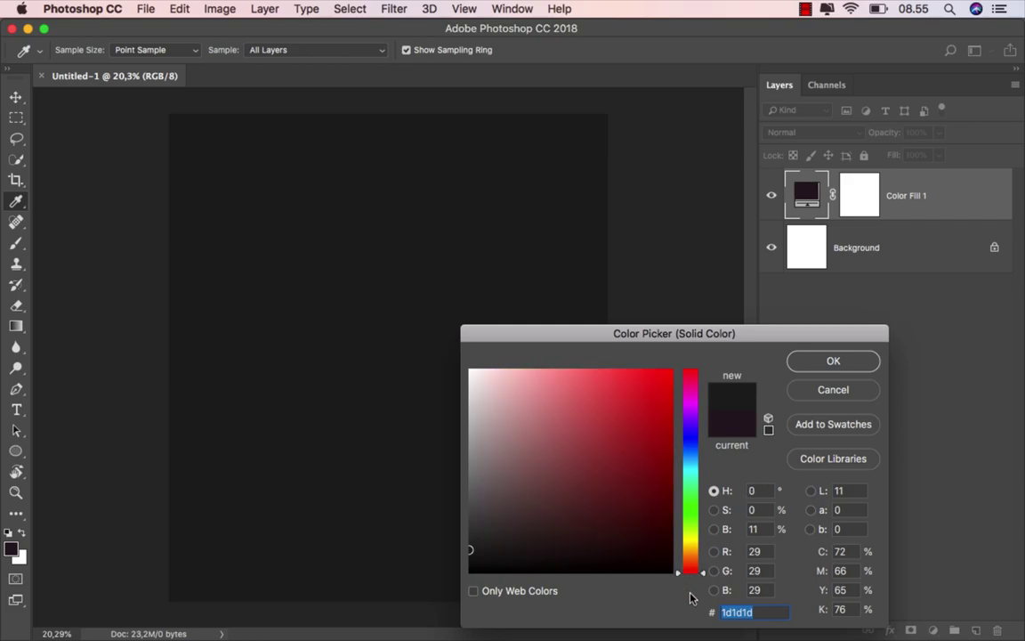
drag(663, 341, 754, 256)
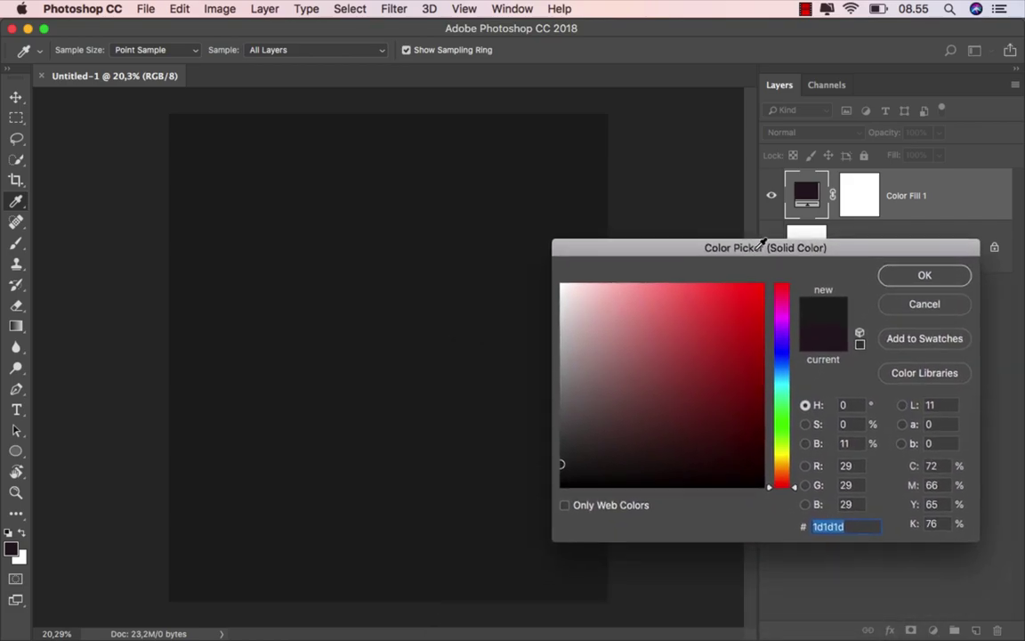
click(903, 278)
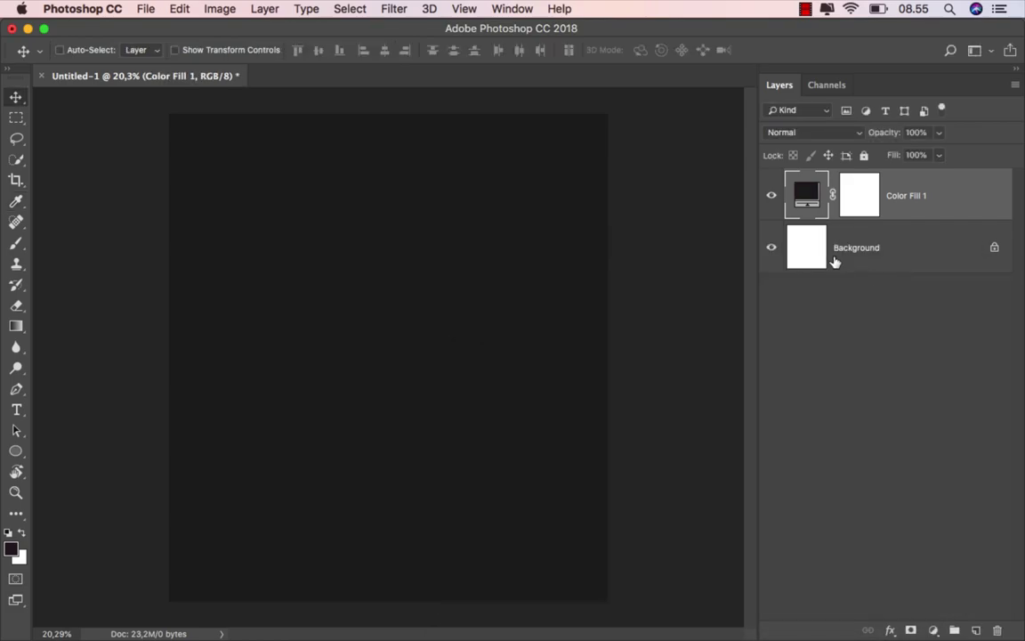
click(770, 197)
click(770, 198)
- Drag the mountain__streamy_stock photo from Finder onto the canvas as a new layer
click(392, 611)
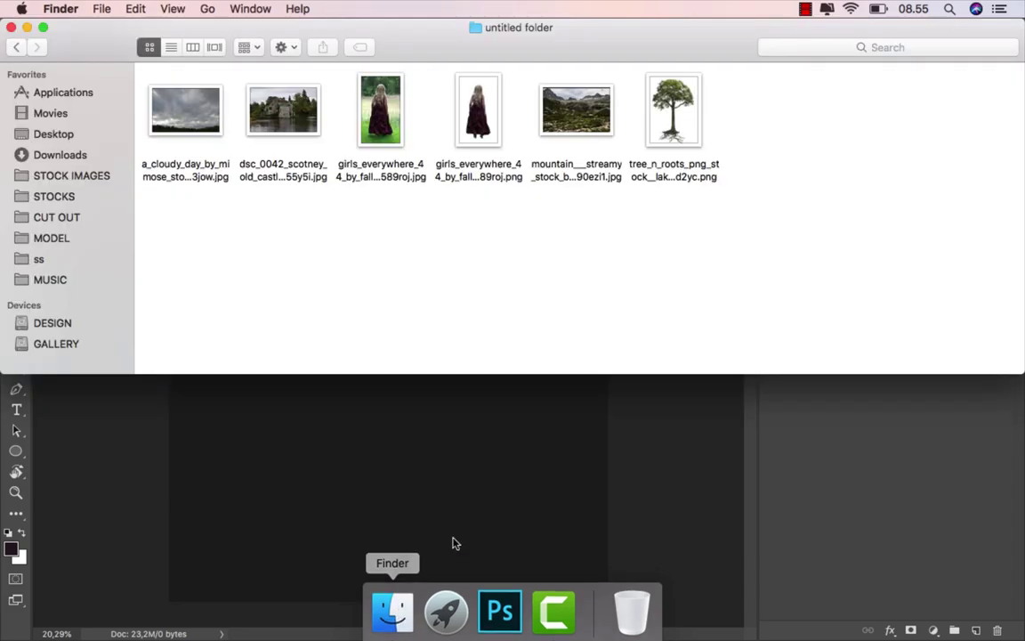
drag(576, 111, 388, 489)
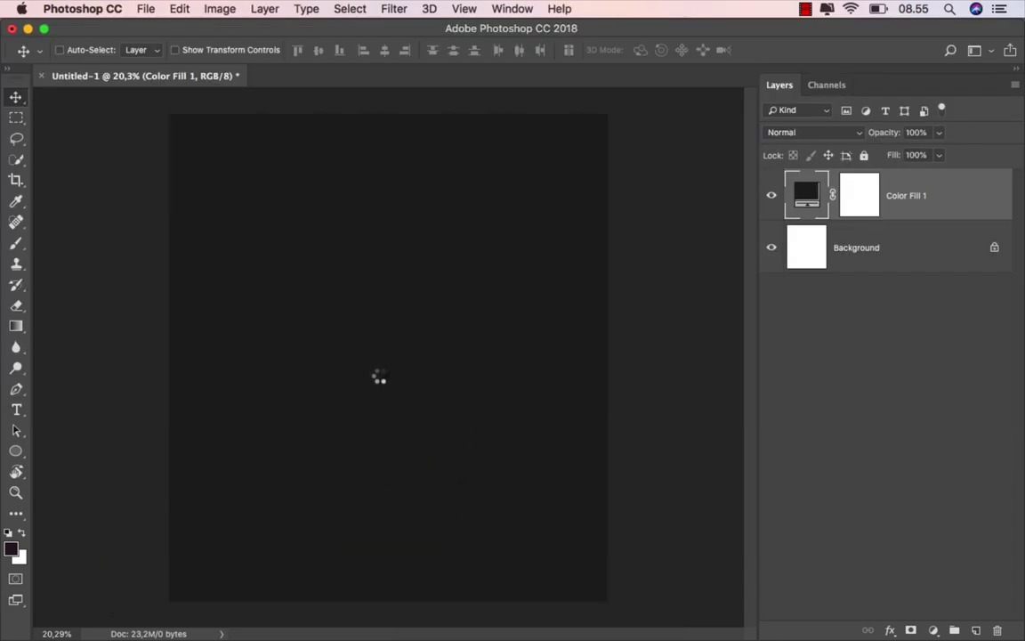
scroll(380, 381, down, 3)
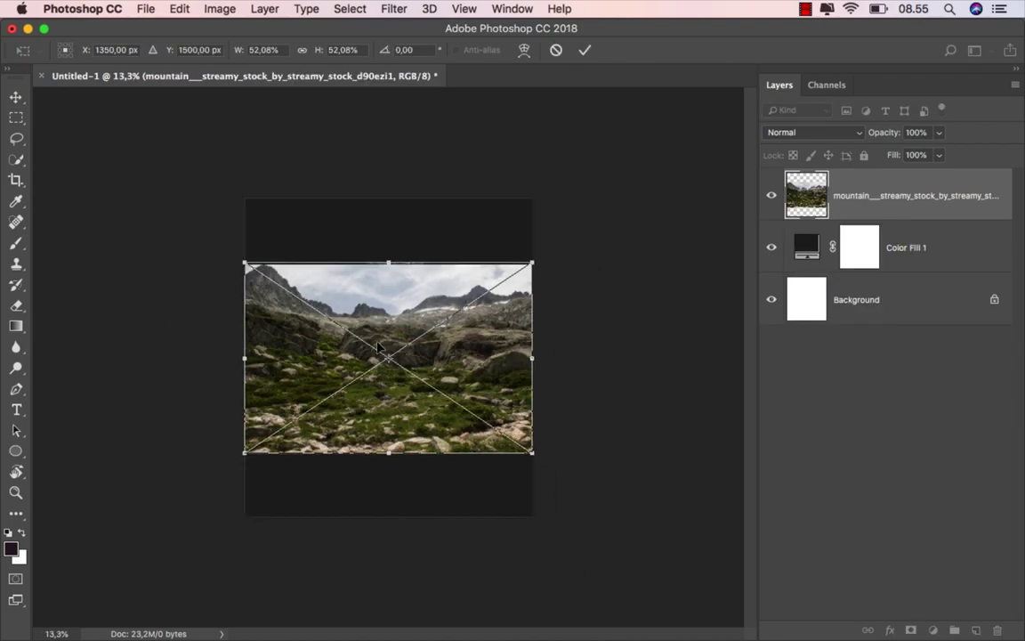
- Move the mountain photo down and scale it wider to span the canvas width
drag(340, 339, 375, 401)
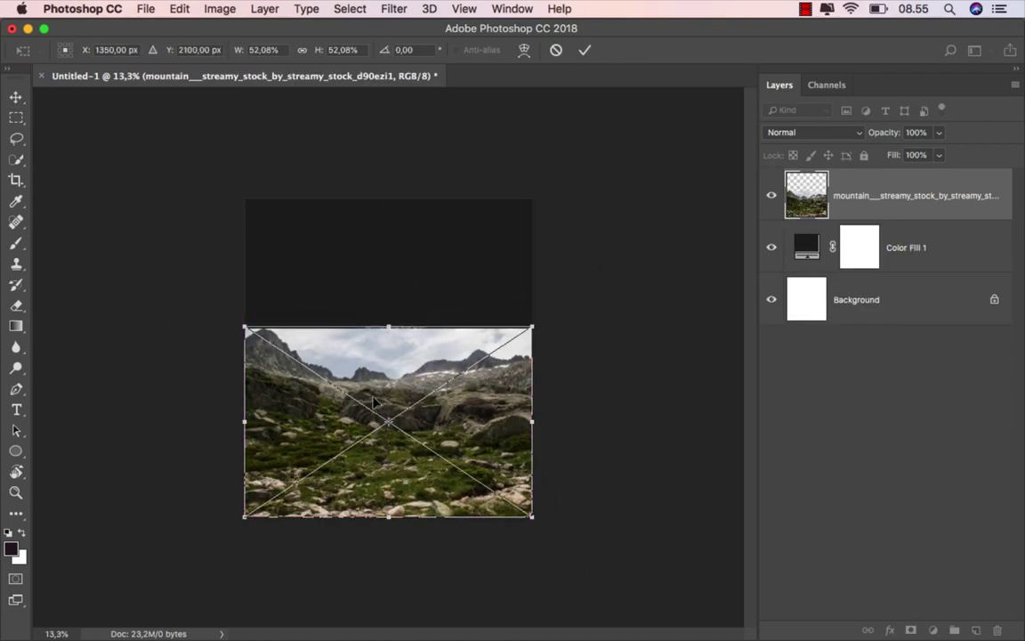
drag(238, 326, 170, 313)
scroll(326, 361, down, 1)
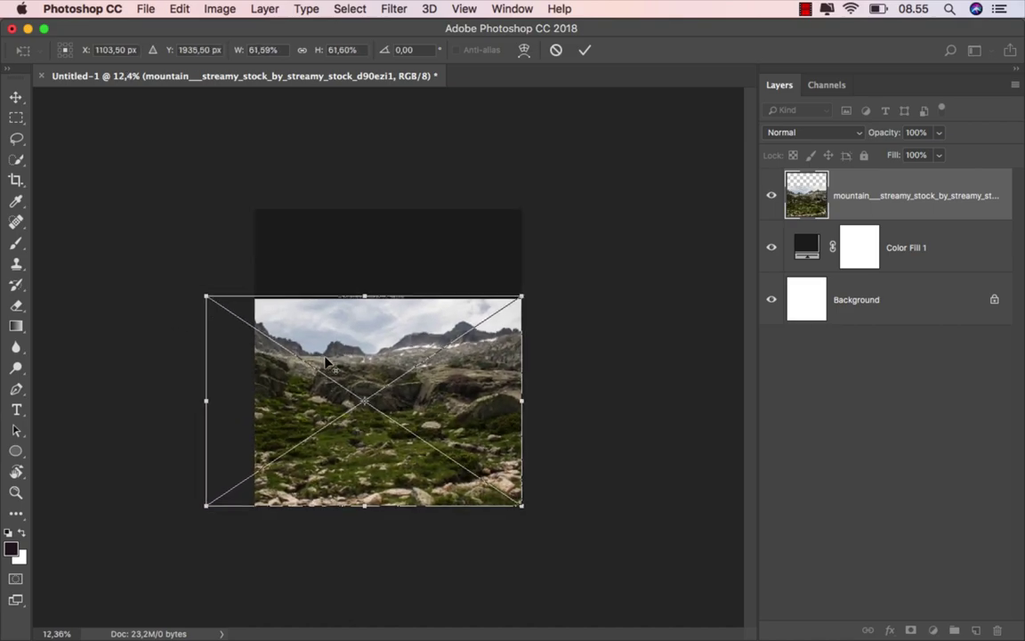
drag(530, 293, 639, 253)
drag(427, 329, 428, 356)
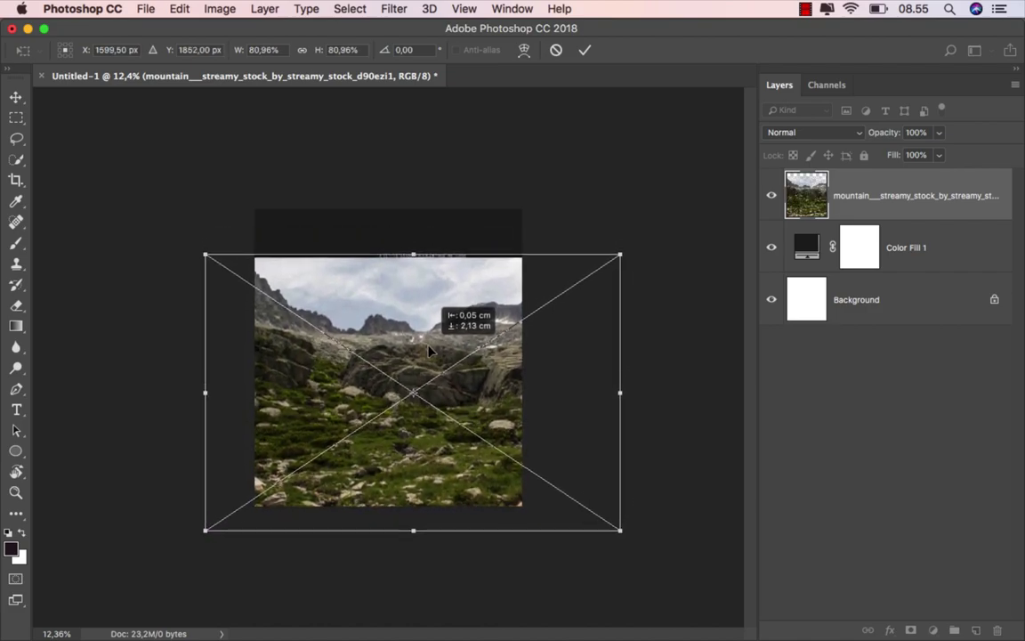
- Lower the photo's top edge and raise its bottom edge, leaving a dark band above
scroll(418, 415, up, 1)
scroll(391, 409, up, 2)
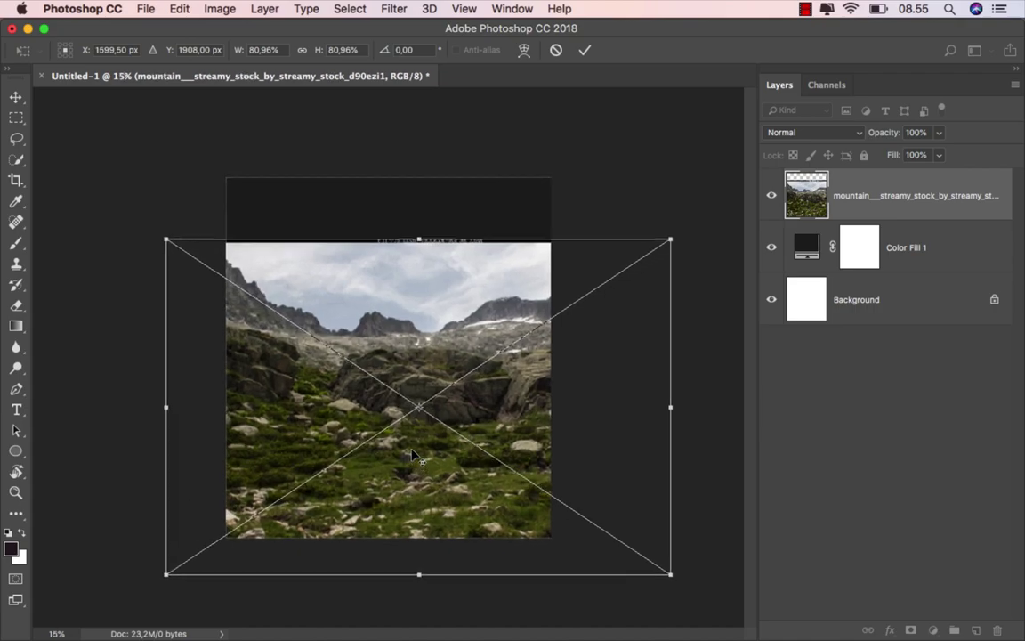
scroll(412, 455, up, 1)
scroll(423, 347, up, 1)
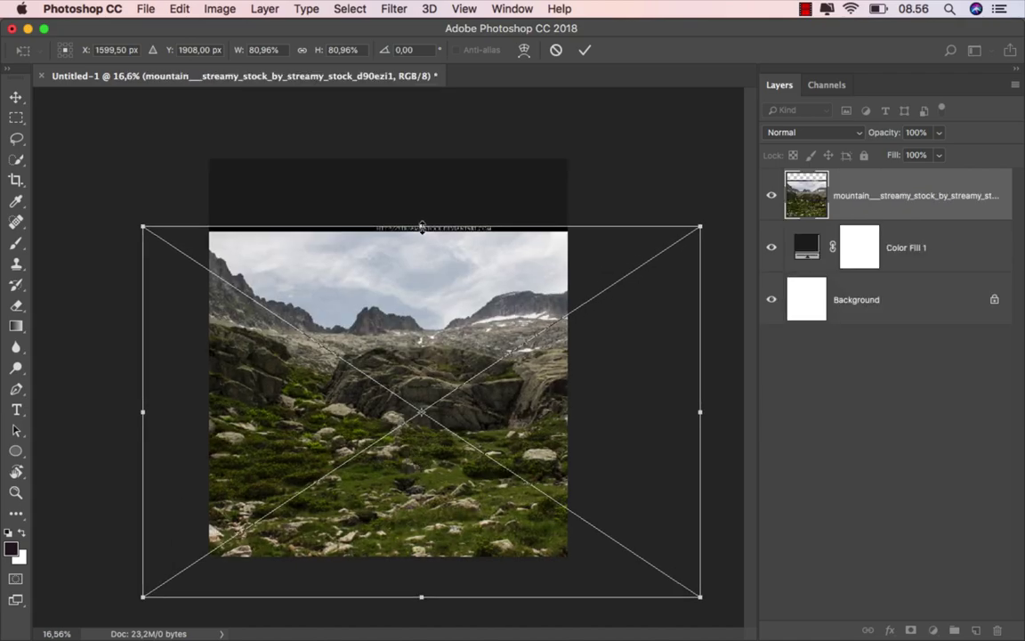
drag(422, 226, 417, 266)
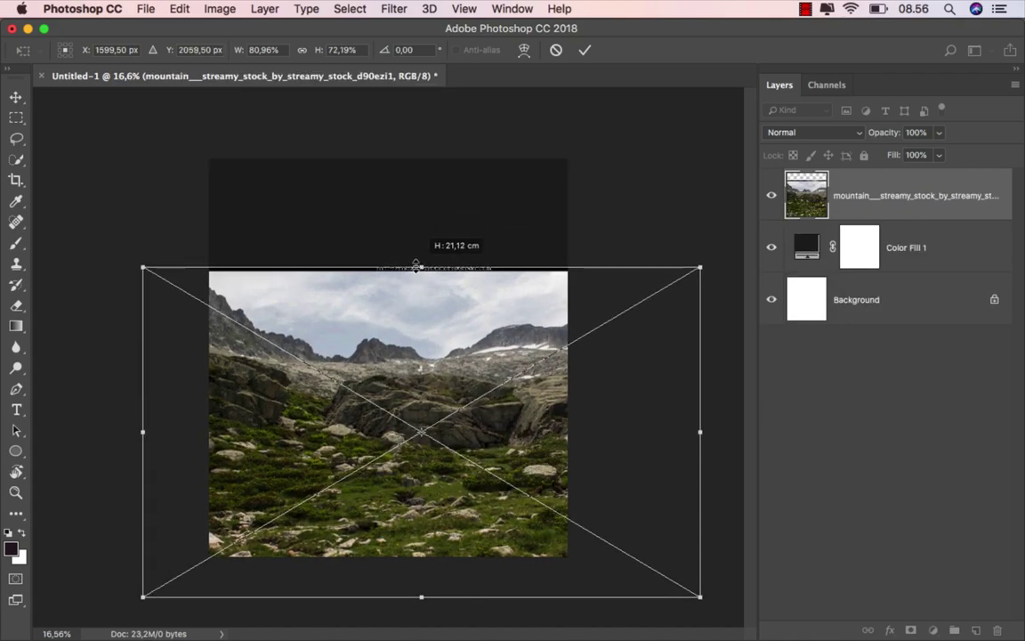
scroll(424, 388, up, 1)
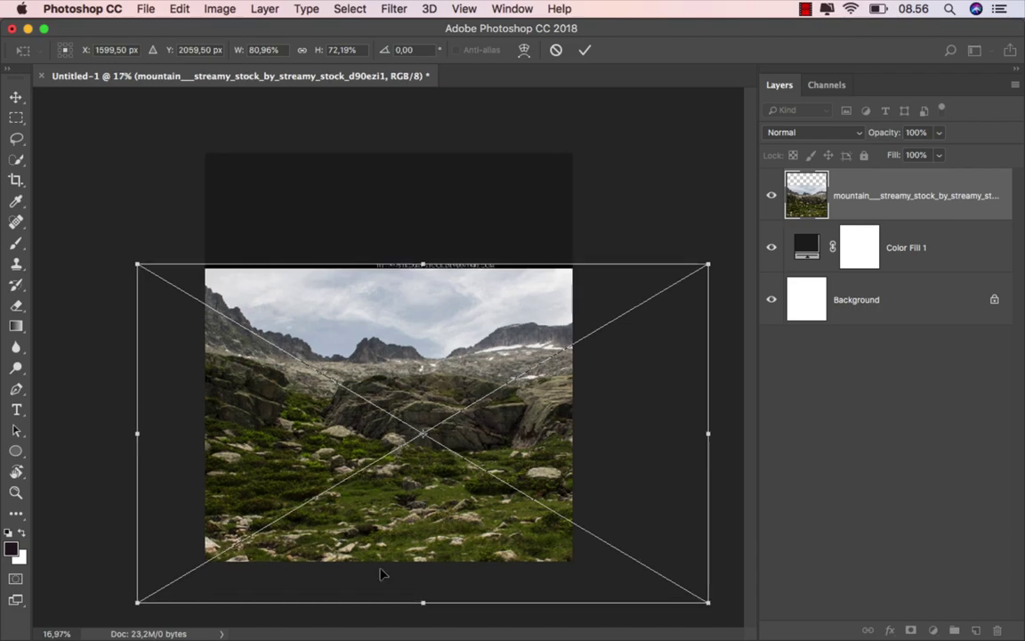
drag(422, 603, 424, 591)
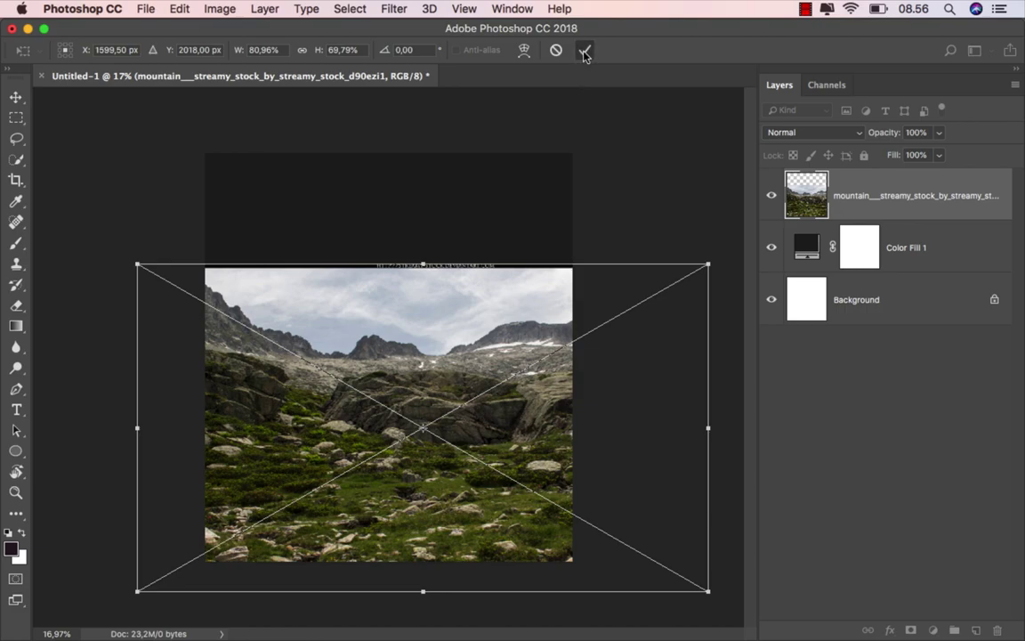
scroll(387, 451, up, 5)
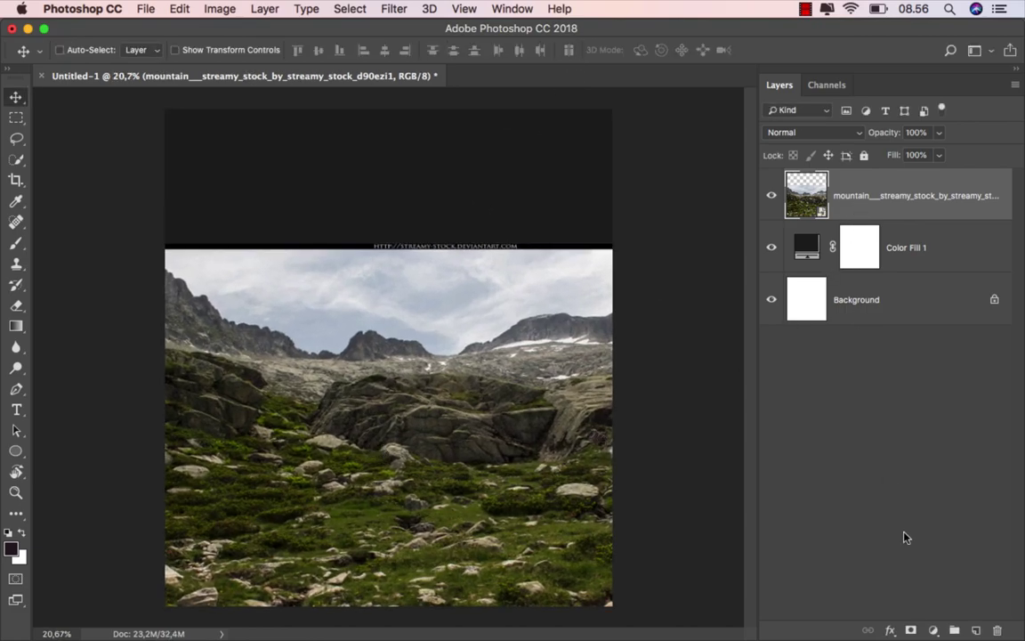
- Mask the mountain layer, painting black with a large soft round brush over sky and peaks
click(911, 629)
drag(16, 242, 49, 241)
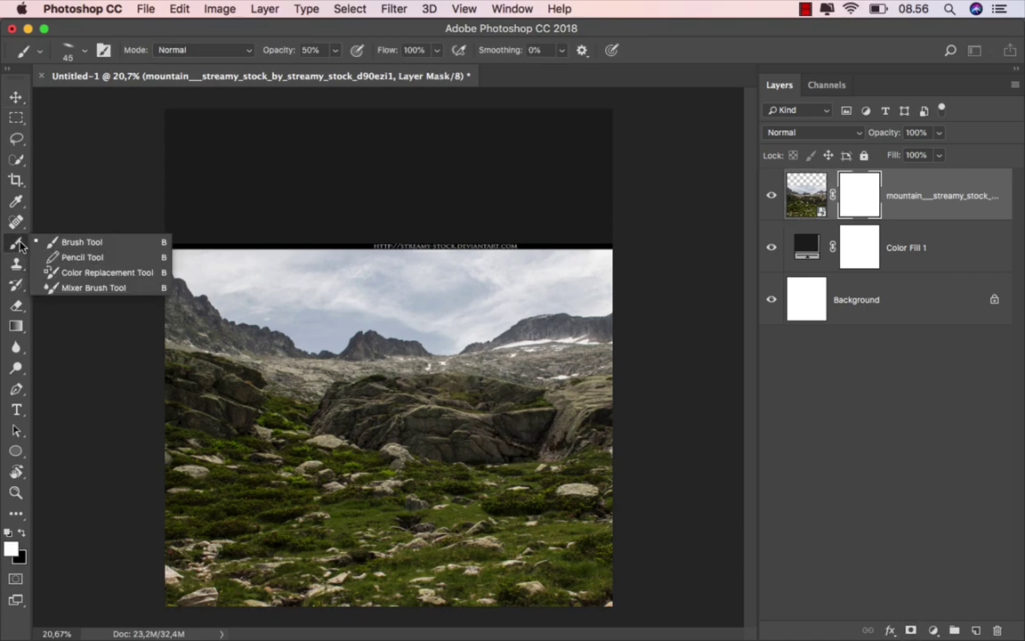
click(336, 50)
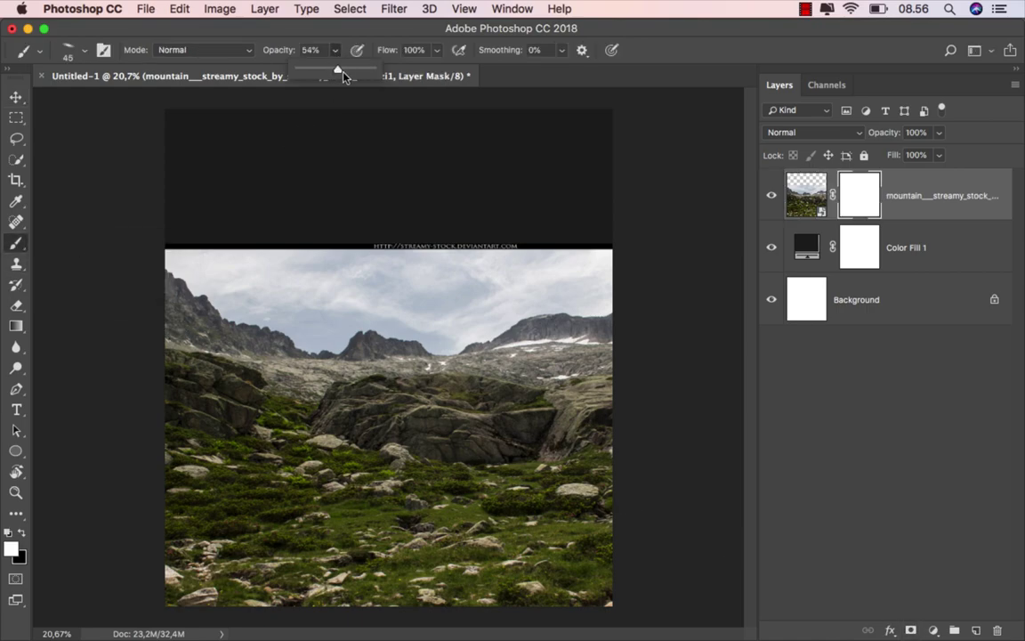
right_click(353, 289)
click(417, 444)
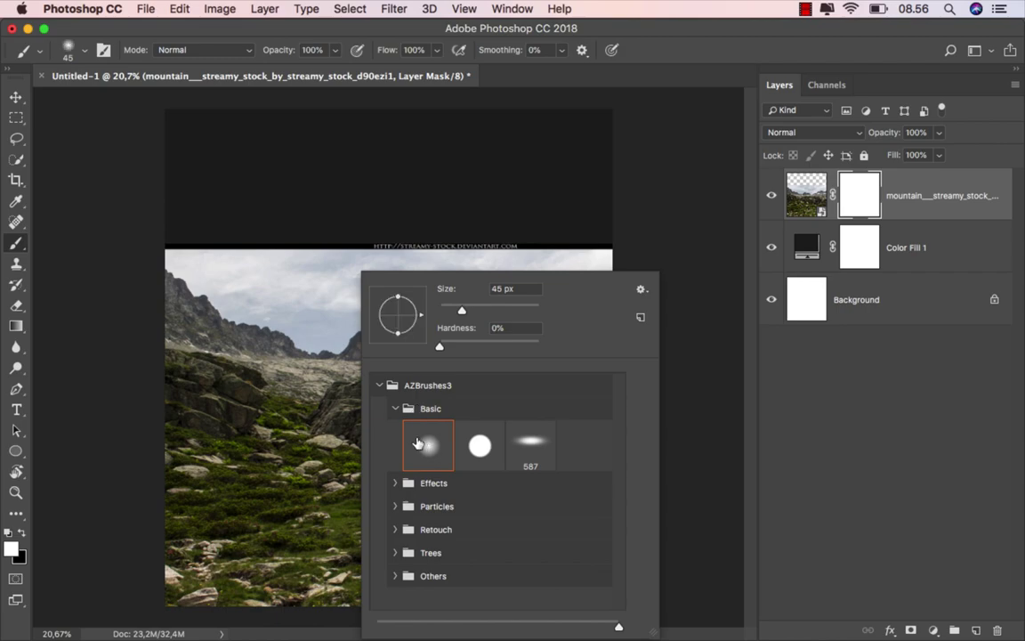
drag(223, 310, 258, 297)
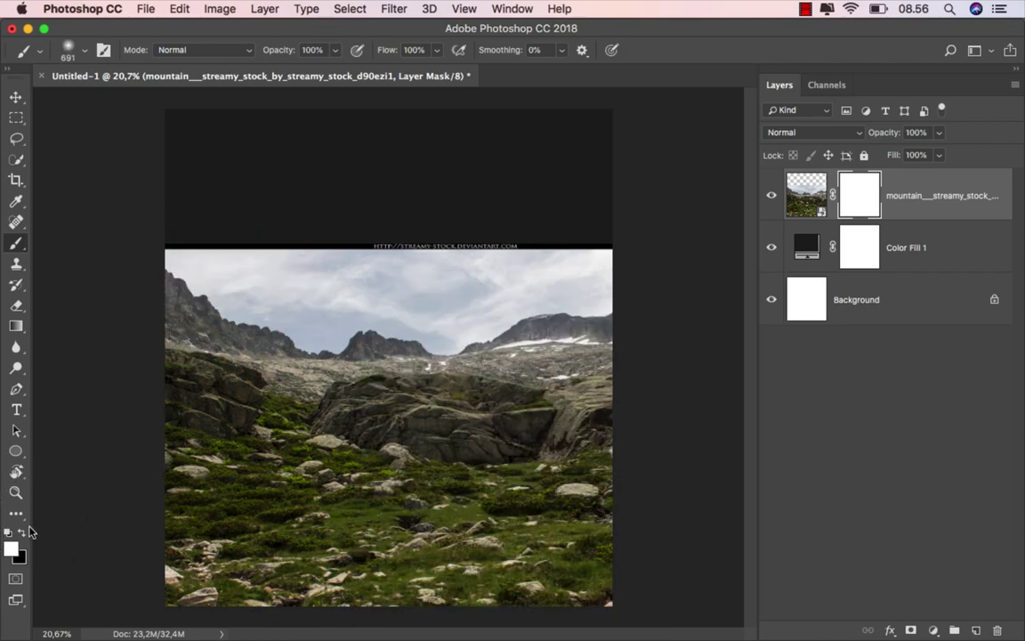
mouse_move(191, 256)
mouse_down()
mouse_move(178, 256)
mouse_move(561, 258)
mouse_move(85, 274)
mouse_move(158, 301)
mouse_move(497, 323)
mouse_move(453, 354)
mouse_move(480, 371)
mouse_move(466, 383)
mouse_move(594, 388)
mouse_move(386, 405)
mouse_move(263, 382)
mouse_move(309, 402)
mouse_move(565, 404)
mouse_move(233, 408)
mouse_move(125, 221)
mouse_up()
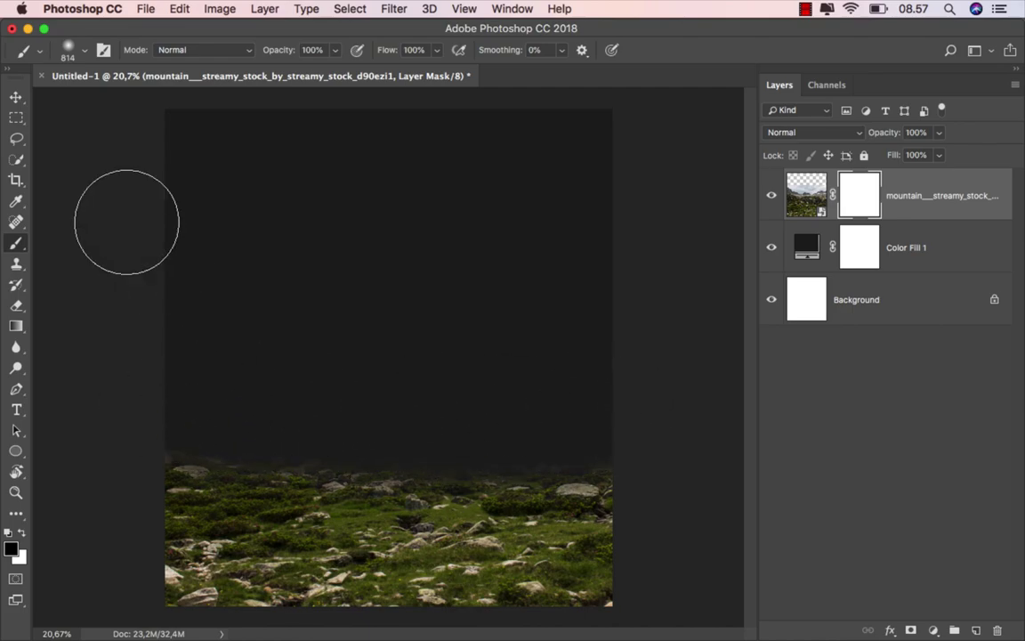
click(20, 99)
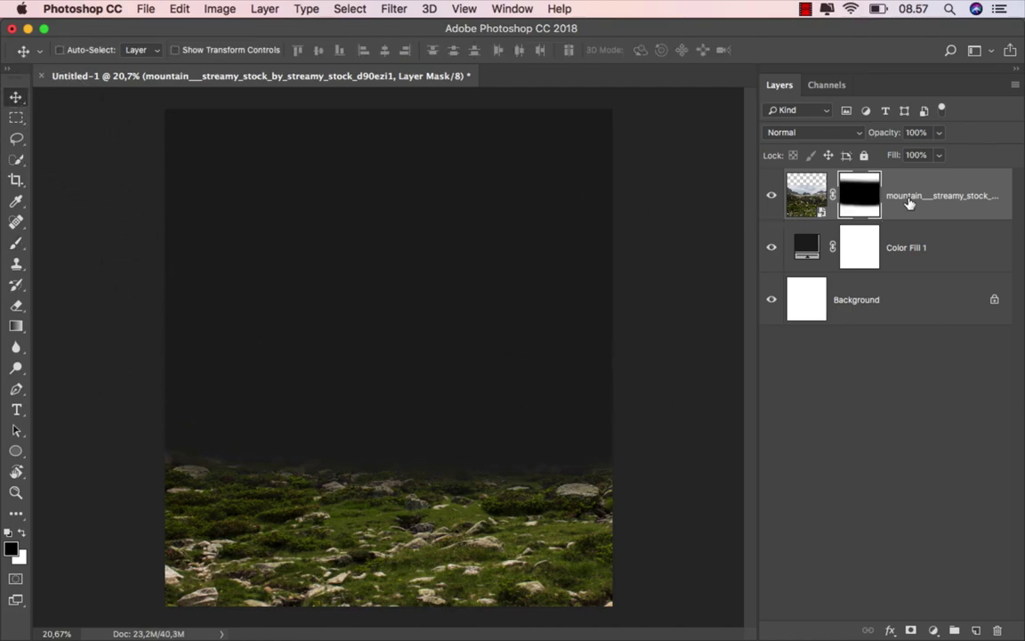
- Place the dsc_0042_scotney_old_castle photo at 45% scale and move it up the canvas
click(383, 605)
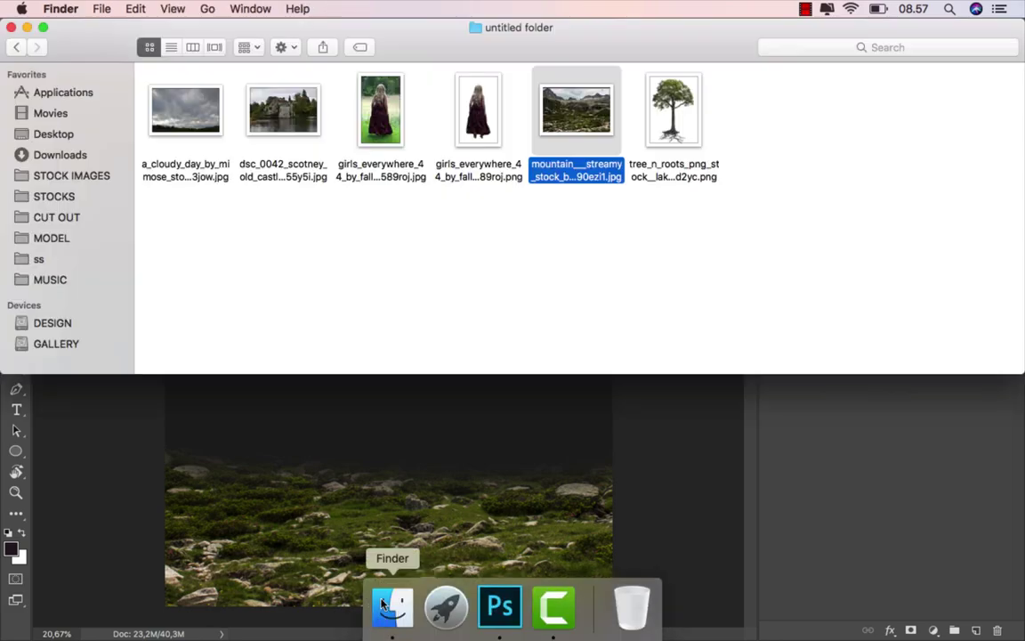
drag(285, 124, 384, 324)
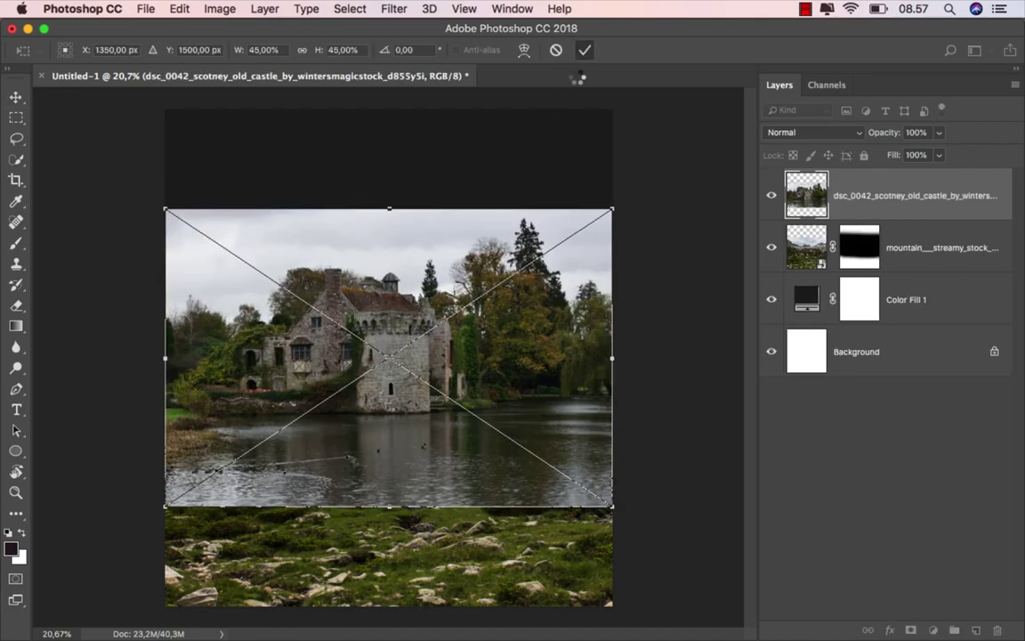
click(584, 50)
drag(423, 297, 424, 269)
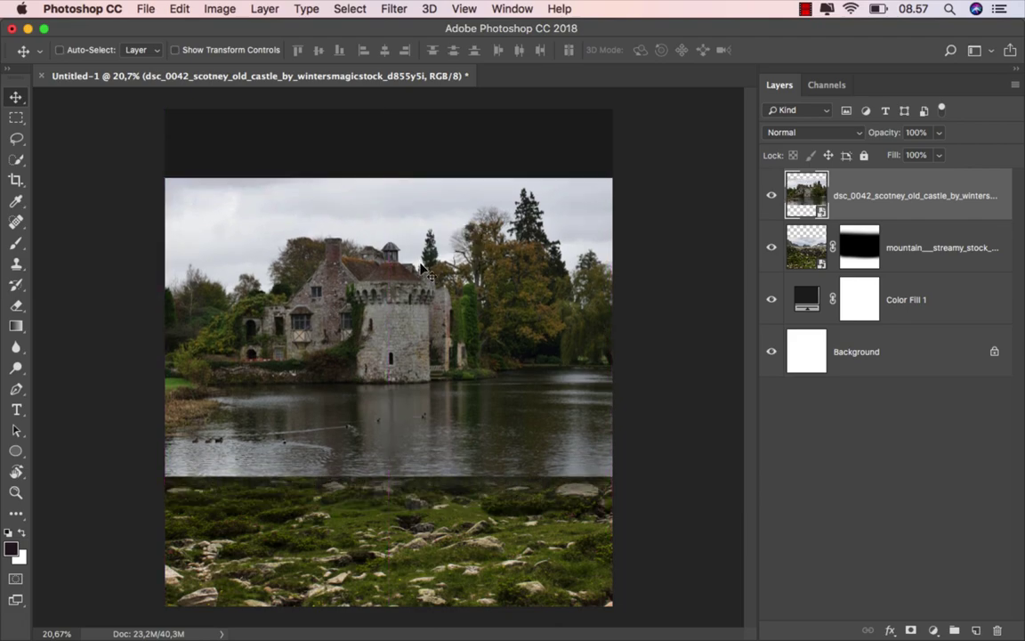
click(16, 162)
- Quick-select the castle, trees and lake, undoing the stroke that grabbed the grass
click(63, 153)
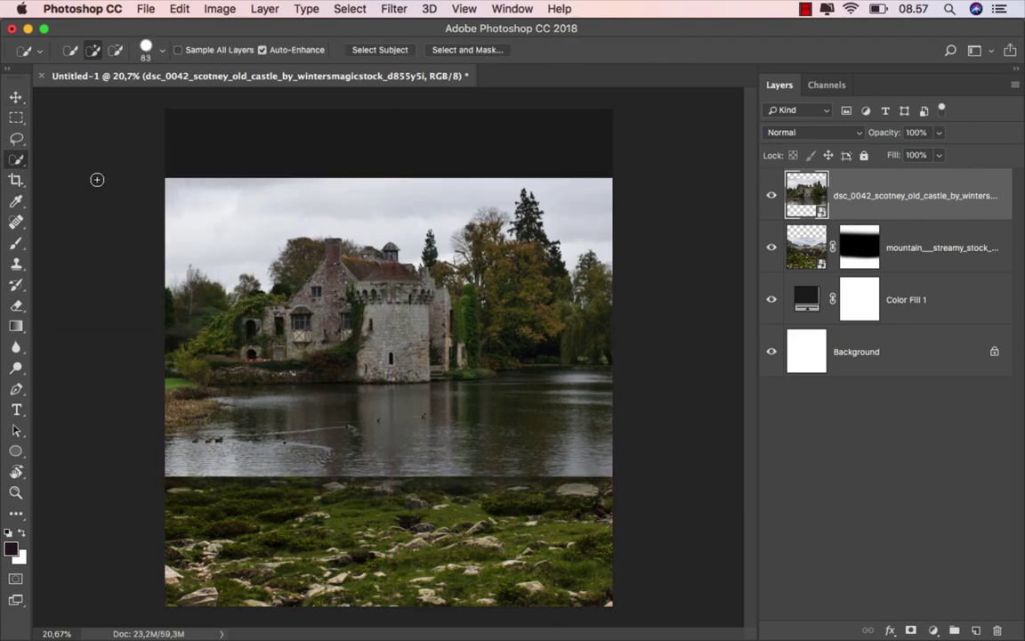
mouse_move(177, 301)
mouse_down()
mouse_move(303, 256)
mouse_move(456, 282)
mouse_move(543, 263)
mouse_up()
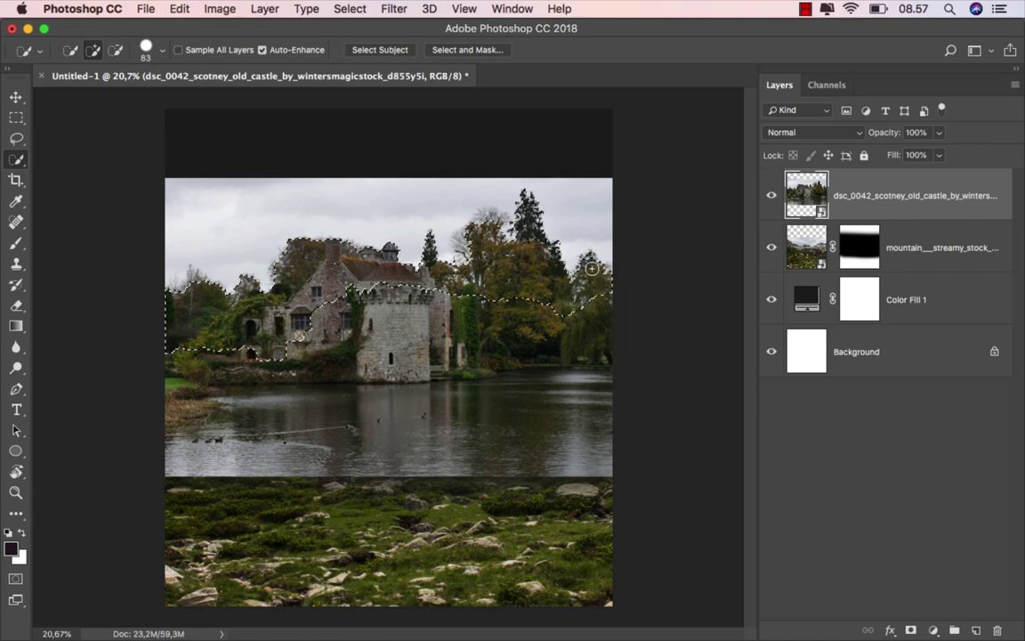
drag(543, 262, 615, 455)
mouse_move(428, 464)
mouse_down()
mouse_move(222, 451)
mouse_move(170, 481)
mouse_up()
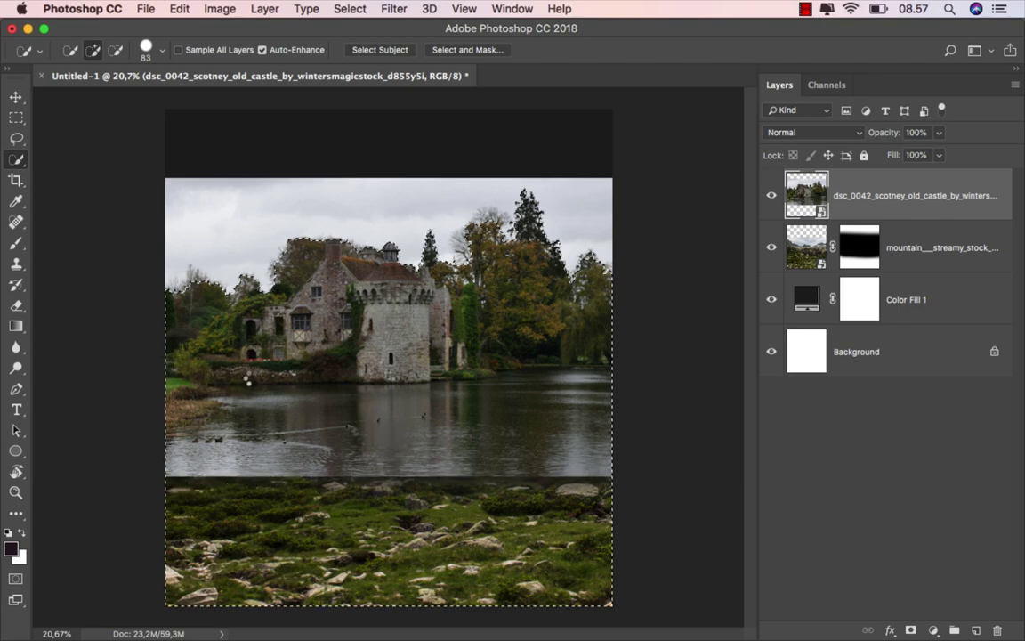
key(ctrl+z)
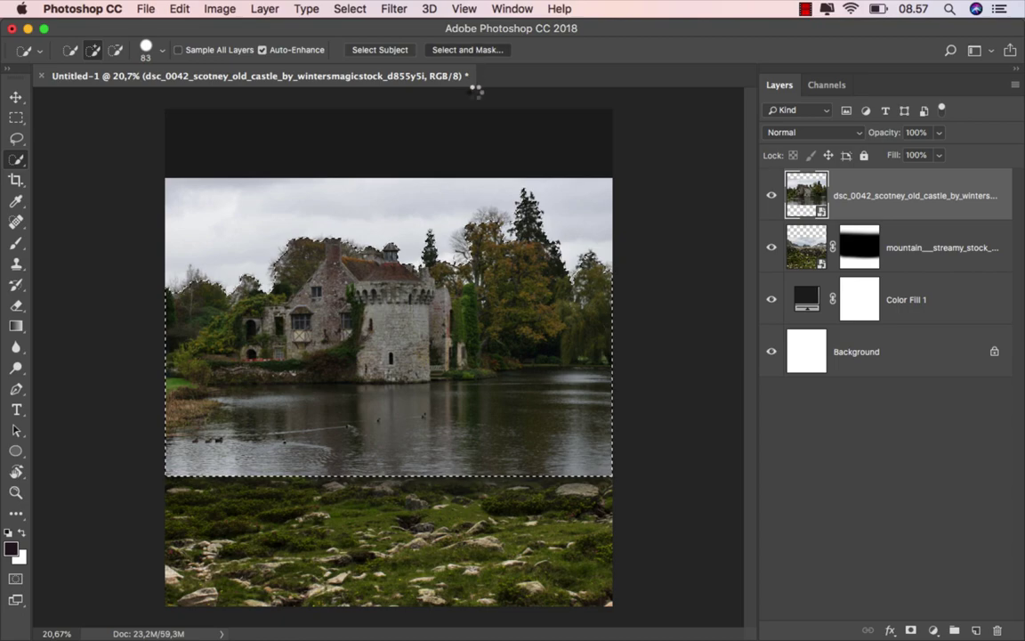
- Refine the selection edge along the left treetops, roofline and chimney with the Refine Edge Brush
scroll(218, 298, up, 5)
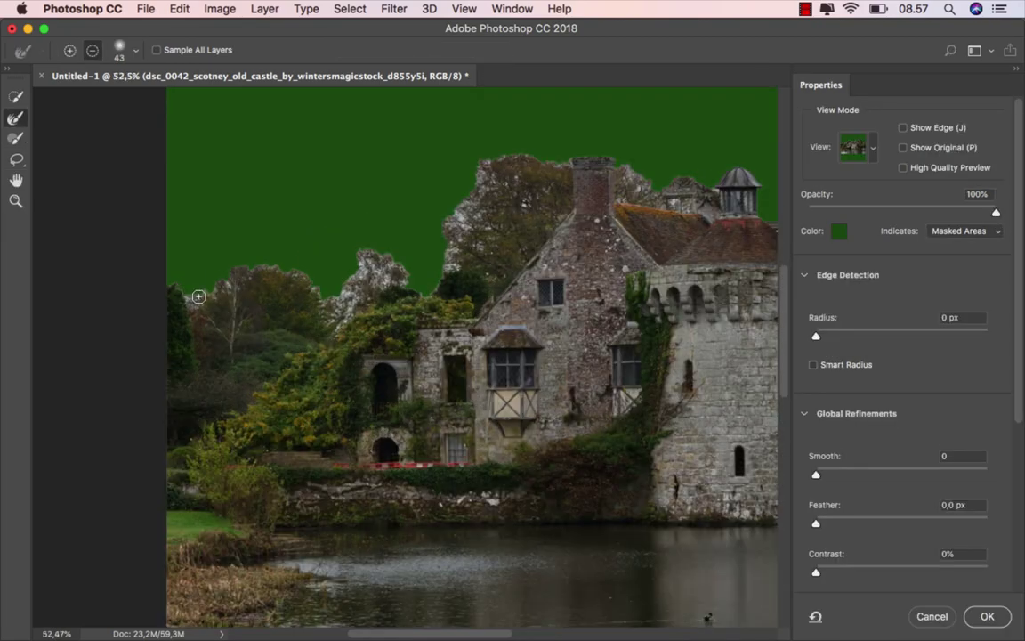
mouse_move(184, 292)
mouse_down()
mouse_move(176, 283)
mouse_move(285, 270)
mouse_move(321, 300)
mouse_move(393, 258)
mouse_move(356, 285)
mouse_up()
drag(248, 262, 176, 284)
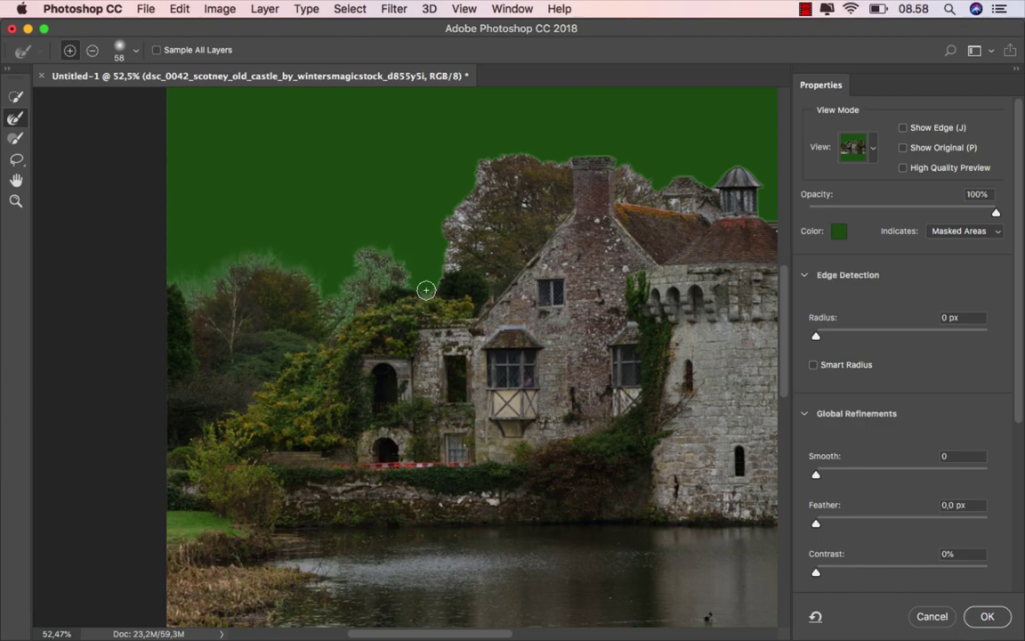
mouse_move(426, 289)
mouse_down()
mouse_move(491, 196)
mouse_move(488, 169)
mouse_up()
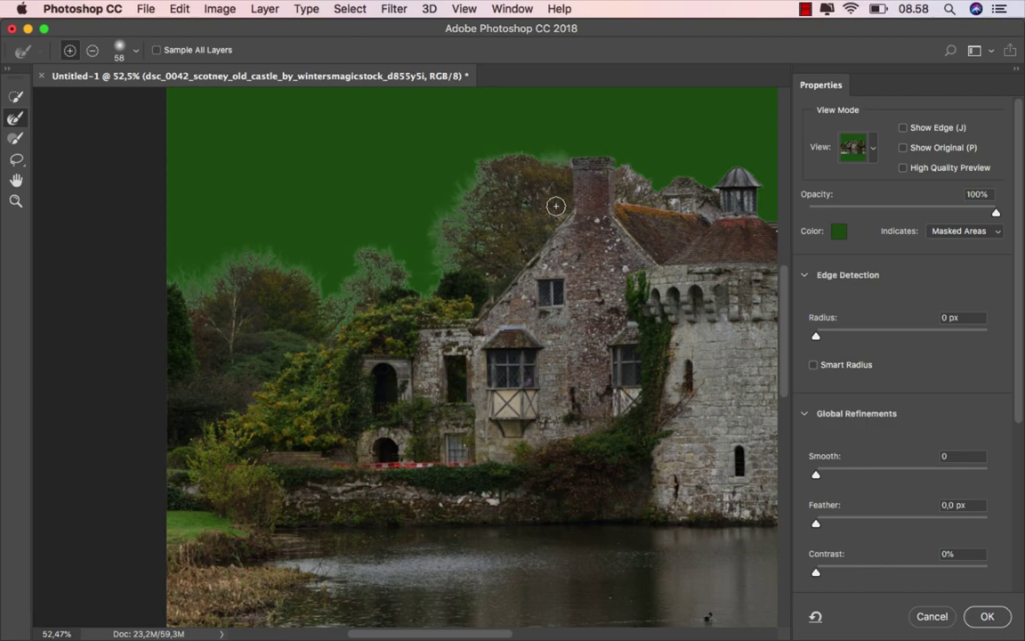
alt+scroll(552, 196, up, 3)
scroll(379, 303, right, 5)
scroll(379, 302, up, 2)
key(bracketleft)
key(bracketleft)
drag(321, 236, 279, 290)
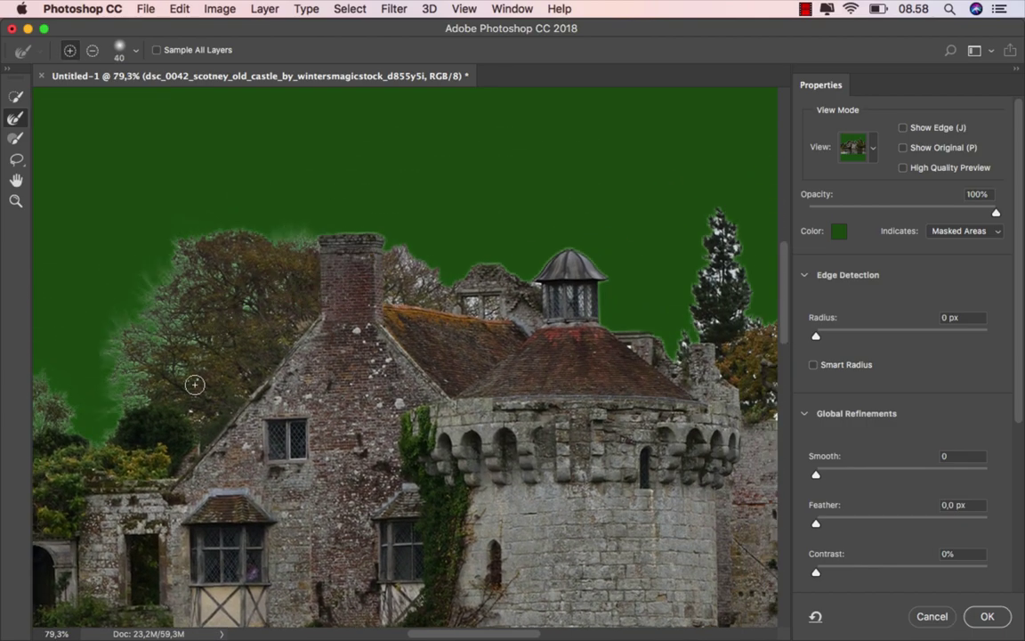
drag(424, 238, 397, 255)
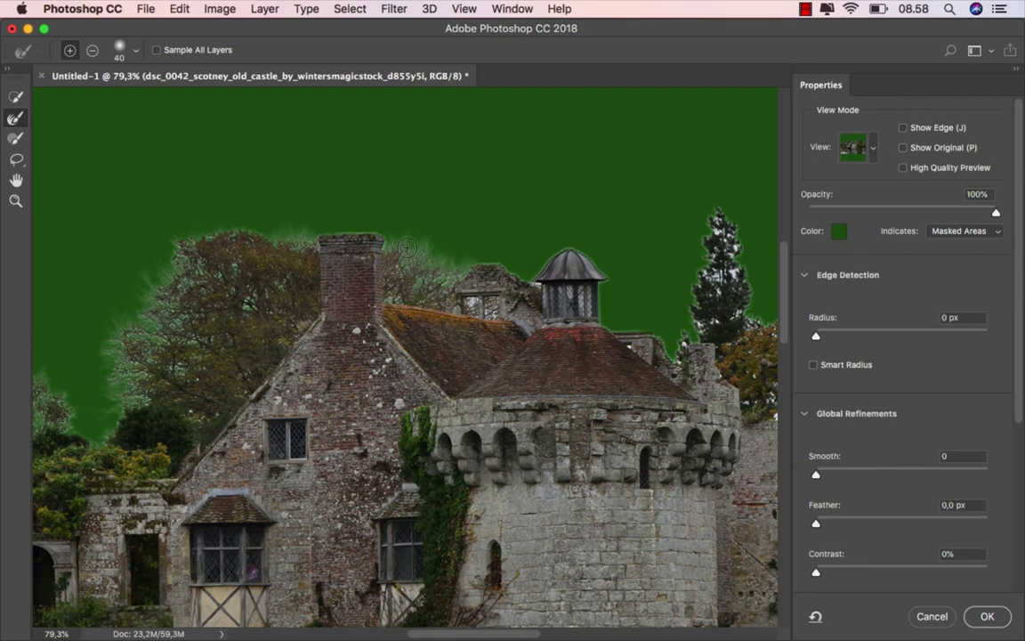
- Enlarge the refine brush and refine the tall tree's edge against the sky
scroll(456, 243, up, 2)
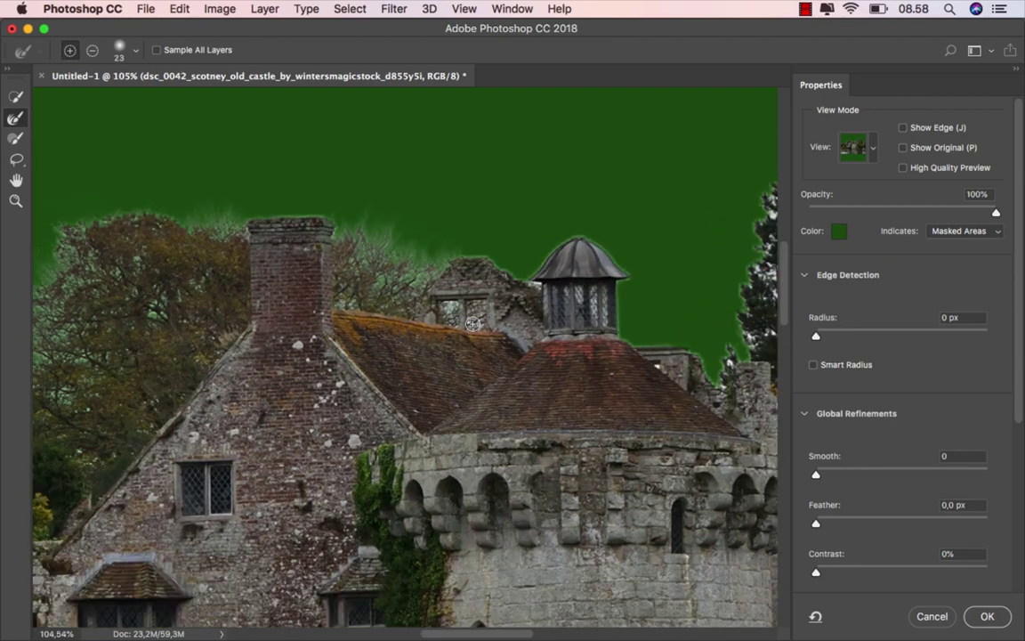
drag(534, 281, 528, 282)
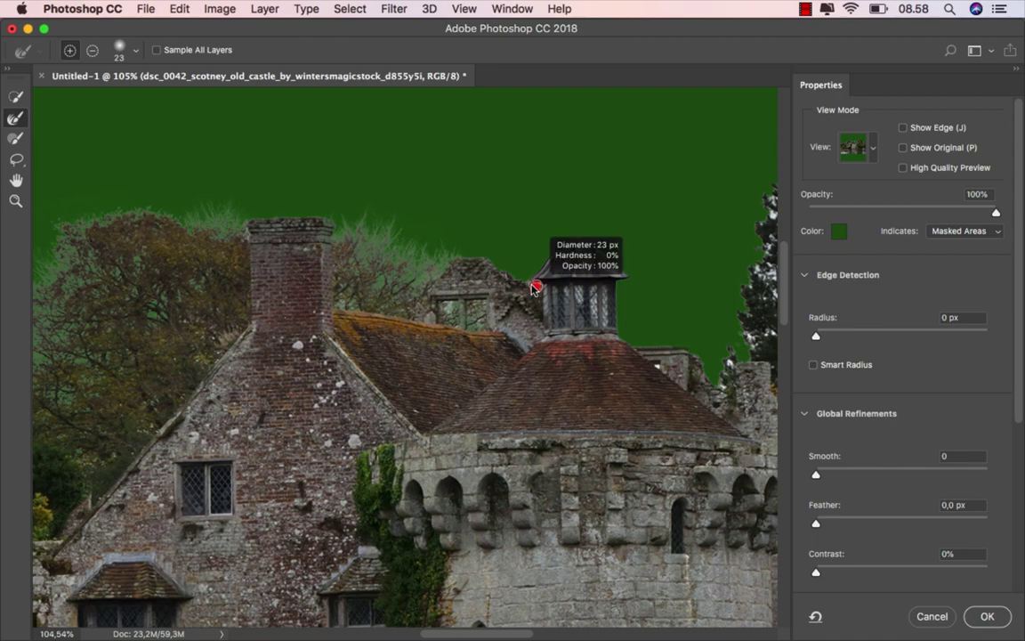
scroll(528, 281, right, 5)
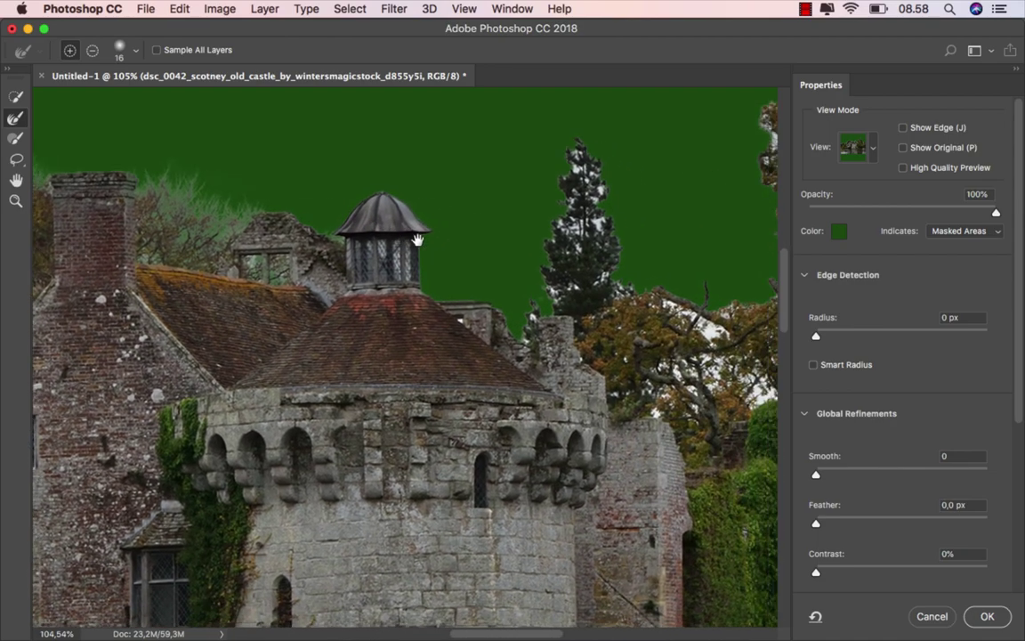
scroll(460, 305, down, 2)
key(bracketright)
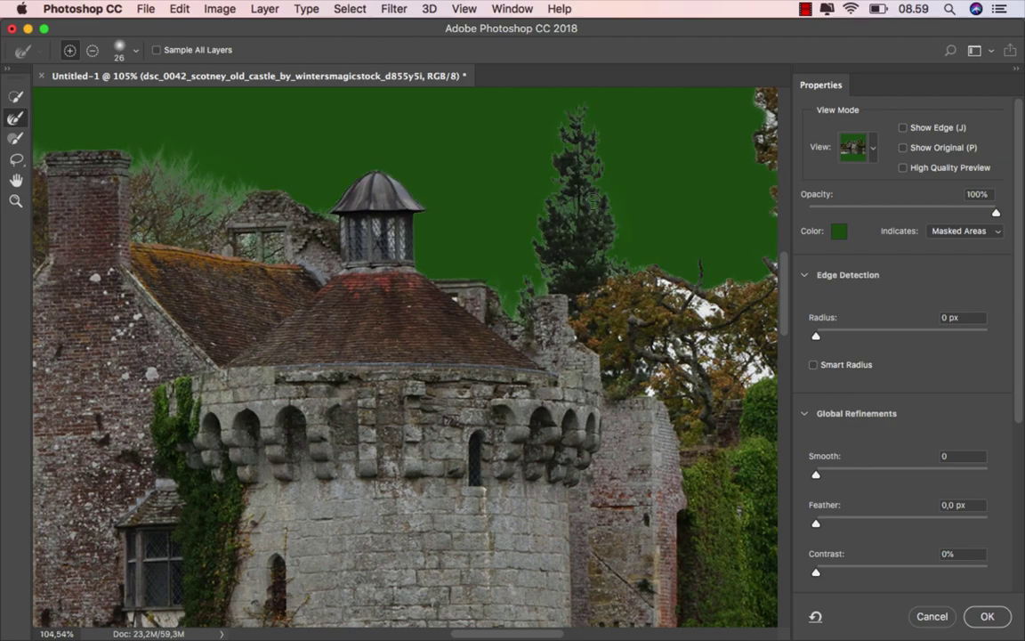
scroll(569, 192, down, 3)
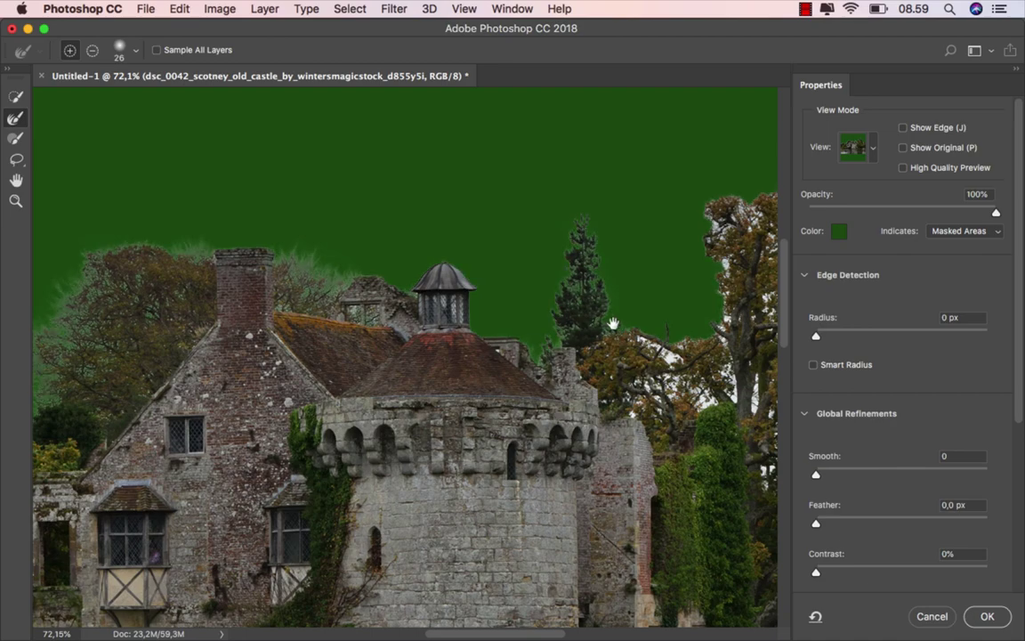
scroll(614, 322, right, 3)
scroll(614, 322, down, 2)
key(bracketright)
key(bracketright)
drag(527, 339, 575, 320)
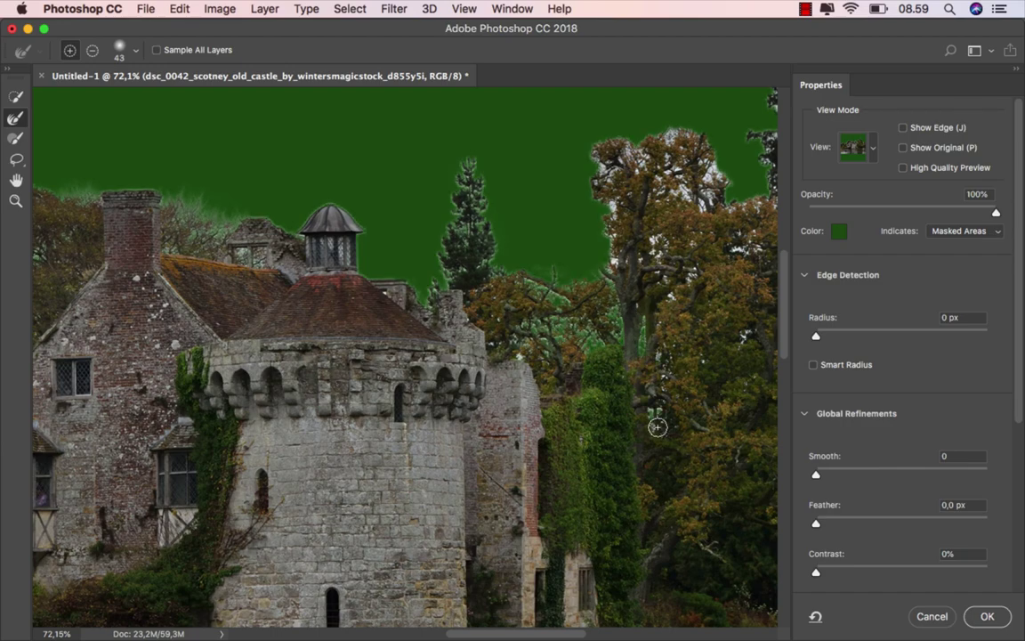
scroll(469, 344, right, 3)
scroll(468, 343, up, 2)
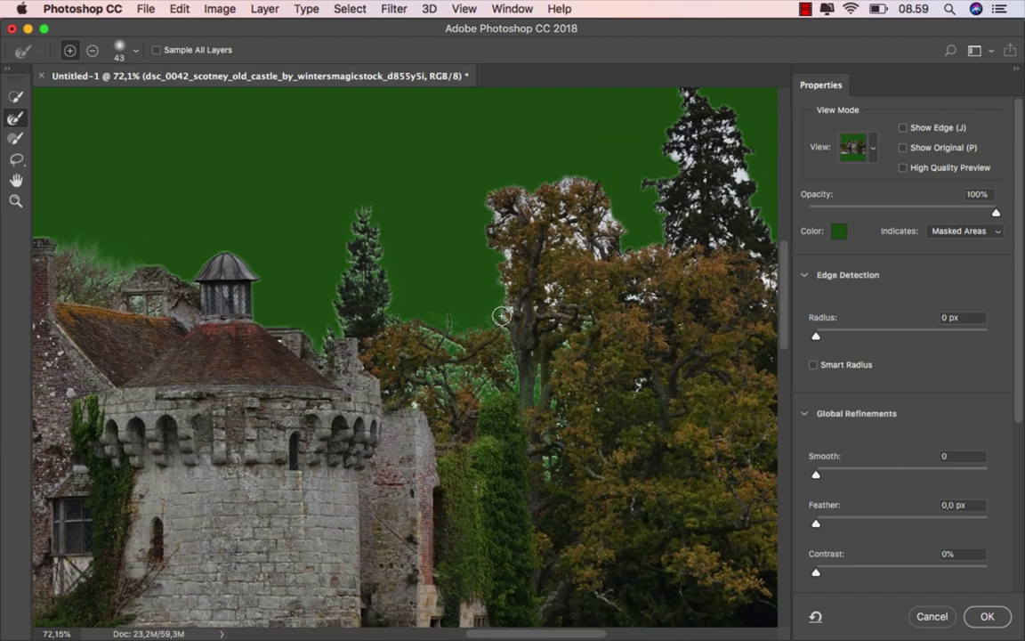
- Bring out feathery branches on the large tree crown, conifer top and right-hand tree, then apply
drag(463, 260, 526, 178)
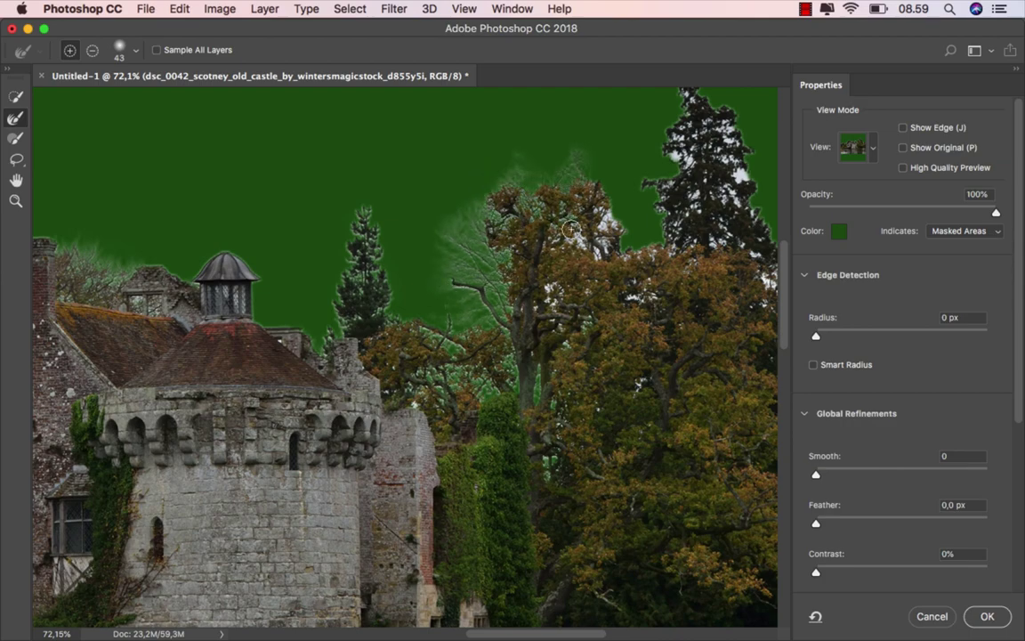
mouse_move(526, 179)
mouse_down()
mouse_move(603, 163)
mouse_move(601, 125)
mouse_move(613, 224)
mouse_move(664, 212)
mouse_up()
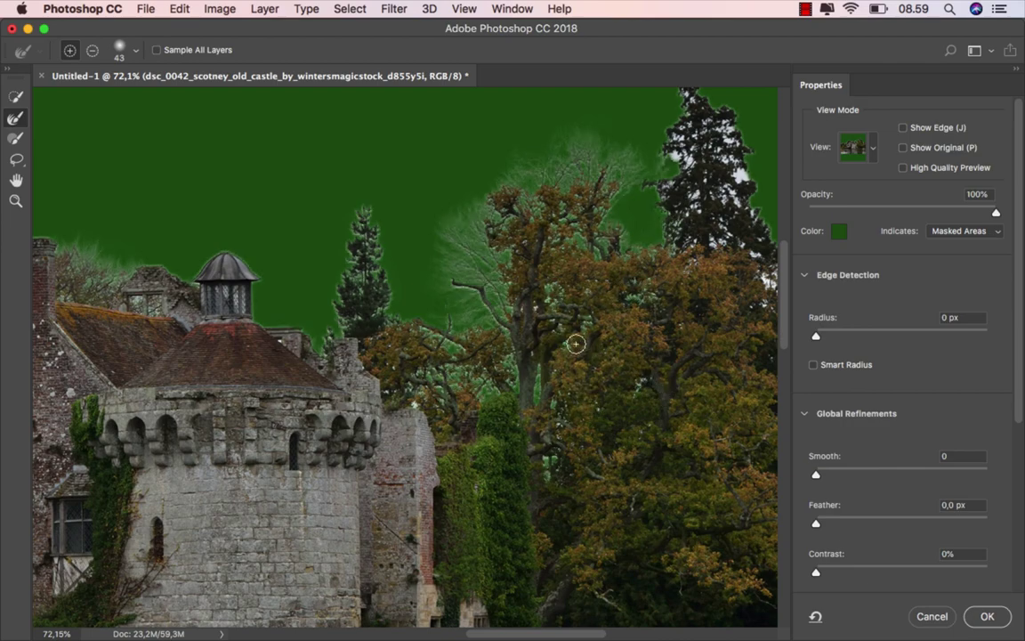
scroll(498, 269, down, 3)
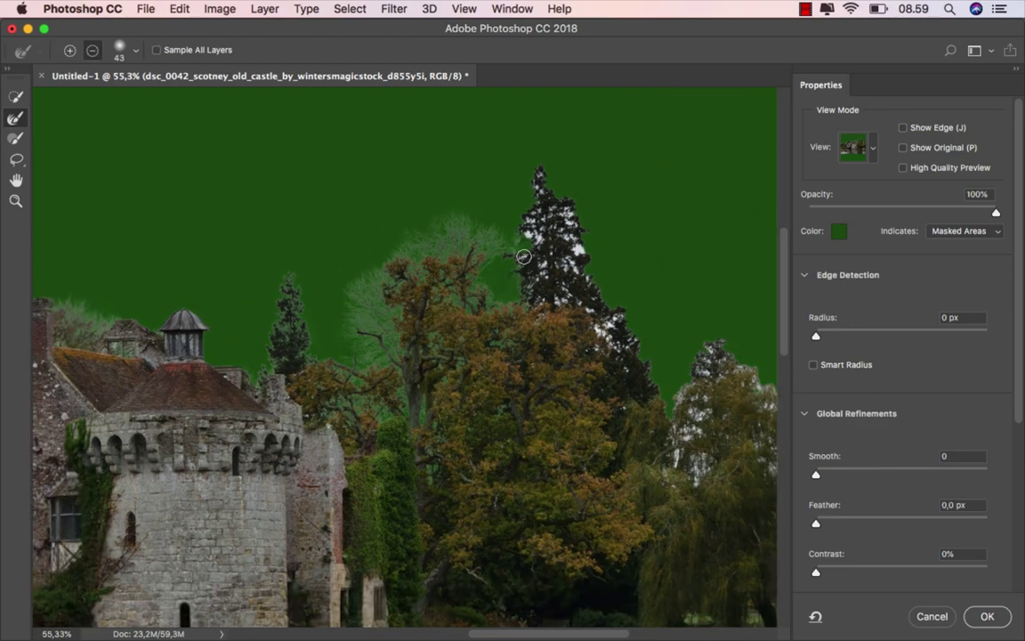
drag(535, 168, 562, 182)
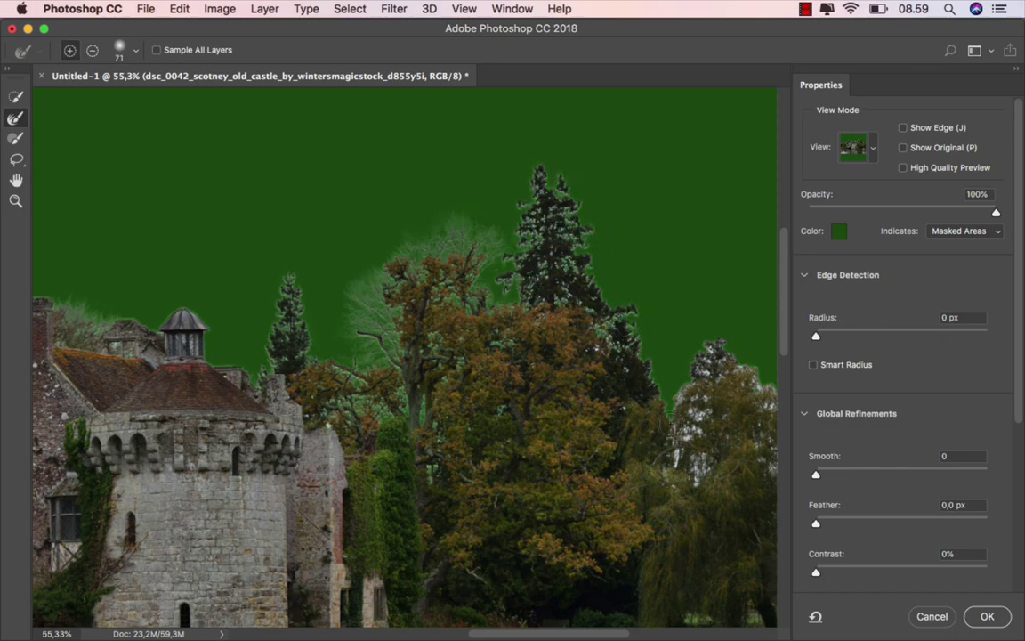
drag(681, 405, 692, 353)
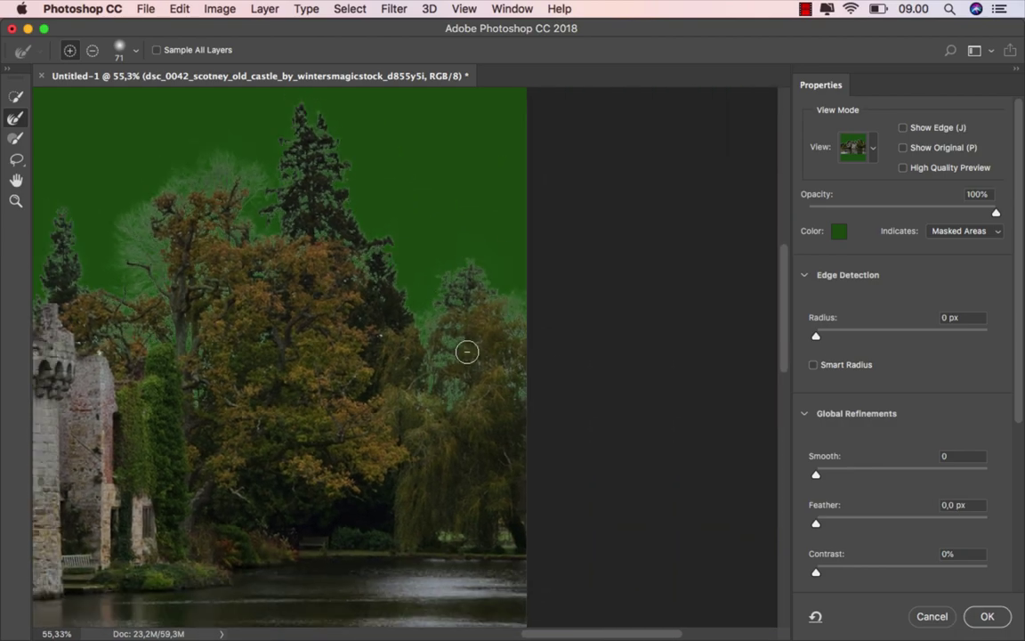
scroll(464, 350, down, 3)
scroll(464, 350, down, 2)
scroll(464, 349, down, 1)
scroll(466, 351, up, 1)
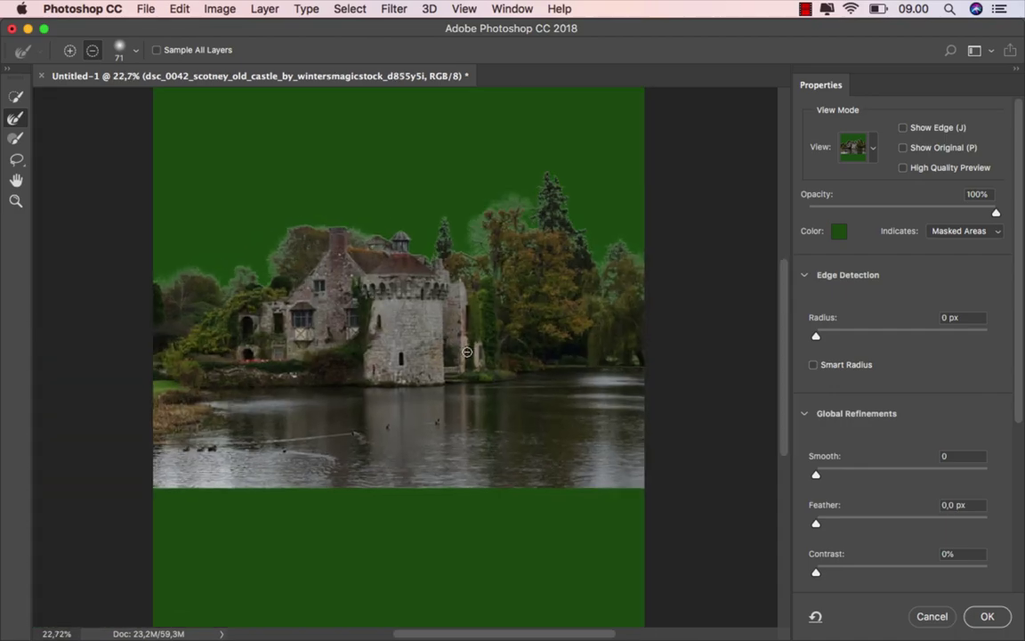
scroll(471, 347, up, 1)
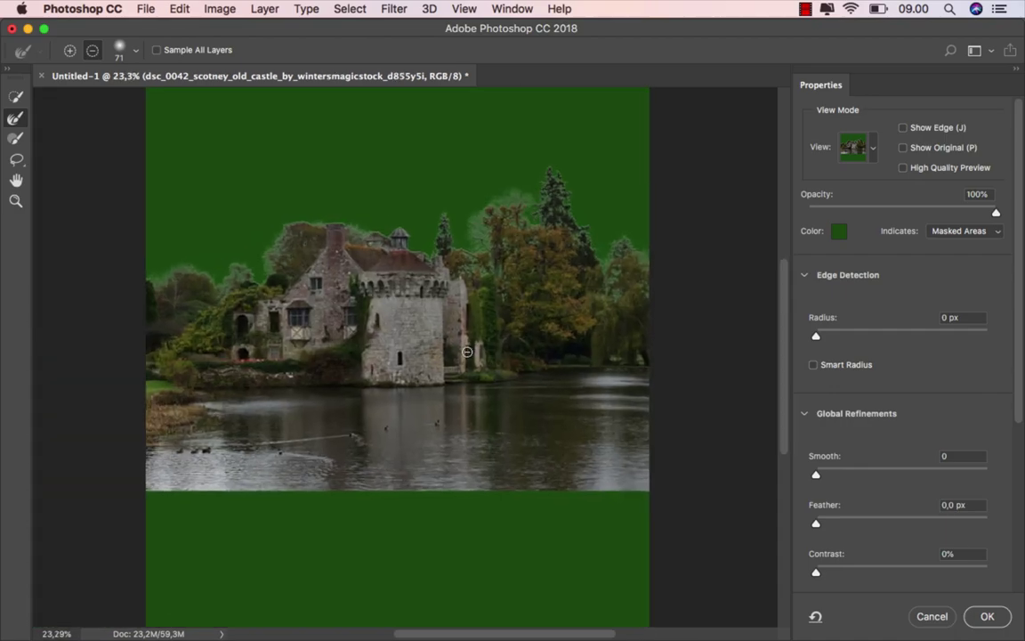
click(987, 618)
- Mask the castle layer's sky, stack it below the mountain layer, and lower it behind the foreground
click(912, 629)
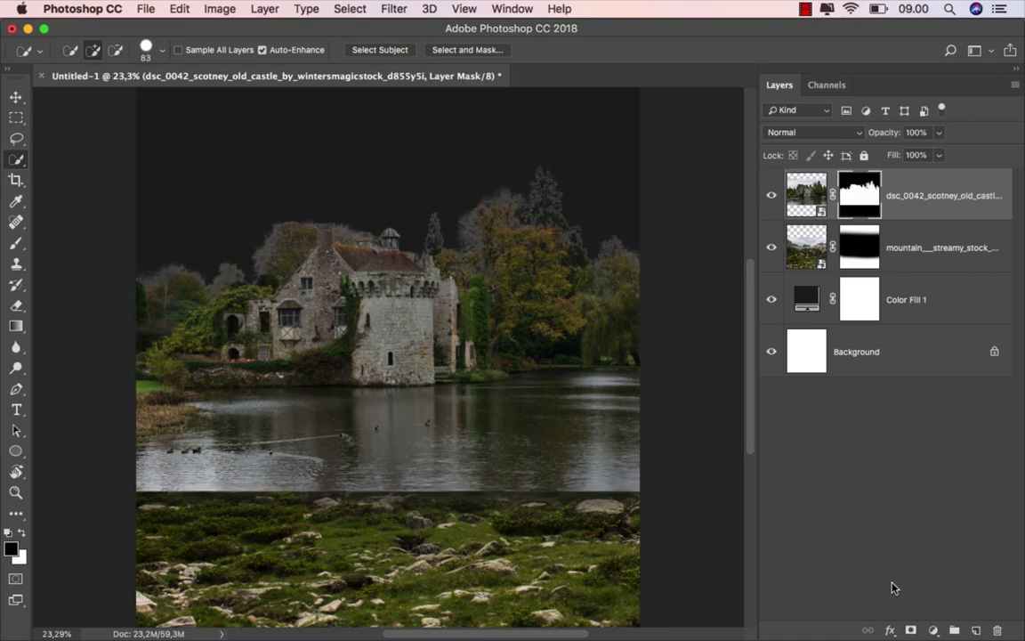
click(19, 100)
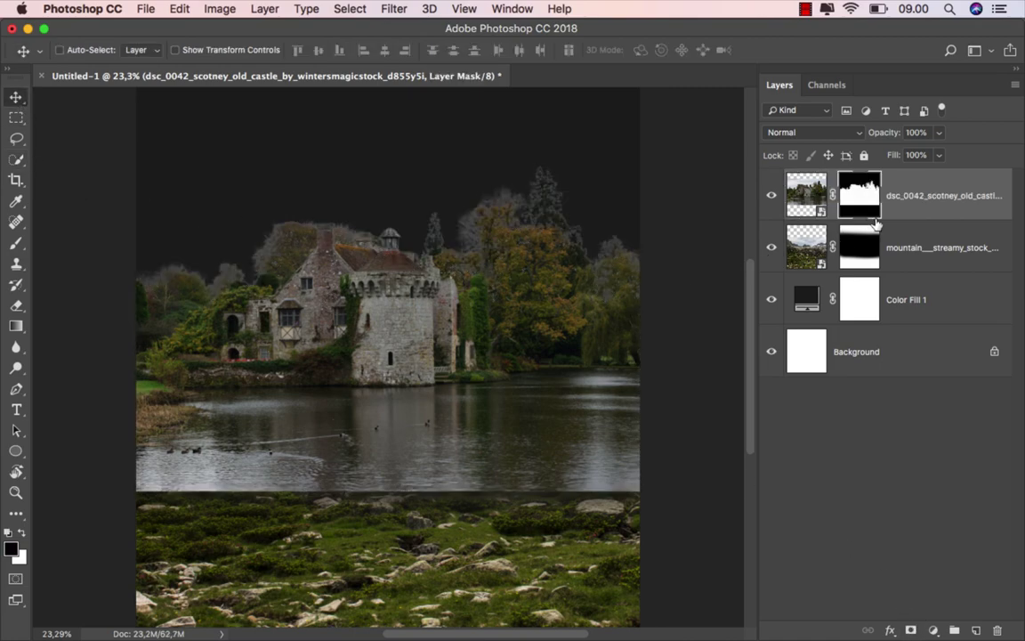
drag(876, 224, 855, 293)
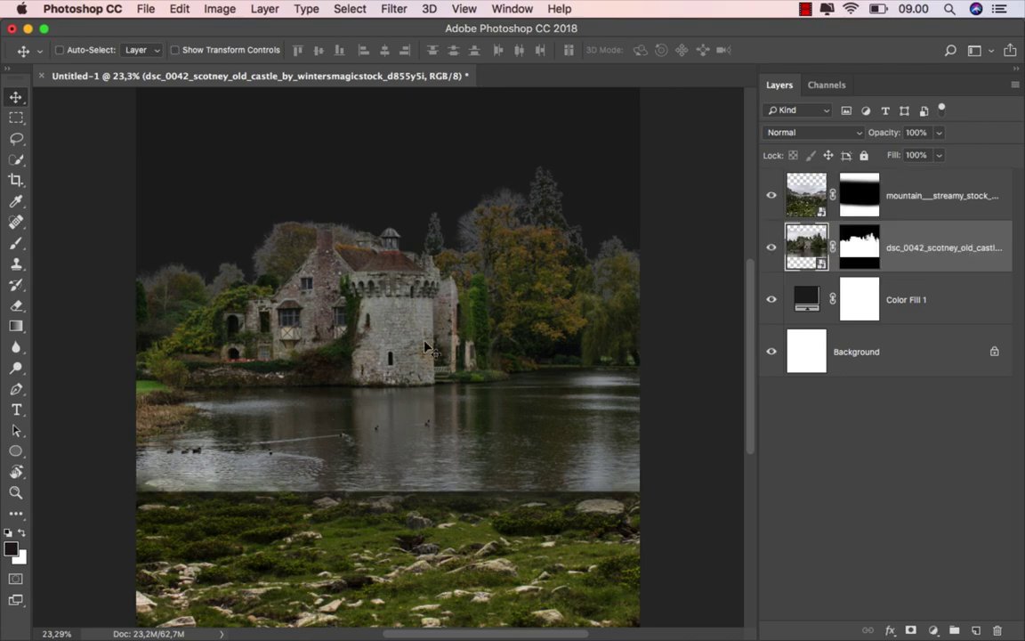
drag(364, 294, 397, 339)
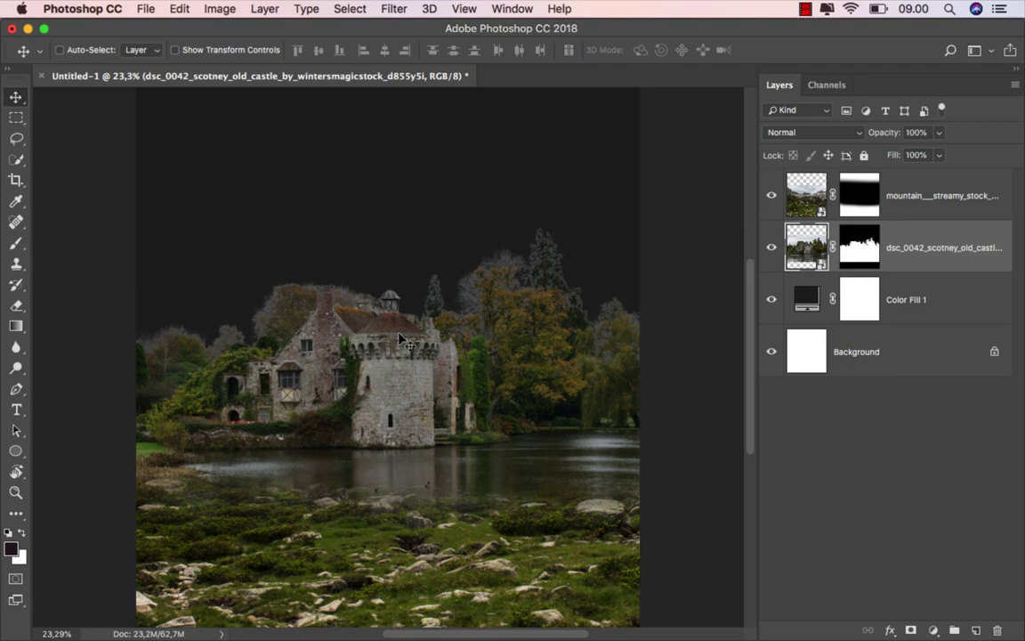
scroll(399, 339, down, 3)
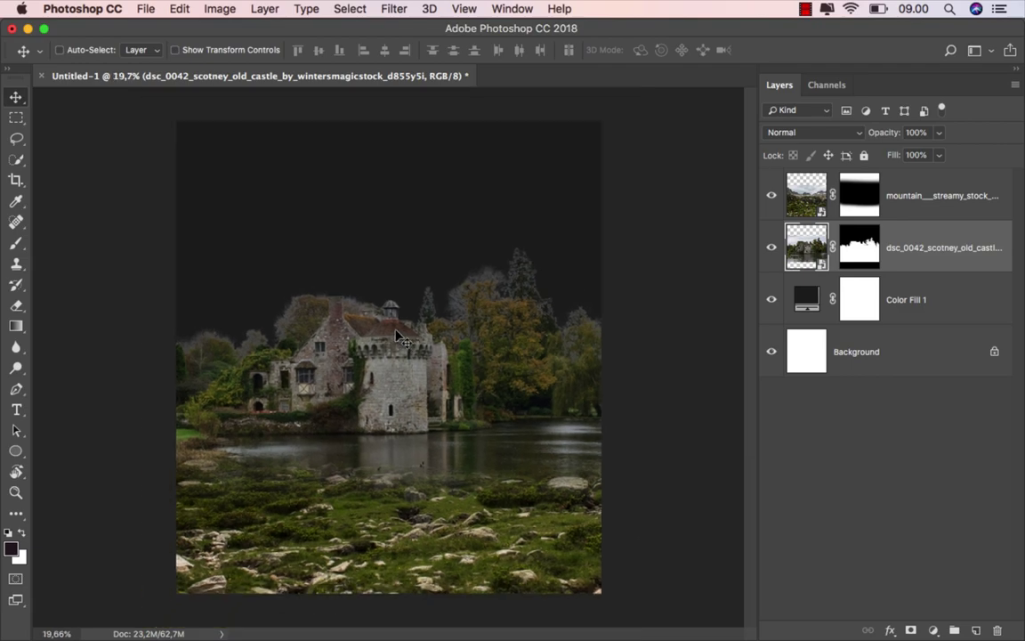
drag(396, 337, 396, 346)
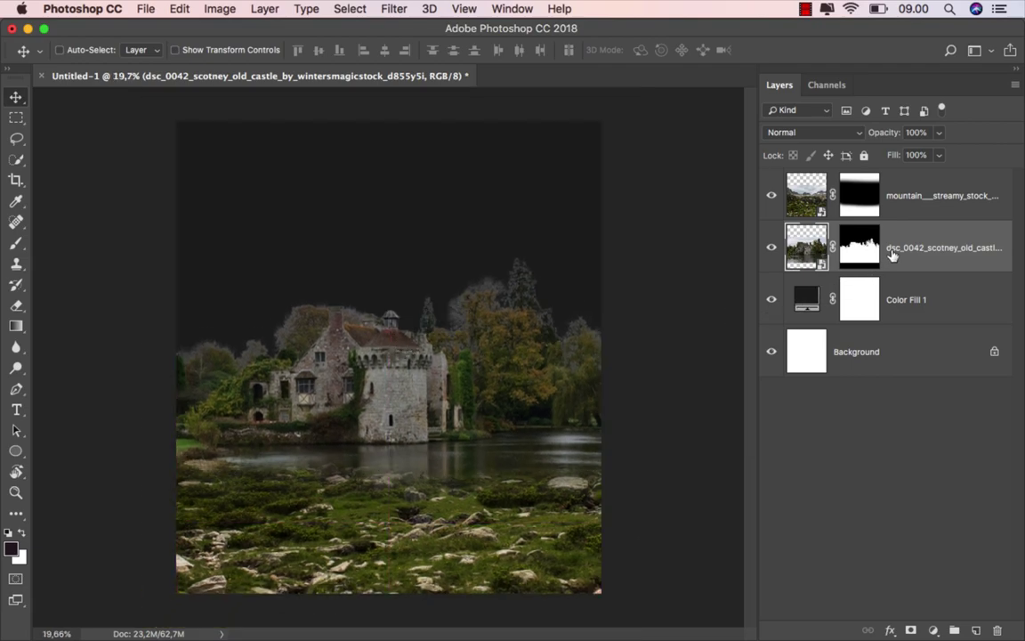
click(855, 209)
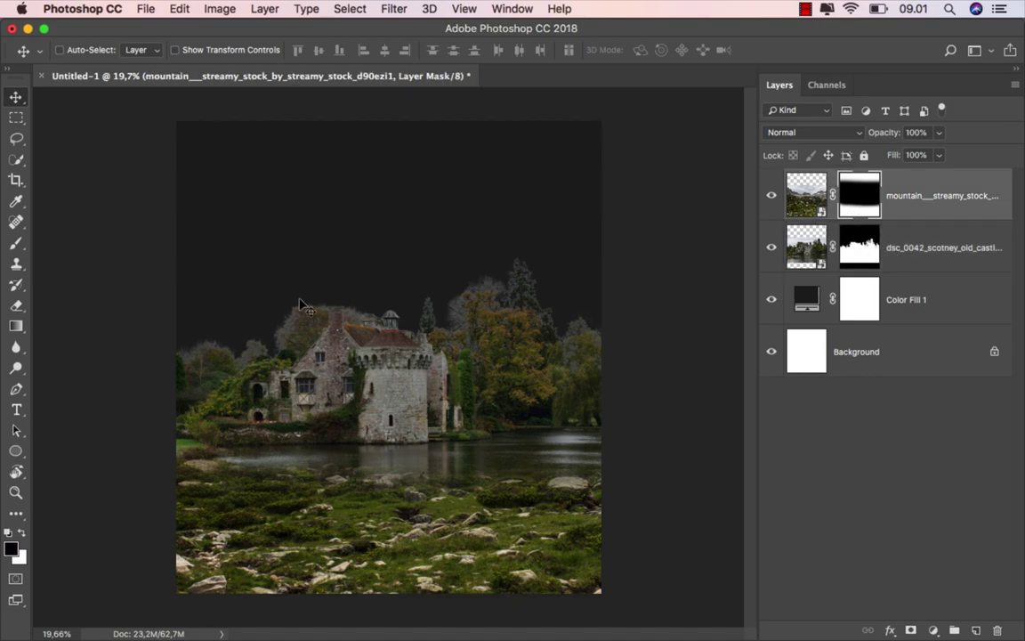
- Set a 25% opacity brush of about 326 px and start blending the water's edge on the mountain mask
click(16, 243)
click(53, 238)
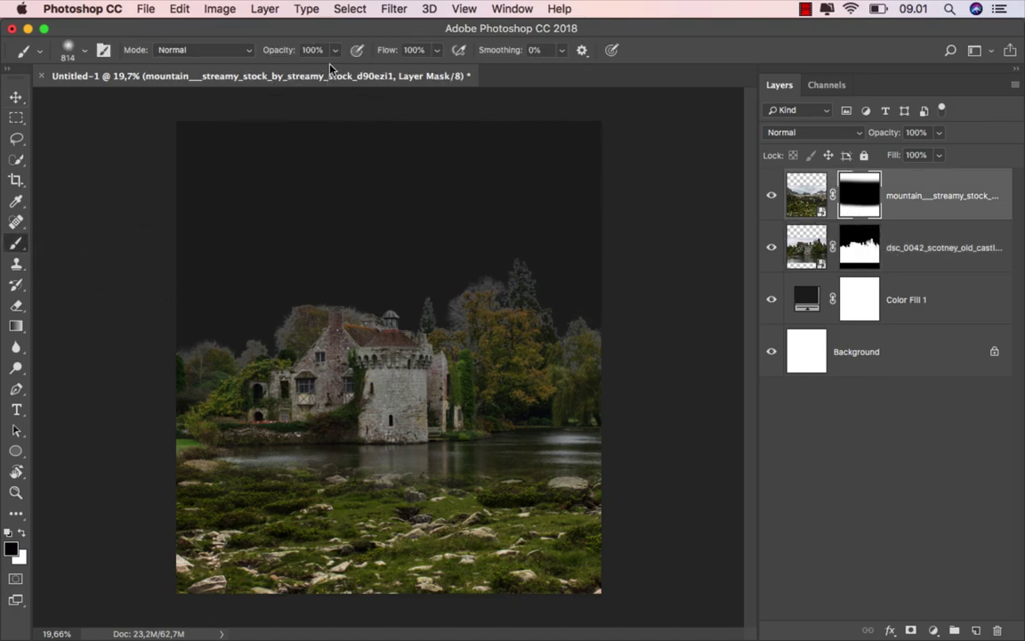
drag(283, 72, 278, 71)
scroll(461, 438, up, 5)
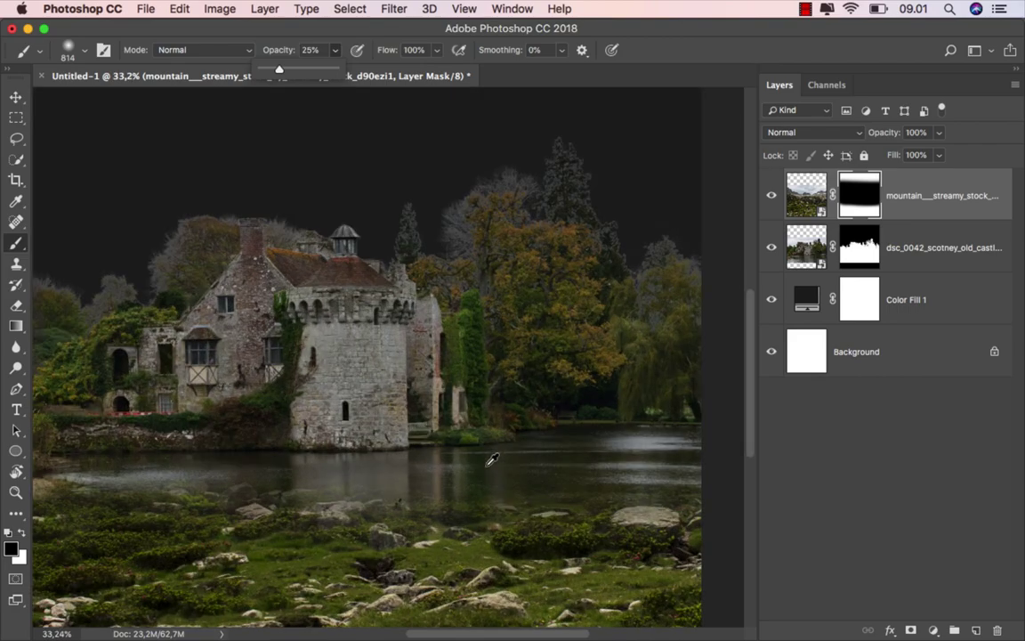
drag(476, 432, 396, 415)
scroll(396, 415, down, 3)
scroll(463, 401, up, 1)
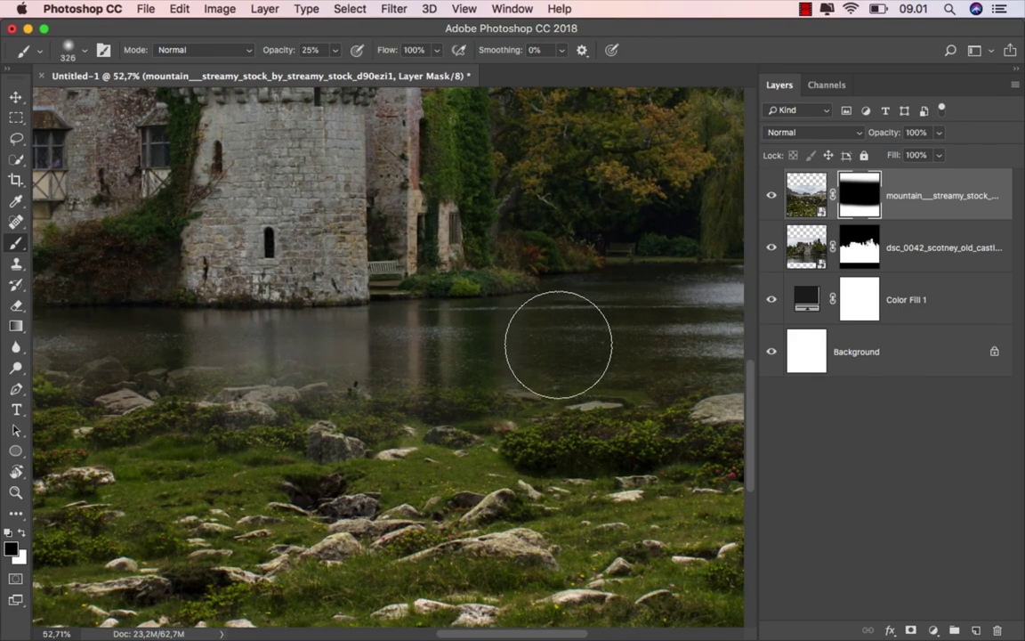
drag(361, 361, 458, 376)
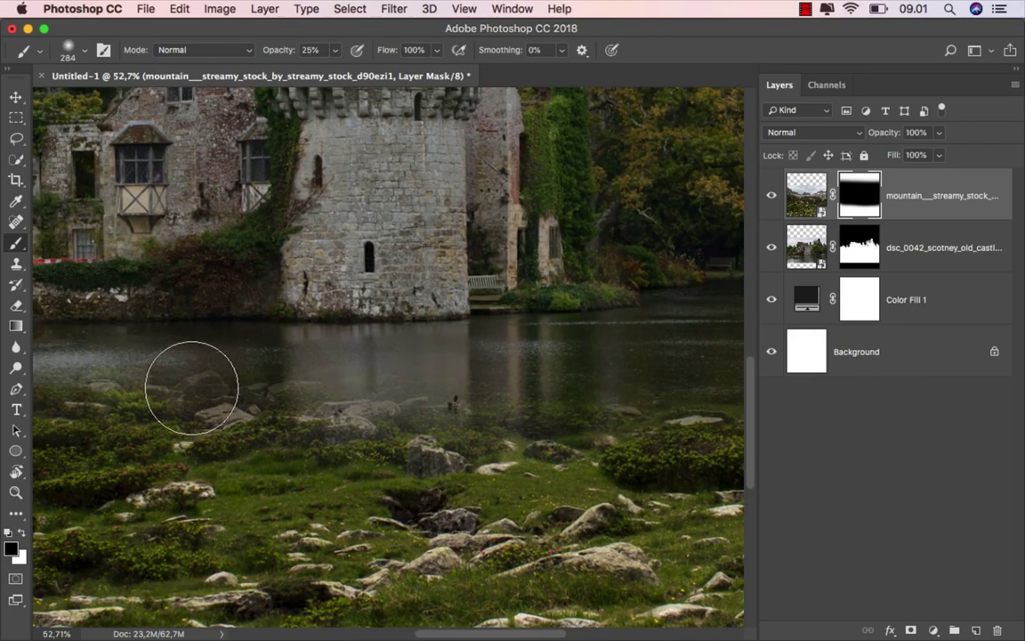
mouse_move(288, 383)
mouse_down()
mouse_move(481, 401)
mouse_move(156, 366)
mouse_up()
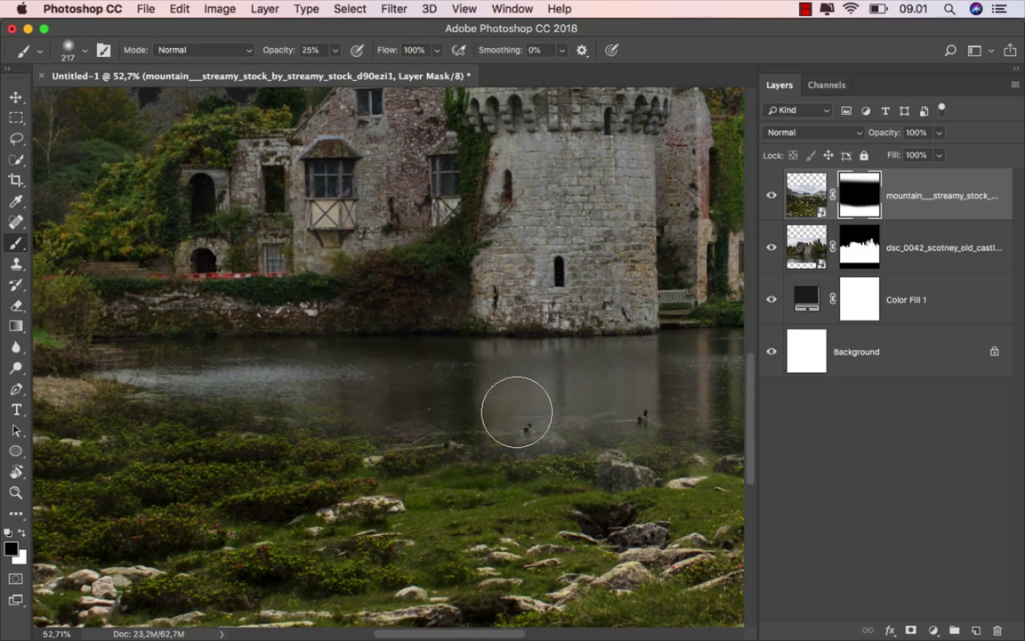
drag(534, 406, 424, 402)
- Blend the meadow into the lake on the mask, hiding the shore rock and softening the shoreline
scroll(352, 393, left, 10)
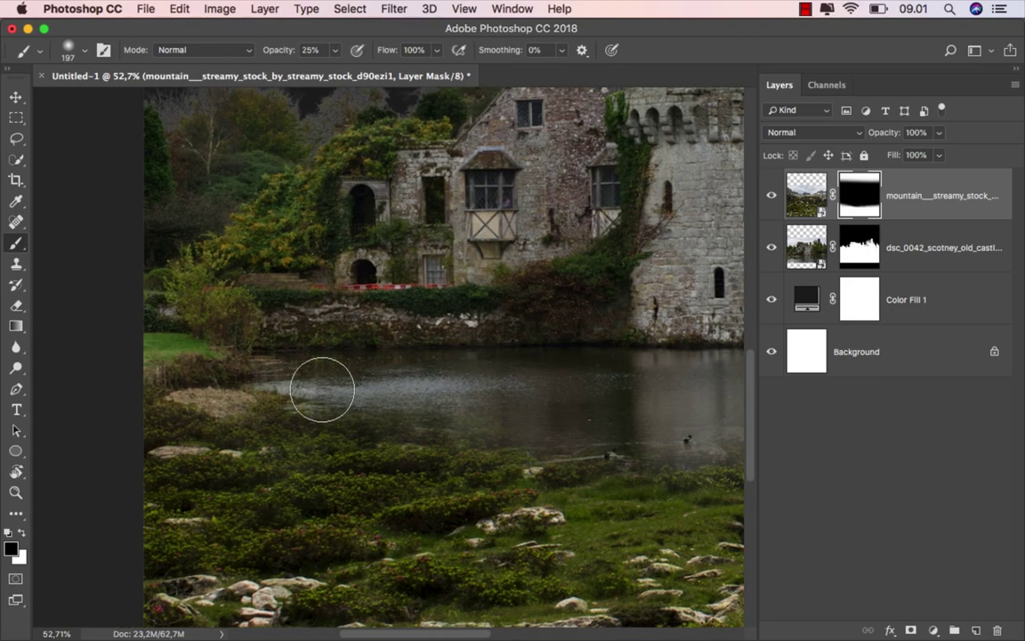
drag(323, 388, 304, 389)
mouse_move(382, 409)
mouse_down()
mouse_move(420, 419)
mouse_move(322, 408)
mouse_move(419, 410)
mouse_up()
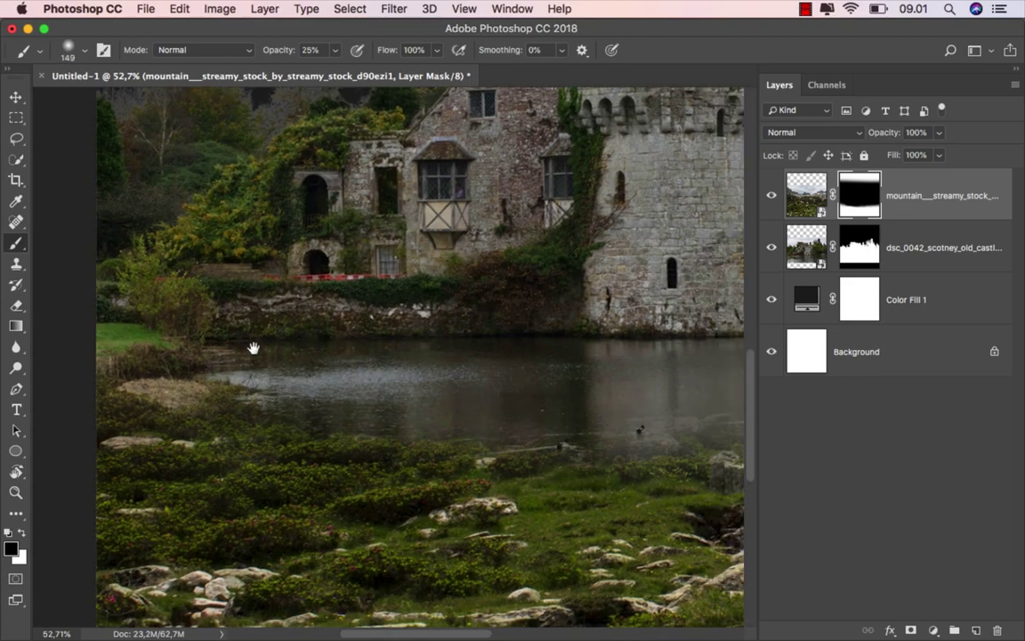
scroll(252, 343, right, 15)
scroll(252, 343, down, 5)
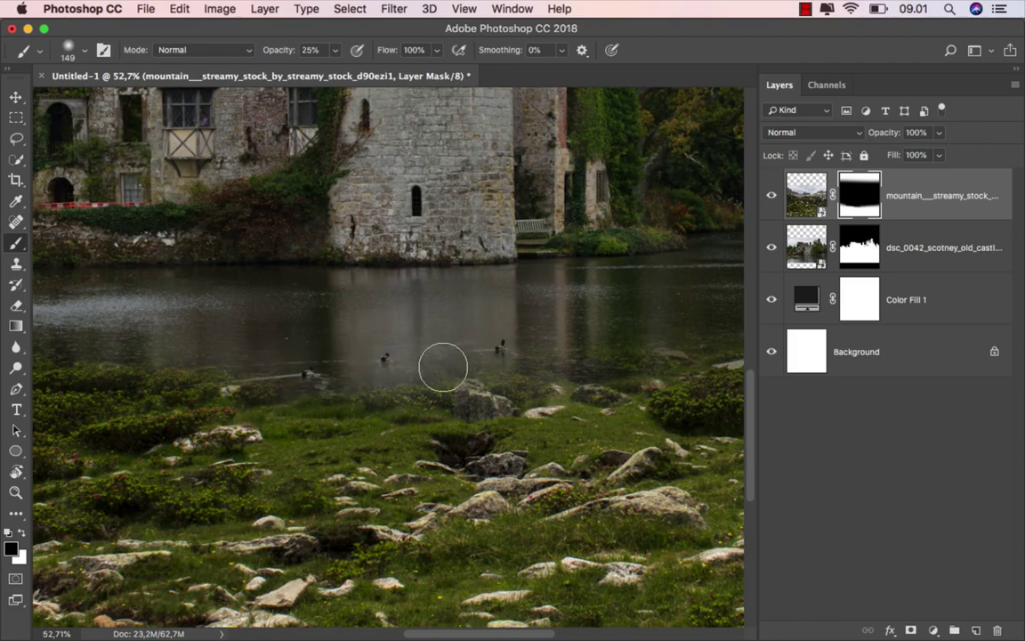
mouse_move(564, 377)
mouse_down()
mouse_move(435, 360)
mouse_move(416, 339)
mouse_up()
scroll(435, 360, down, 2)
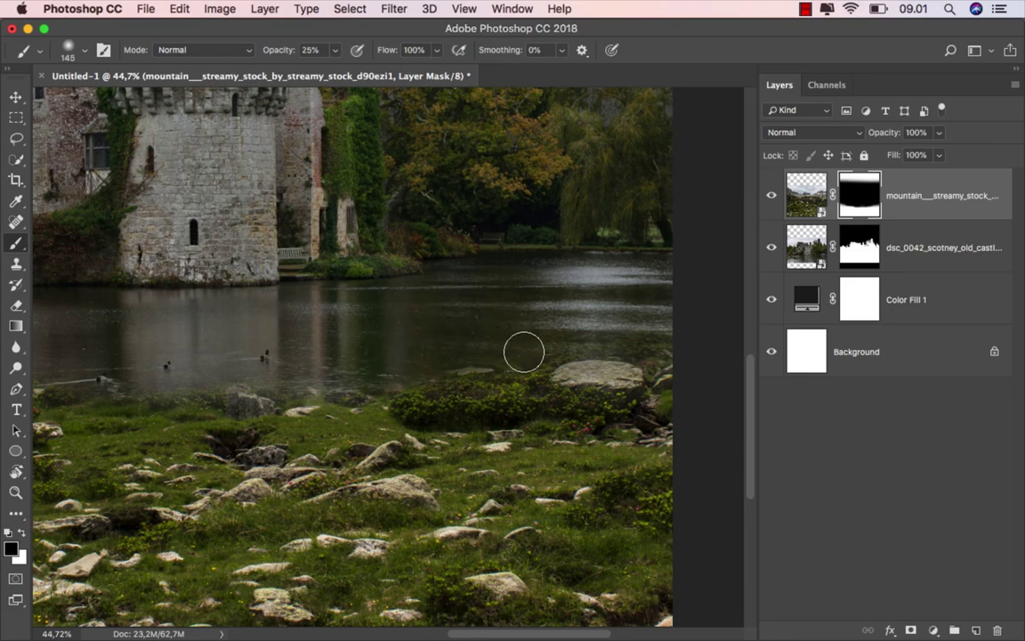
scroll(508, 325, down, 3)
drag(508, 325, 542, 325)
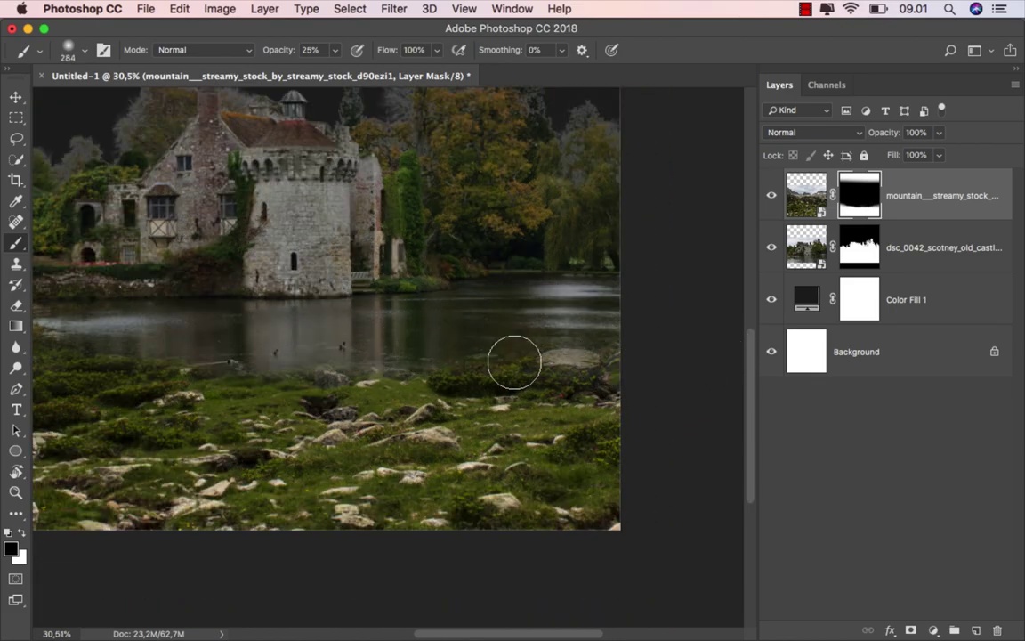
mouse_move(515, 360)
mouse_down()
mouse_move(411, 354)
mouse_move(569, 343)
mouse_up()
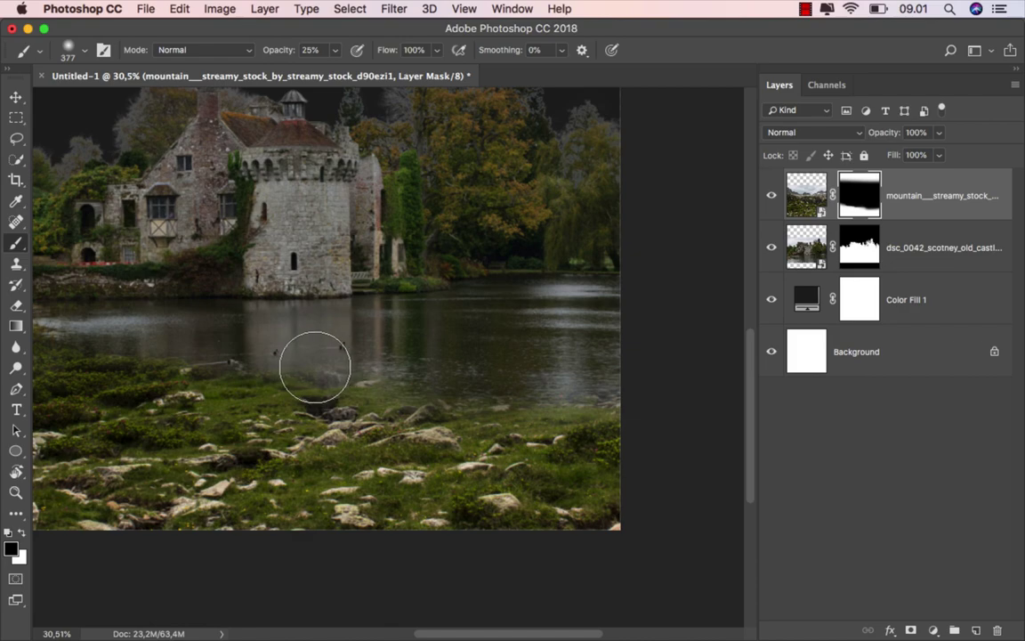
drag(371, 361, 320, 360)
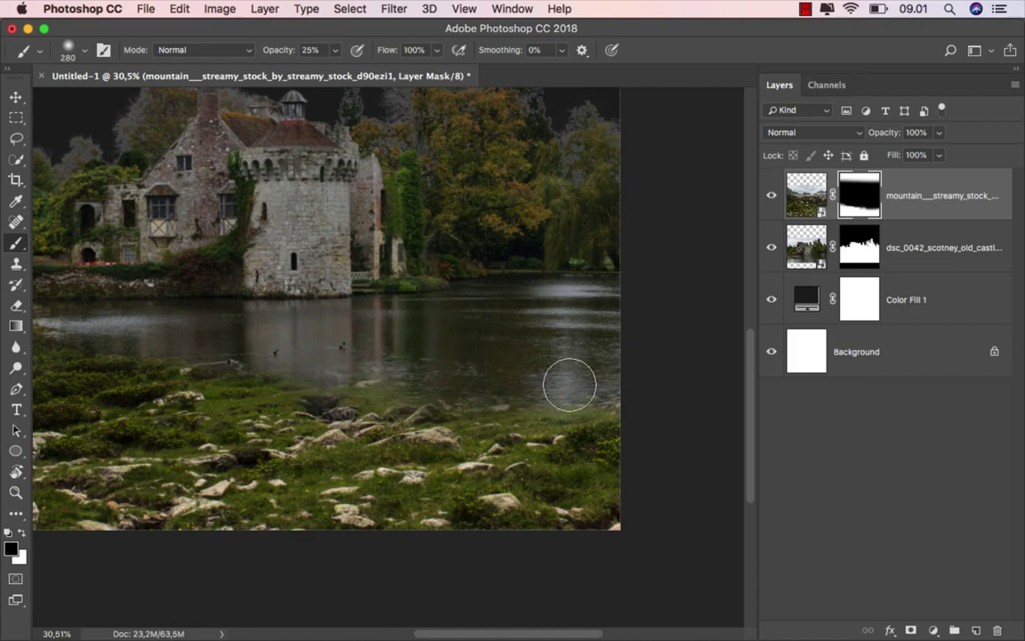
drag(492, 369, 595, 377)
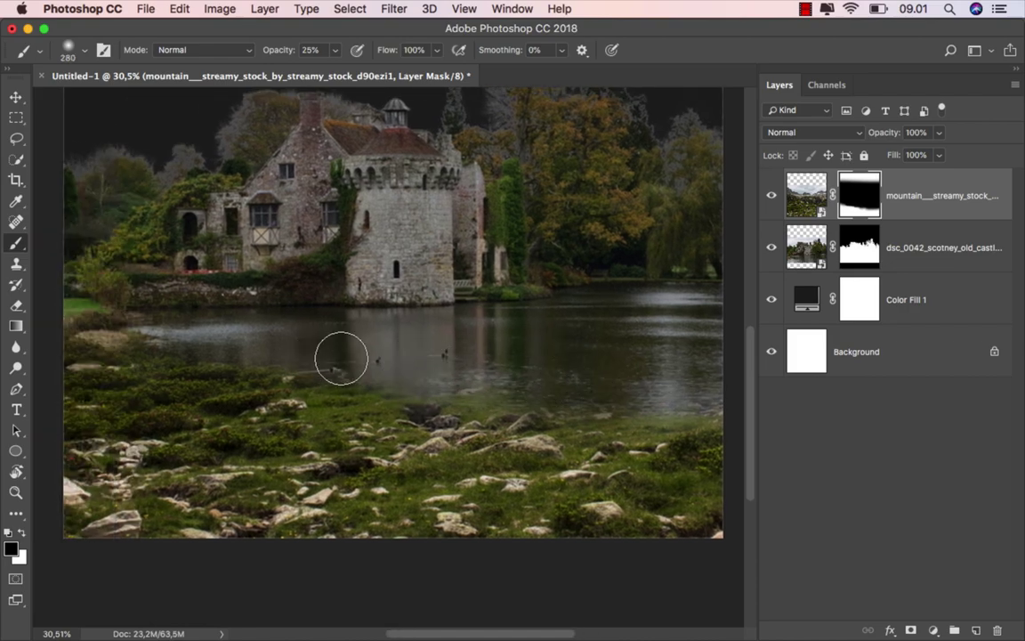
- With a 160–198 px brush, restore the pale rock, grass and dark green bushes along the shore
drag(204, 338, 148, 333)
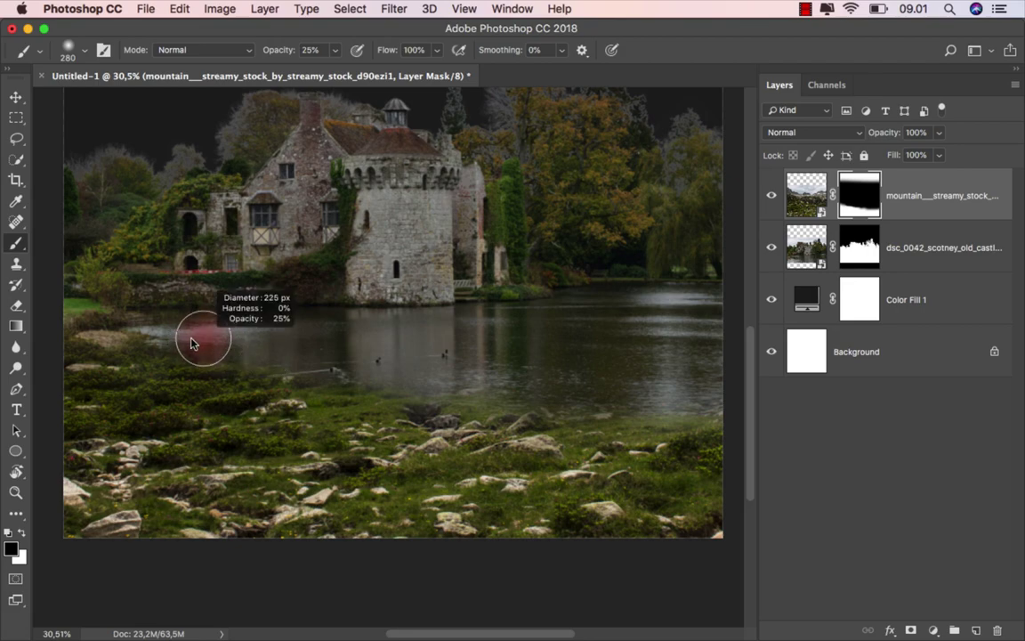
scroll(540, 347, down, 5)
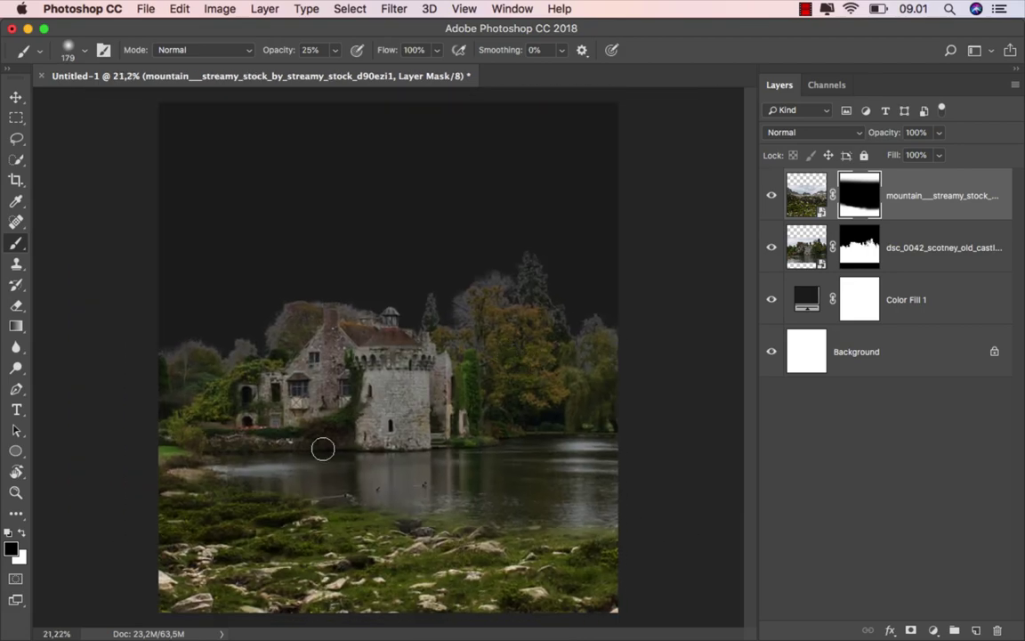
scroll(560, 498, up, 4)
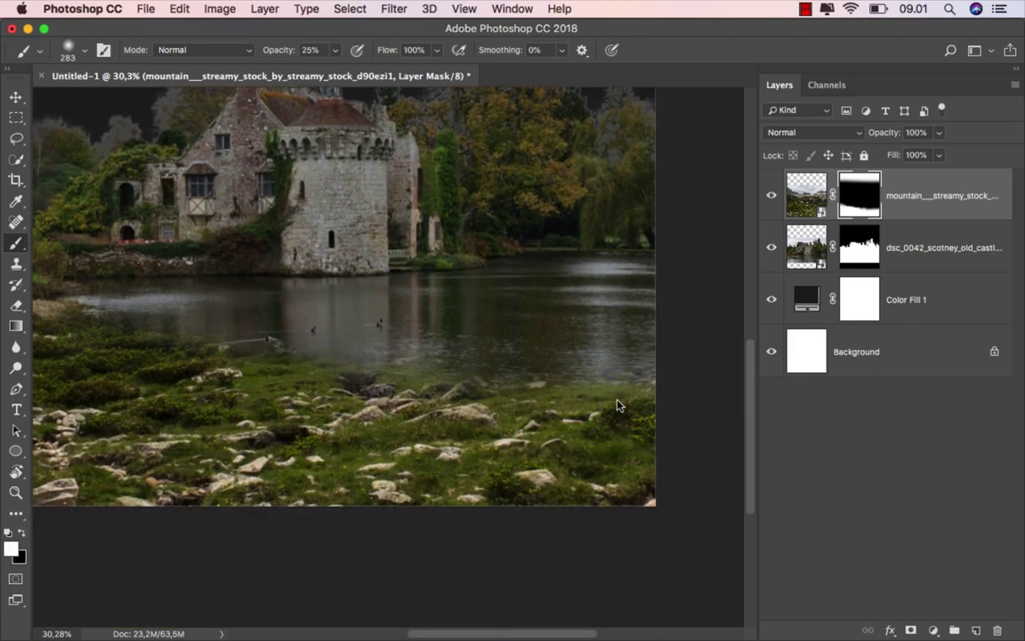
drag(617, 384, 580, 385)
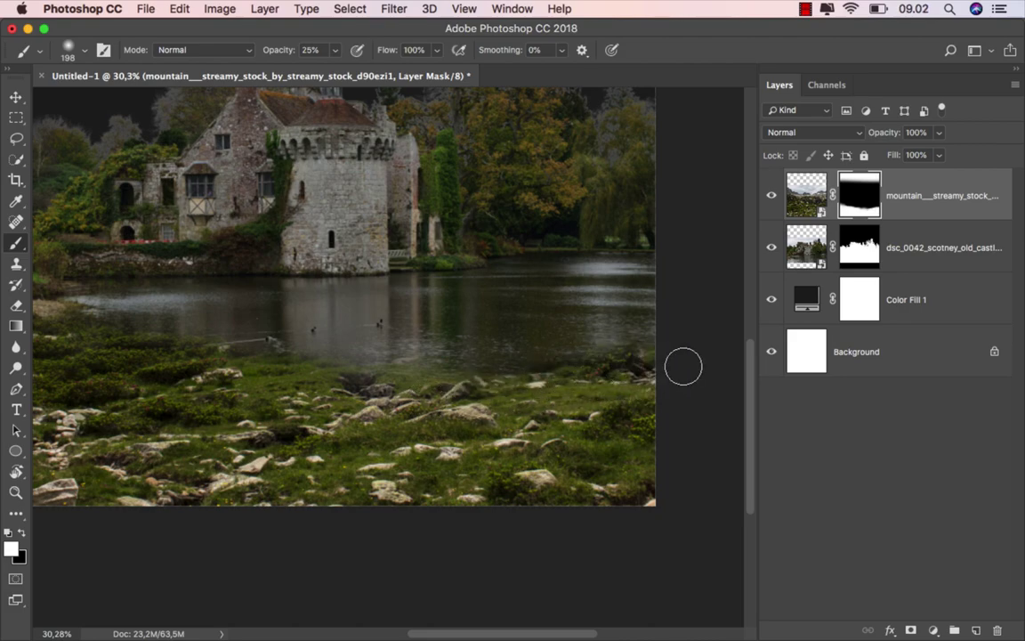
scroll(659, 360, up, 2)
drag(666, 345, 562, 340)
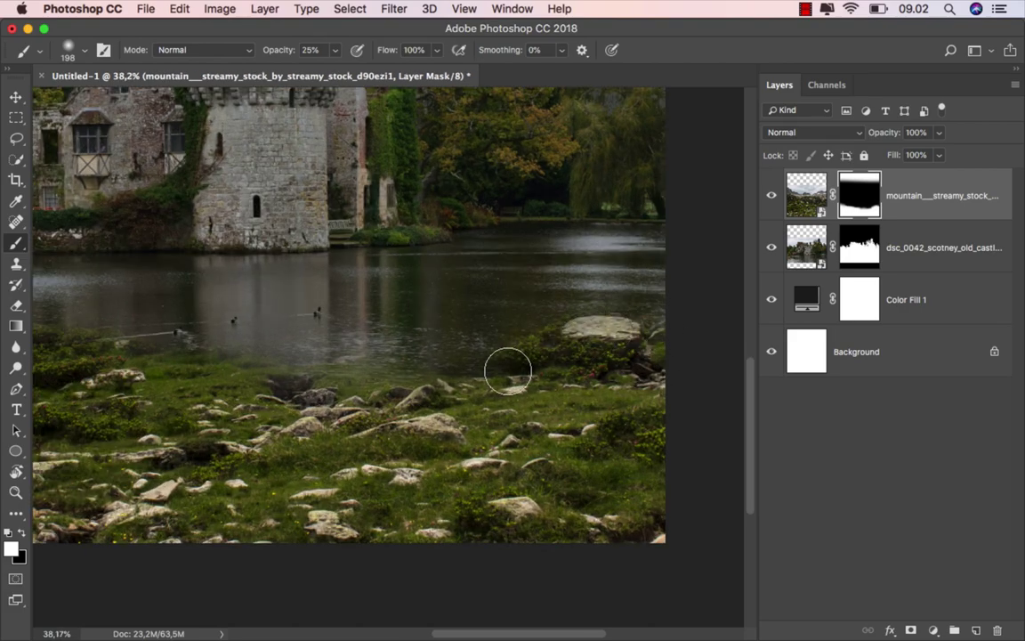
scroll(498, 381, up, 1)
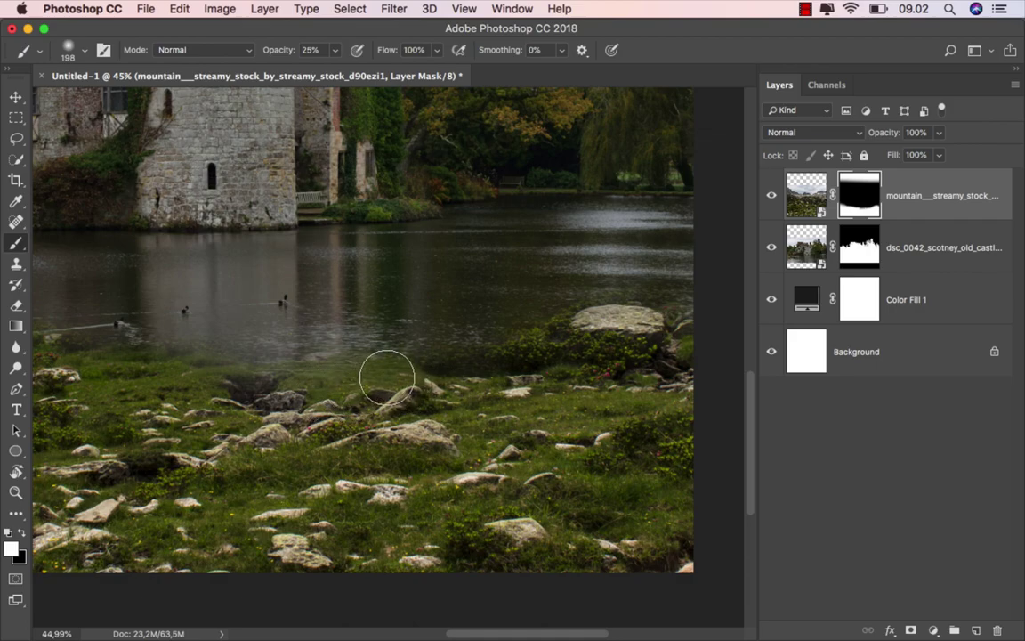
mouse_move(441, 370)
mouse_down()
mouse_move(487, 354)
mouse_move(441, 354)
mouse_move(490, 331)
mouse_up()
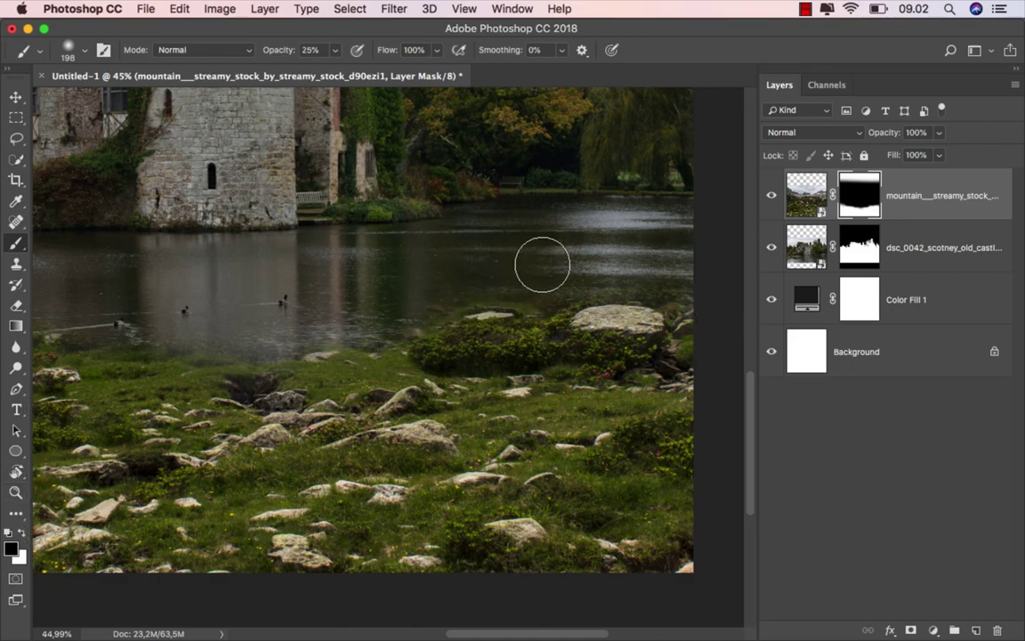
drag(514, 281, 499, 281)
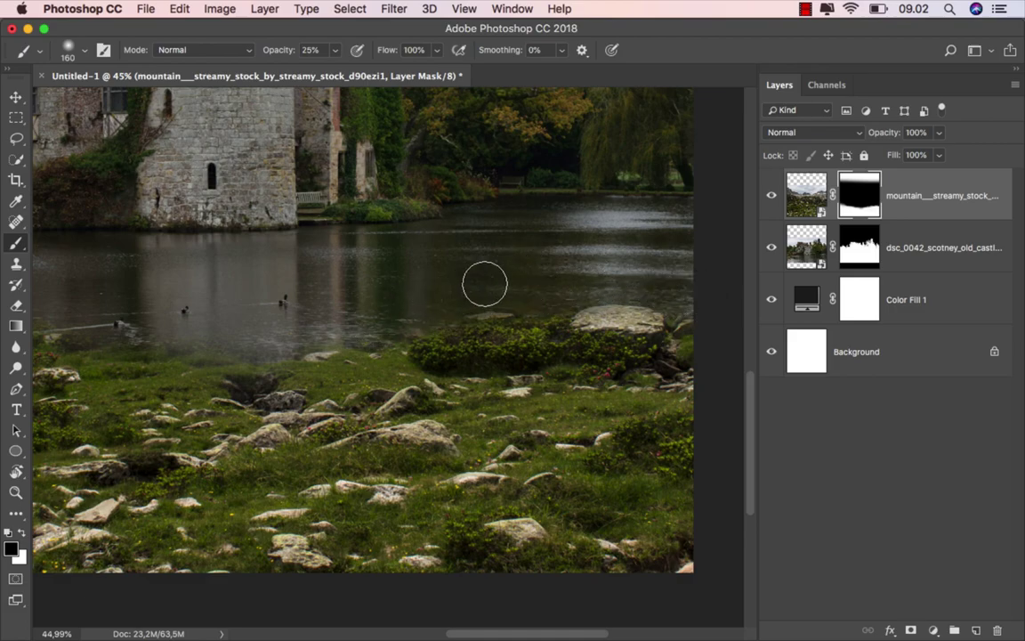
scroll(461, 333, down, 3)
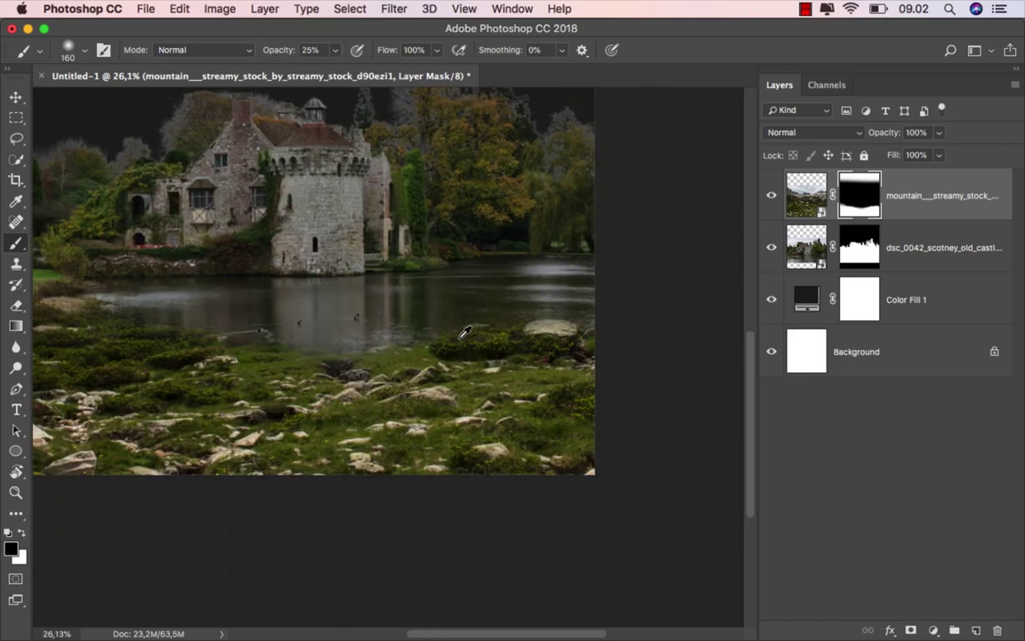
scroll(398, 333, down, 2)
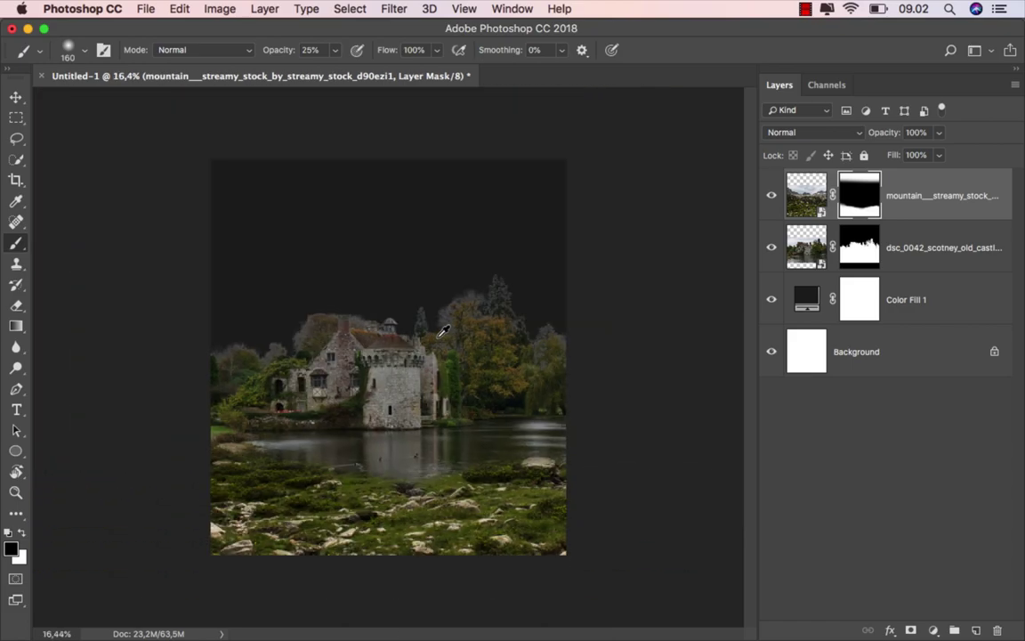
scroll(398, 333, up, 2)
- Drag the a_cloudy_day_by_mimose_stock sky photo from Finder into the composite
click(15, 98)
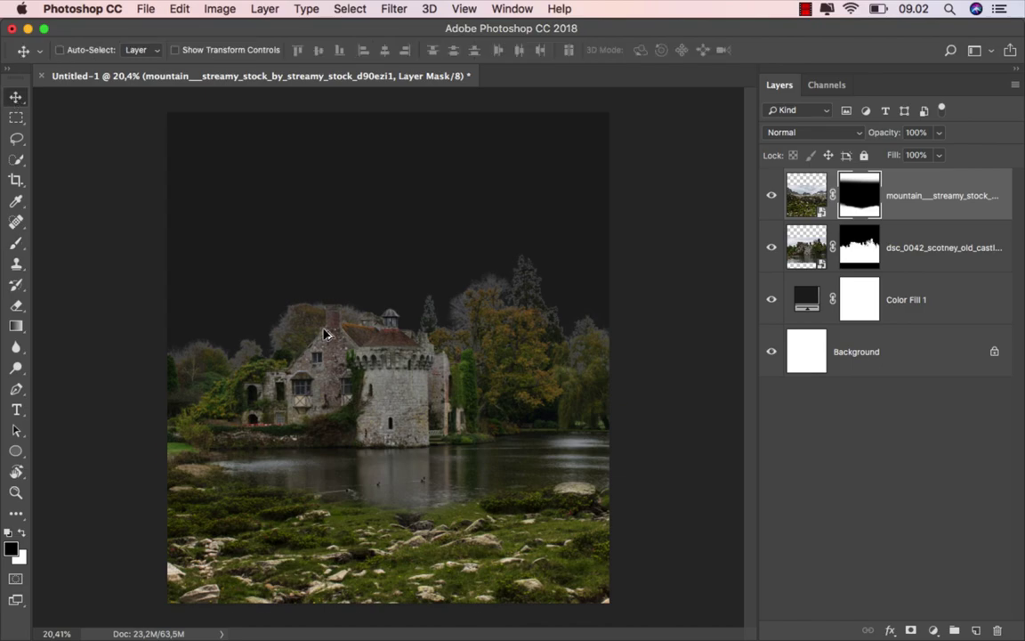
scroll(425, 338, up, 1)
key(ctrl+2)
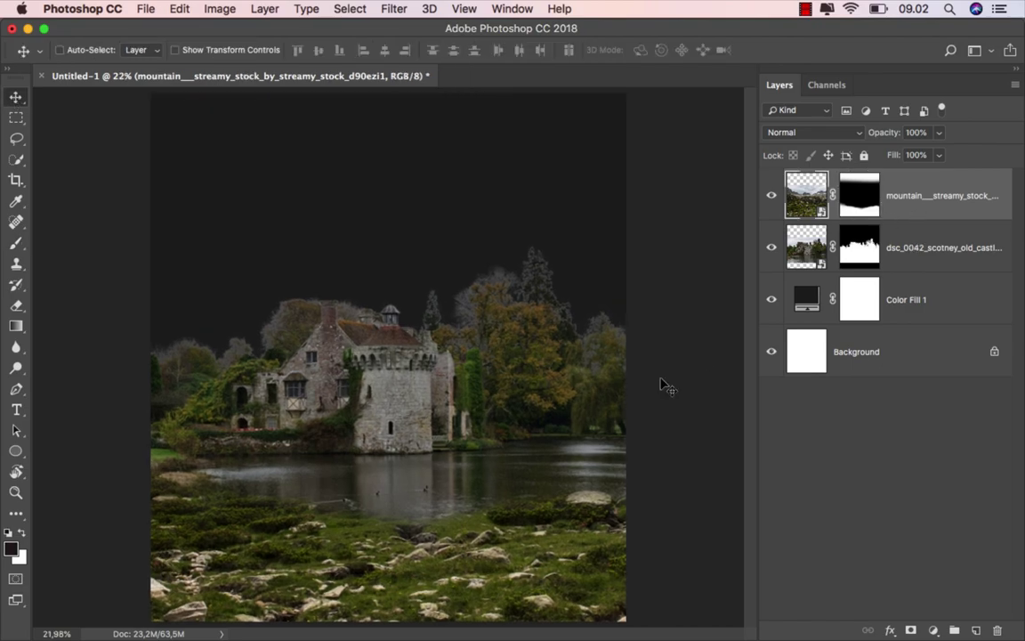
click(394, 600)
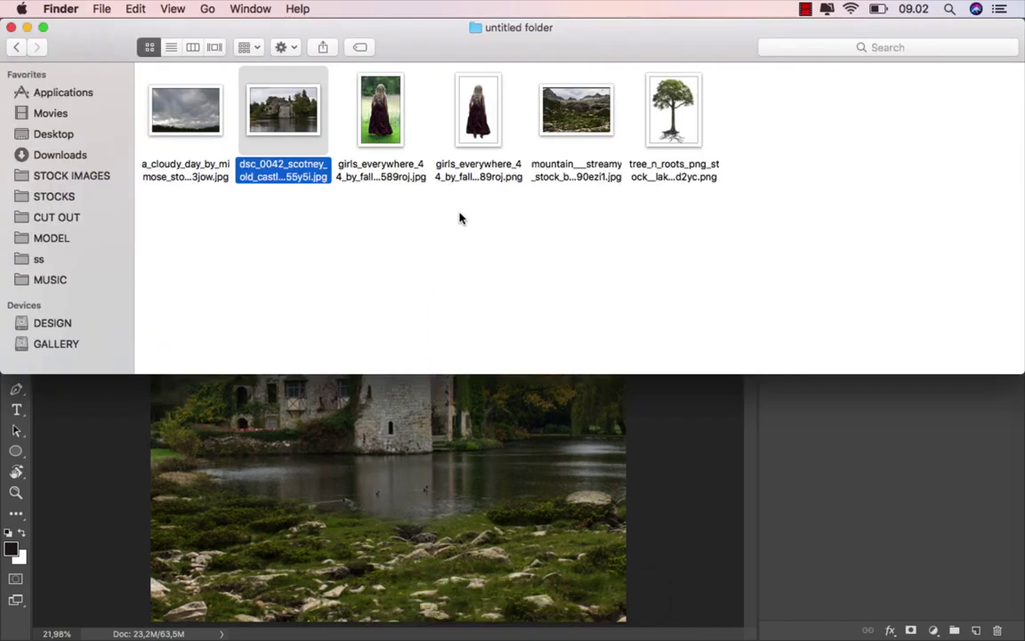
drag(177, 131, 374, 480)
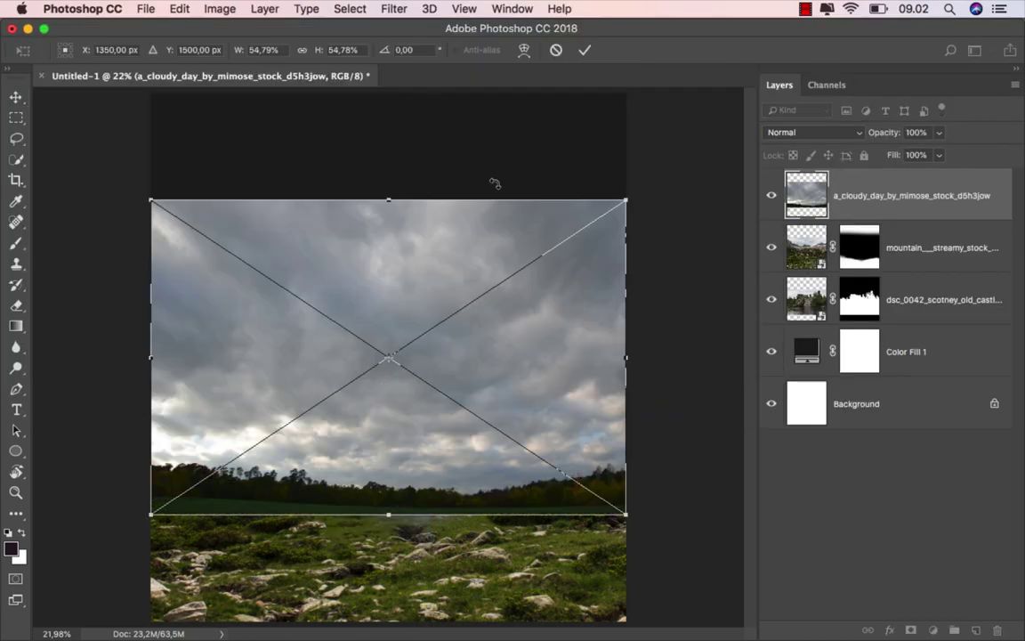
- Place the cloudy sky behind the castle layers and move it up to fill the canvas top
key(Return)
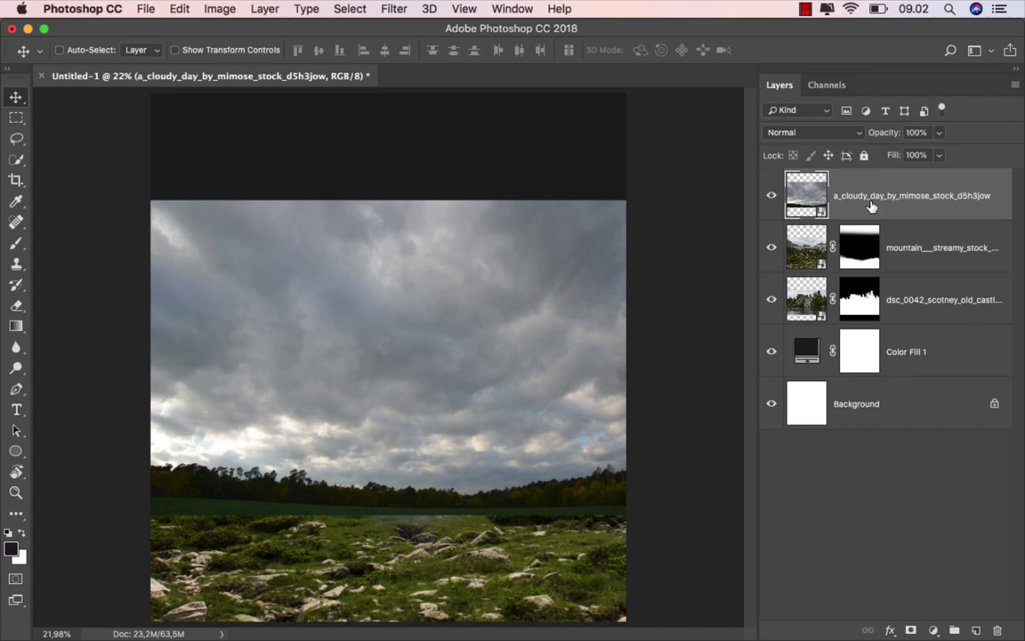
drag(871, 207, 874, 322)
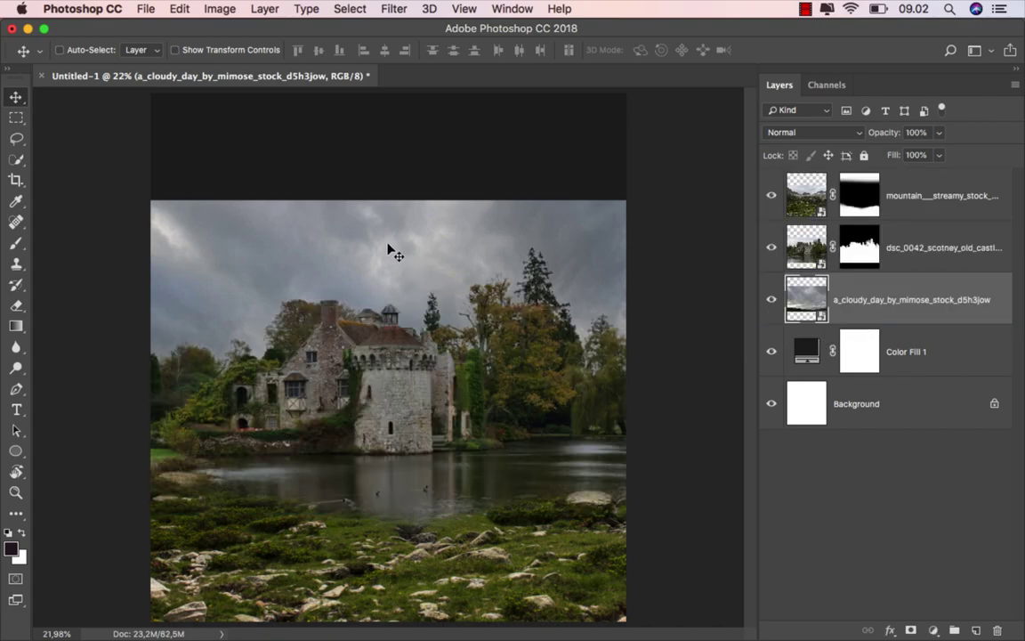
drag(389, 248, 390, 145)
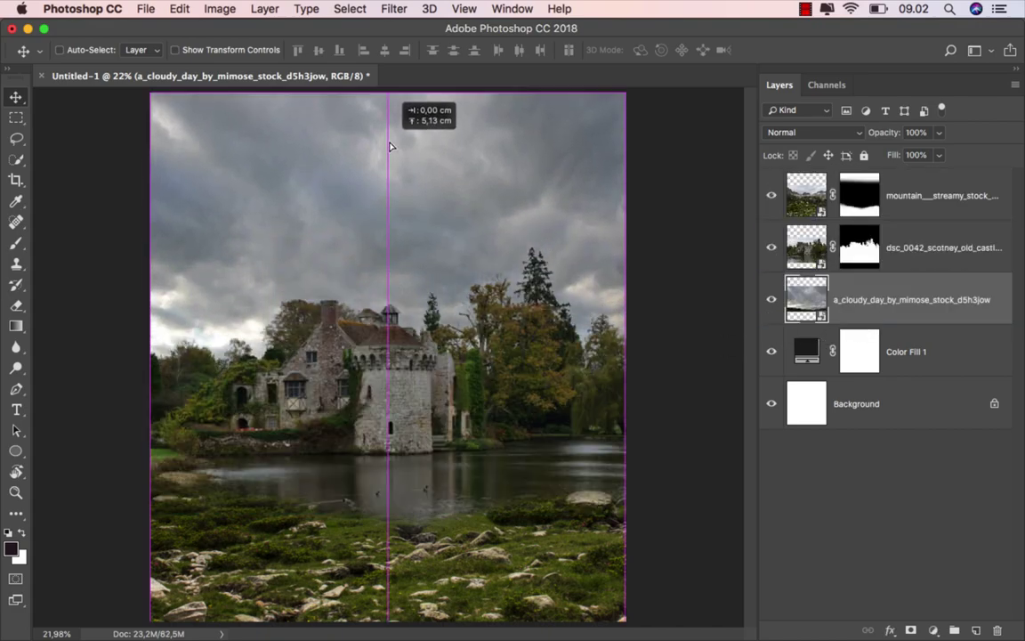
- Stretch the sky layer wider on both sides and lower its fill to 40%
key(super+t)
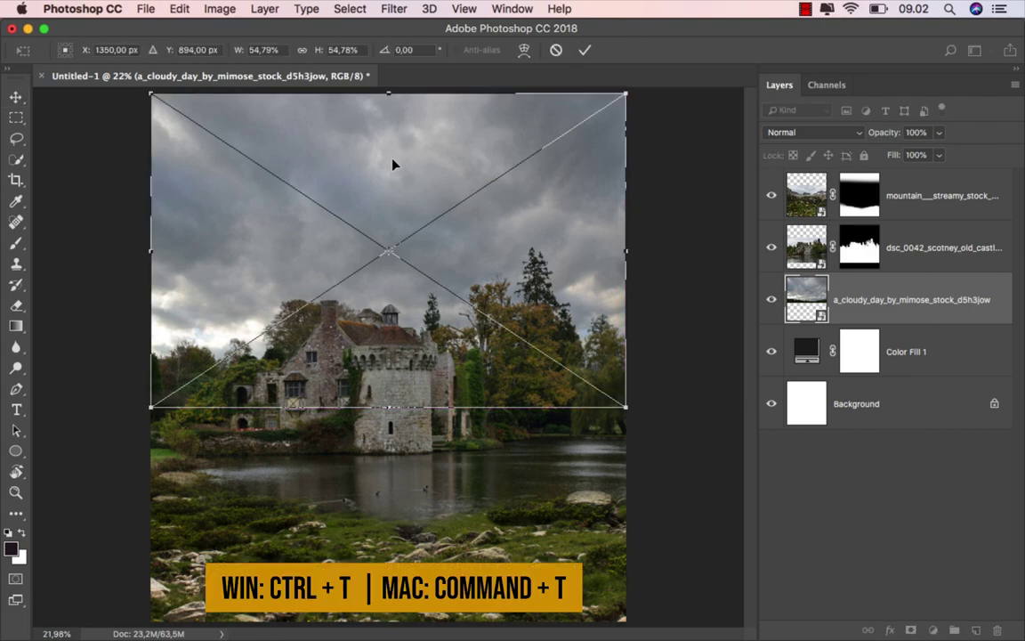
scroll(394, 315, down, 1)
drag(606, 262, 663, 261)
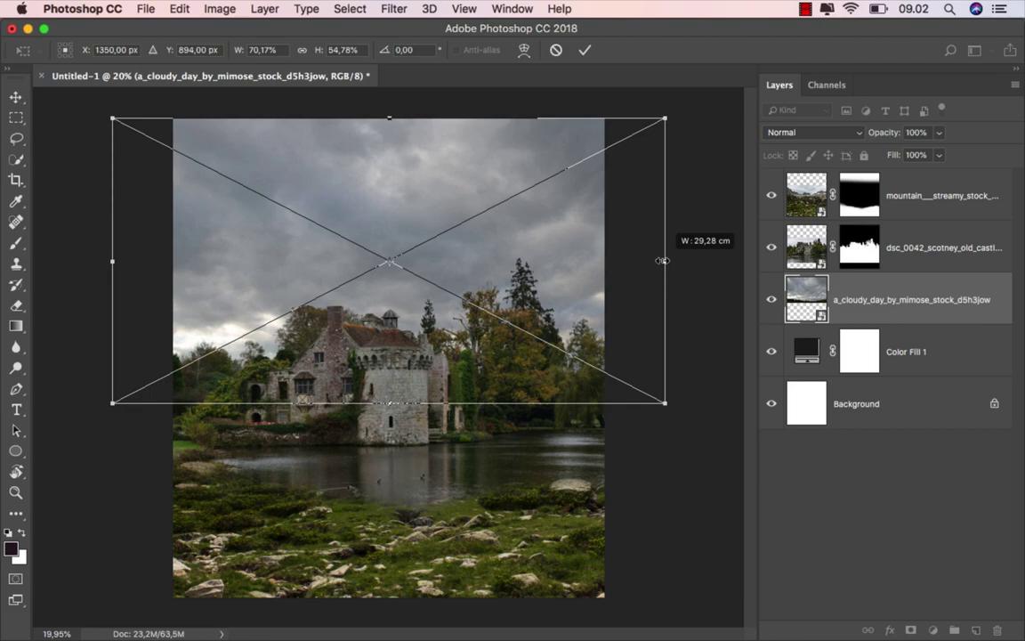
drag(112, 261, 72, 259)
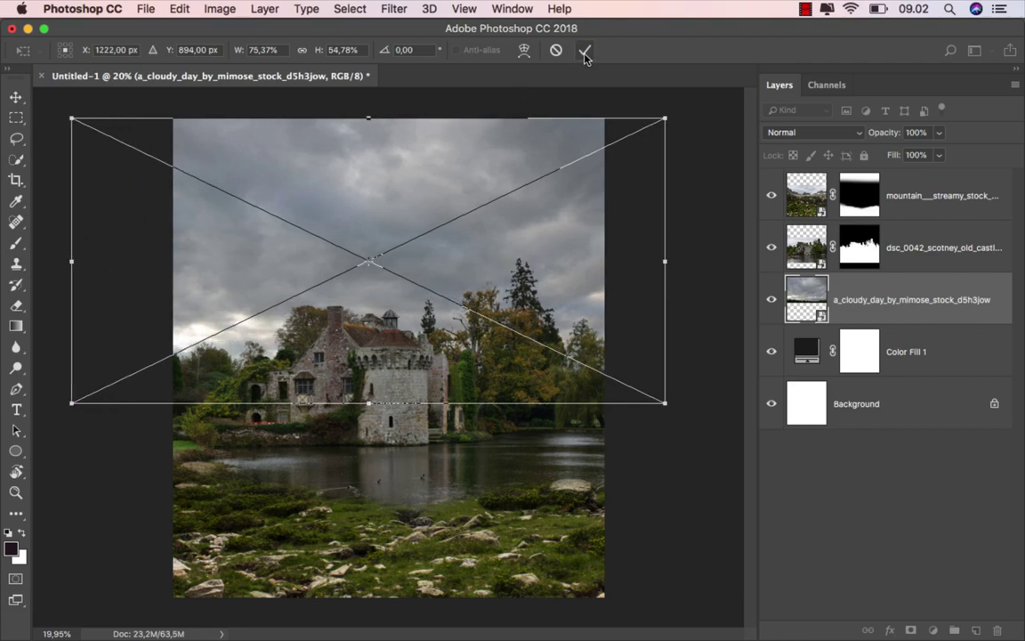
key(Return)
key(super+0)
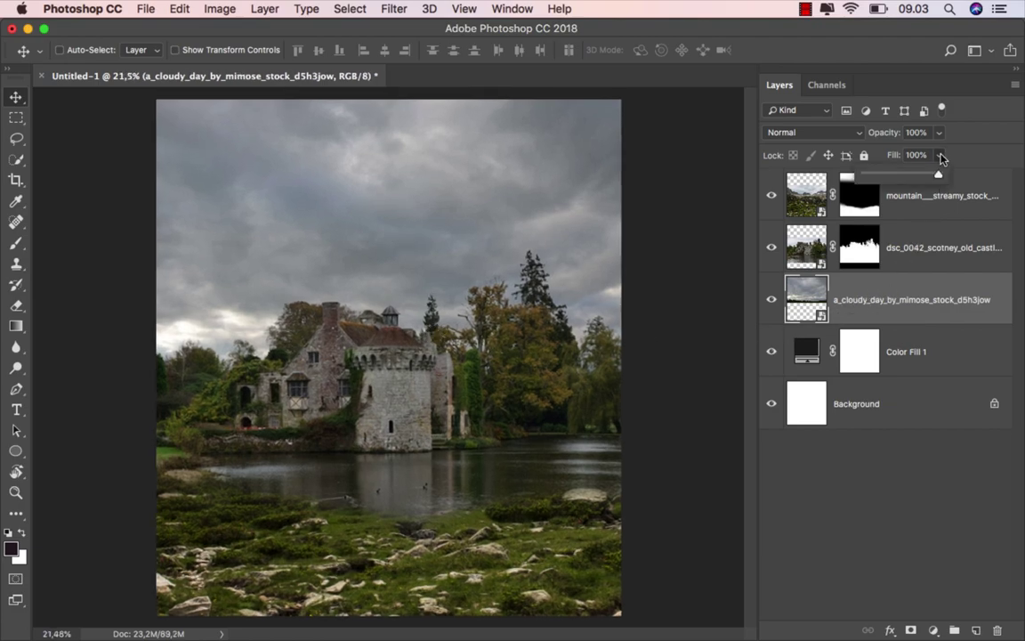
drag(911, 181, 897, 184)
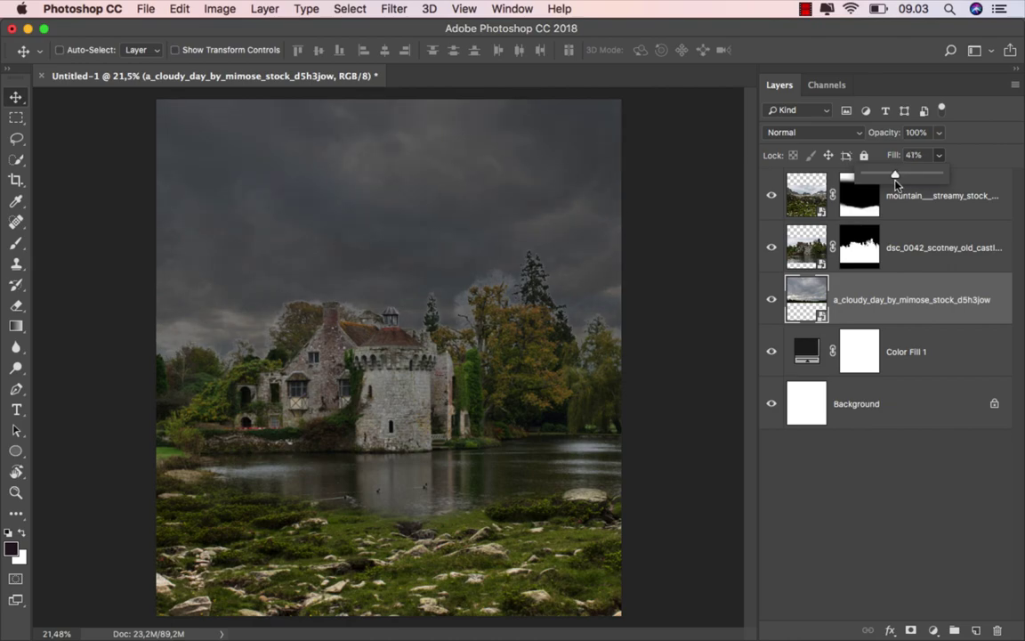
drag(897, 184, 895, 184)
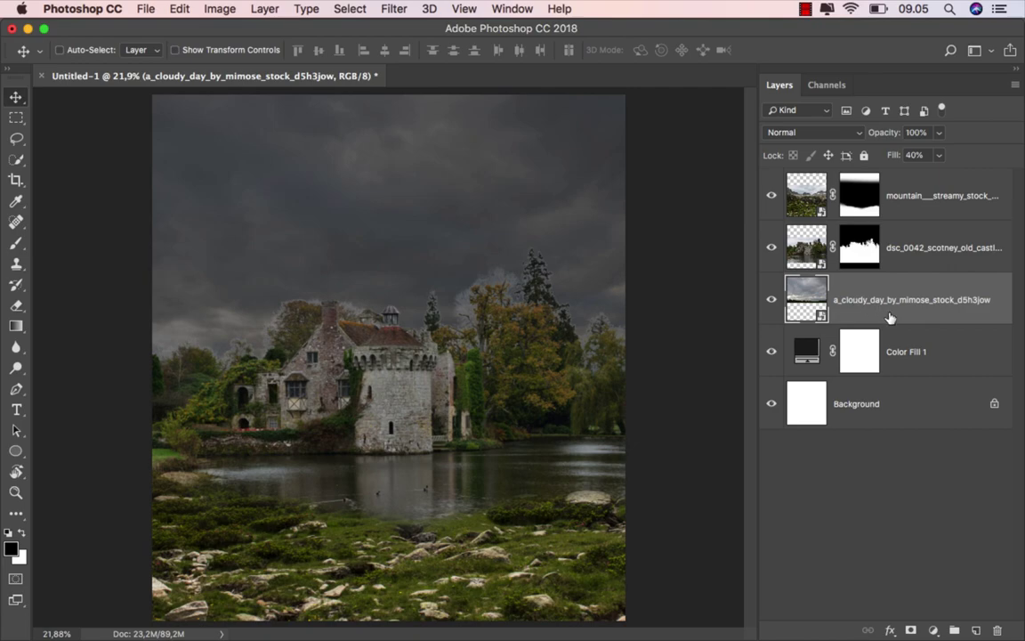
- Add a new layer named 'color' above Color Fill 1
click(919, 349)
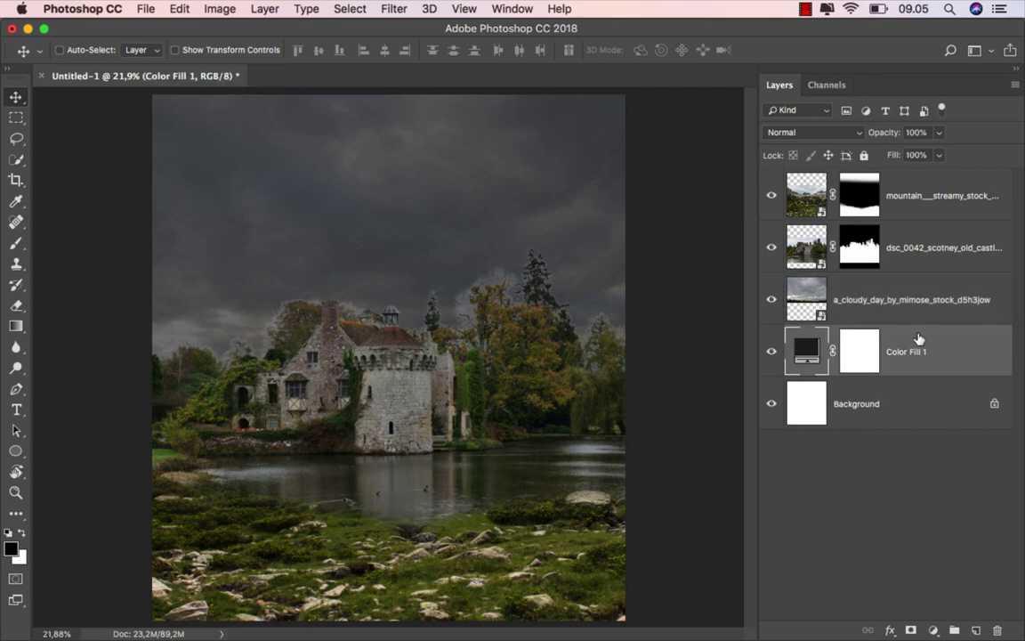
click(975, 628)
text(color)
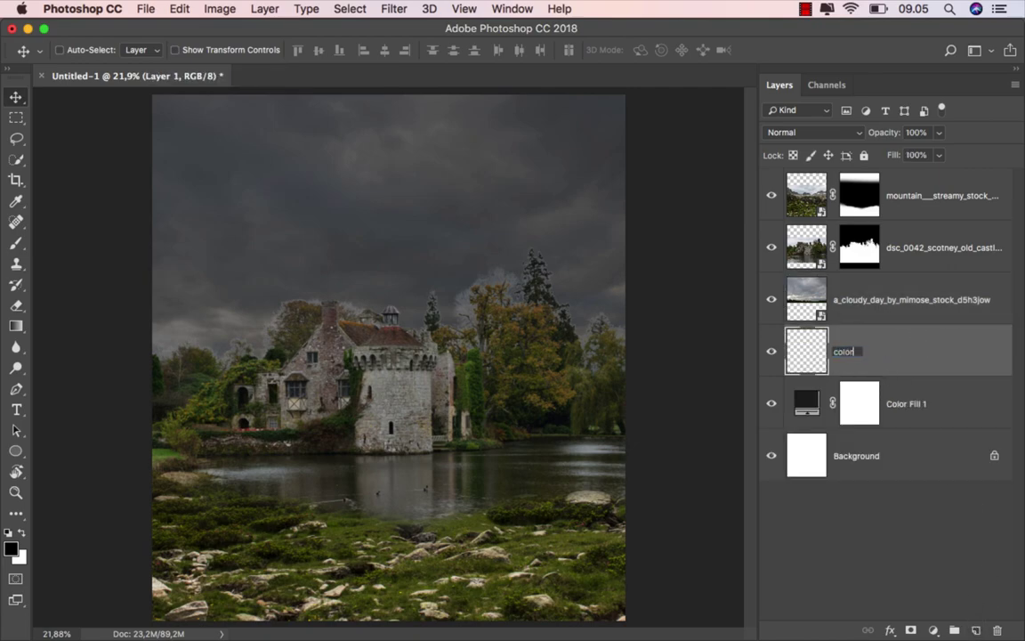
key(Return)
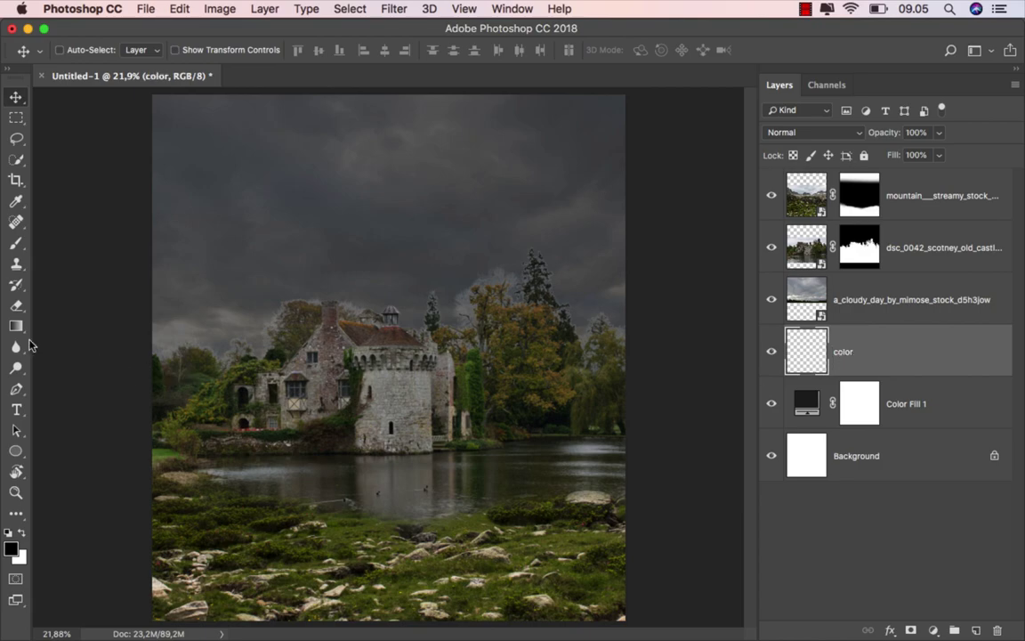
- Choose the Gradient Tool with a dark blue #2d5283 foreground colour
click(16, 326)
click(58, 326)
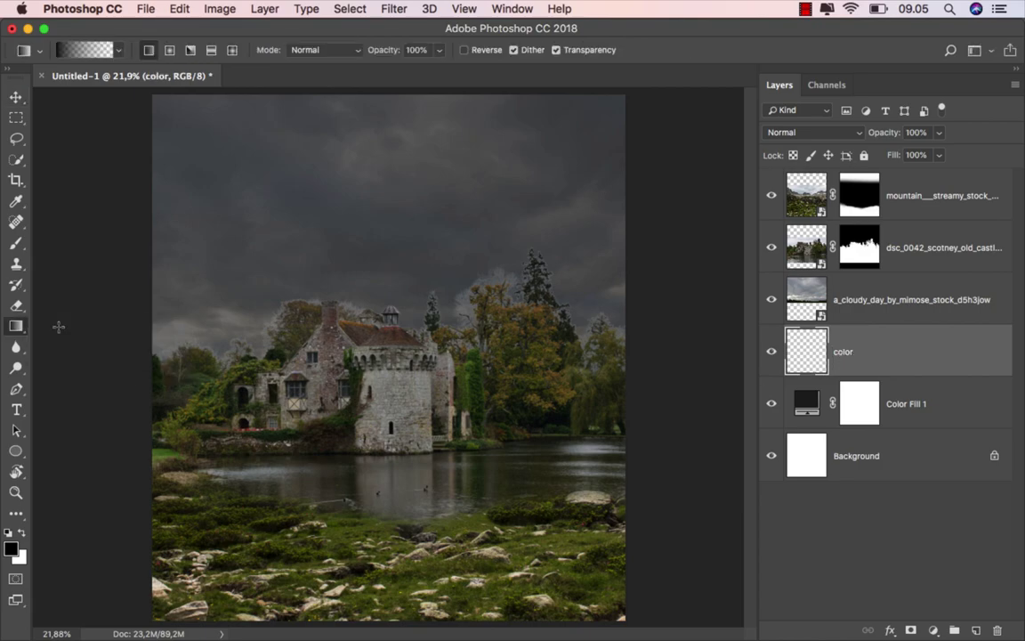
click(13, 550)
click(693, 384)
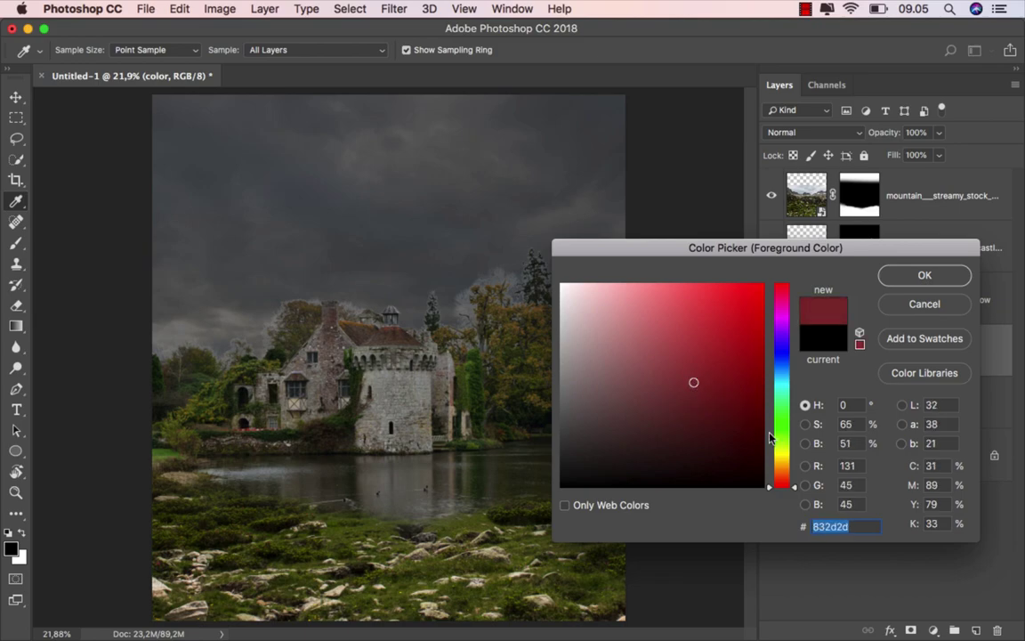
drag(782, 377, 786, 367)
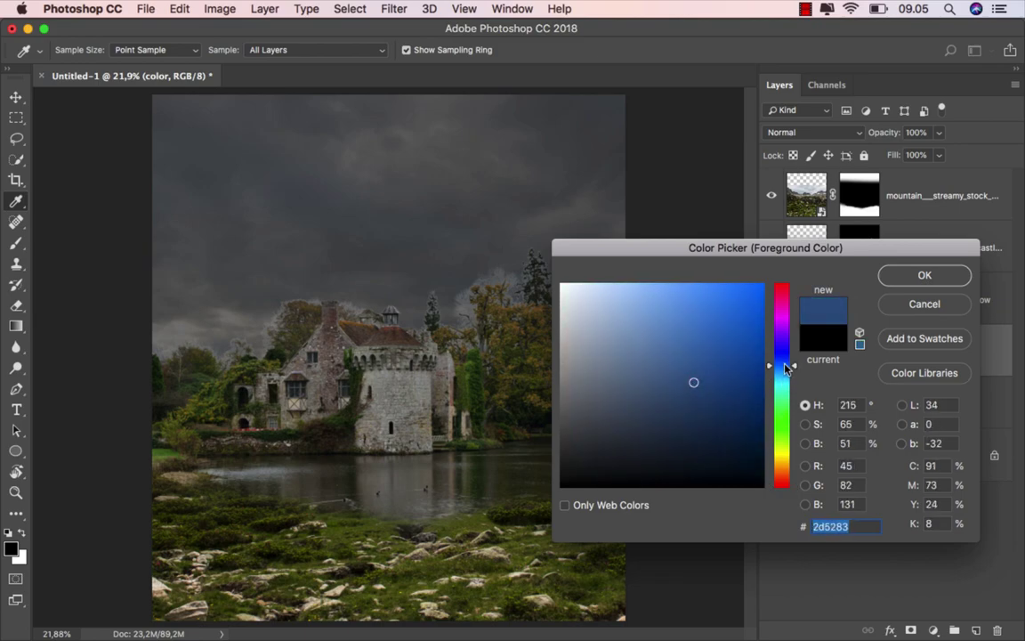
click(890, 277)
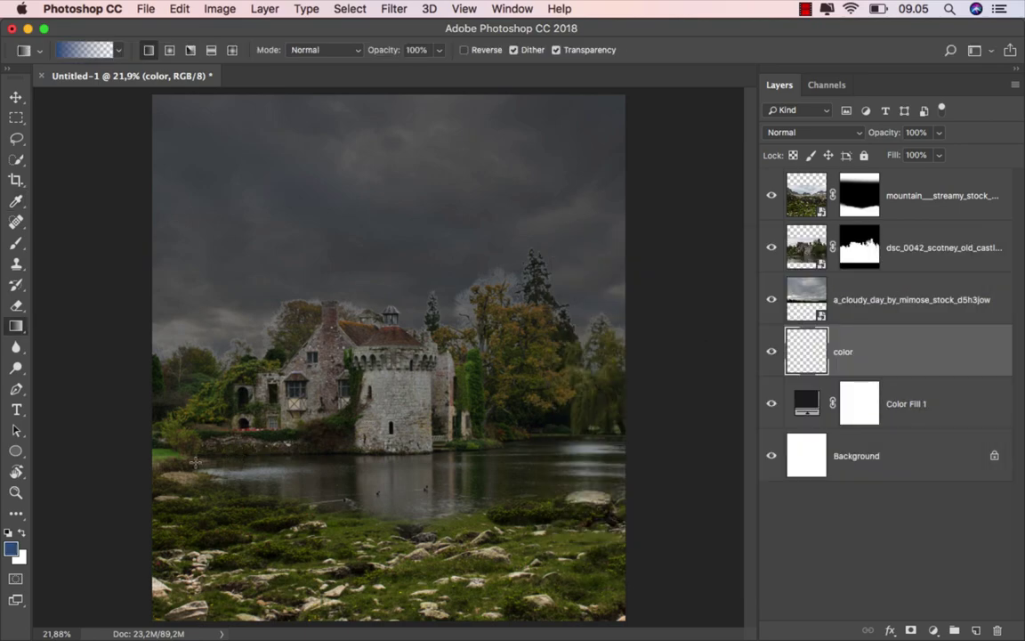
- Draw the blue gradient upward from the lake shore, then select the cloudy sky layer
drag(189, 461, 246, 161)
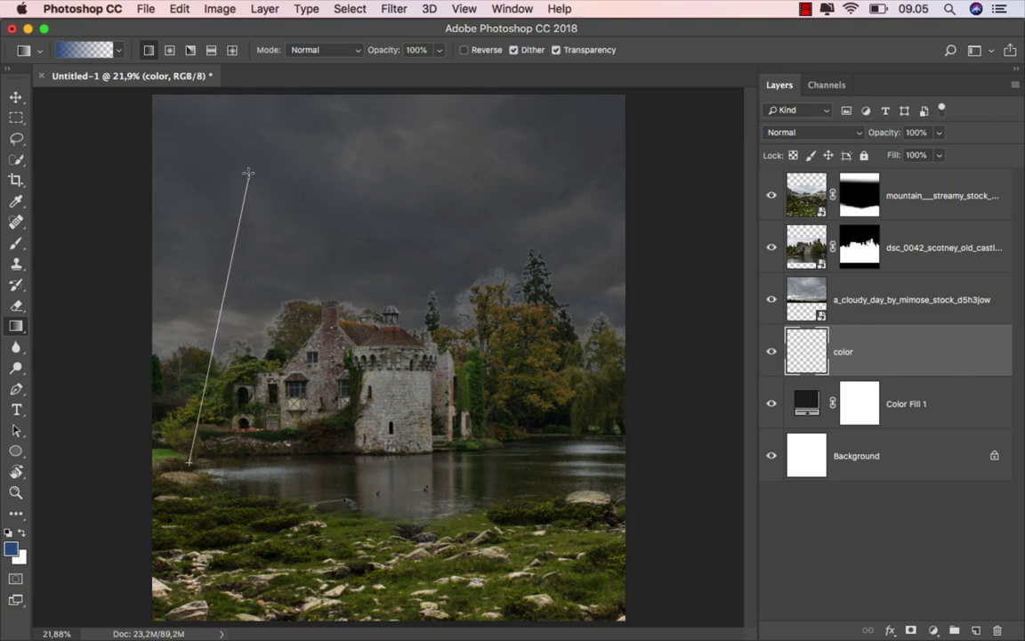
drag(249, 144, 250, 158)
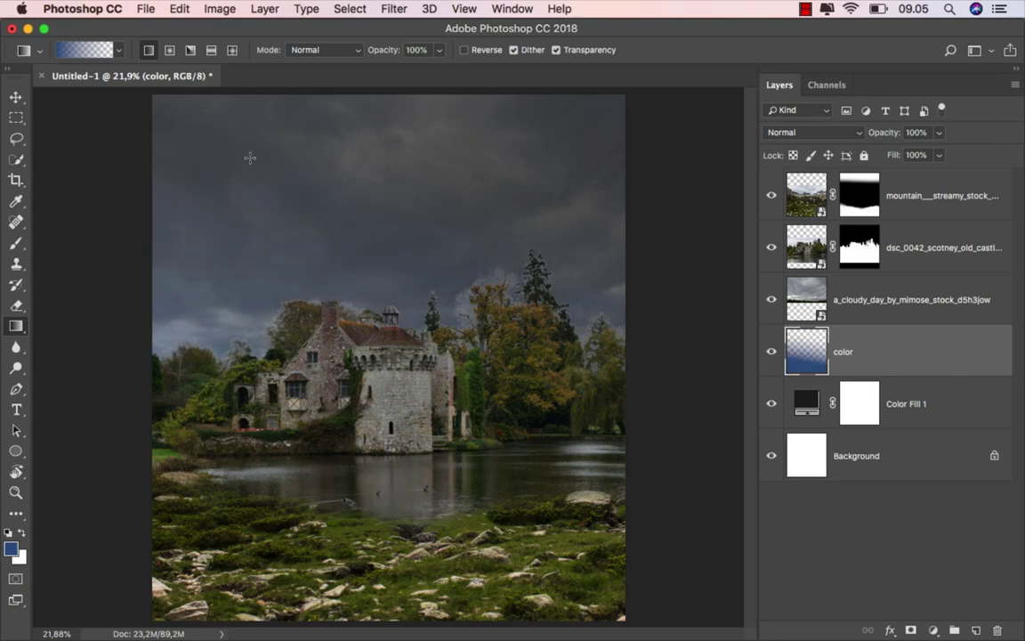
click(16, 98)
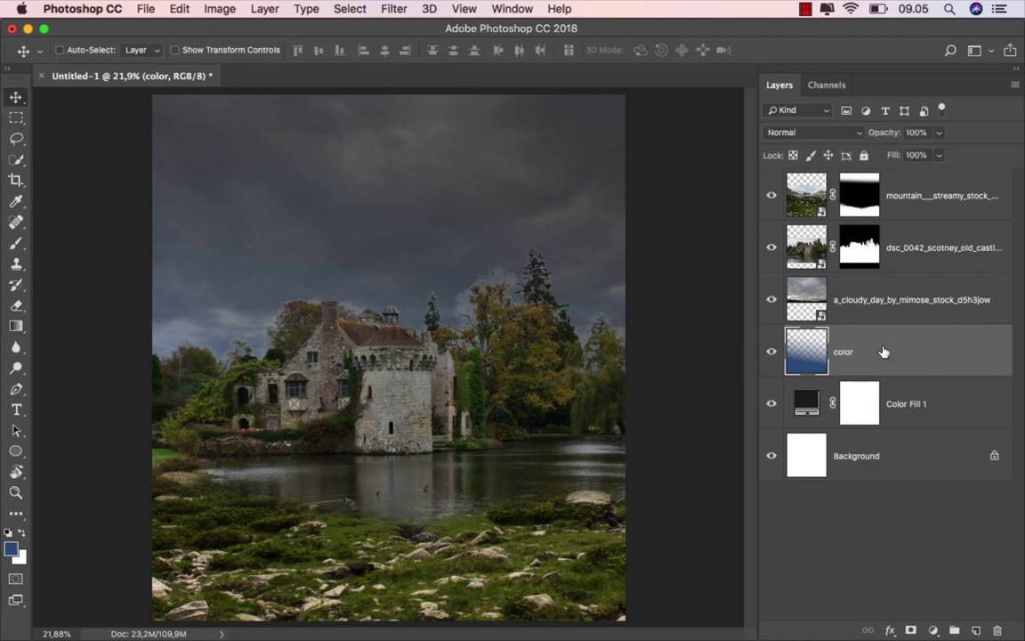
click(872, 310)
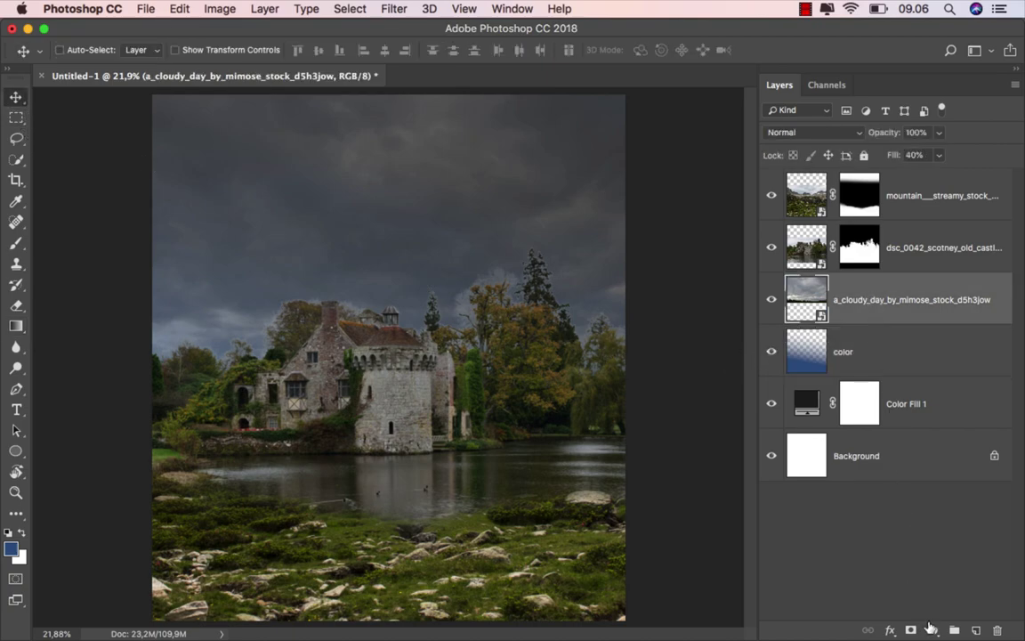
- Add a Brightness/Contrast adjustment clipped to the sky with brightness -49 and contrast 100
click(931, 628)
click(926, 373)
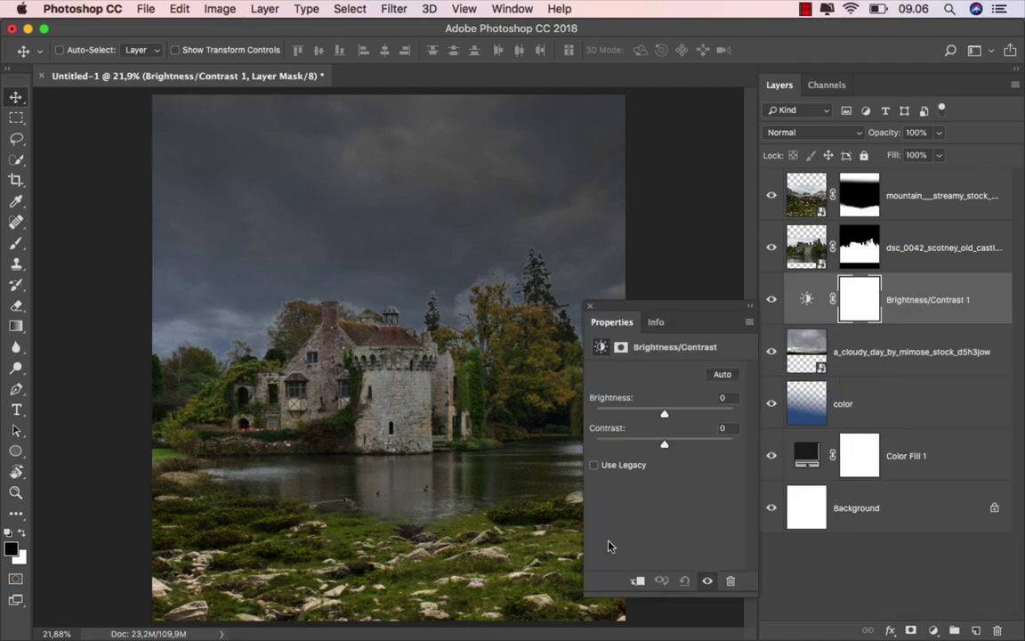
click(637, 581)
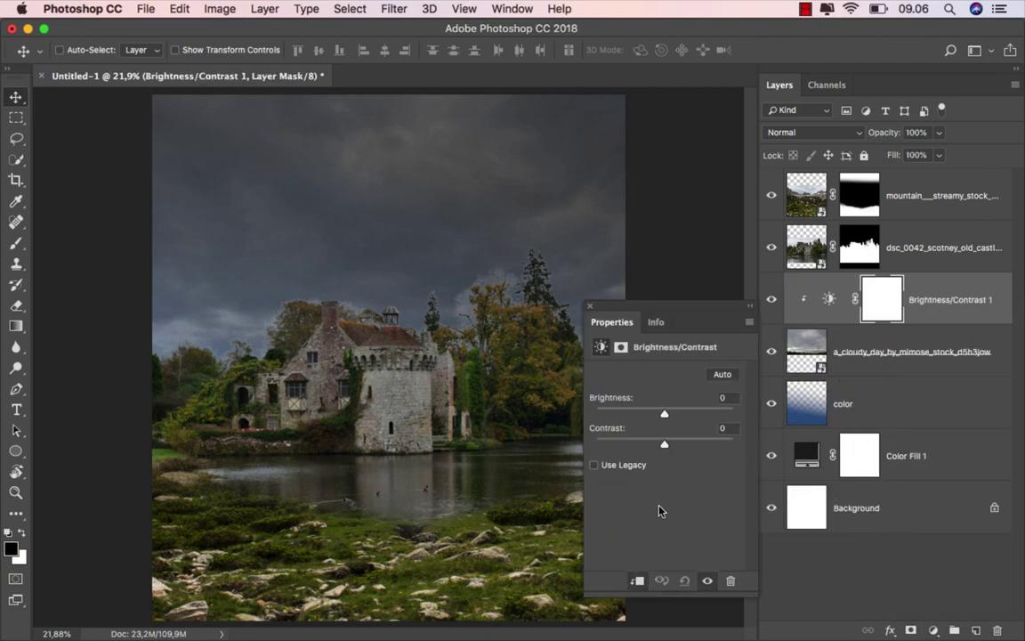
drag(665, 415, 649, 416)
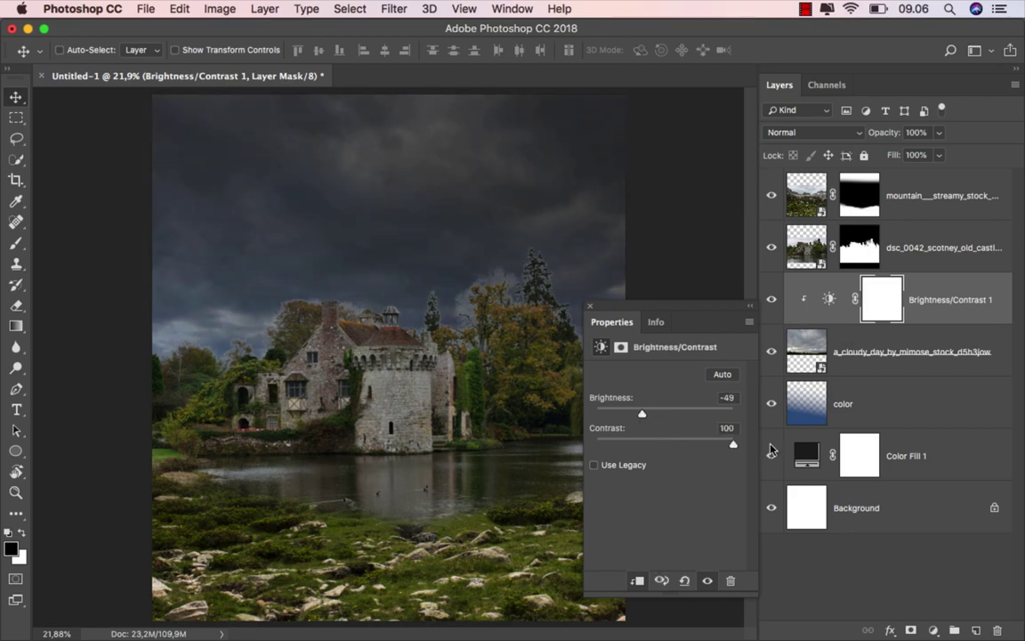
click(749, 305)
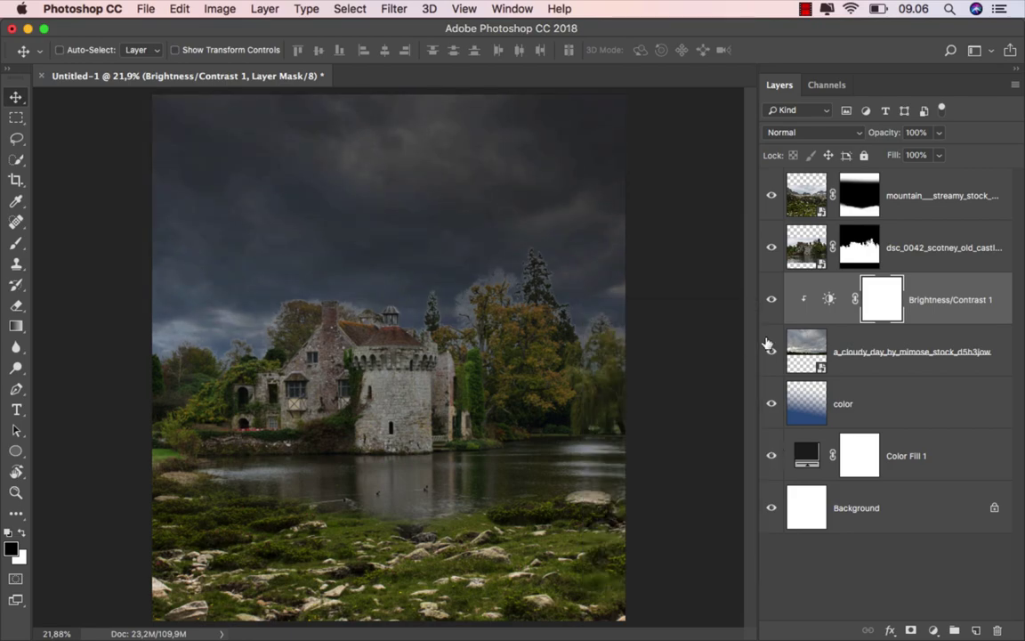
click(773, 303)
- Stretch the color layer up to the canvas top and add an empty layer above Brightness/Contrast 1
click(878, 398)
key(super+t)
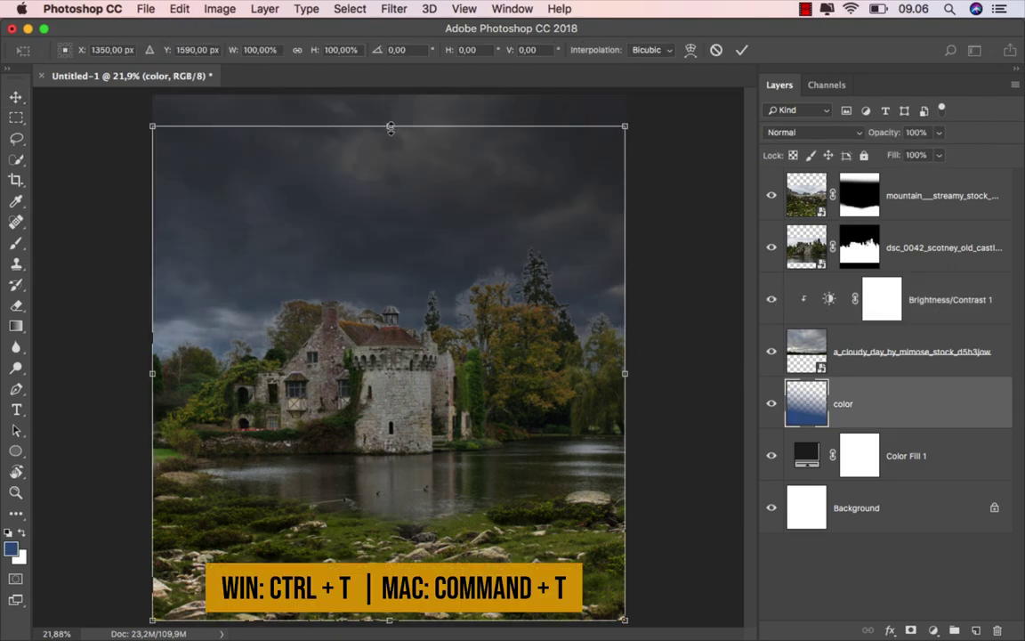
drag(390, 128, 390, 94)
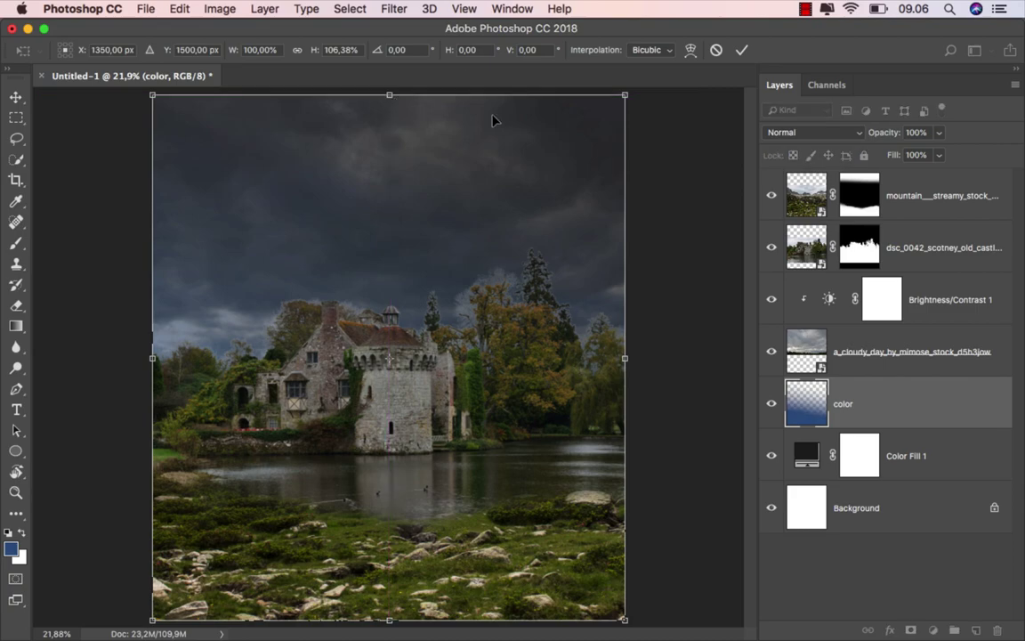
key(Return)
click(884, 300)
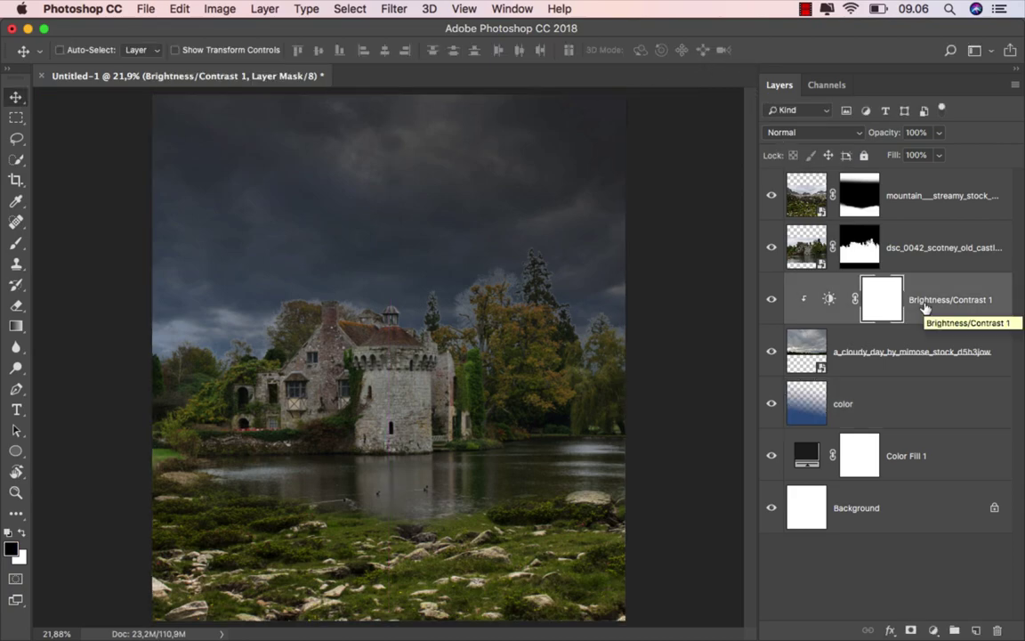
click(976, 628)
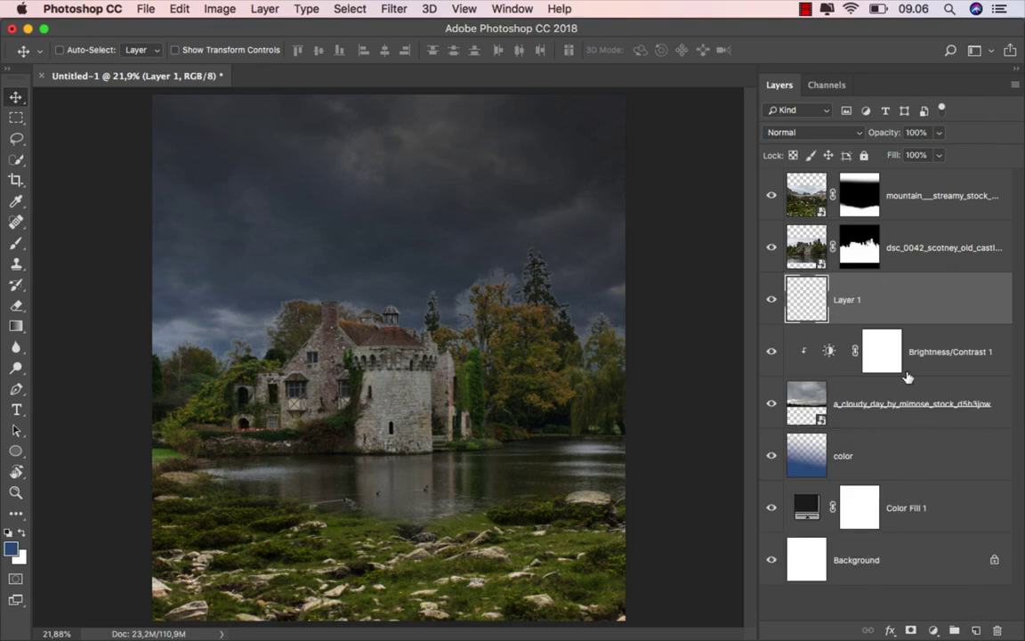
- Clip the new layer to the layers below and name it 'black'
right_click(872, 306)
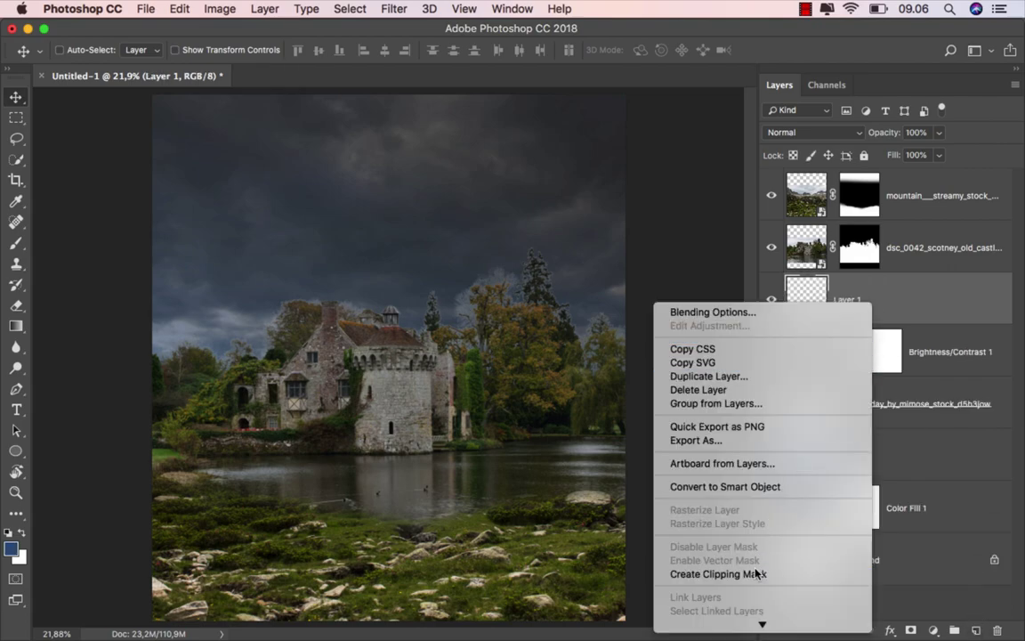
click(757, 573)
click(872, 295)
text(black)
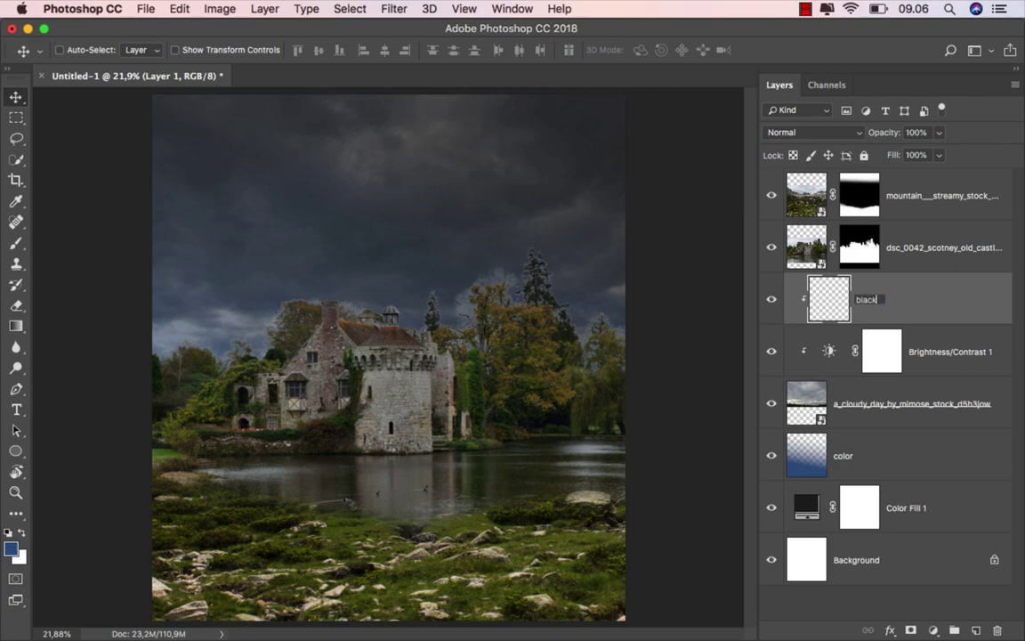
key(Return)
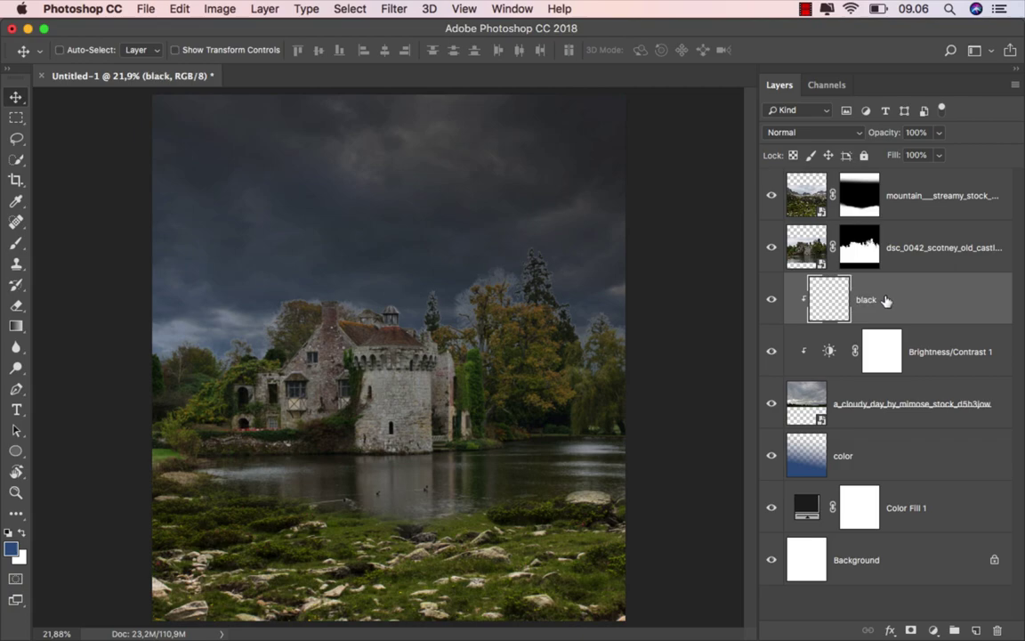
- Draw a half-opacity black gradient down over the top of the sky
right_click(16, 326)
click(43, 326)
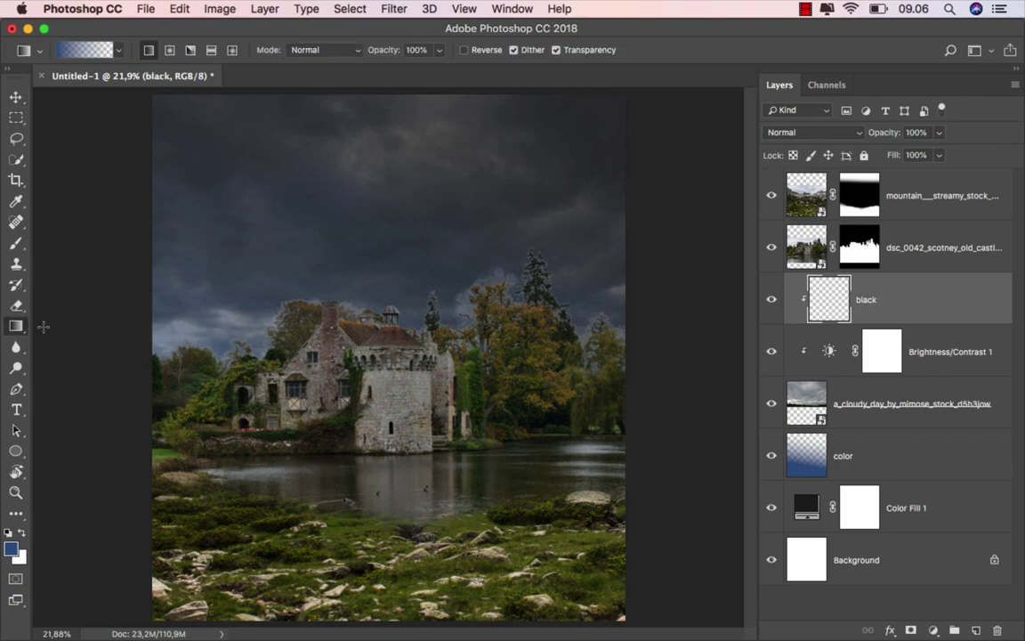
click(8, 533)
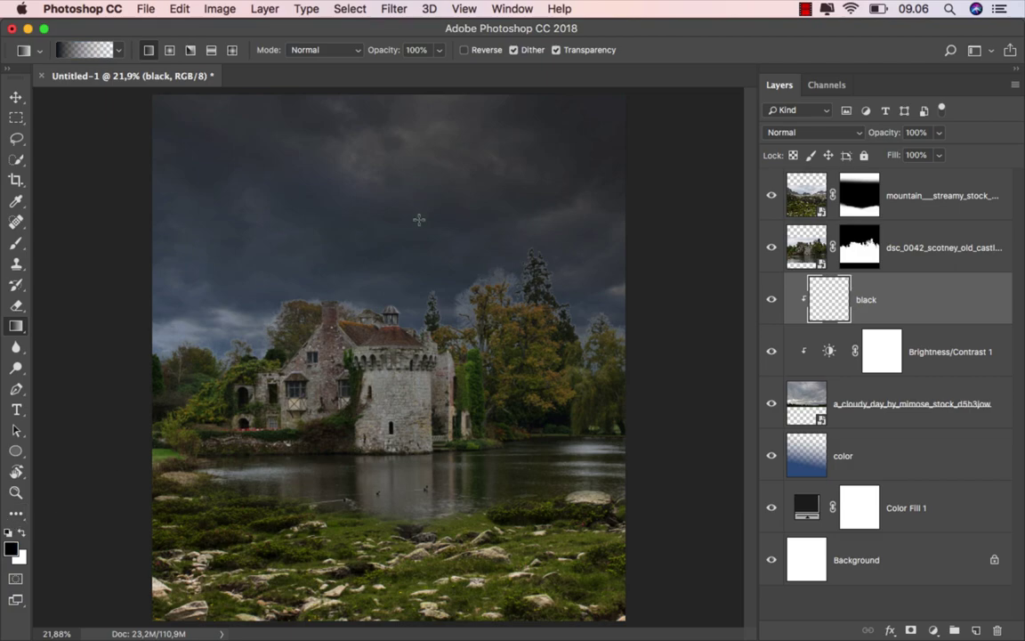
click(438, 55)
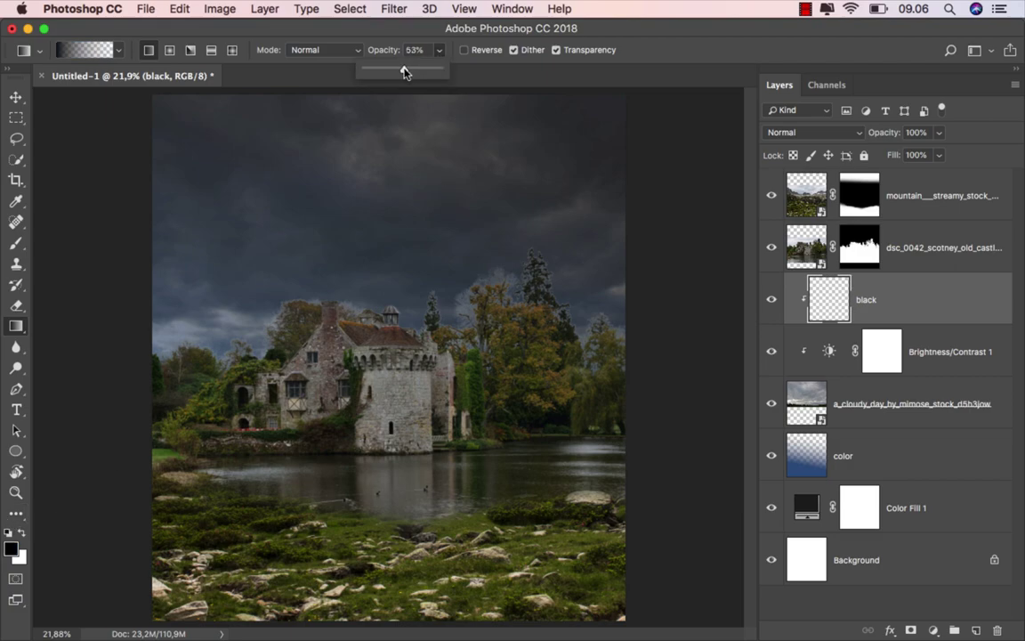
drag(405, 73, 403, 73)
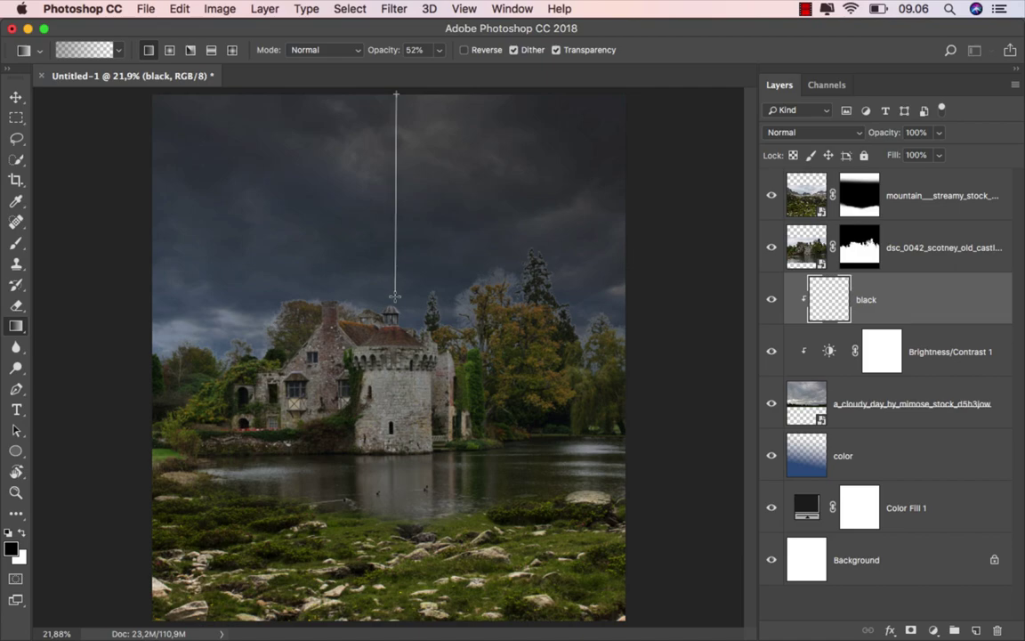
drag(395, 263, 391, 306)
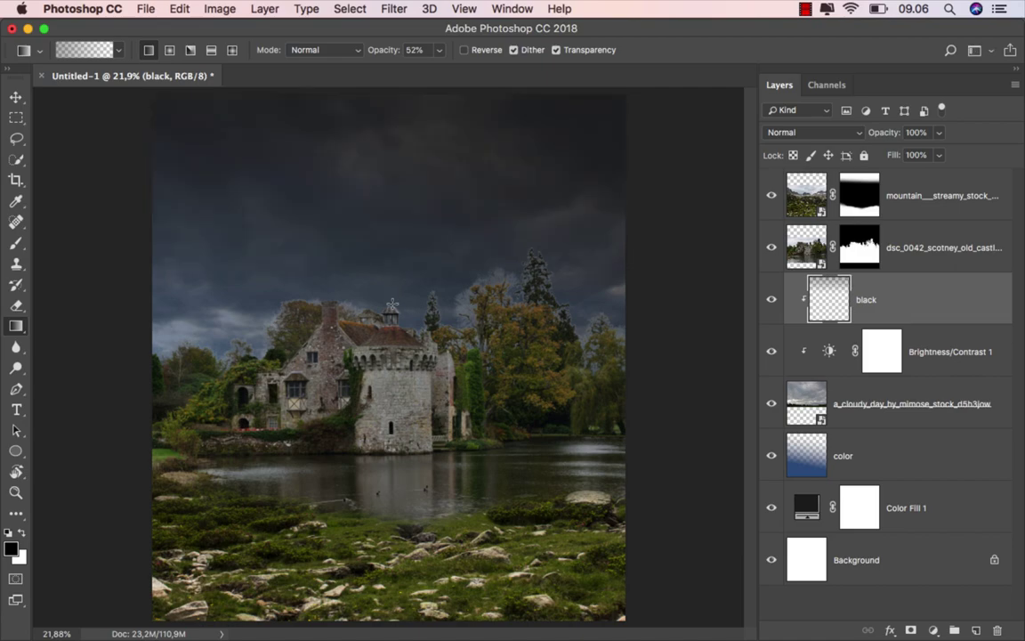
- Lower the black layer's fill to 66% and toggle layers to compare
click(16, 98)
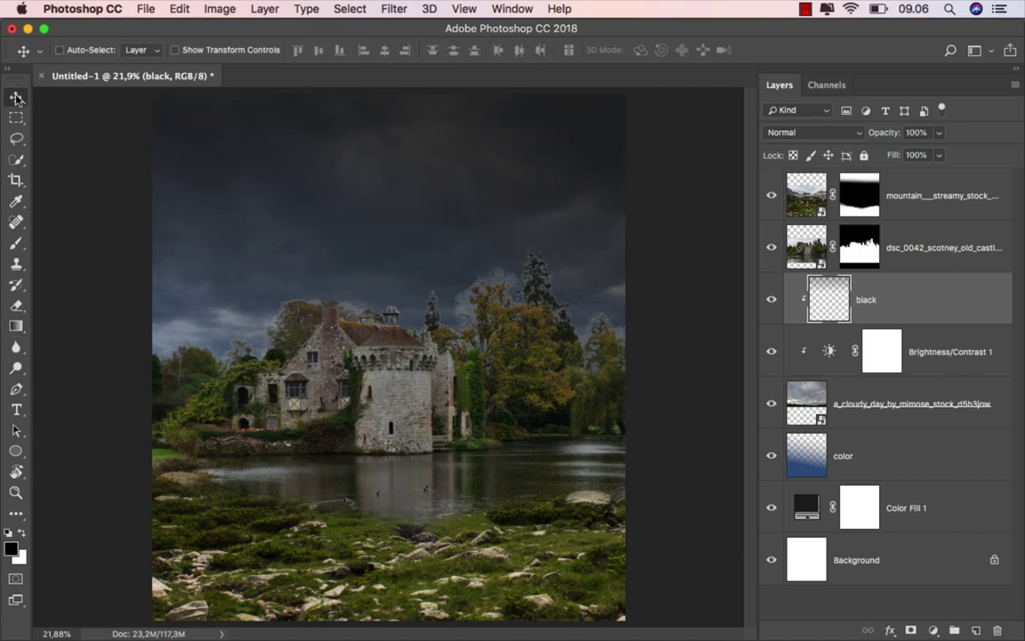
drag(896, 158, 893, 158)
text(66)
key(Return)
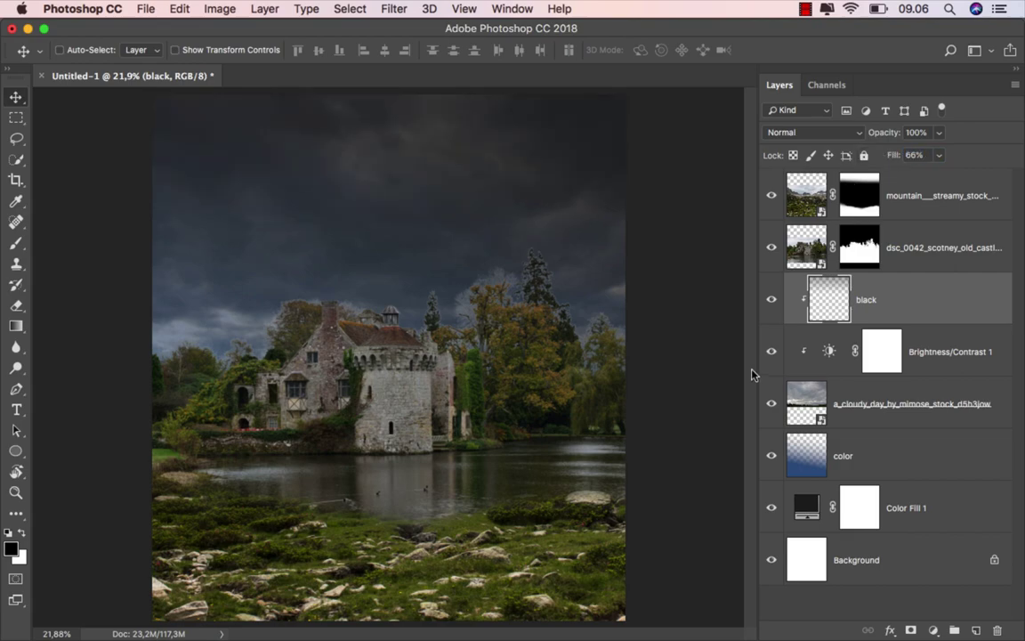
click(770, 303)
click(770, 303)
click(914, 256)
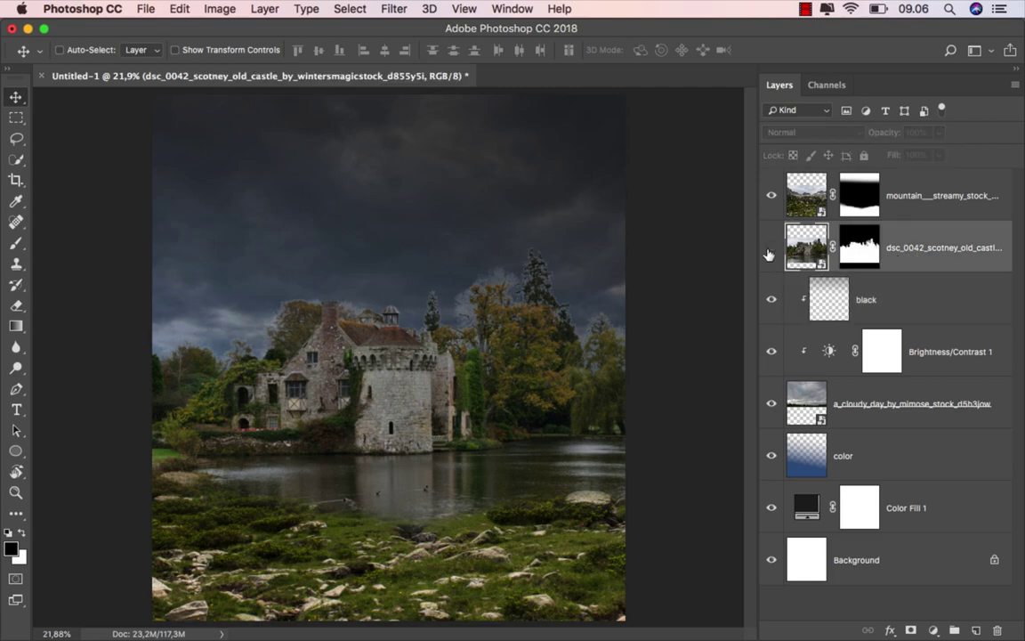
- Add a Selective Color adjustment clipped to the castle with Blacks cyan +5
click(771, 249)
click(771, 249)
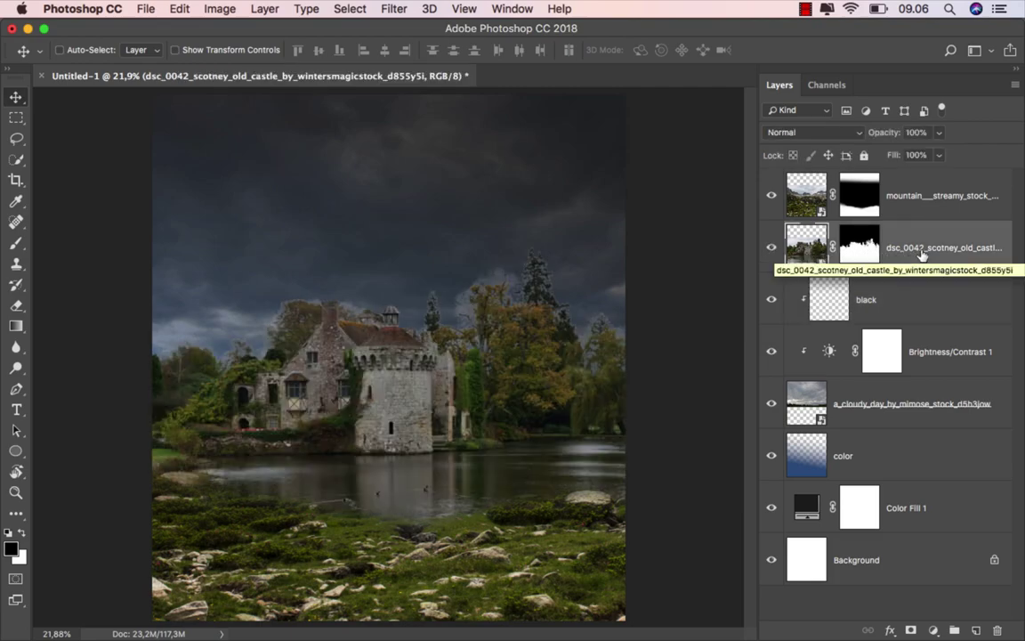
click(930, 629)
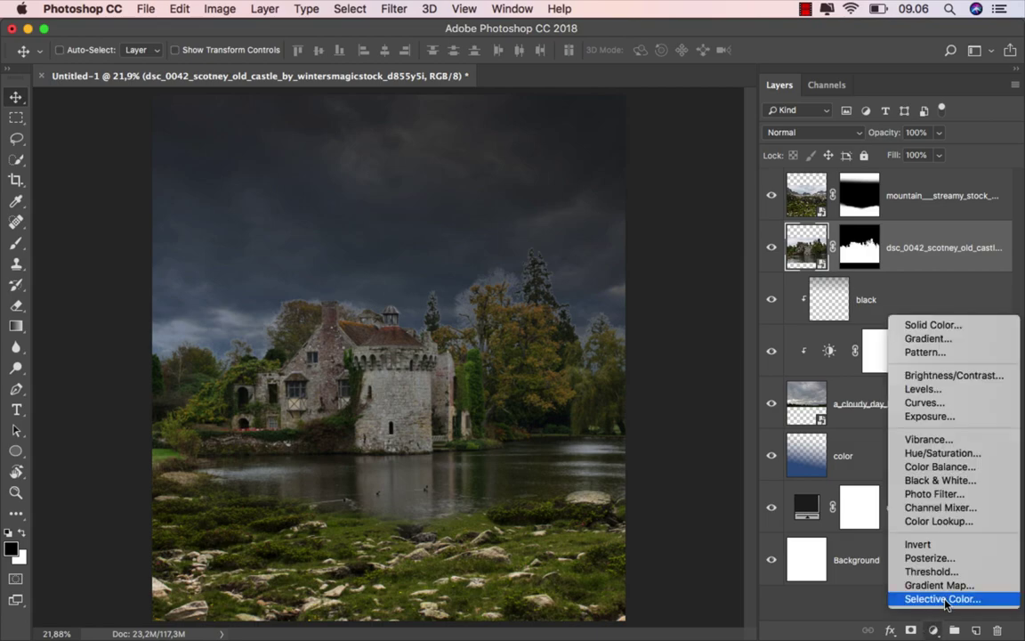
click(925, 600)
click(637, 580)
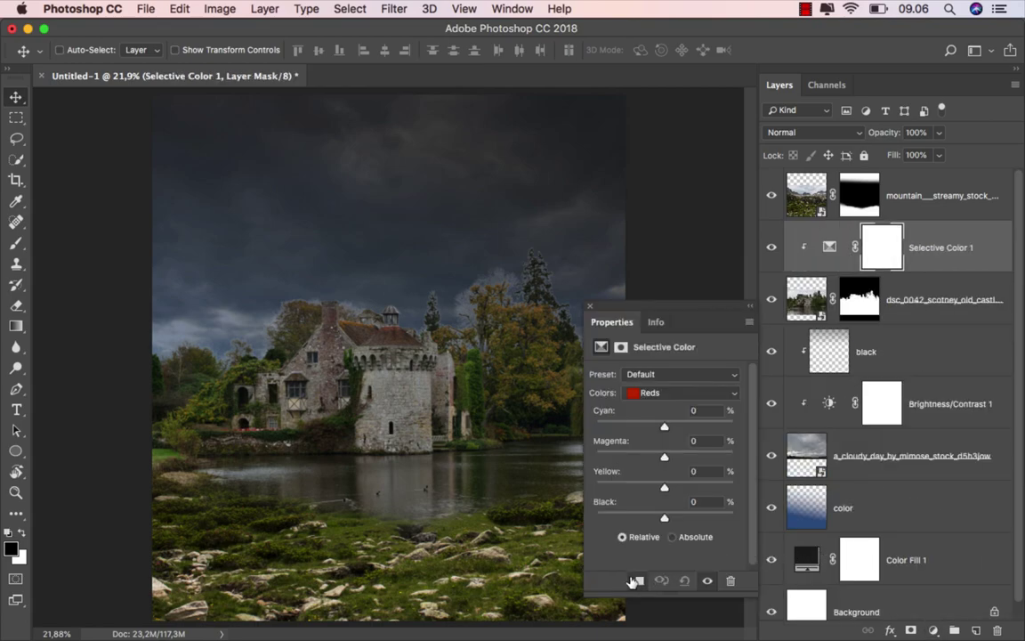
click(668, 394)
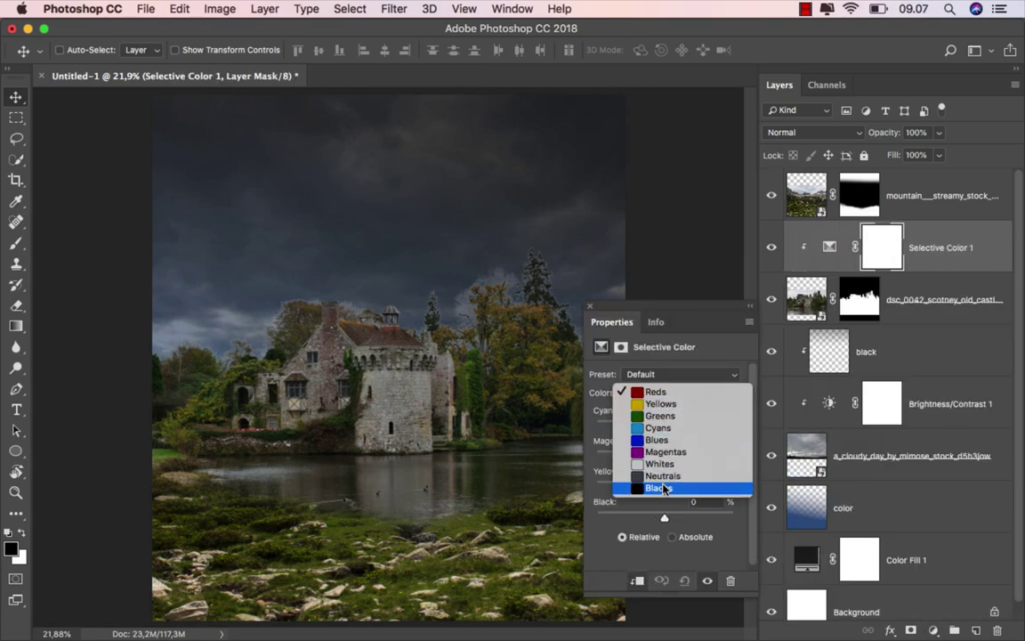
click(662, 485)
drag(665, 427, 669, 428)
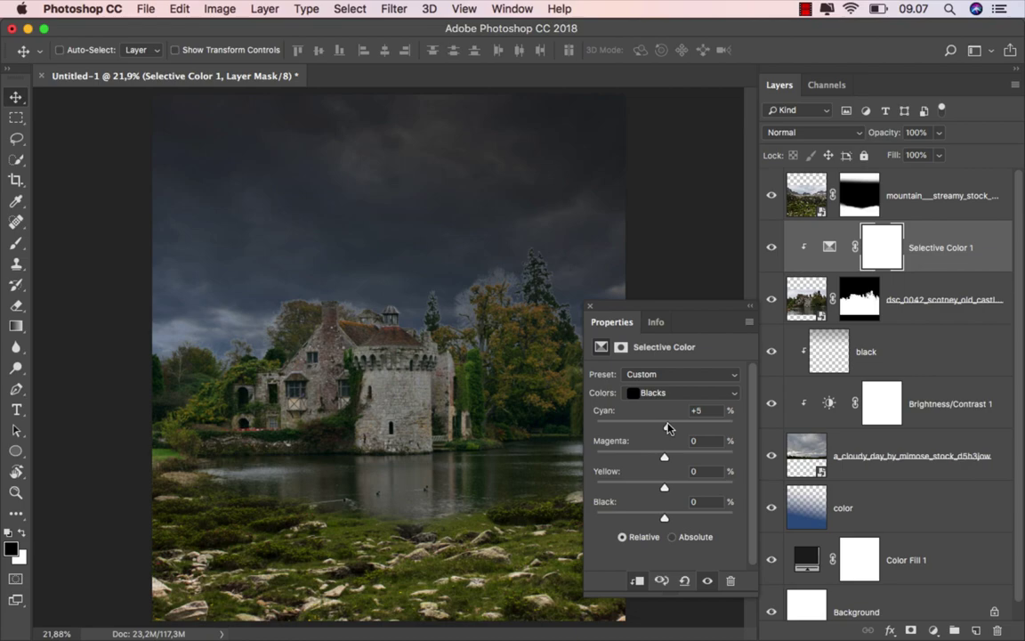
- Set Neutrals cyan +1 and black +2, and Whites black -100
click(658, 398)
click(657, 380)
click(662, 393)
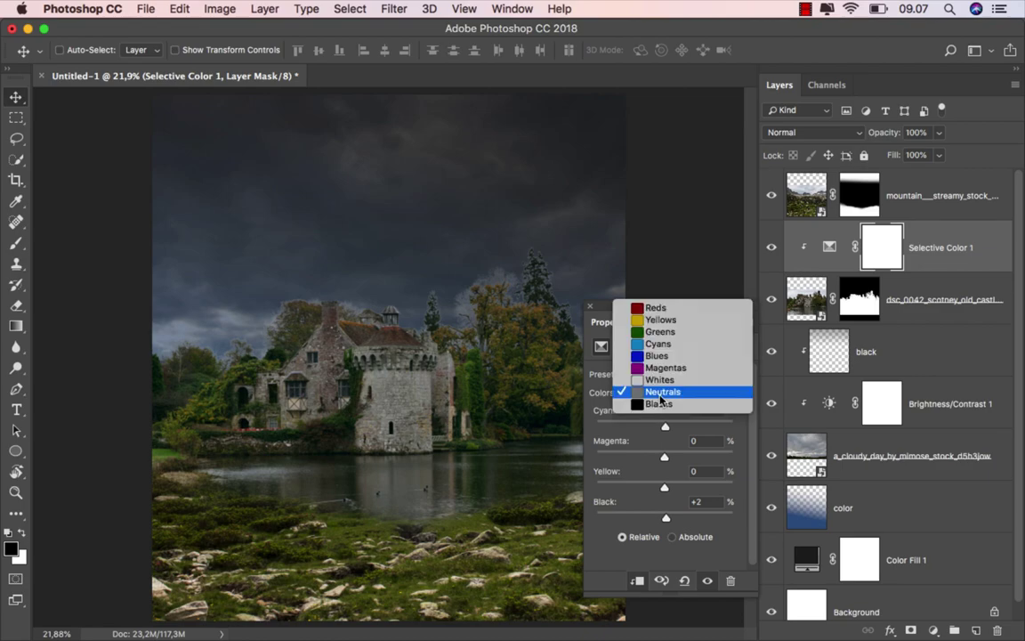
click(663, 382)
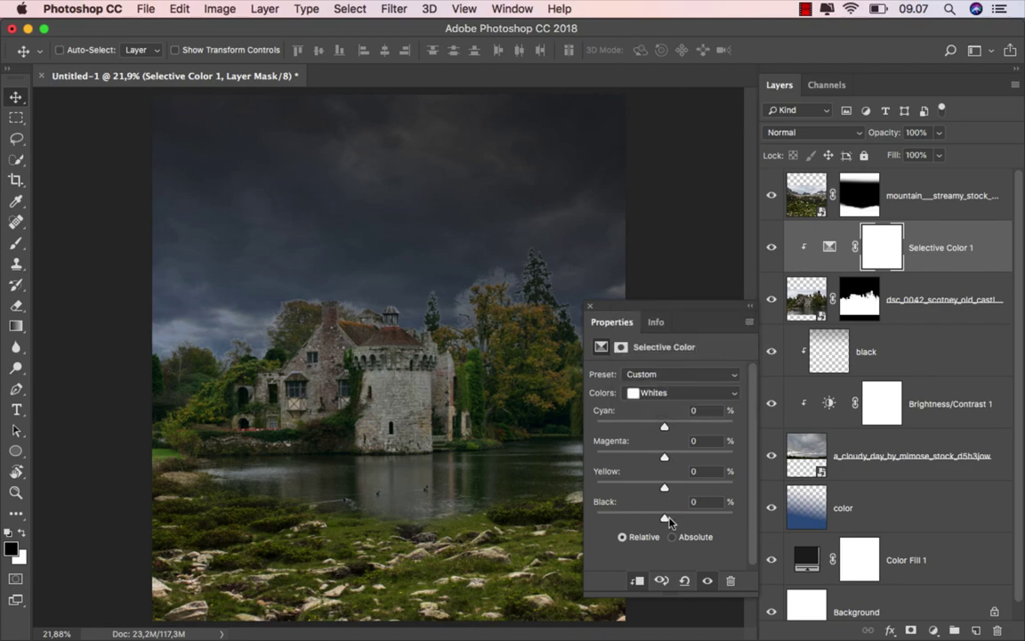
drag(660, 520, 568, 523)
click(651, 299)
click(767, 248)
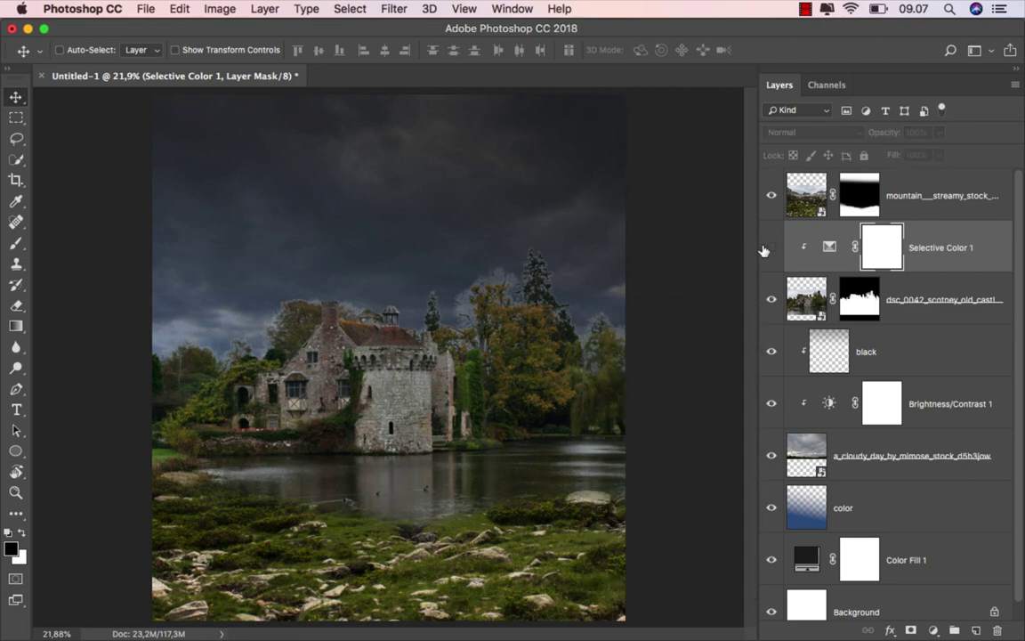
key(super+2)
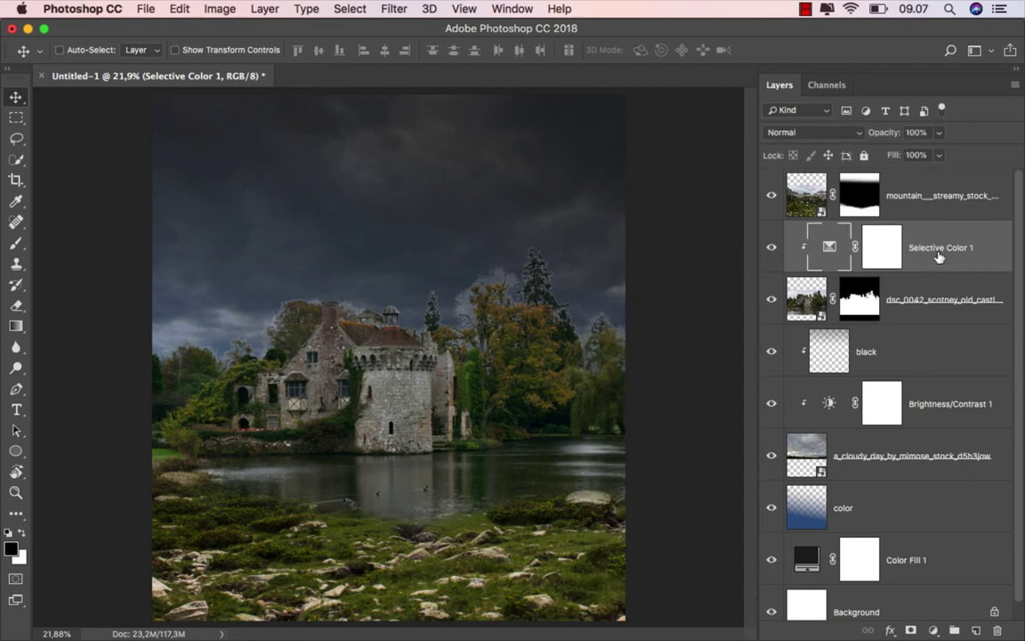
- Darken the castle with a clipped Brightness/Contrast 2: brightness -33, contrast 20
click(933, 630)
click(945, 375)
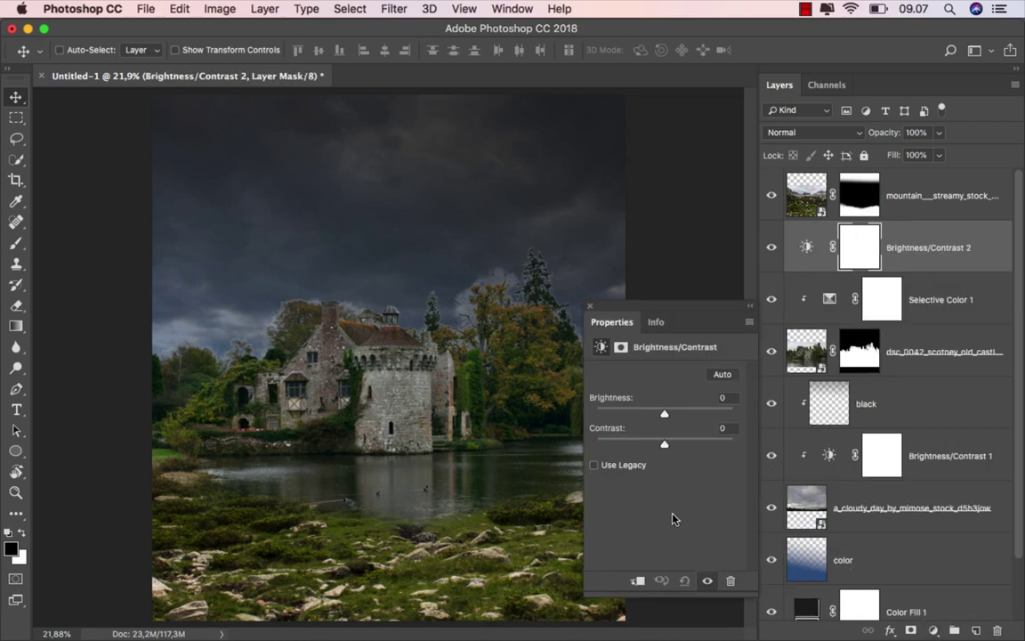
click(638, 580)
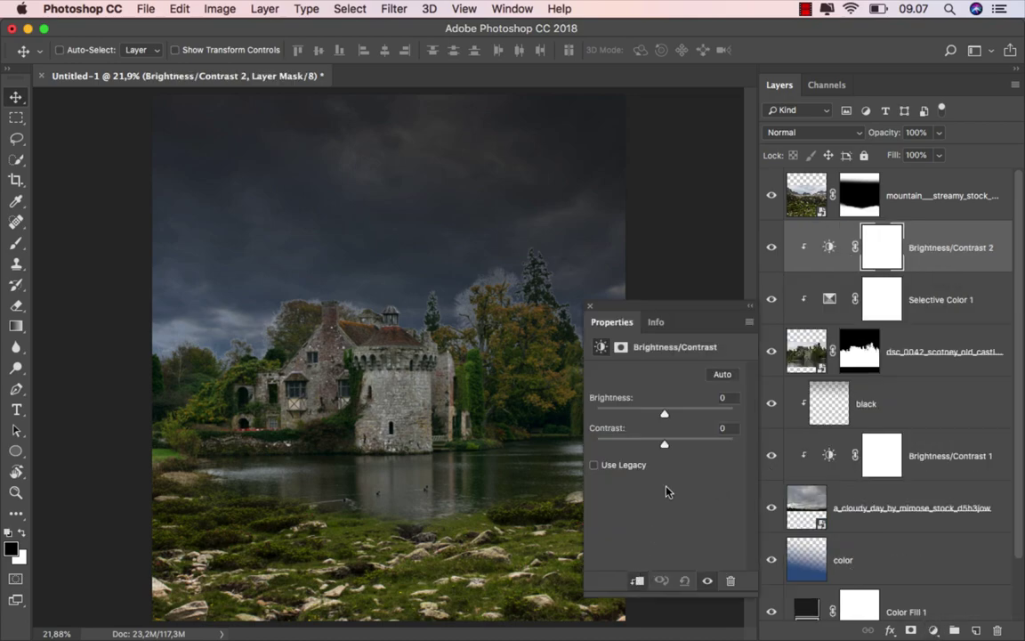
drag(670, 414, 655, 413)
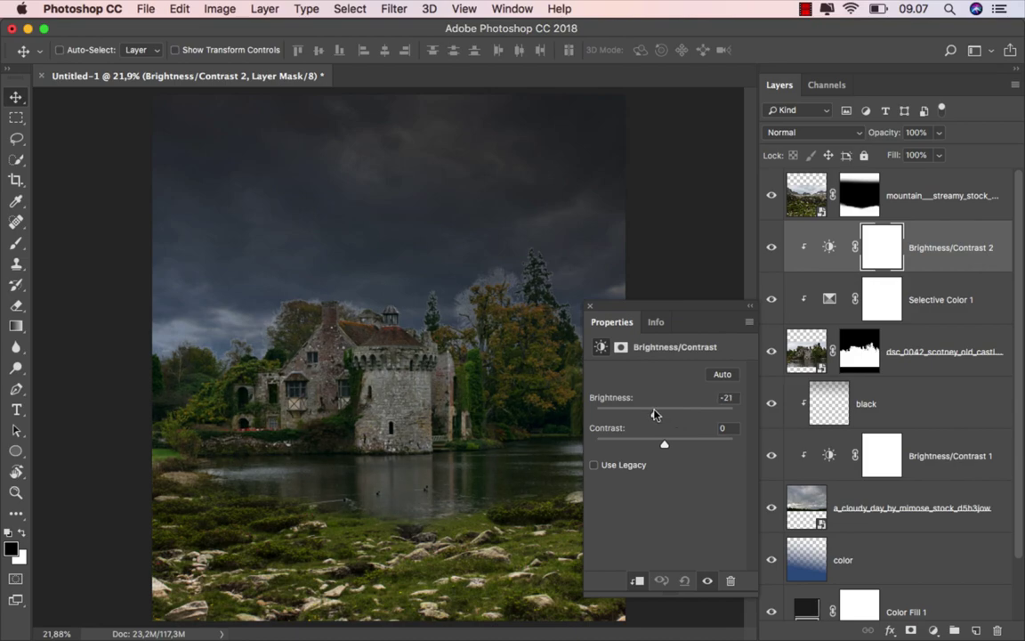
drag(649, 414, 674, 450)
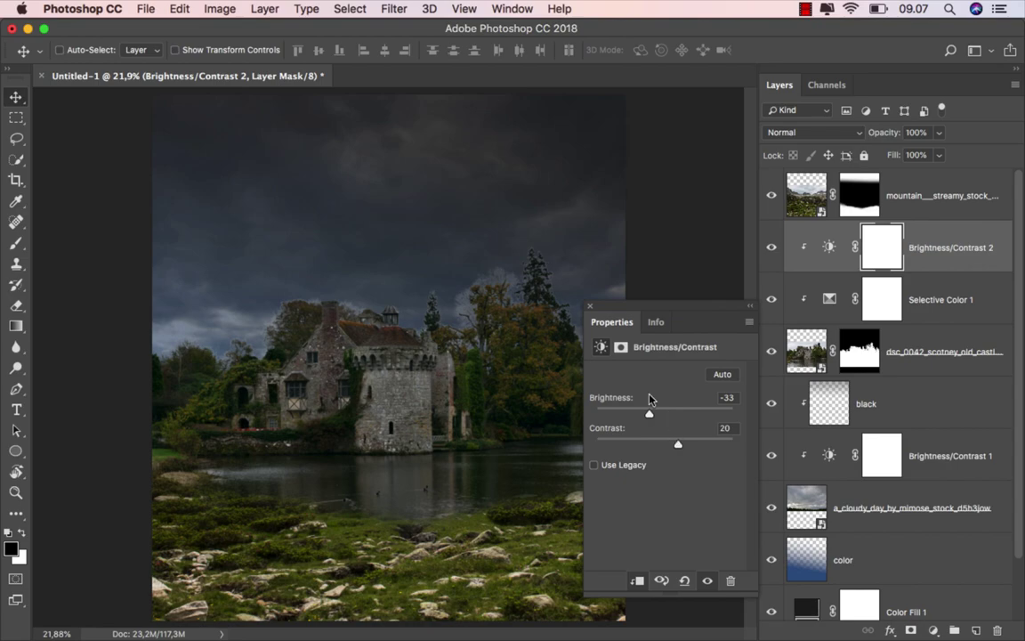
click(590, 306)
click(771, 247)
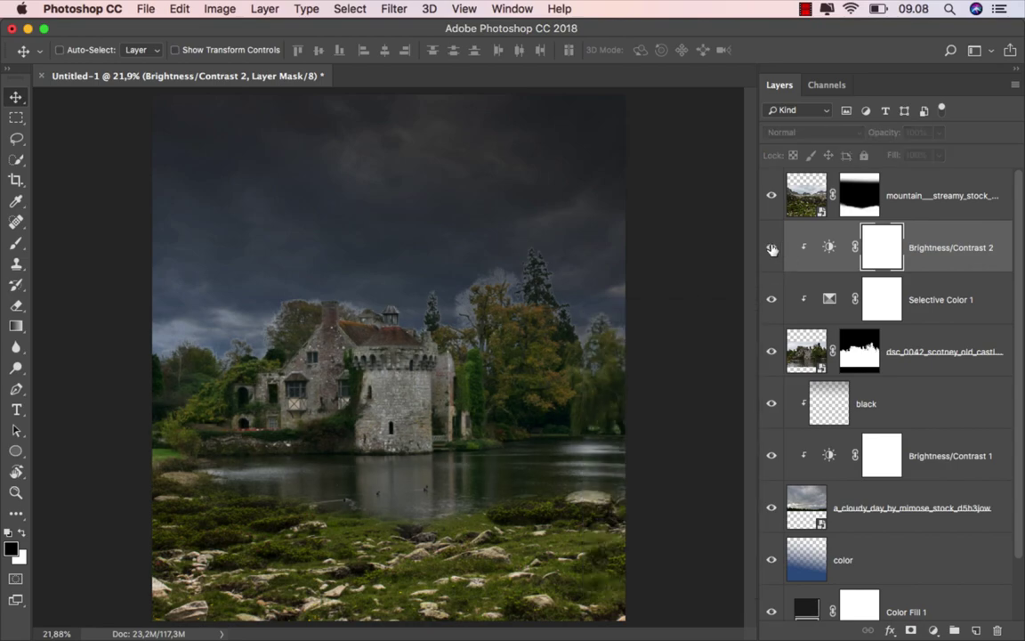
click(772, 248)
key(super+2)
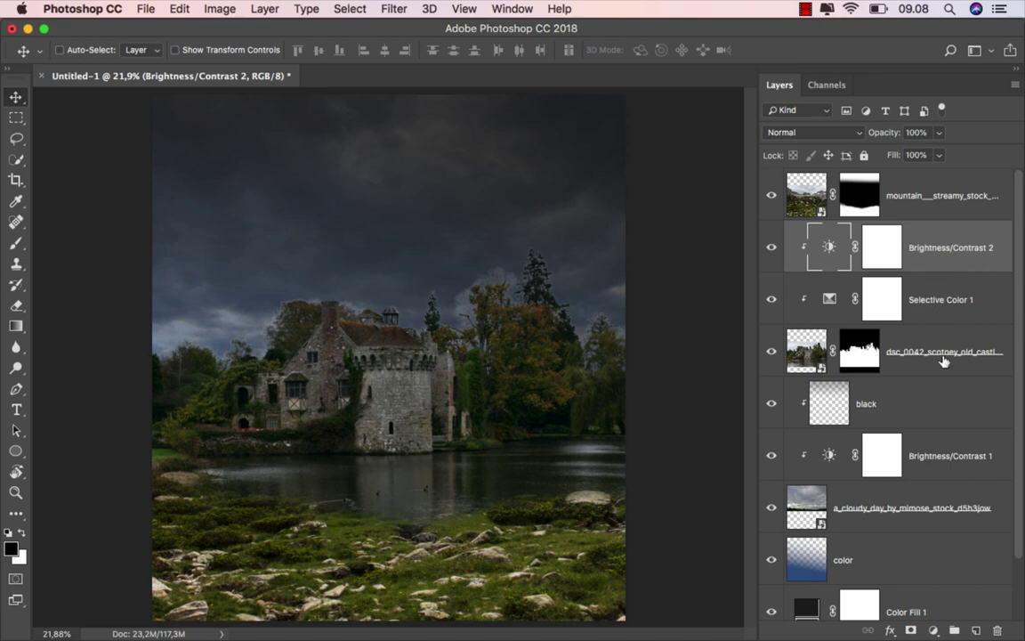
- Add a Levels 1 adjustment clipped to the castle with output white lowered to 101
click(932, 630)
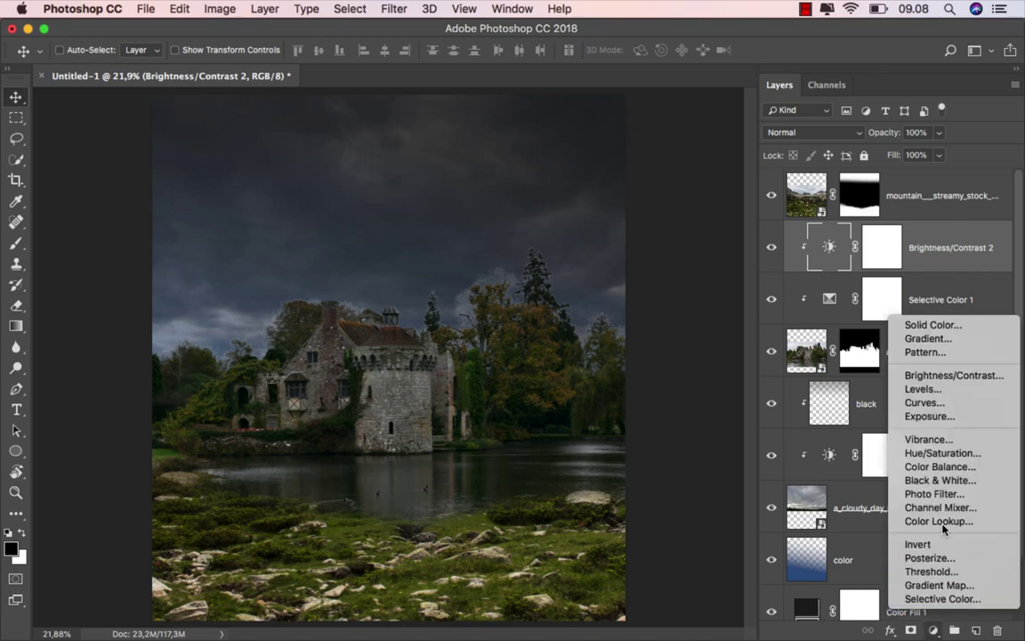
click(945, 391)
click(638, 581)
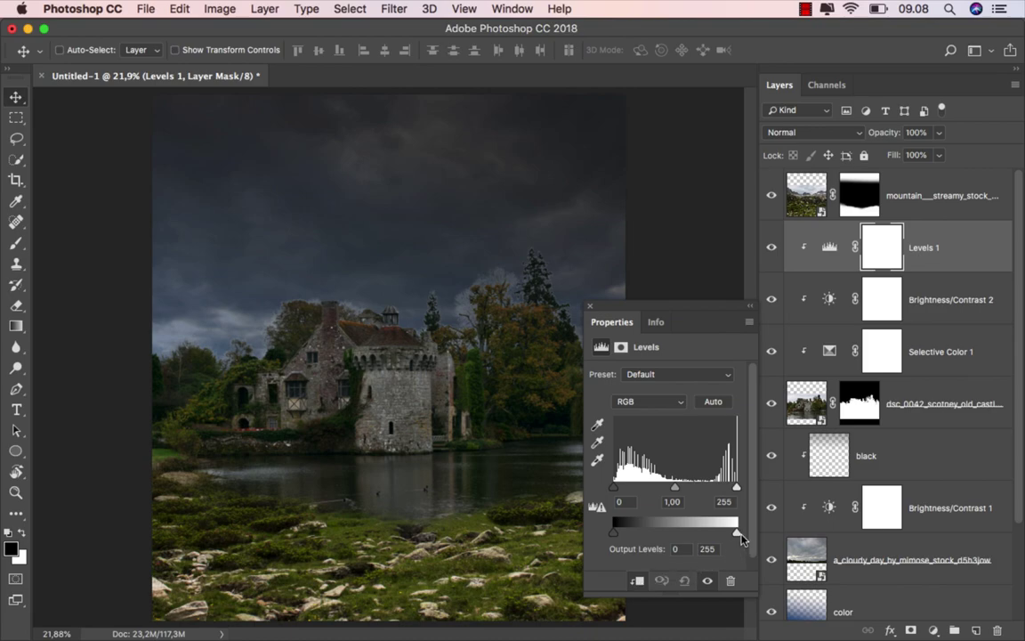
drag(740, 537, 681, 536)
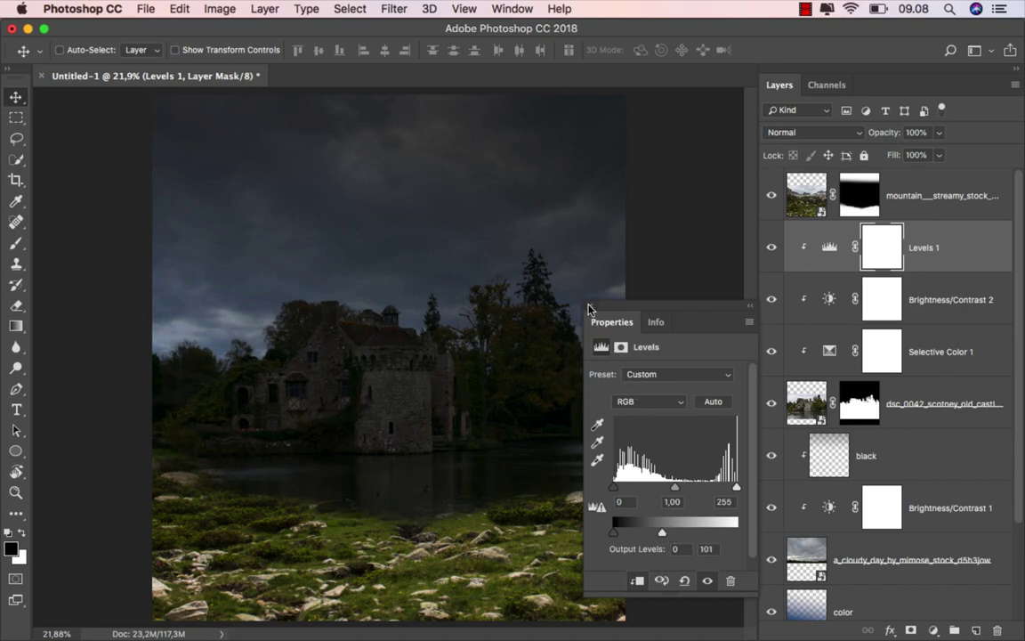
click(771, 247)
click(771, 247)
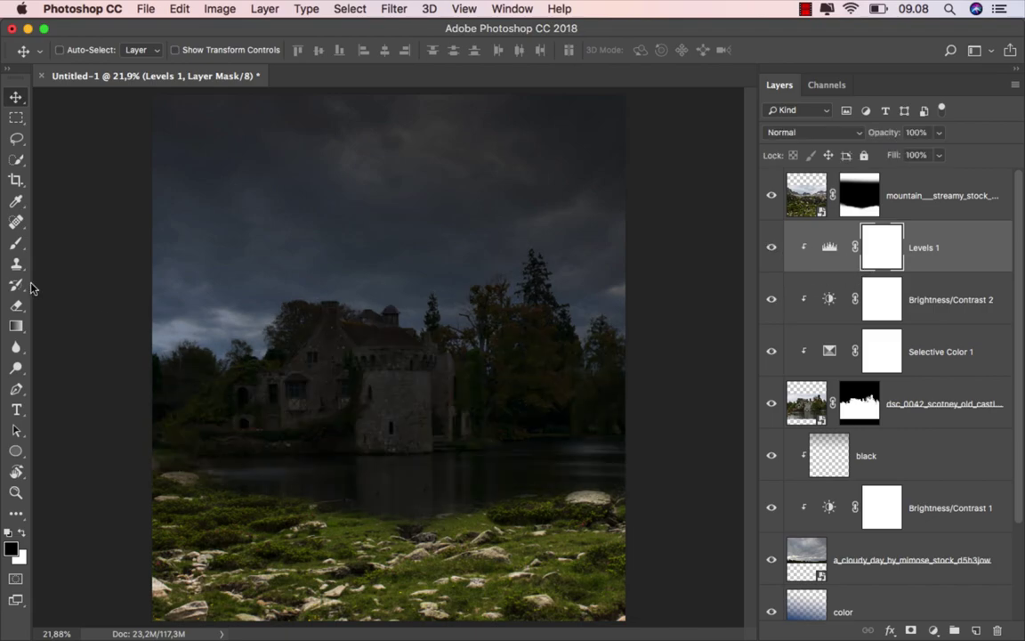
drag(16, 242, 71, 233)
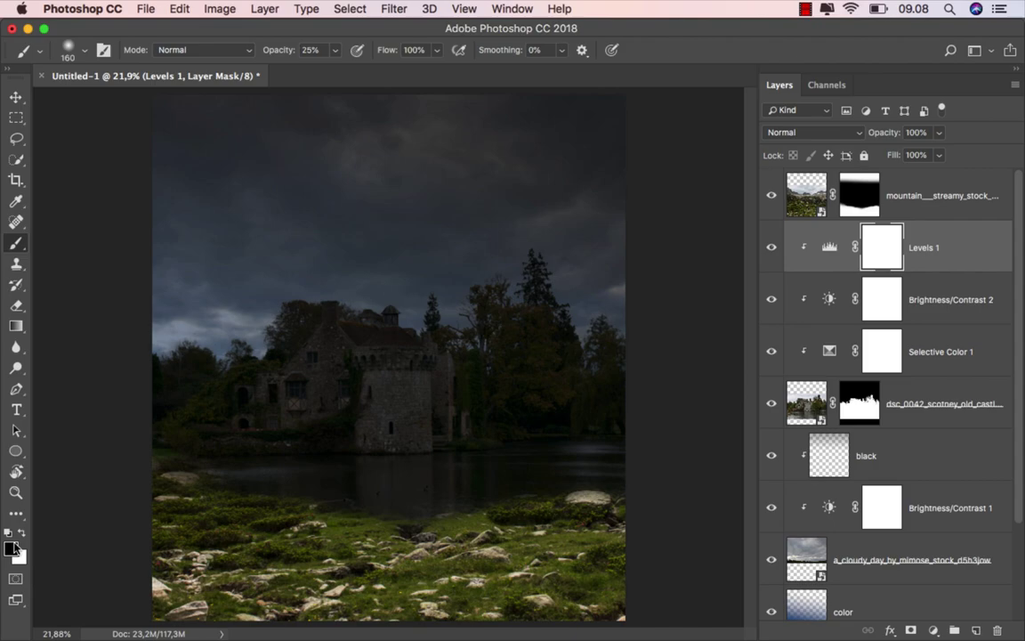
- With an ~859 px brush, paint the Levels mask over the water, castle and left trees
right_click(342, 405)
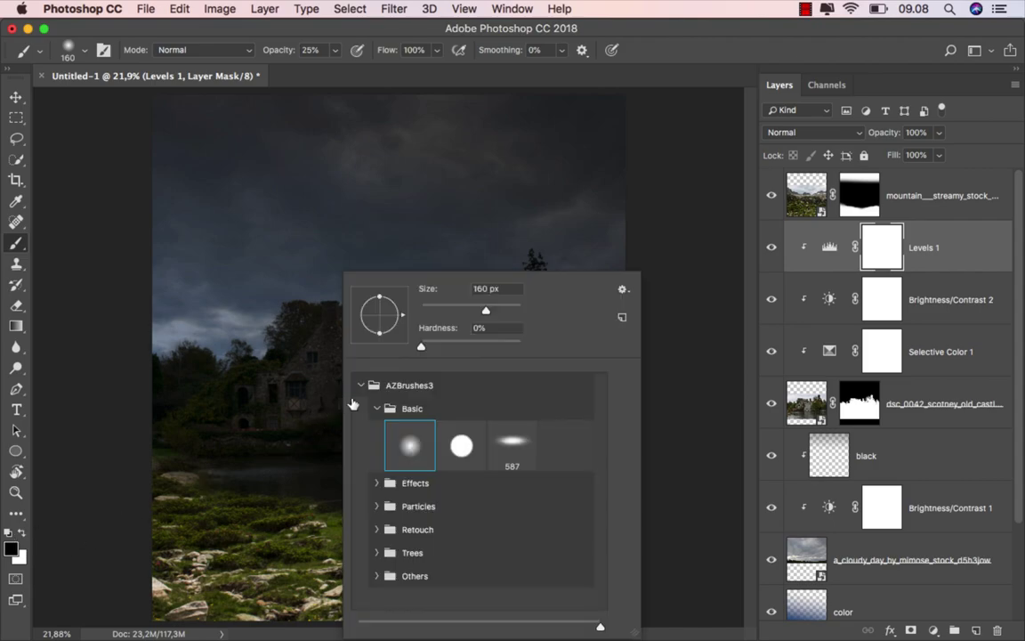
drag(485, 312, 508, 304)
click(286, 408)
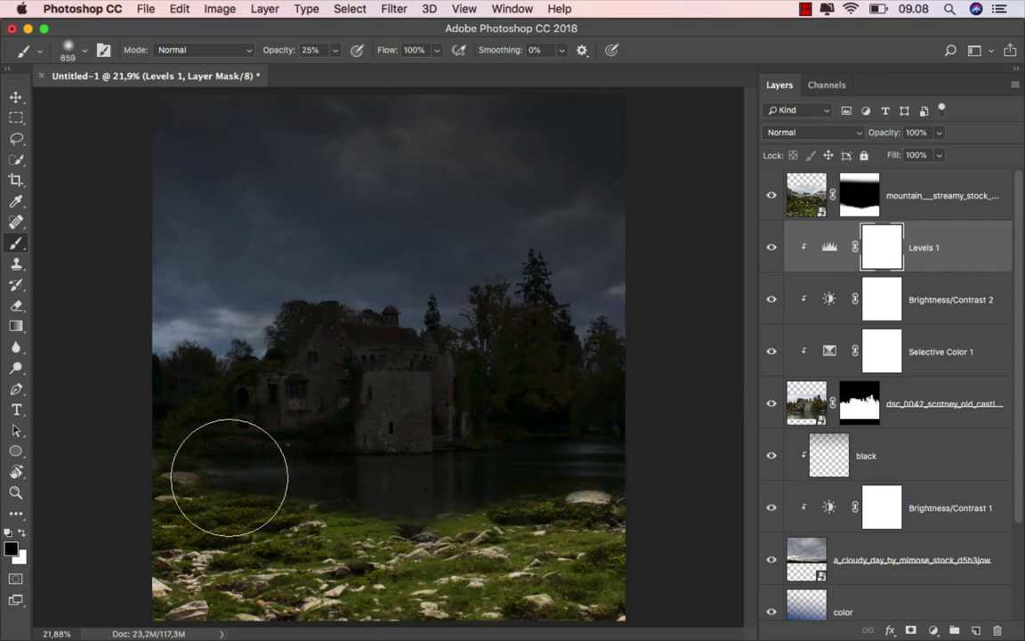
mouse_move(247, 475)
mouse_down()
mouse_move(476, 467)
mouse_move(631, 480)
mouse_move(553, 435)
mouse_up()
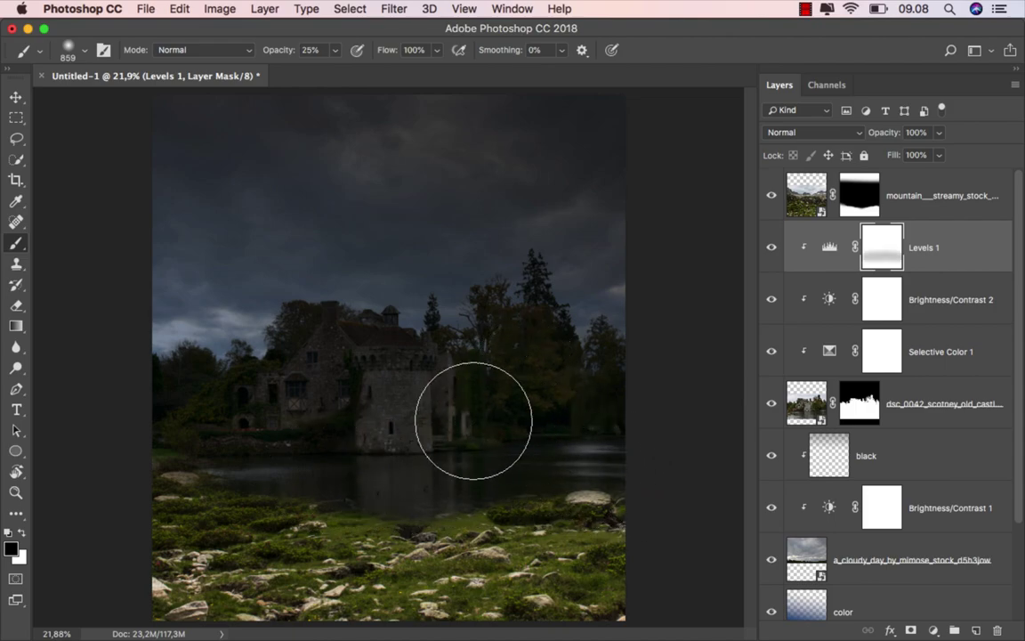
mouse_move(363, 408)
mouse_down()
mouse_move(320, 388)
mouse_move(291, 418)
mouse_move(193, 430)
mouse_move(174, 416)
mouse_move(210, 435)
mouse_move(288, 423)
mouse_up()
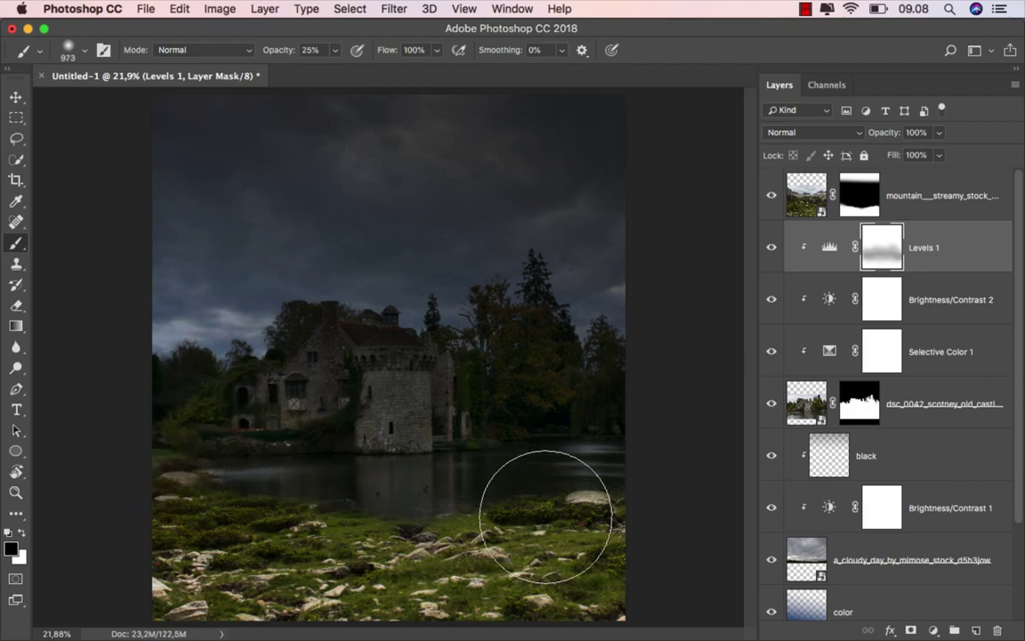
scroll(505, 503, up, 1)
key(bracketleft)
key(bracketleft)
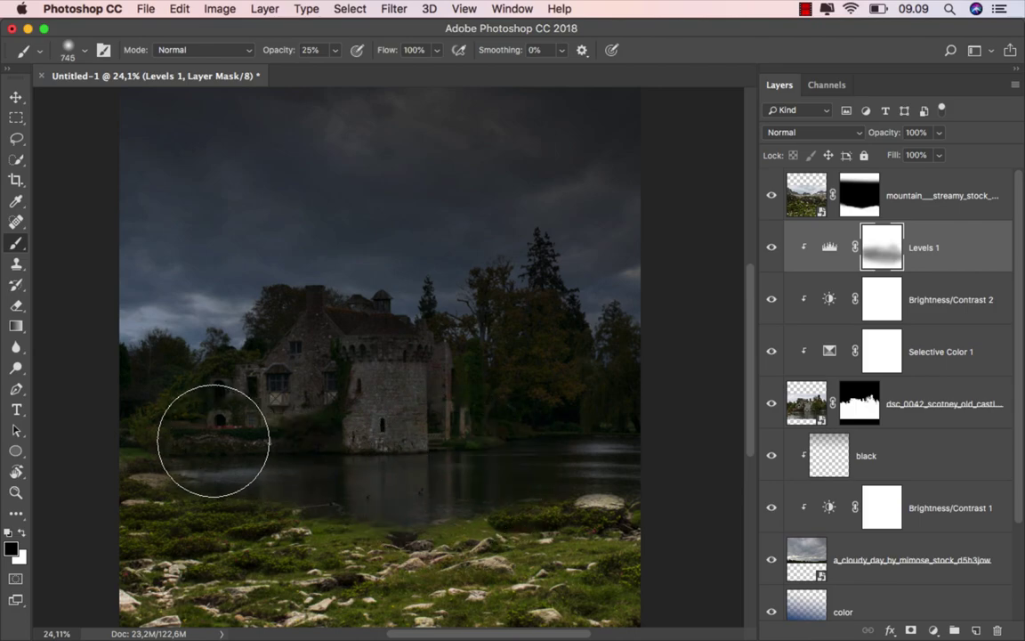
mouse_move(285, 400)
mouse_down()
mouse_move(312, 365)
mouse_move(334, 372)
mouse_move(302, 338)
mouse_up()
- With an ~820 px brush, paint the mask over the left castle, right tower and right-side trees
drag(270, 401, 289, 405)
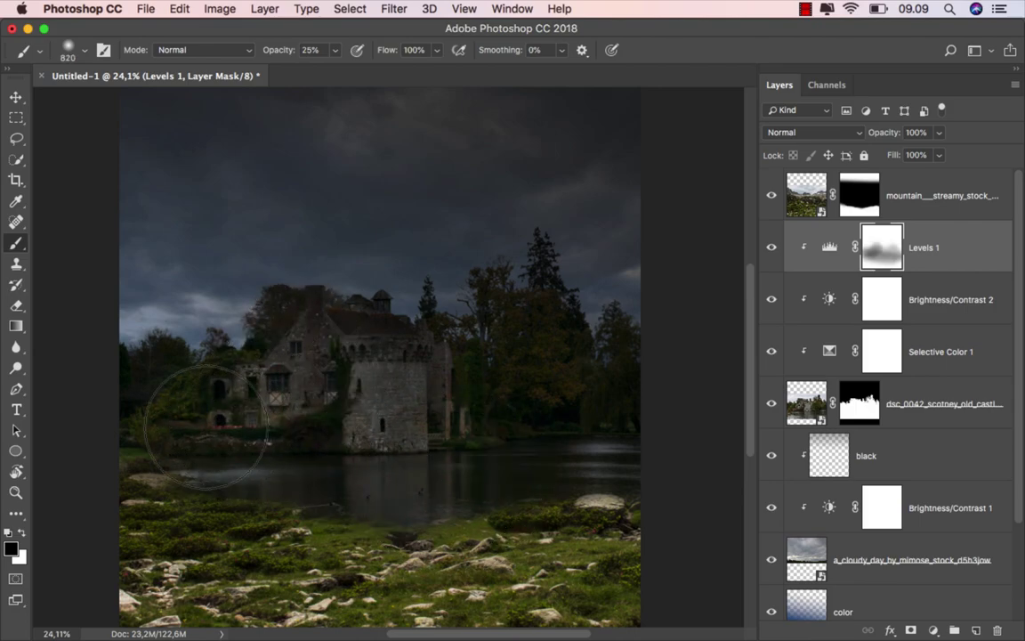
mouse_move(176, 418)
mouse_down()
mouse_move(165, 423)
mouse_move(325, 428)
mouse_move(366, 450)
mouse_move(522, 377)
mouse_move(526, 384)
mouse_move(510, 389)
mouse_up()
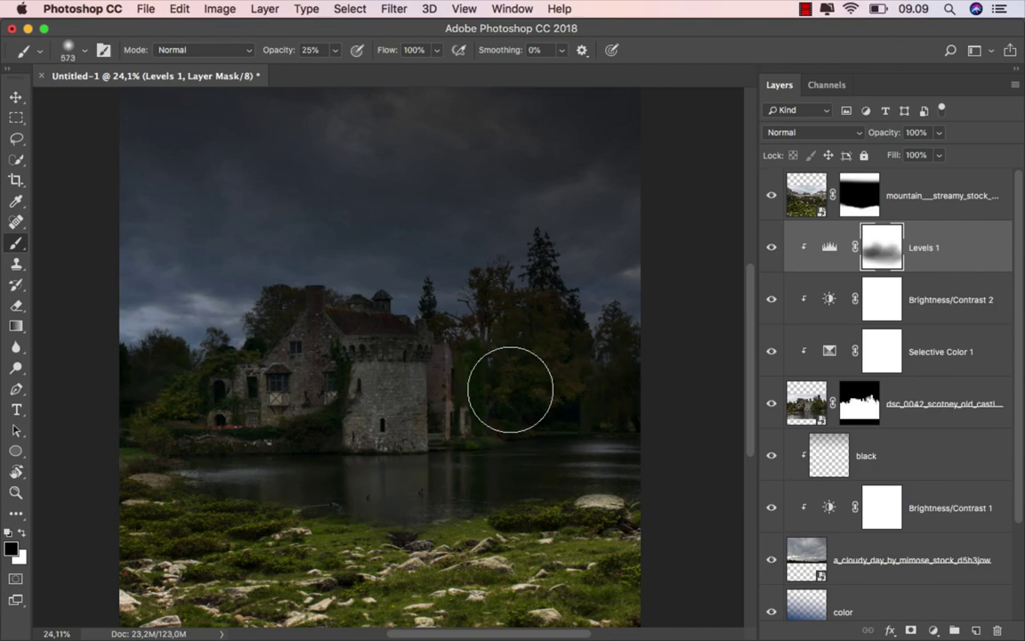
drag(453, 473, 474, 477)
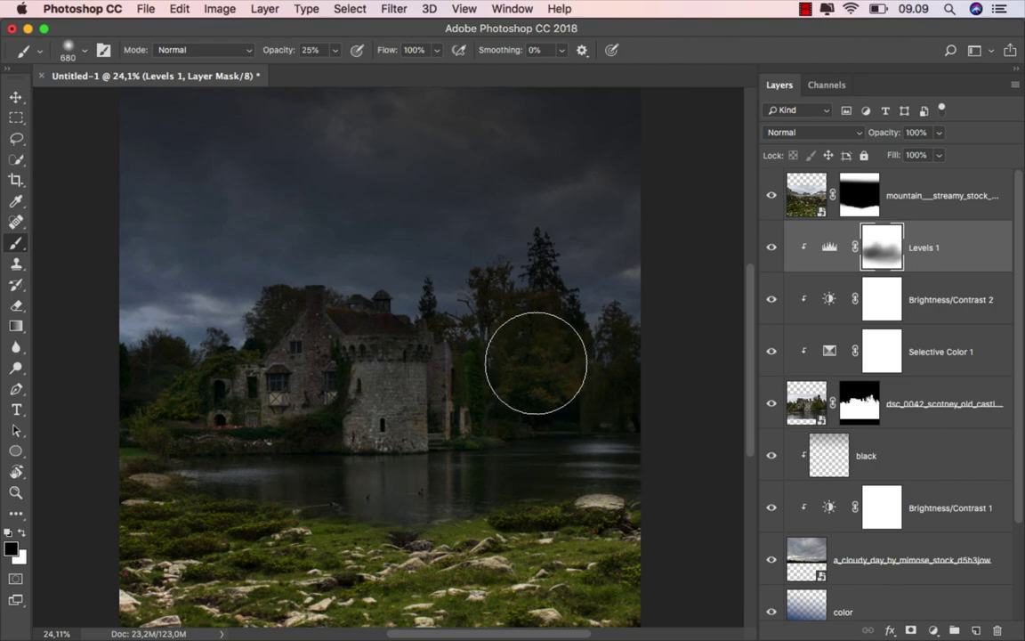
mouse_move(532, 344)
mouse_down()
mouse_move(597, 453)
mouse_move(387, 487)
mouse_move(533, 360)
mouse_move(515, 384)
mouse_move(430, 405)
mouse_move(348, 356)
mouse_move(309, 359)
mouse_move(268, 395)
mouse_move(355, 407)
mouse_move(424, 453)
mouse_move(549, 407)
mouse_move(509, 440)
mouse_move(451, 425)
mouse_move(382, 435)
mouse_move(343, 419)
mouse_move(248, 434)
mouse_move(334, 366)
mouse_move(318, 366)
mouse_move(396, 389)
mouse_move(447, 439)
mouse_move(224, 465)
mouse_move(146, 423)
mouse_move(220, 403)
mouse_move(303, 468)
mouse_move(542, 453)
mouse_move(528, 334)
mouse_move(648, 431)
mouse_up()
scroll(450, 423, down, 2)
scroll(452, 424, down, 1)
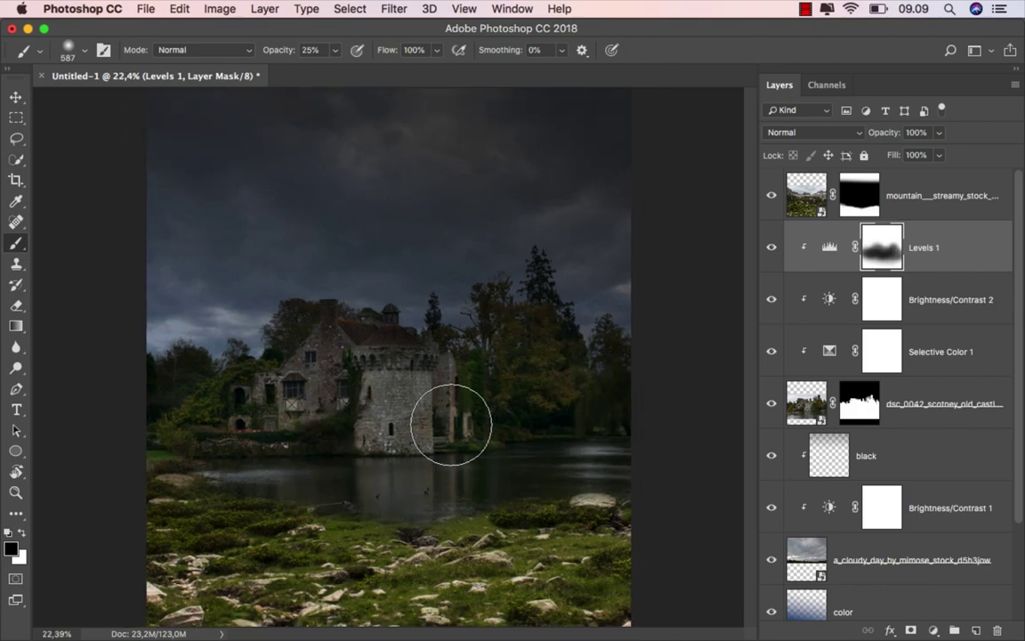
- Paint white at 5% opacity with an ~800 px brush over the right trees and castle tower
click(20, 530)
drag(425, 304, 469, 322)
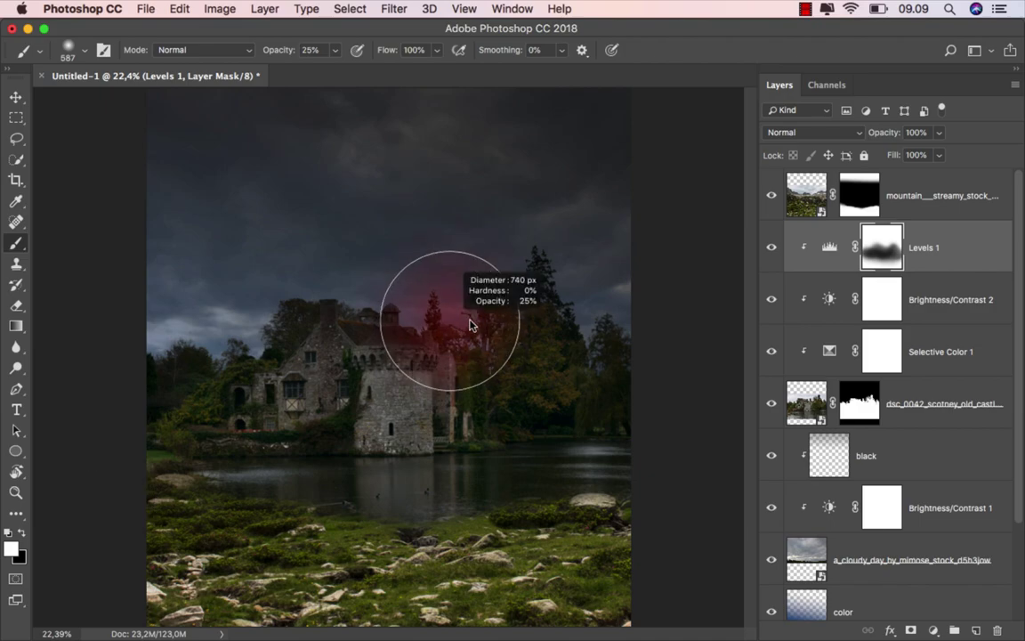
drag(277, 50, 263, 55)
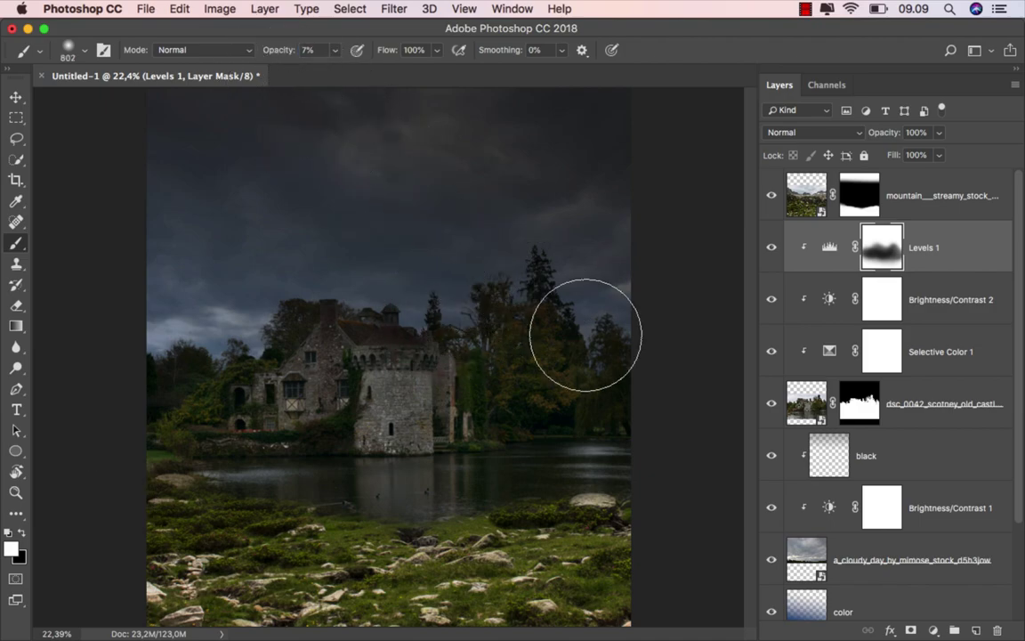
mouse_move(588, 332)
mouse_down()
mouse_move(574, 391)
mouse_move(531, 343)
mouse_up()
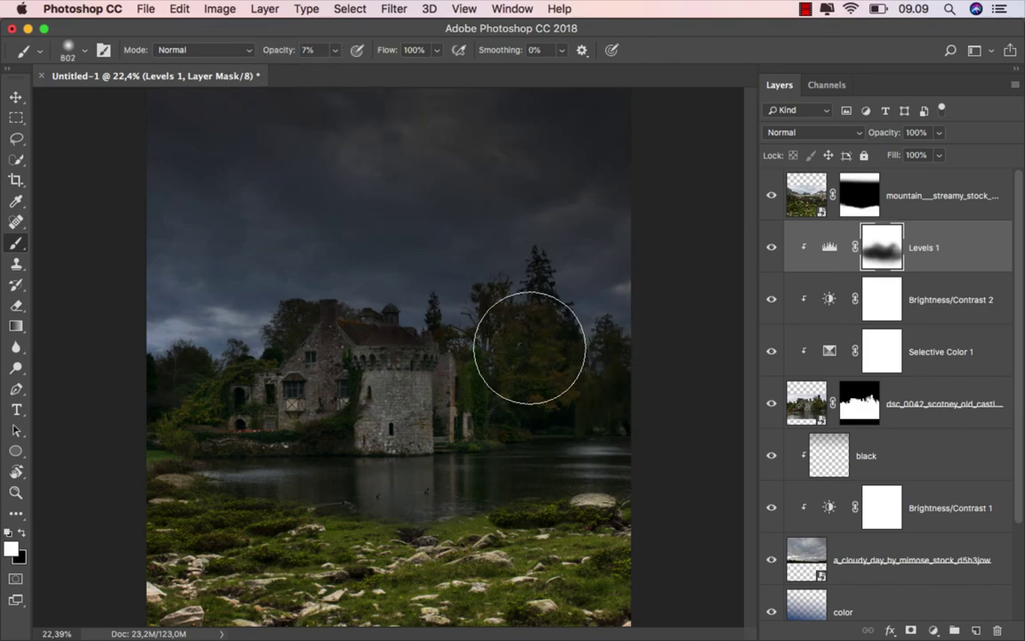
scroll(537, 354, up, 1)
mouse_move(409, 410)
mouse_down()
mouse_move(372, 377)
mouse_move(378, 332)
mouse_move(433, 414)
mouse_move(435, 389)
mouse_up()
- Compare Levels 1 on and off, then add an empty layer above the black layer
click(23, 532)
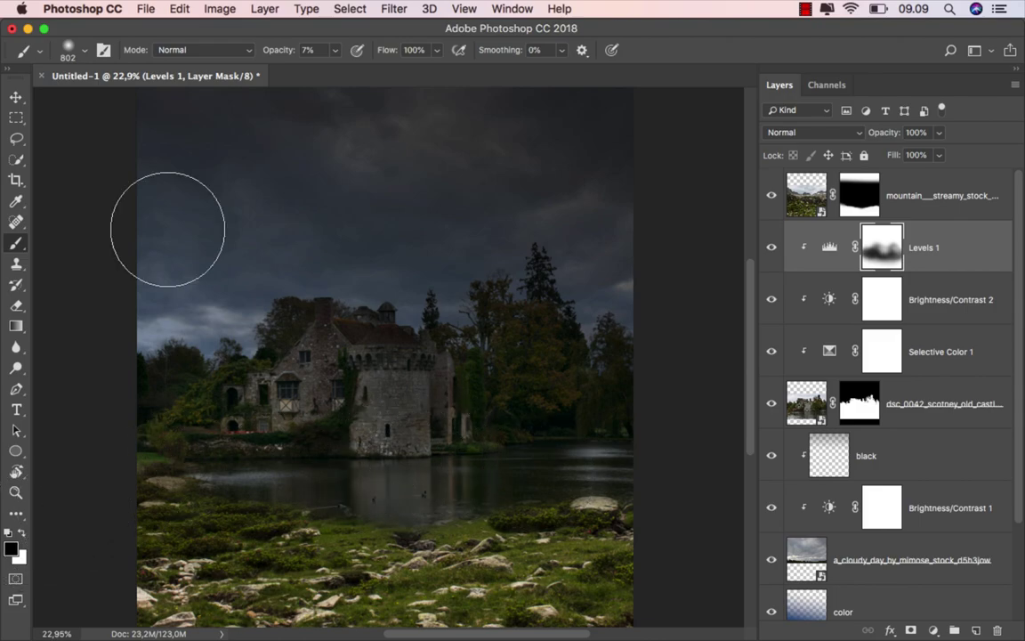
click(16, 96)
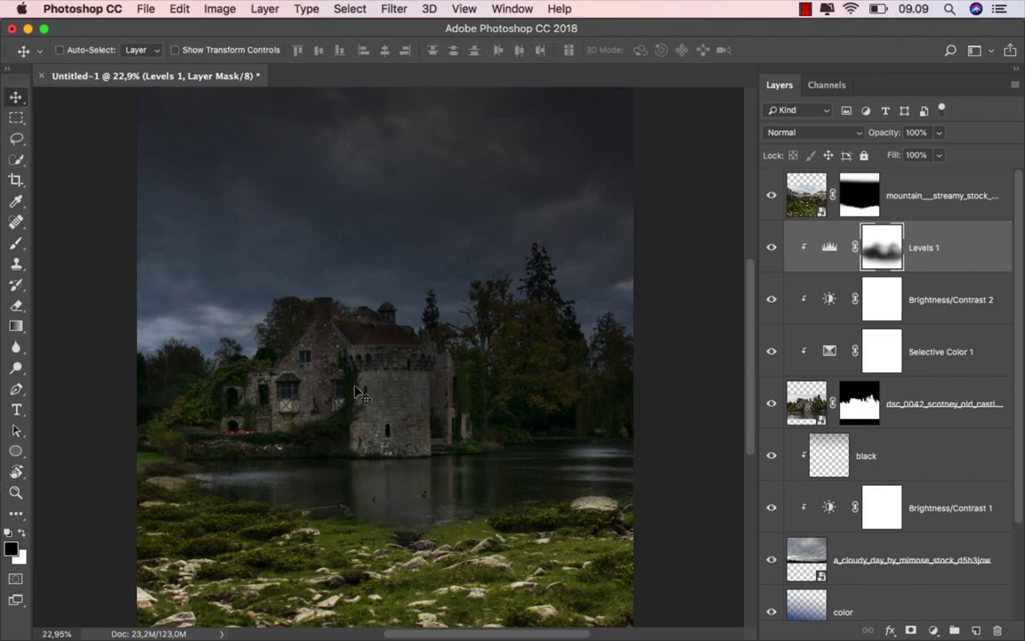
click(772, 248)
click(771, 248)
key(ctrl+2)
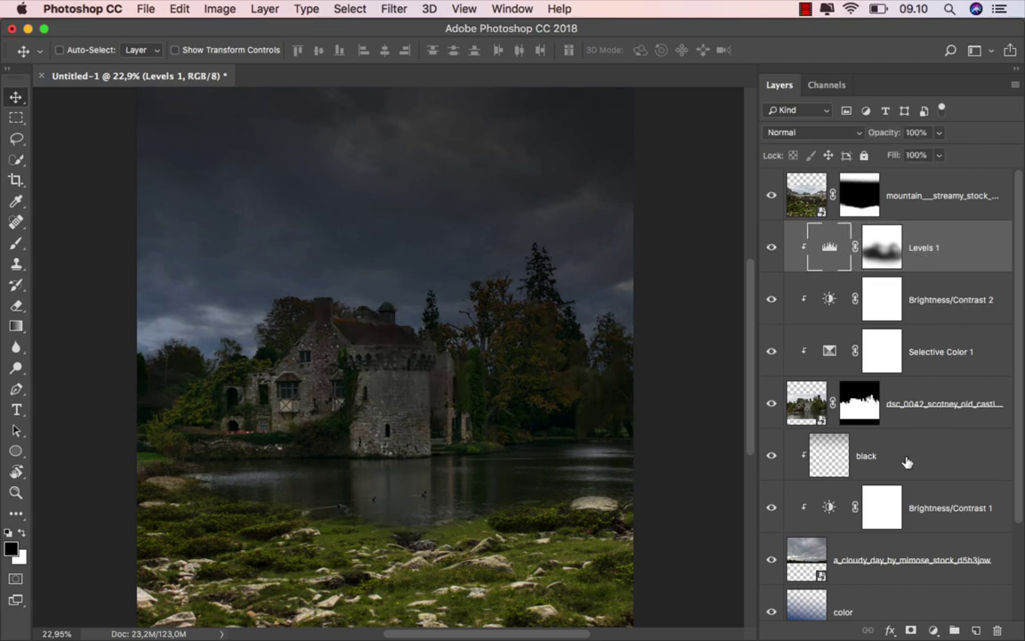
click(906, 462)
click(976, 629)
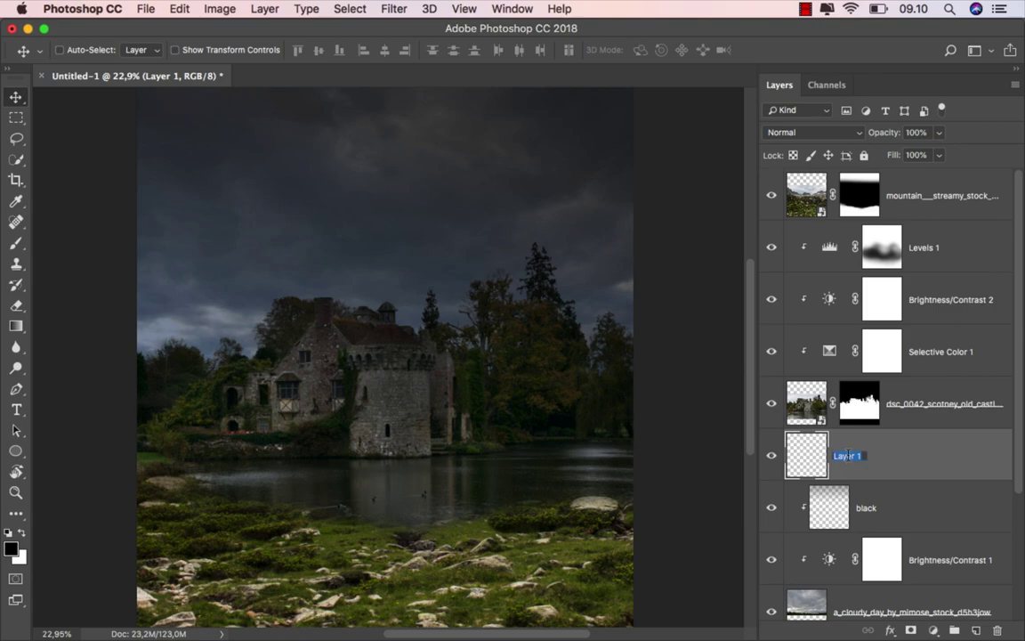
- Name the layer 'white' and set up a white brush at 18% opacity
text(white)
key(Return)
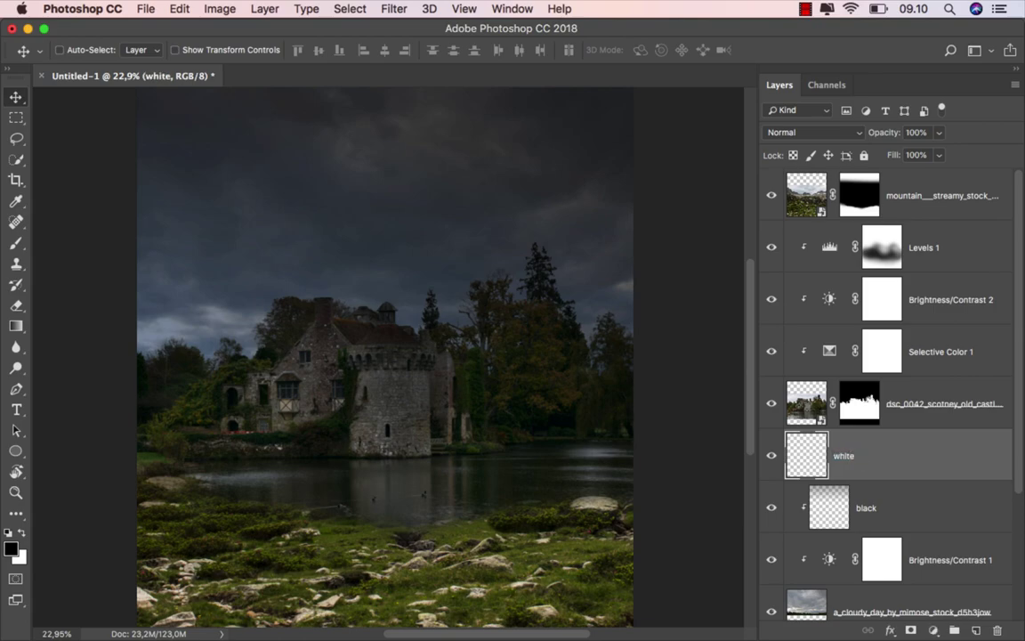
click(22, 532)
click(20, 244)
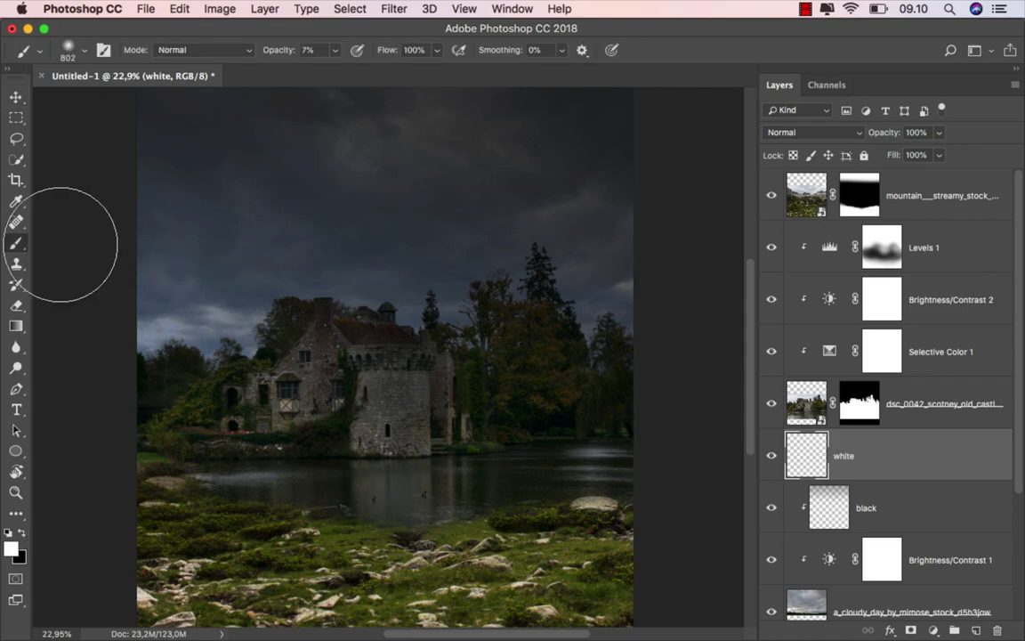
click(335, 50)
drag(339, 68, 345, 69)
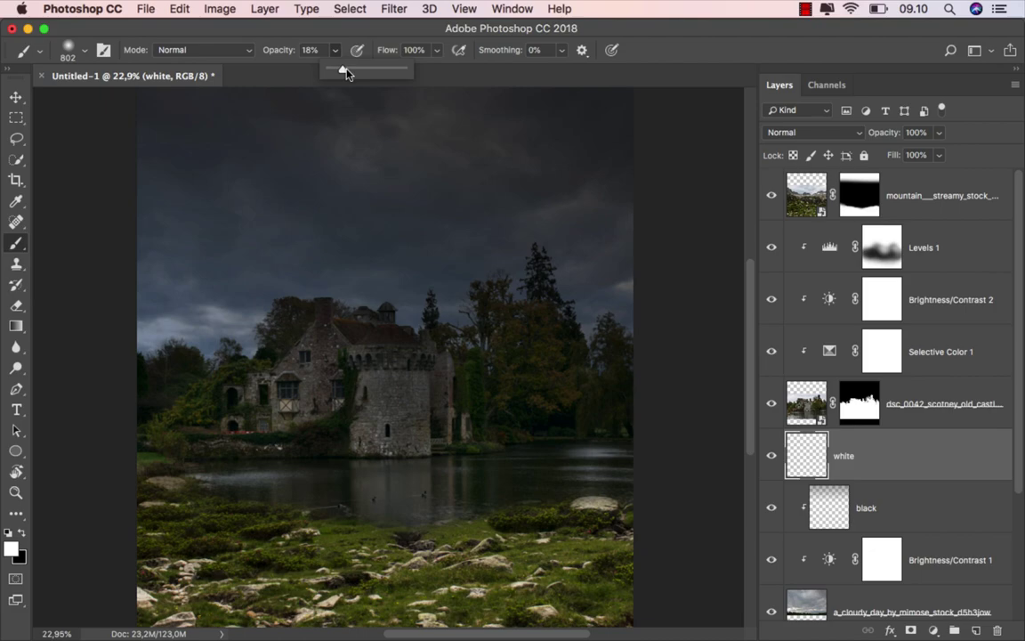
- Set the white layer to Overlay and paint soft light across the sky and castle
right_click(363, 214)
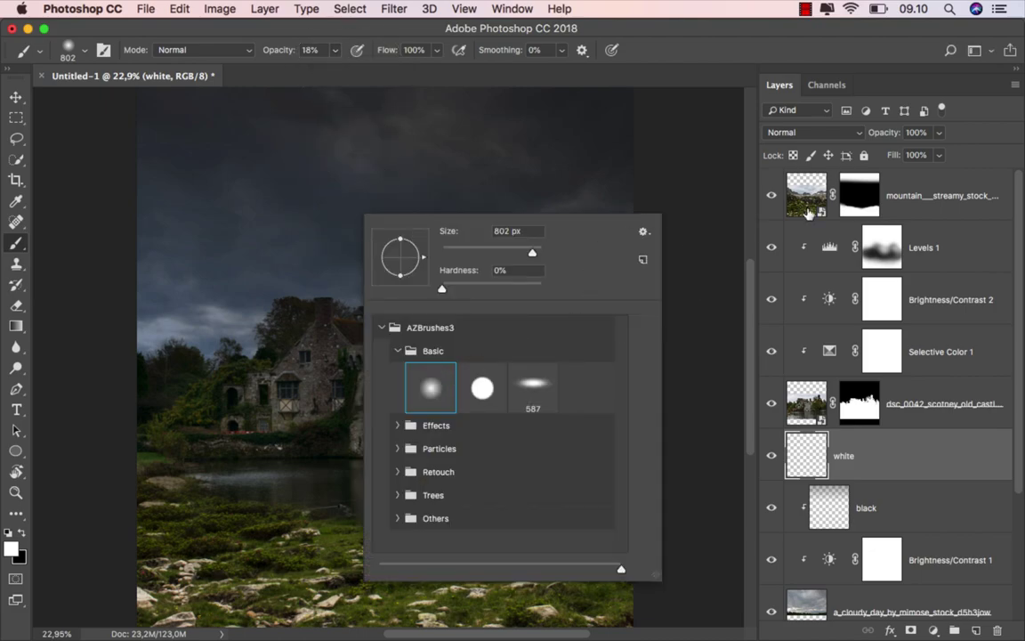
click(782, 134)
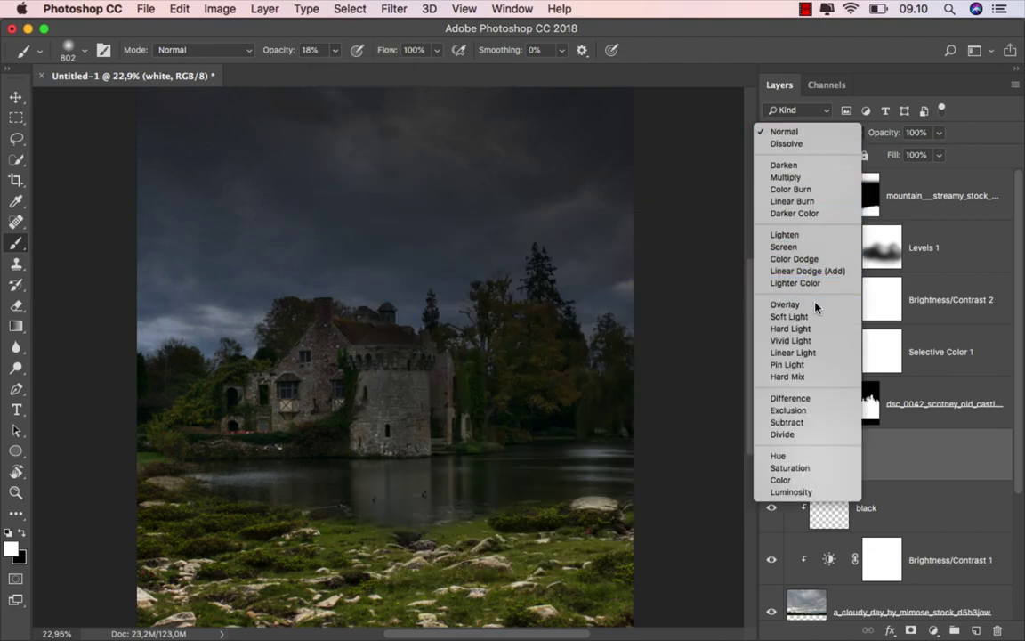
click(784, 304)
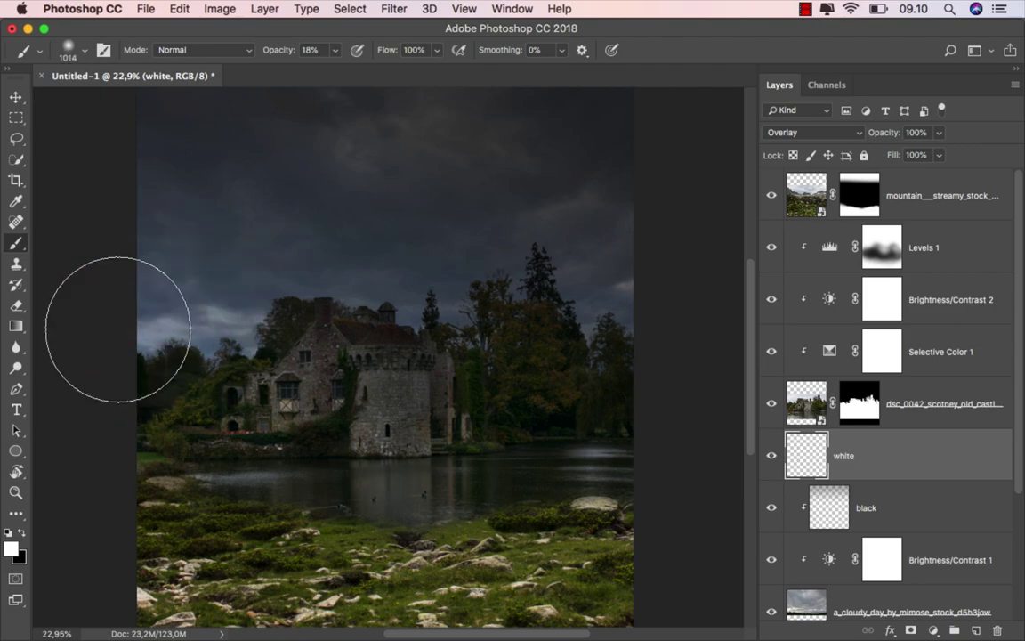
mouse_move(117, 329)
mouse_down()
mouse_move(269, 304)
mouse_move(603, 342)
mouse_up()
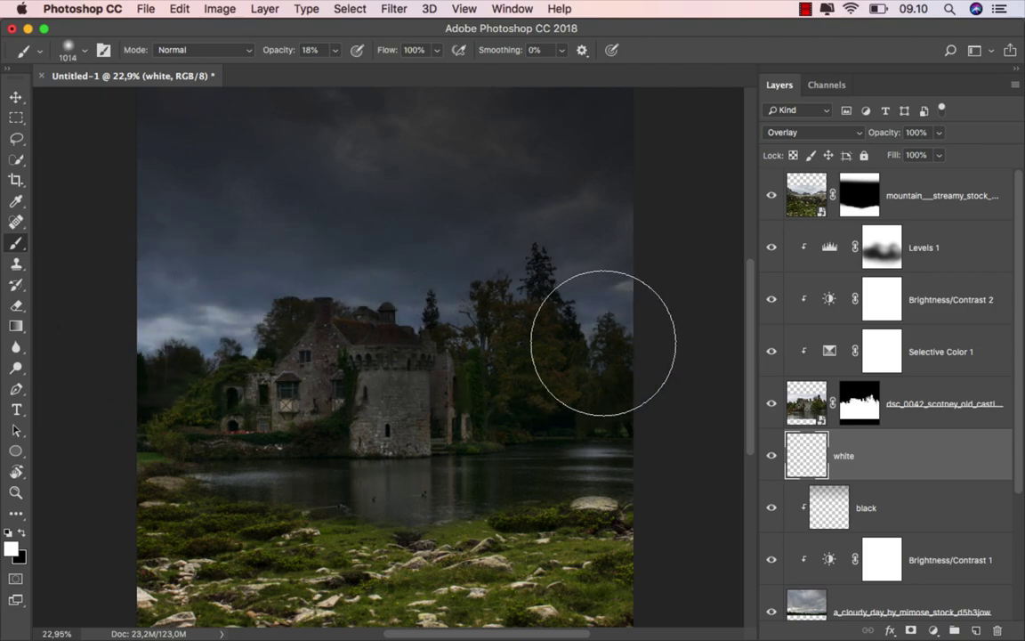
mouse_move(181, 377)
mouse_down()
mouse_move(231, 366)
mouse_move(168, 329)
mouse_move(247, 302)
mouse_move(598, 353)
mouse_move(578, 394)
mouse_up()
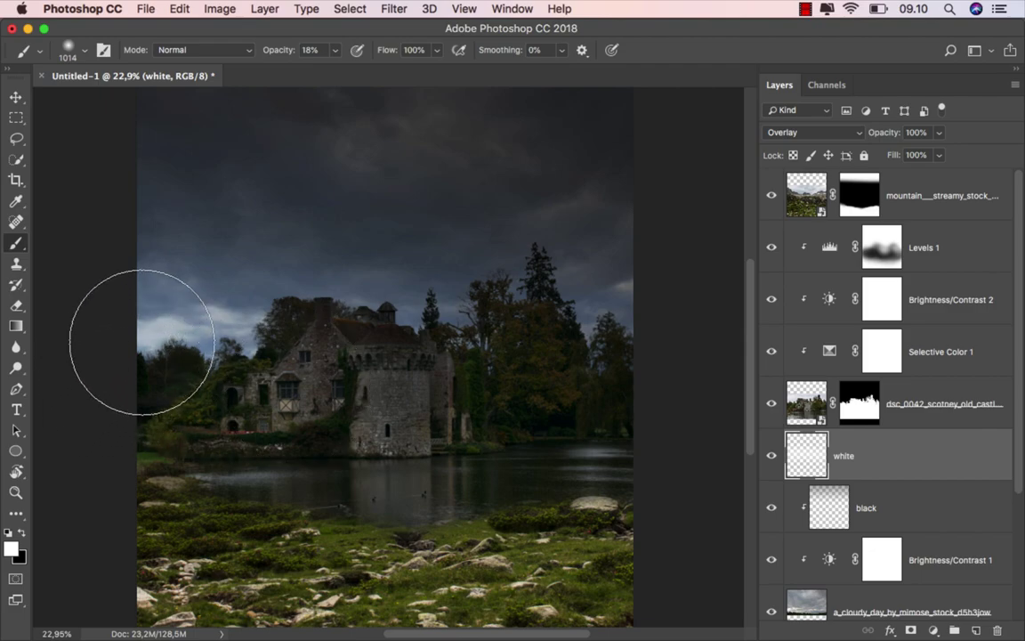
mouse_move(185, 278)
mouse_down()
mouse_move(292, 236)
mouse_move(384, 256)
mouse_move(453, 293)
mouse_move(612, 332)
mouse_move(291, 355)
mouse_move(620, 364)
mouse_move(449, 389)
mouse_up()
- Reduce the white layer's fill to 77% and add a new empty layer above it
scroll(449, 389, down, 2)
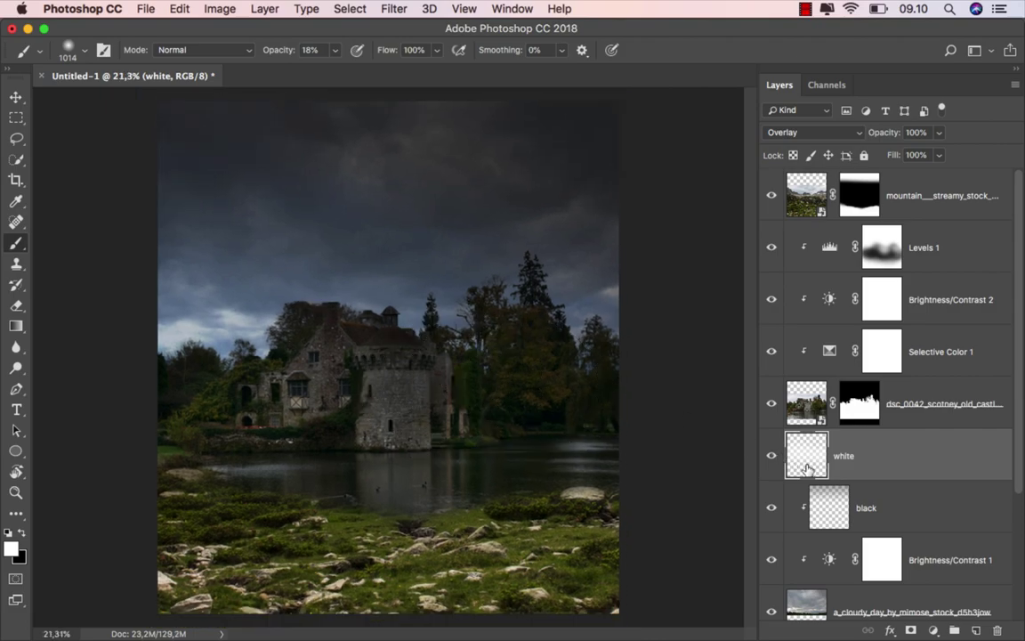
click(770, 455)
click(938, 155)
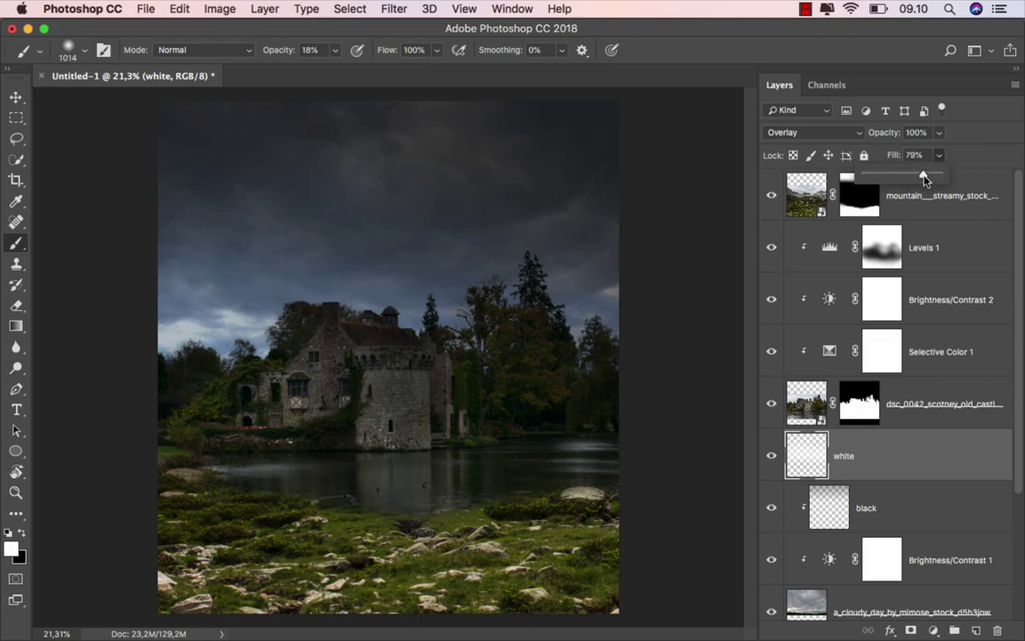
drag(924, 180, 922, 180)
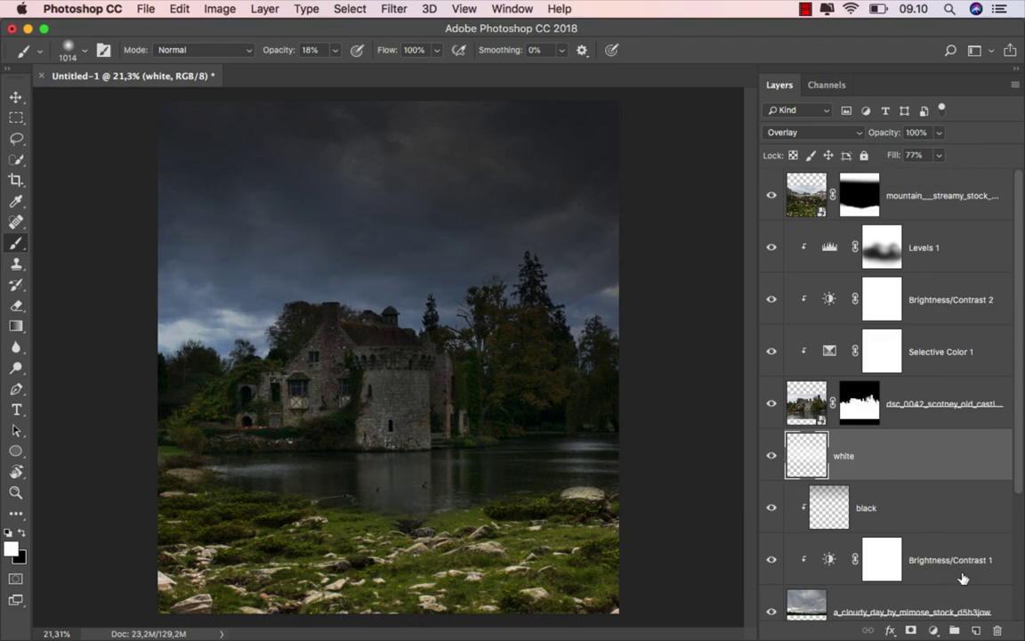
click(975, 630)
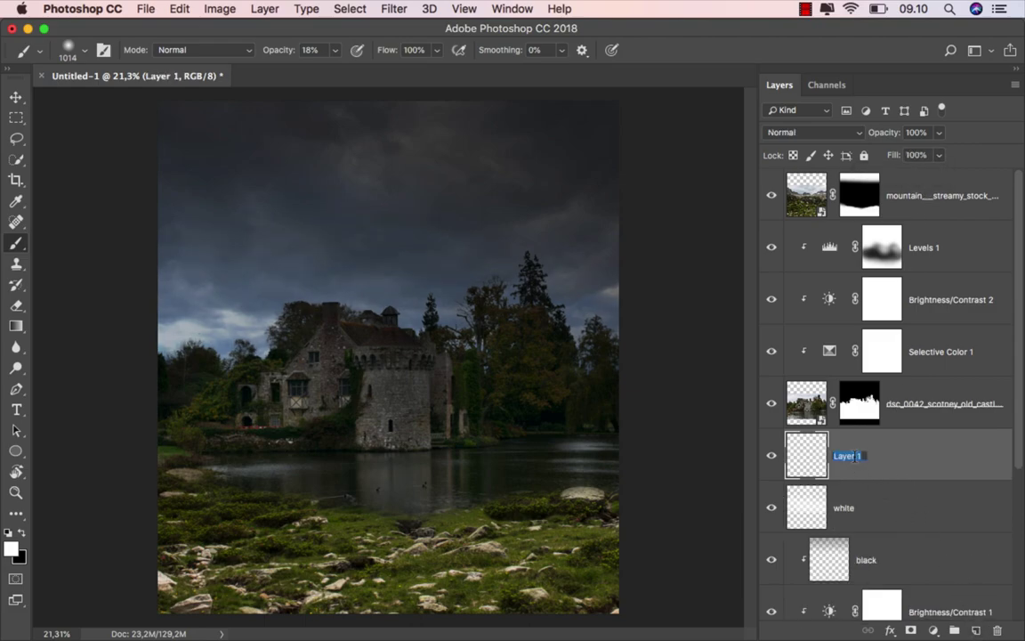
- Name the new layer 'moon' and choose the 2471 px preset from the Others brush folder
text(moon)
key(Return)
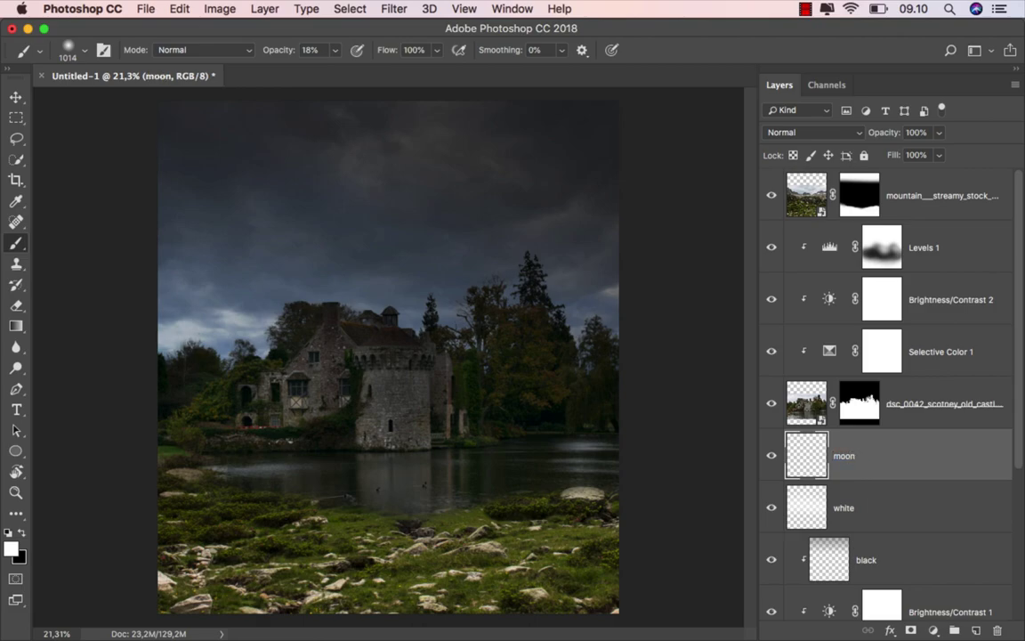
right_click(270, 270)
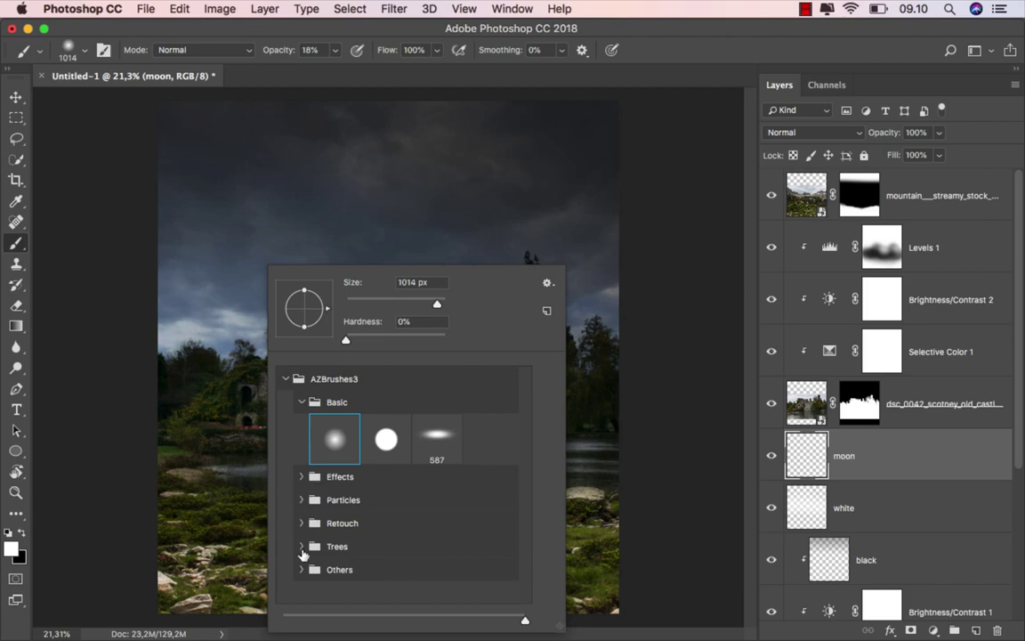
click(301, 569)
drag(525, 401, 525, 426)
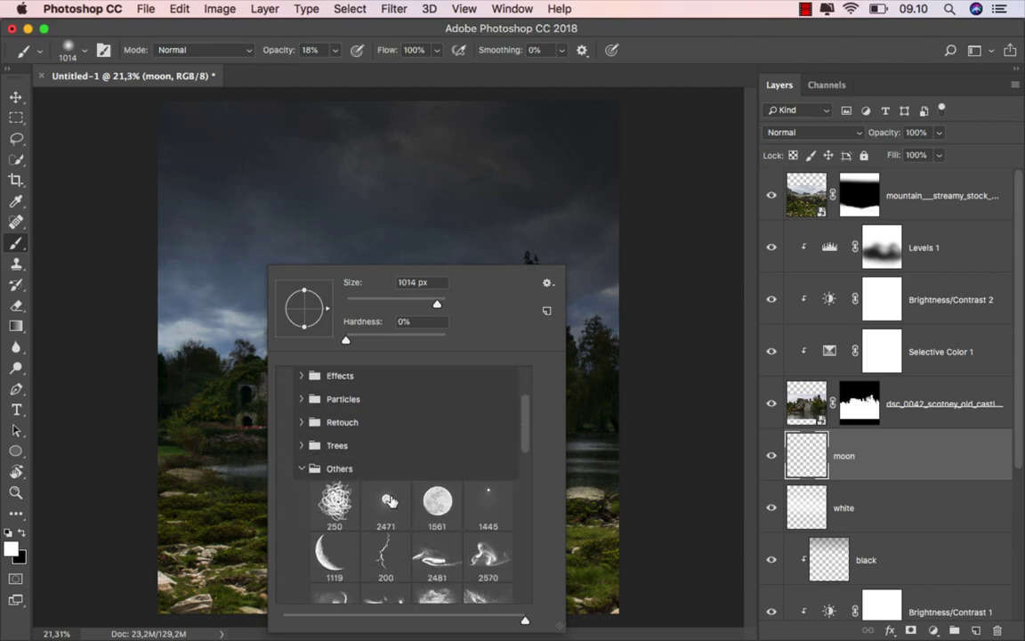
click(389, 501)
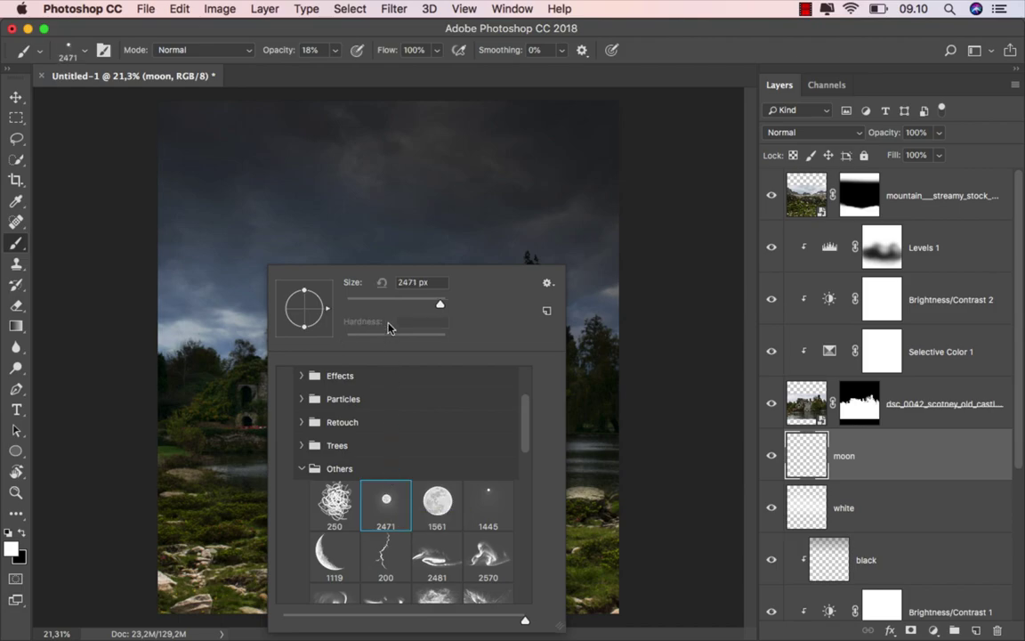
click(665, 65)
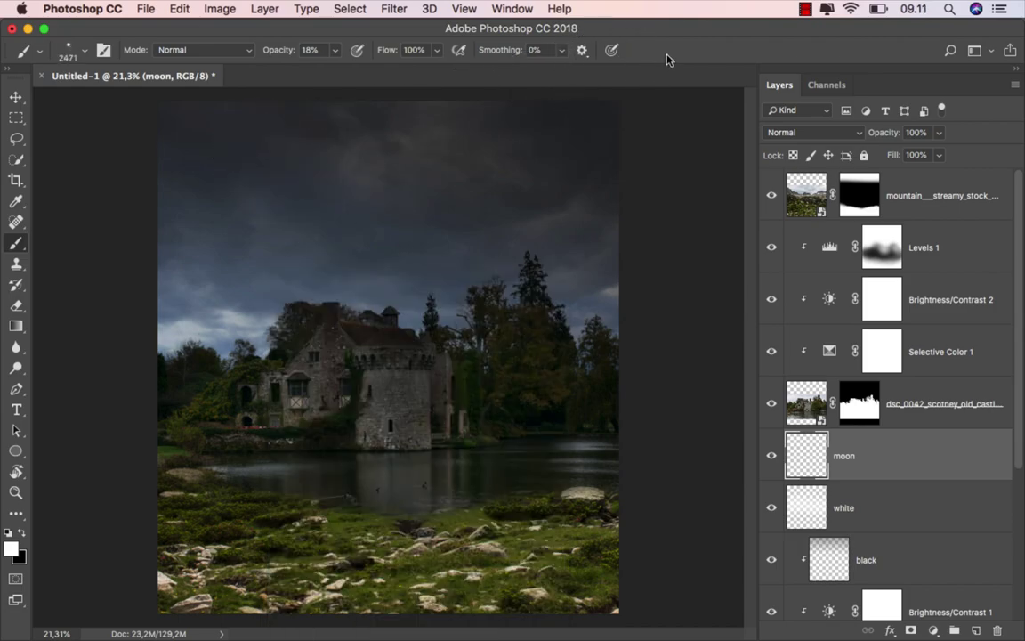
- Shrink the moon brush to about 1700 px and stamp a full moon in the upper-left sky
drag(227, 271, 235, 268)
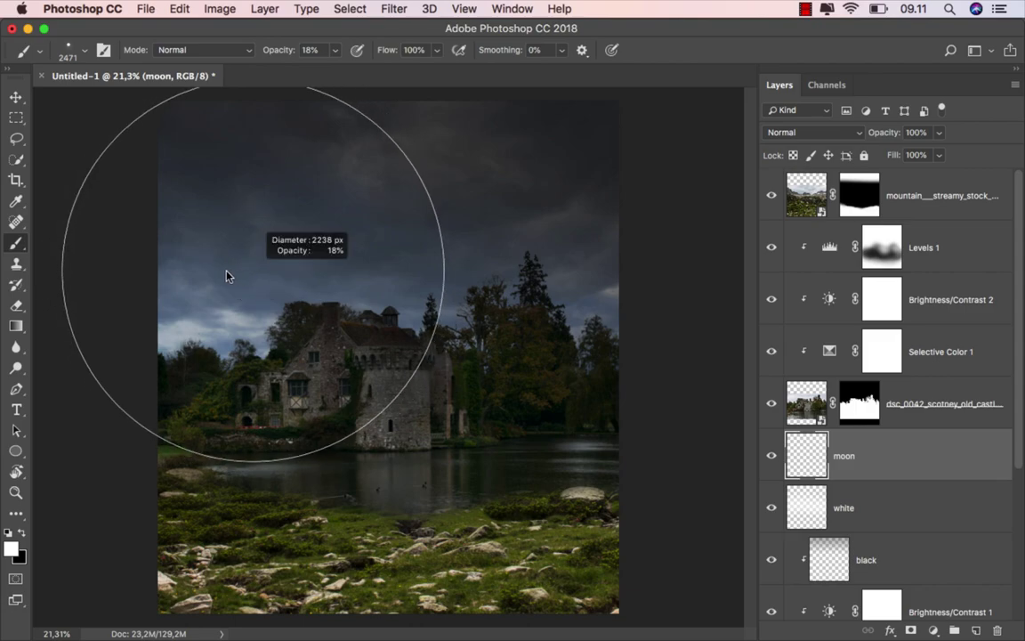
key(bracketleft)
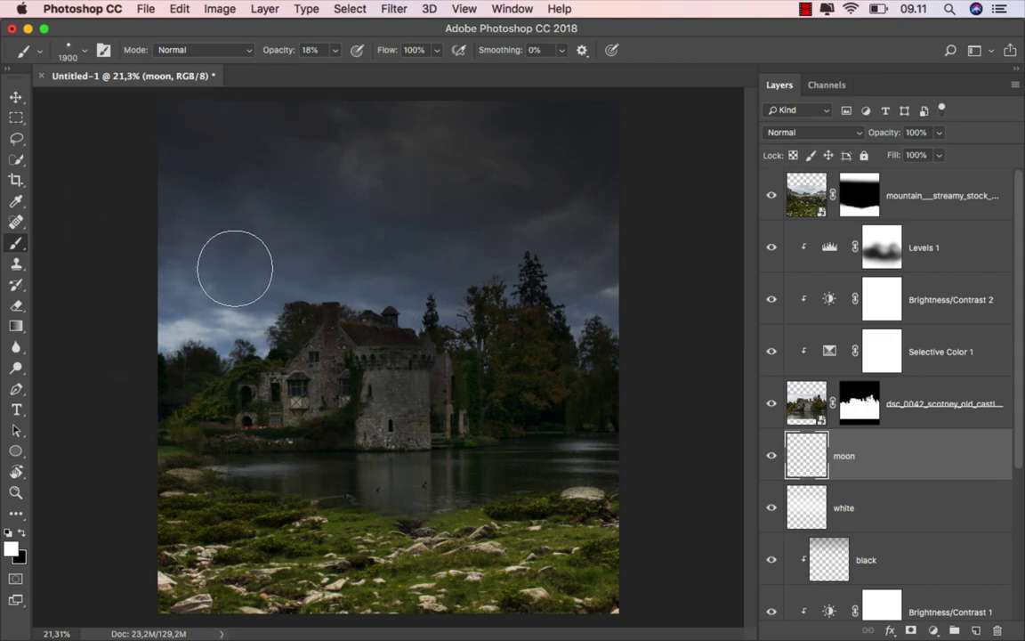
key(bracketleft)
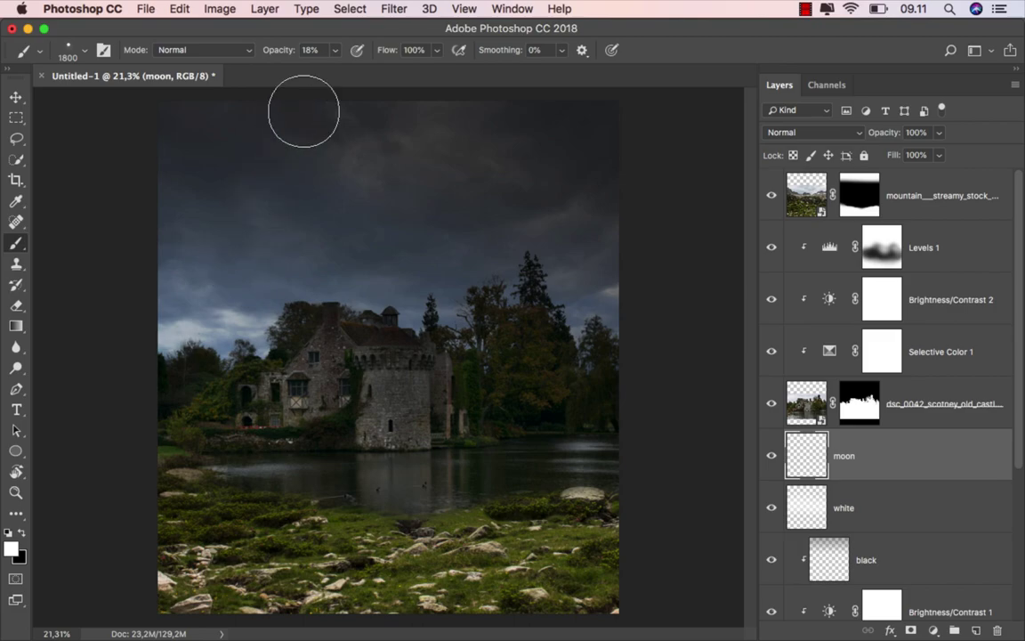
click(334, 50)
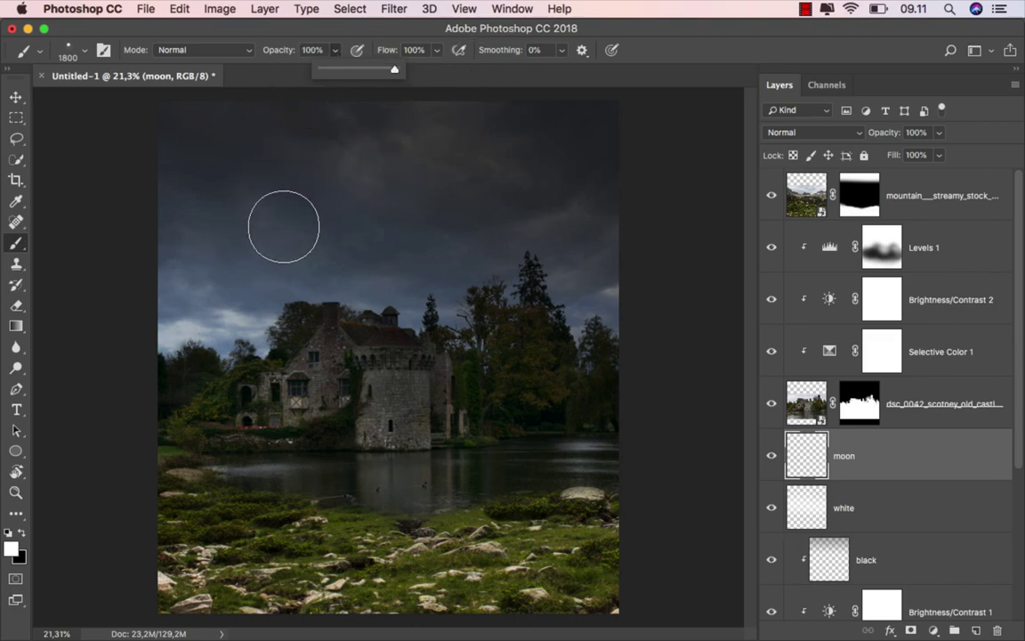
key(bracketleft)
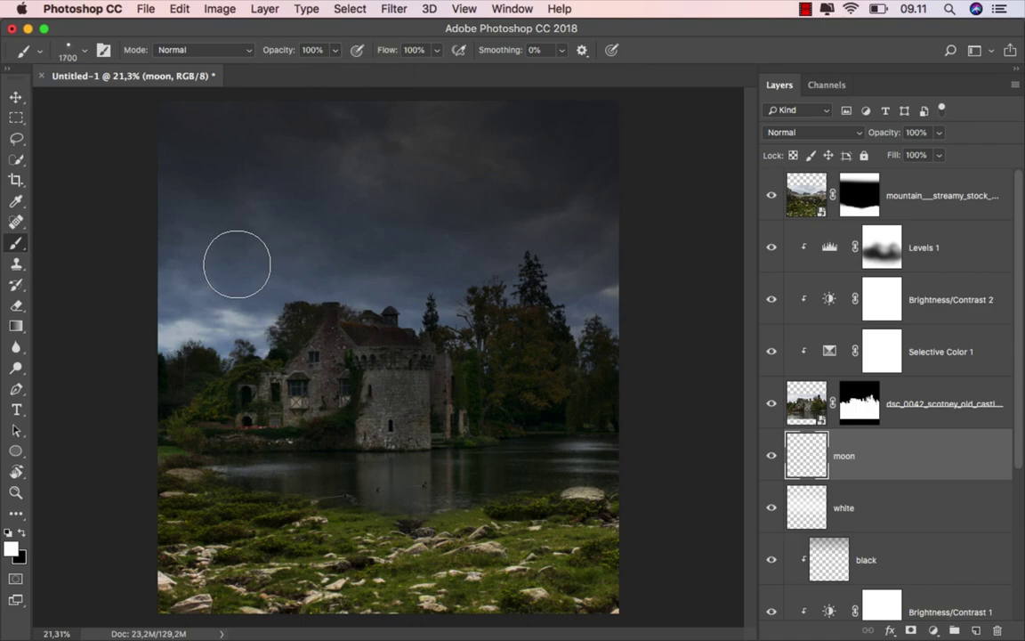
click(236, 264)
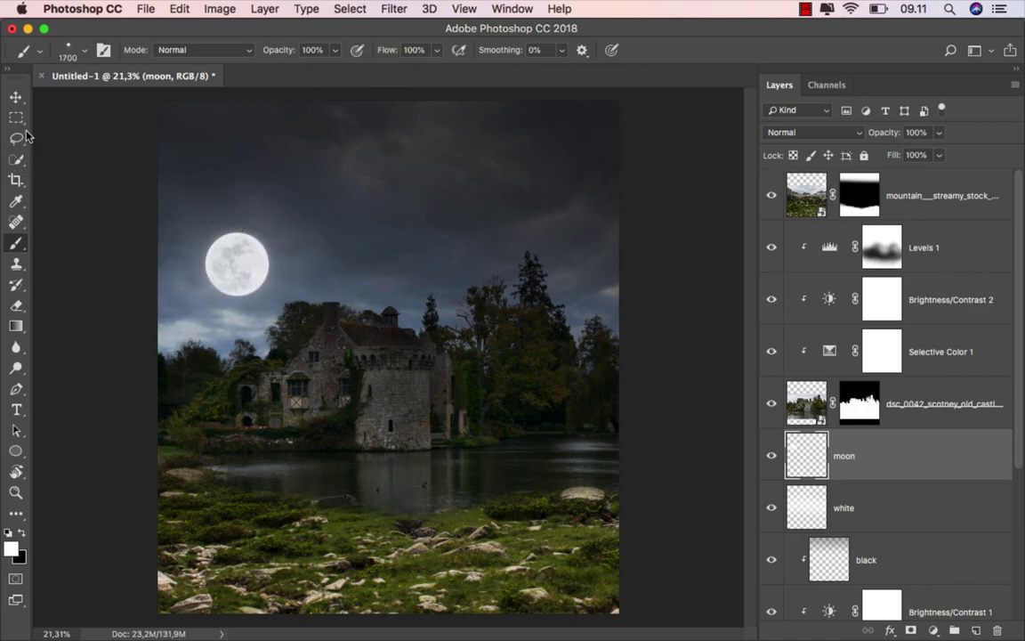
click(16, 96)
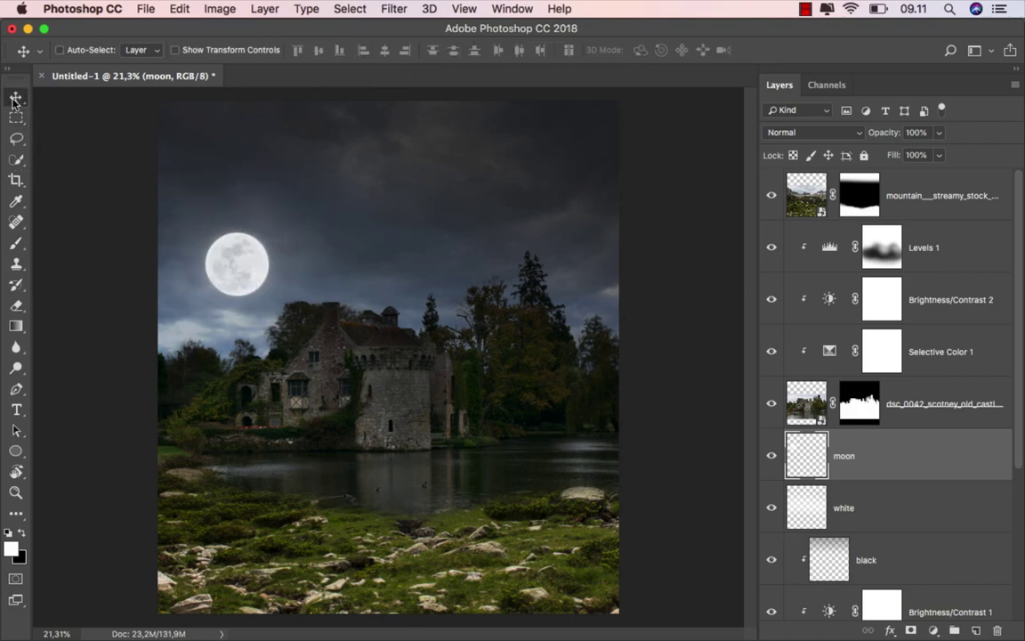
click(770, 456)
click(771, 457)
- Clip a Selective Color layer to the mountain with Yellows: Cyan +27, less yellow, more black
click(910, 195)
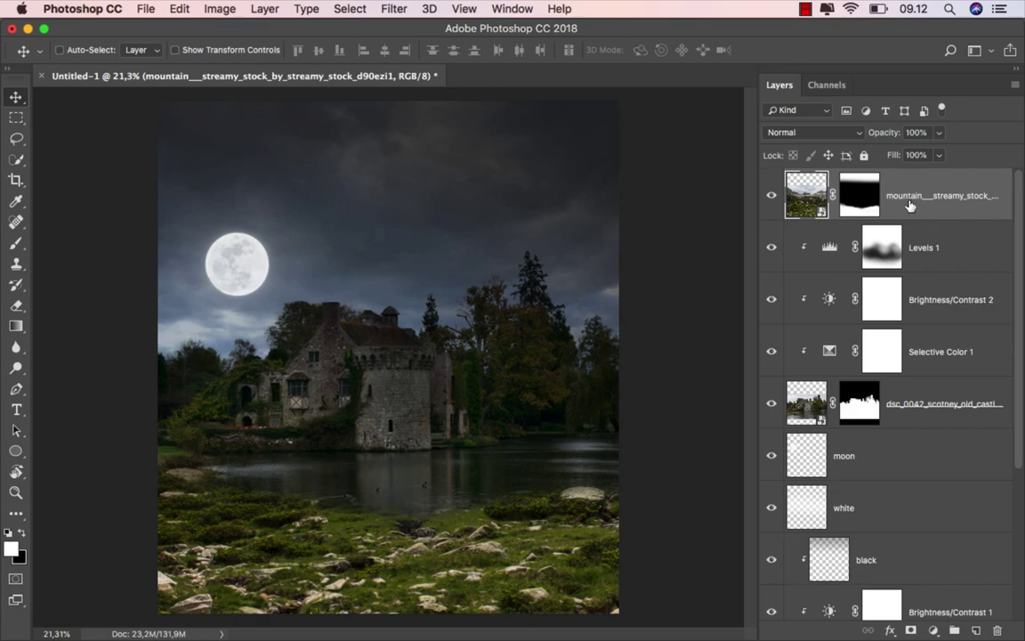
click(933, 630)
click(934, 609)
click(638, 580)
click(674, 393)
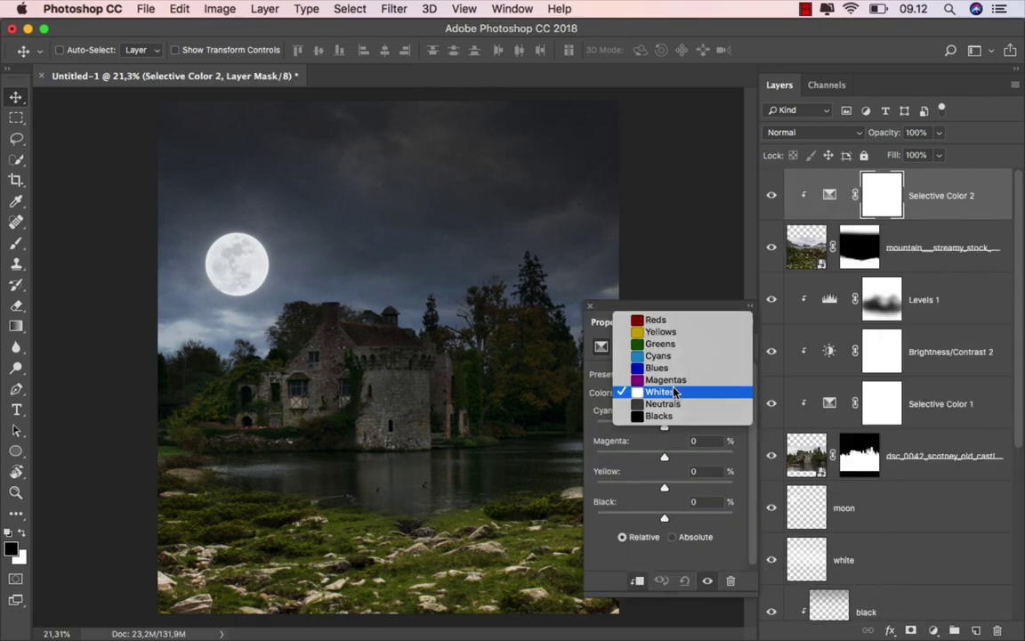
click(675, 335)
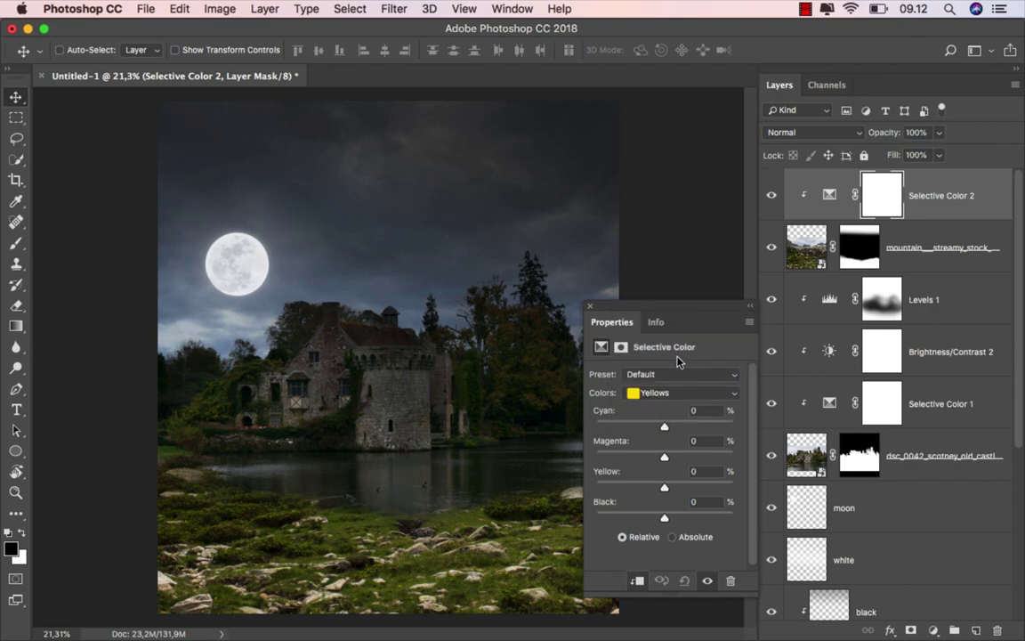
drag(684, 429, 684, 429)
drag(657, 487, 652, 491)
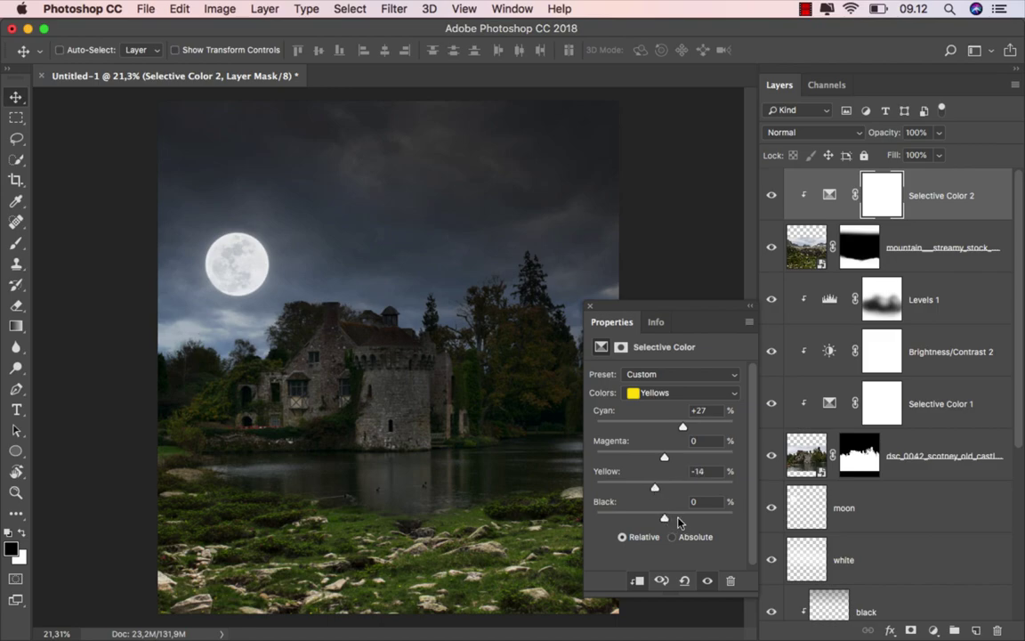
drag(677, 520, 680, 520)
click(589, 306)
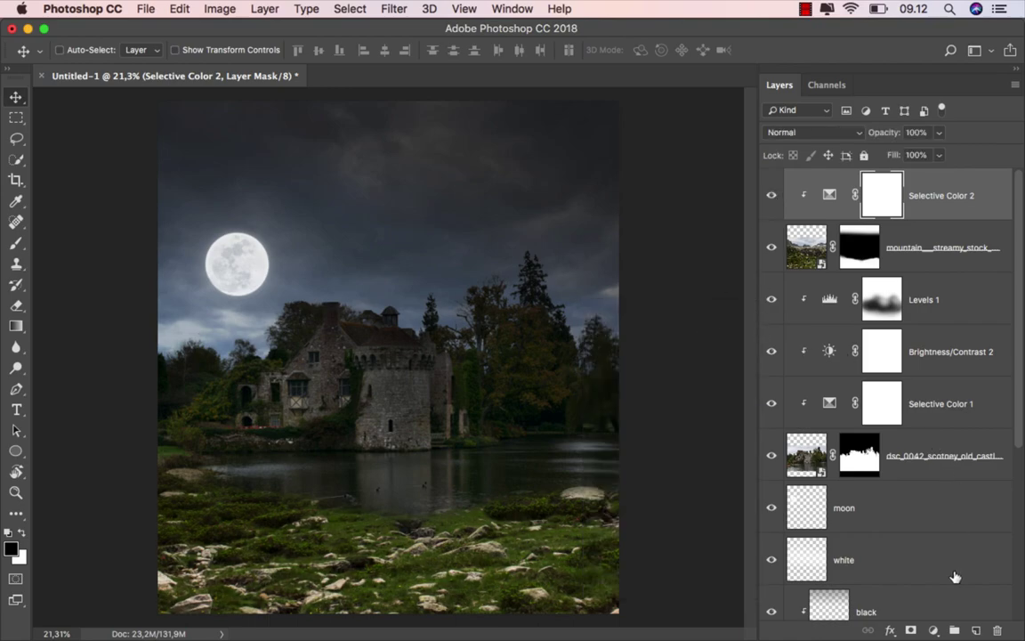
- Add a clipped Color Balance layer shifting the mountain's midtones +49 toward blue
click(933, 630)
click(811, 501)
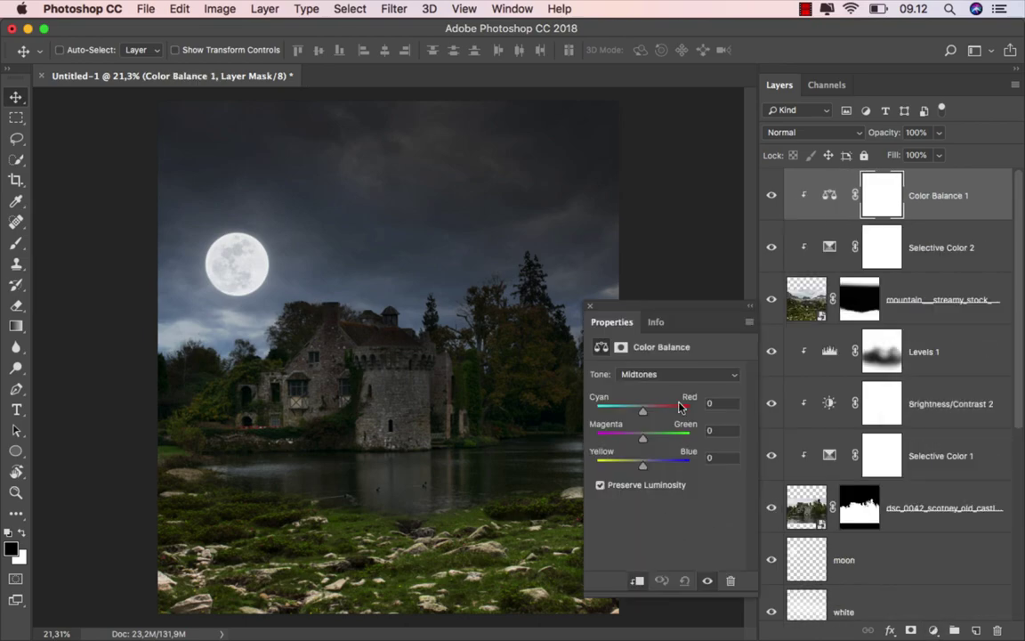
click(672, 373)
click(669, 374)
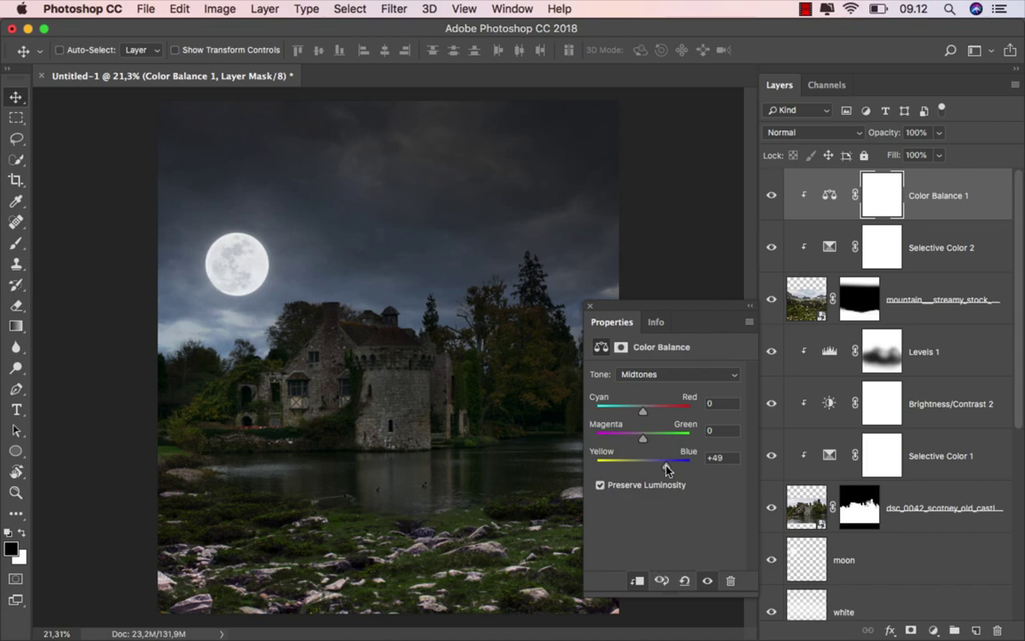
click(594, 314)
click(771, 195)
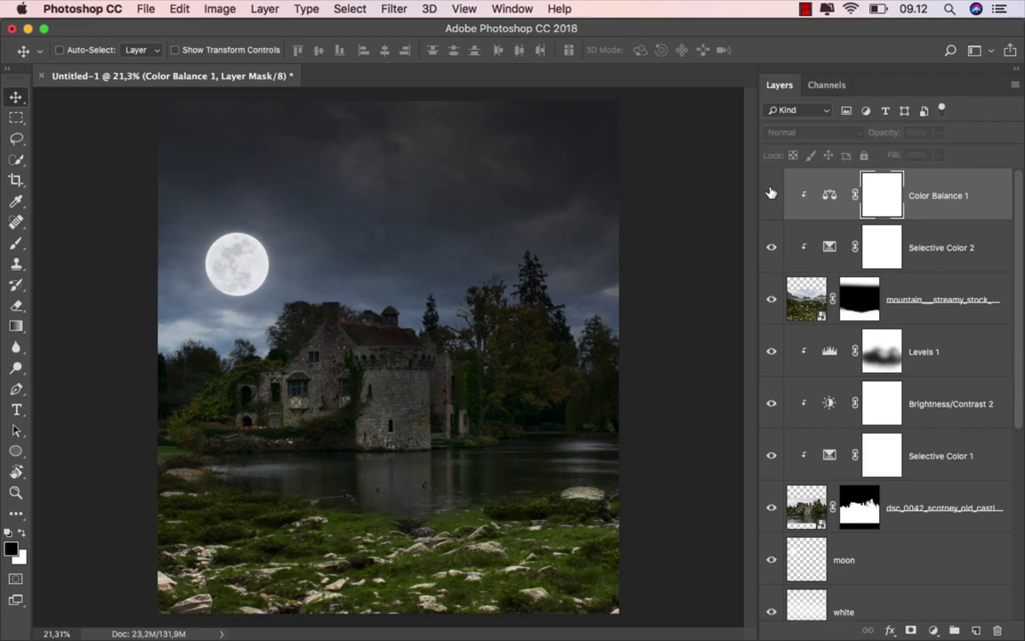
click(772, 194)
key(super+2)
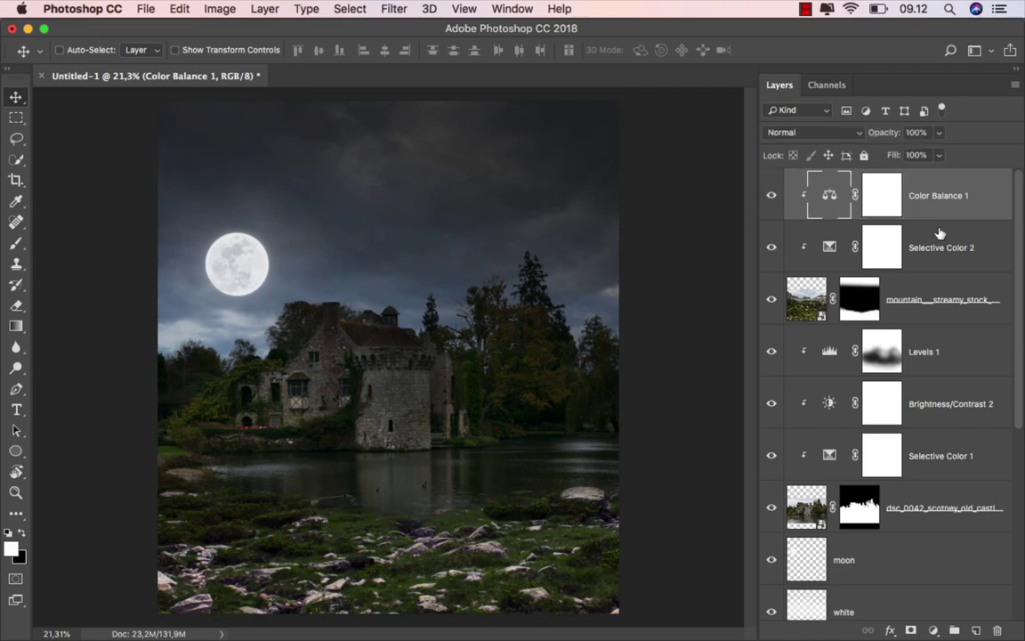
- Add an empty layer named 'fog' above Levels 1
click(945, 354)
click(975, 627)
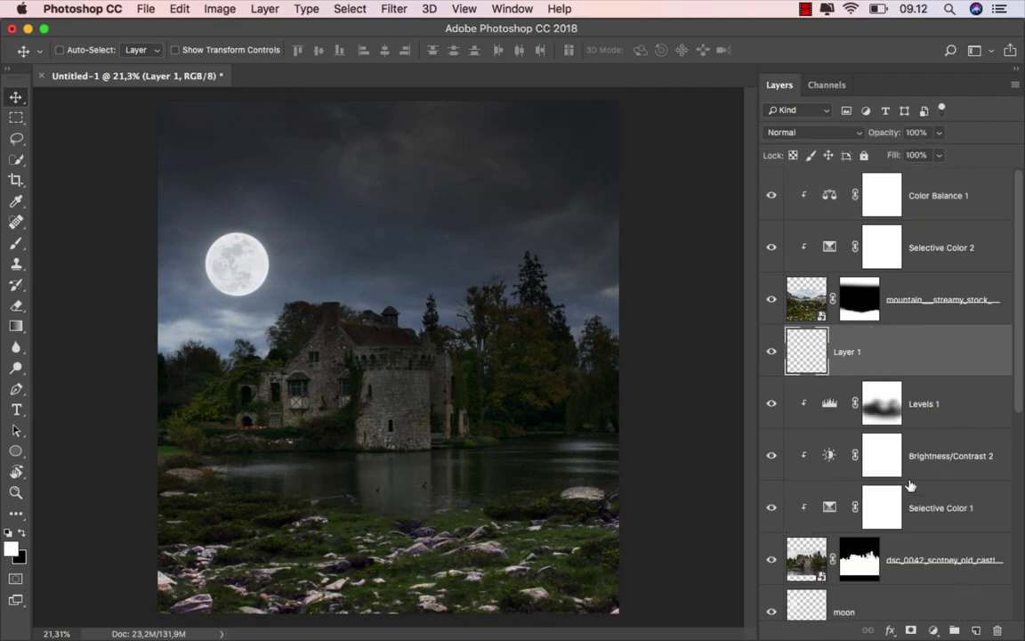
text(fog)
key(Return)
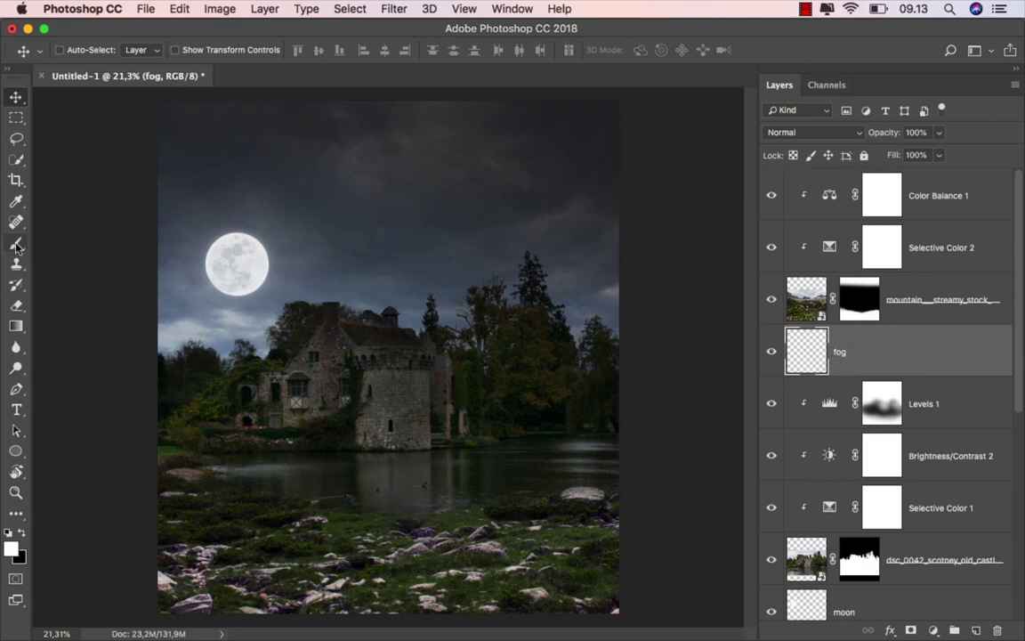
- Set up the 1100 cloud brush at 11% opacity with a bluish grey sampled from the sky
click(16, 242)
click(72, 238)
right_click(359, 282)
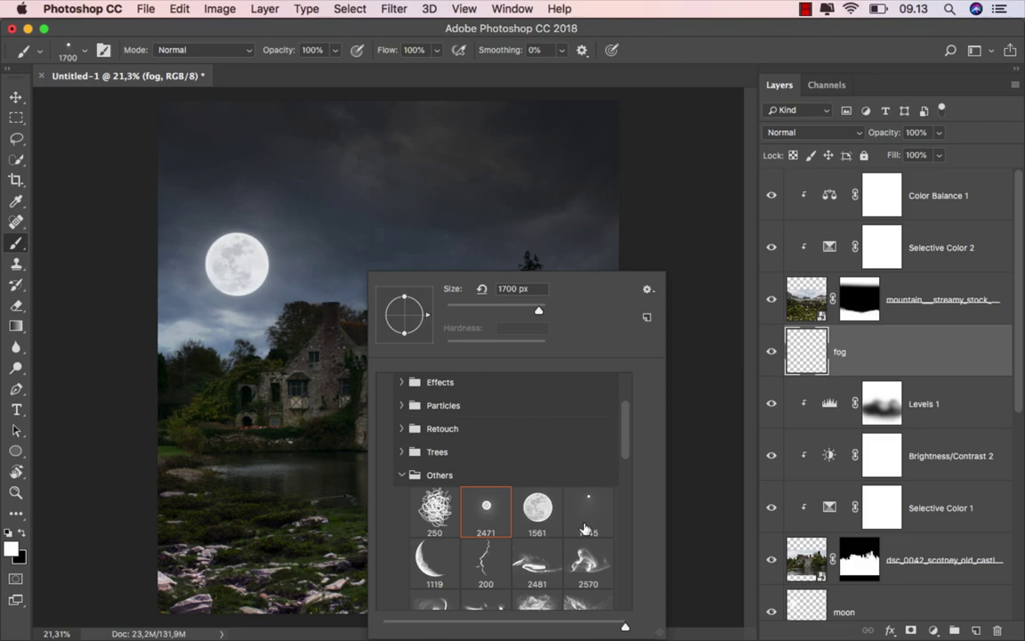
scroll(613, 465, up, 2)
scroll(607, 401, up, 3)
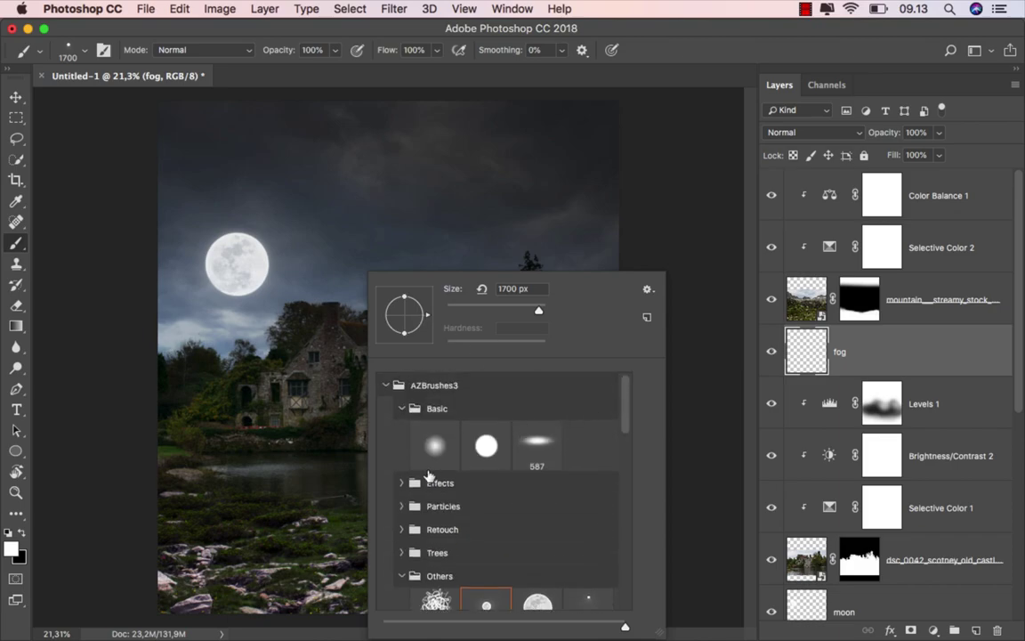
click(429, 480)
click(589, 516)
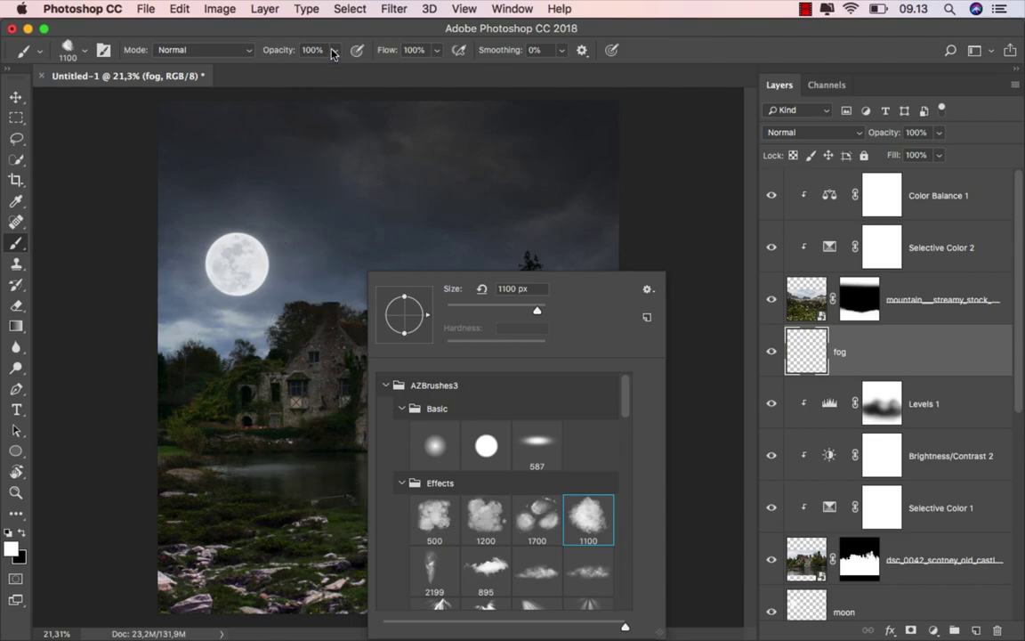
drag(332, 54, 270, 70)
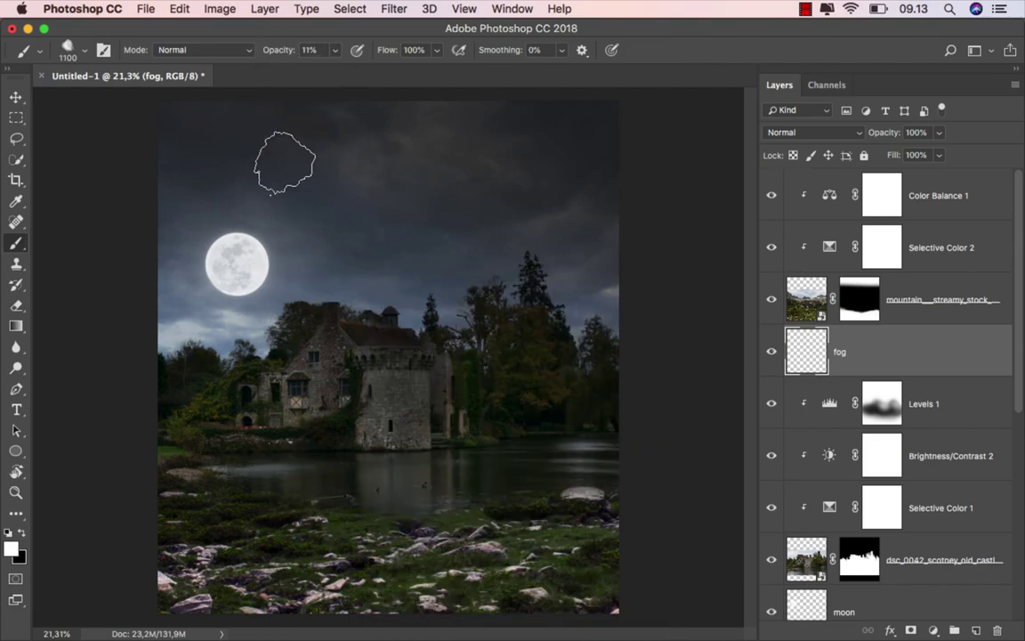
scroll(280, 267, up, 2)
alt+click(277, 305)
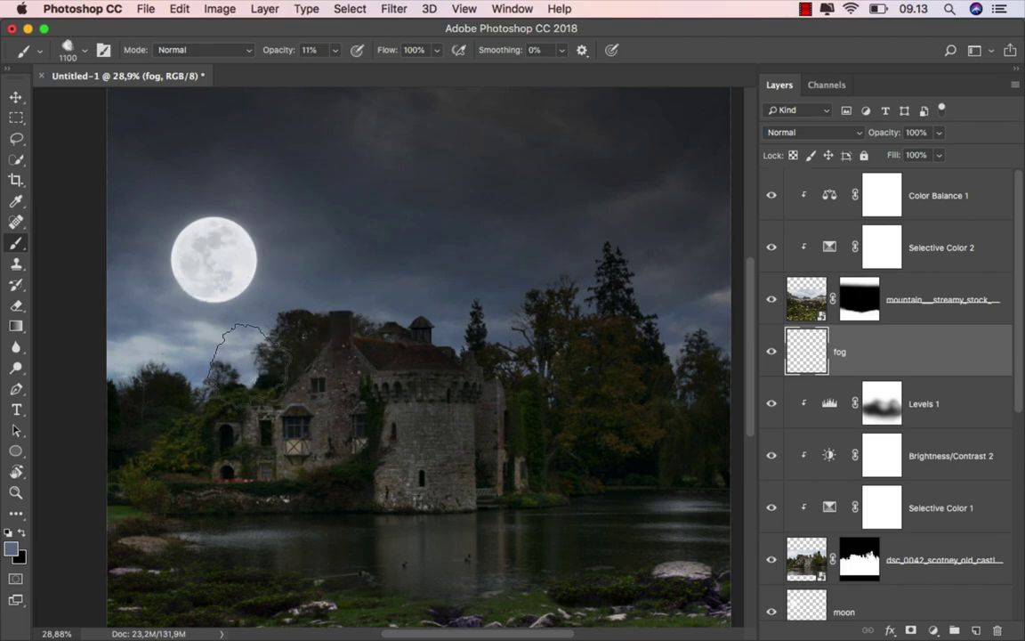
- Paint faint fog beside the castle, over its tower, and across the trees on both sides
mouse_move(178, 387)
mouse_down()
mouse_move(233, 400)
mouse_move(178, 398)
mouse_up()
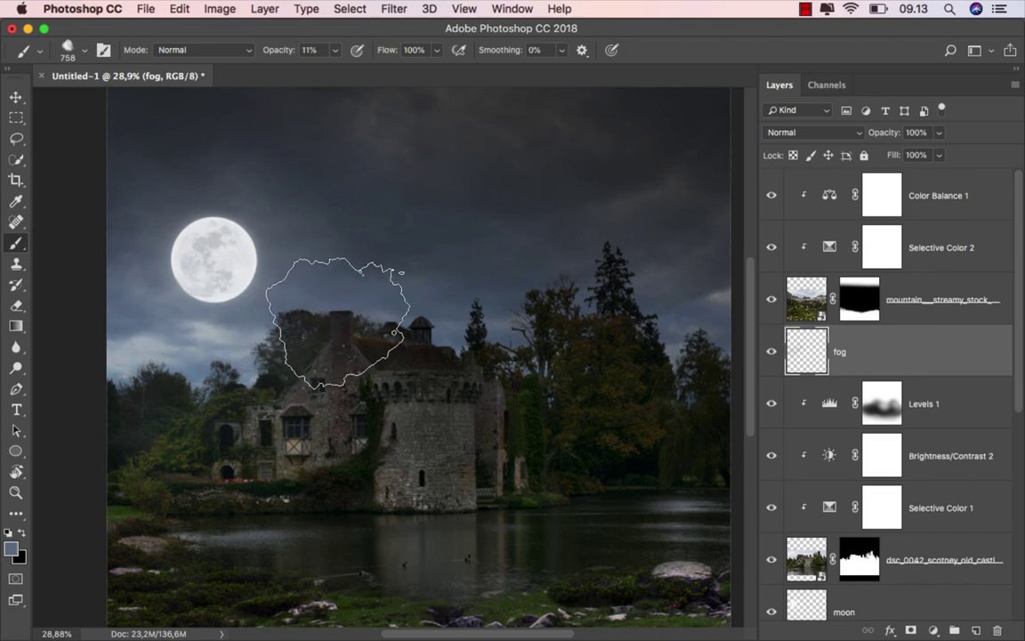
drag(224, 394, 258, 394)
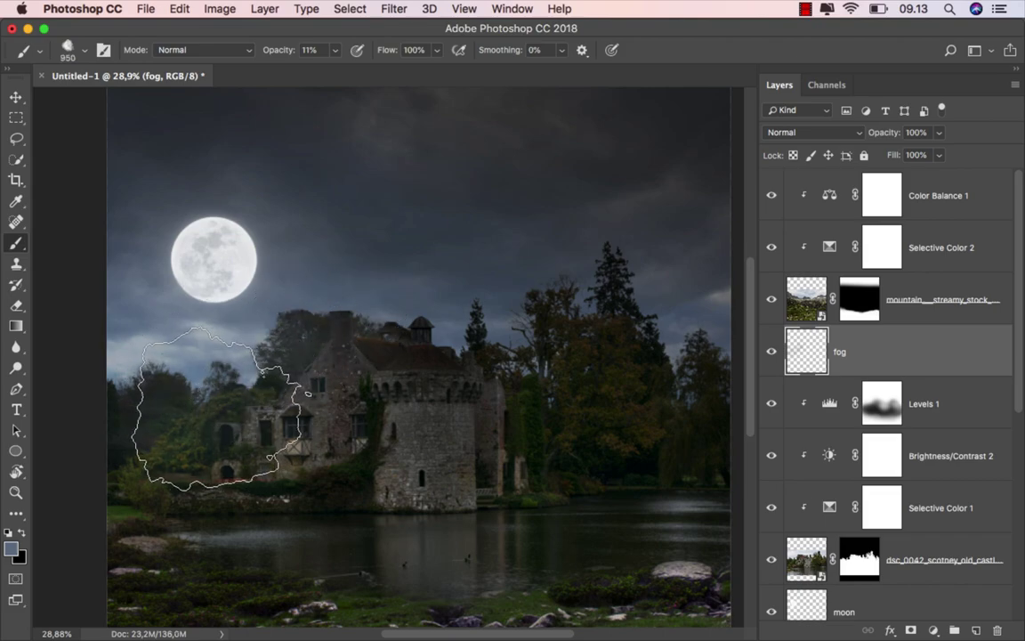
scroll(316, 374, down, 1)
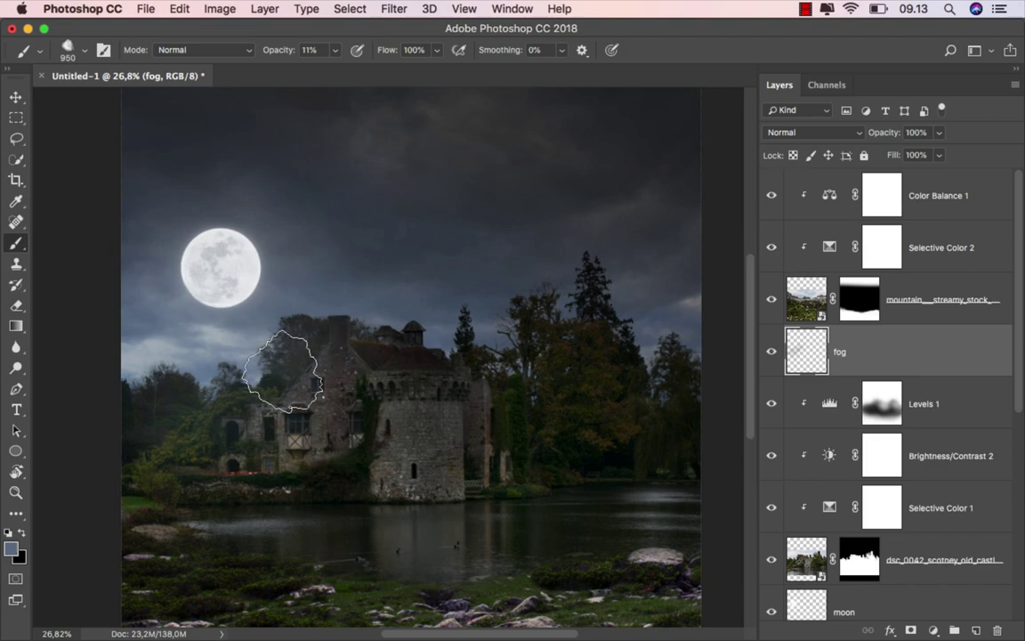
scroll(241, 378, right, 5)
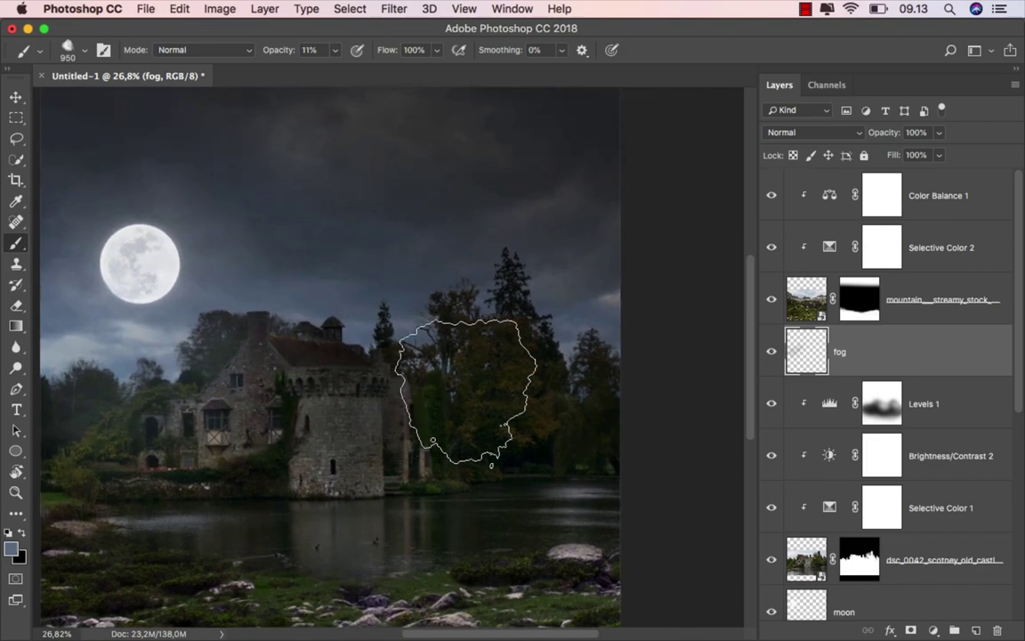
drag(564, 429, 577, 463)
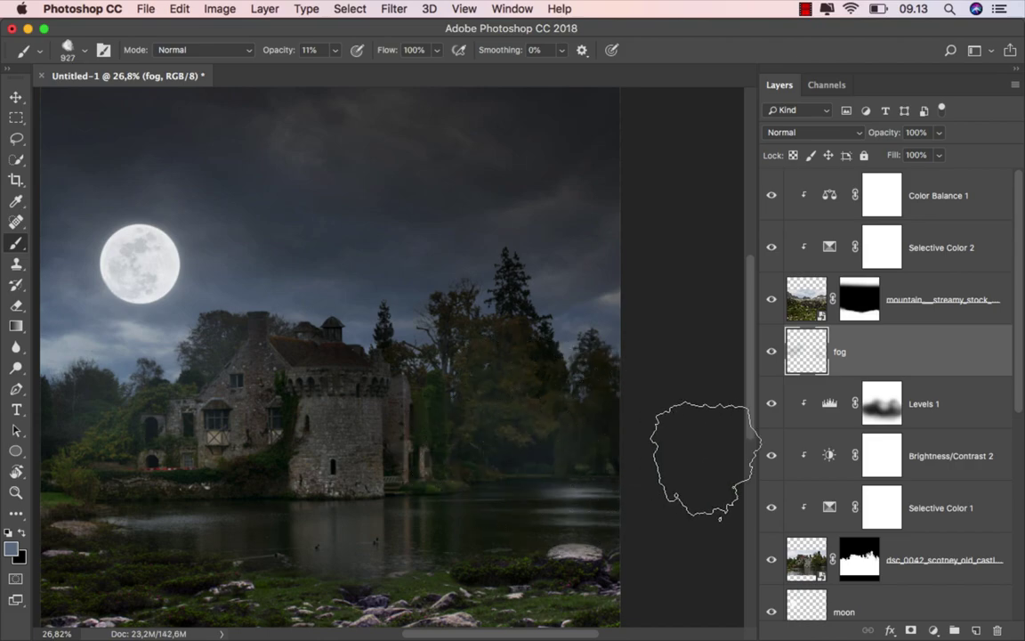
drag(371, 449, 312, 366)
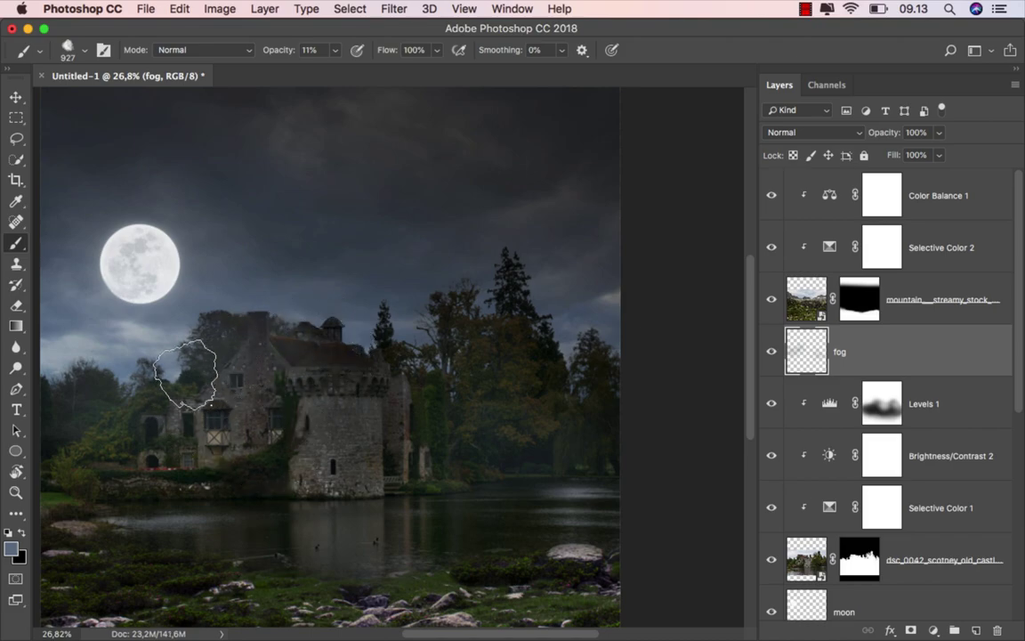
drag(200, 369, 174, 378)
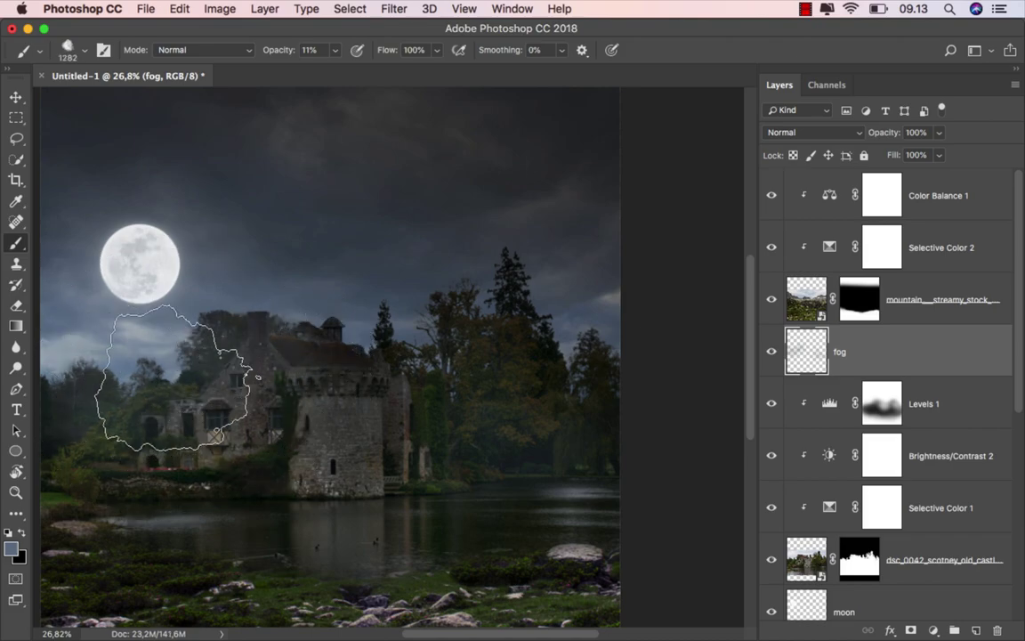
- Add more faint fog strokes across the scene and castle, comparing the fog layer on and off
scroll(396, 405, down, 1)
drag(206, 457, 178, 427)
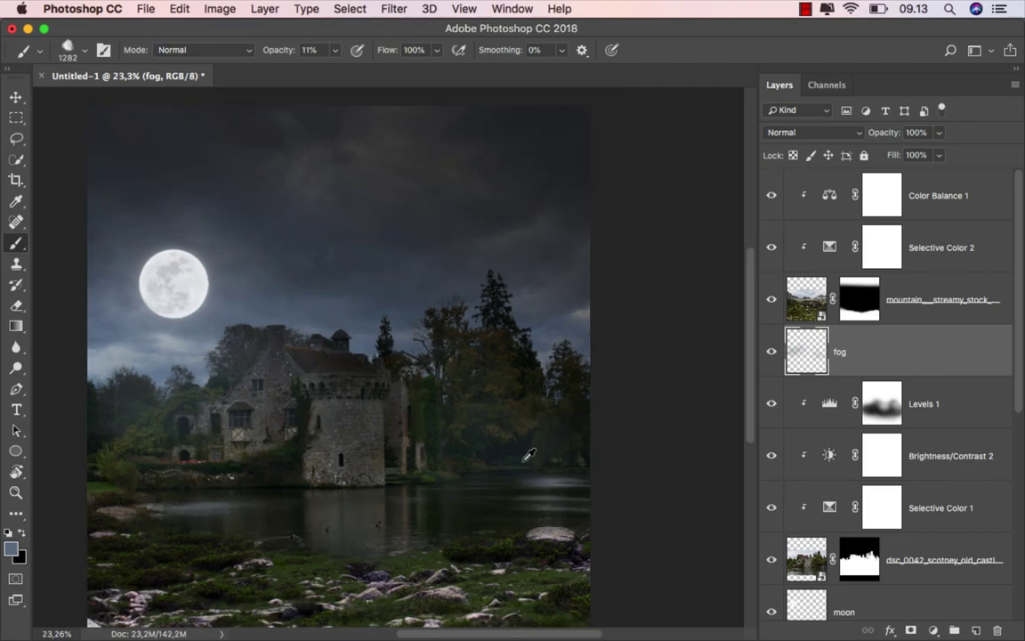
scroll(531, 482, down, 1)
click(771, 352)
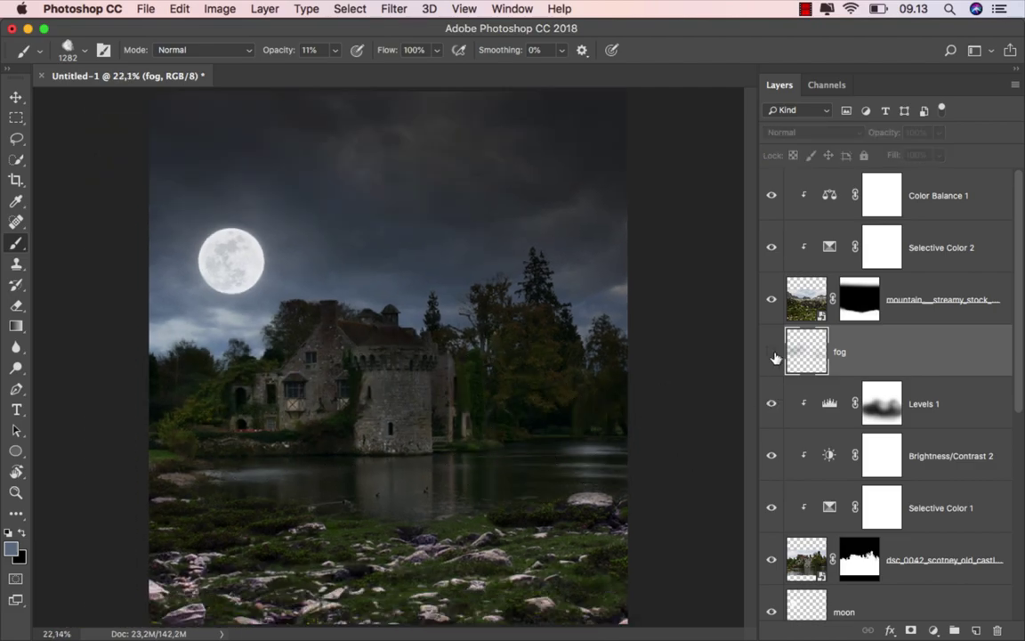
click(772, 351)
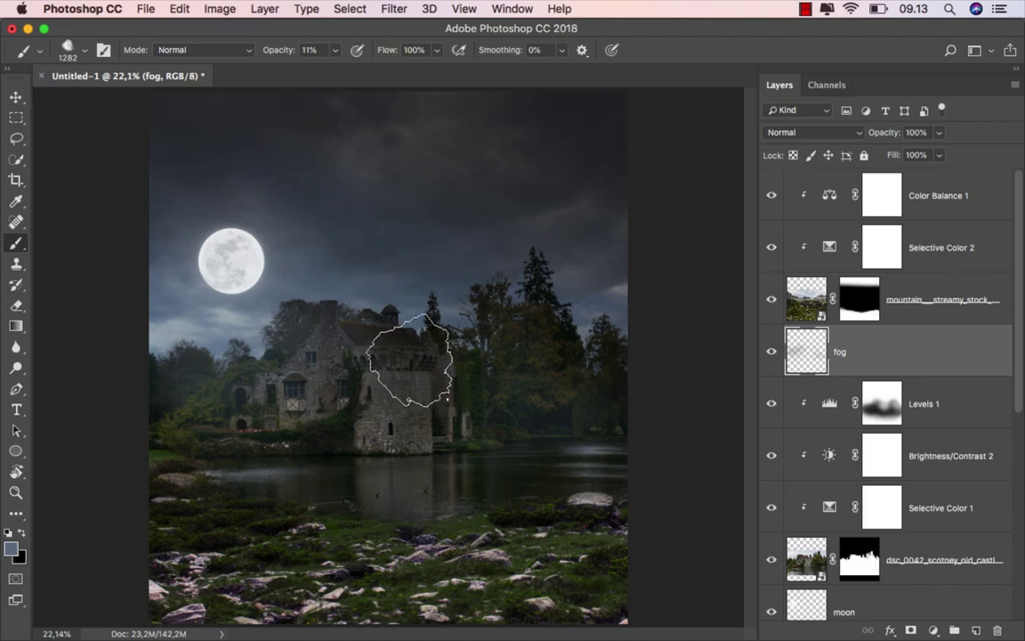
mouse_move(374, 402)
mouse_down()
mouse_move(302, 454)
mouse_move(489, 438)
mouse_up()
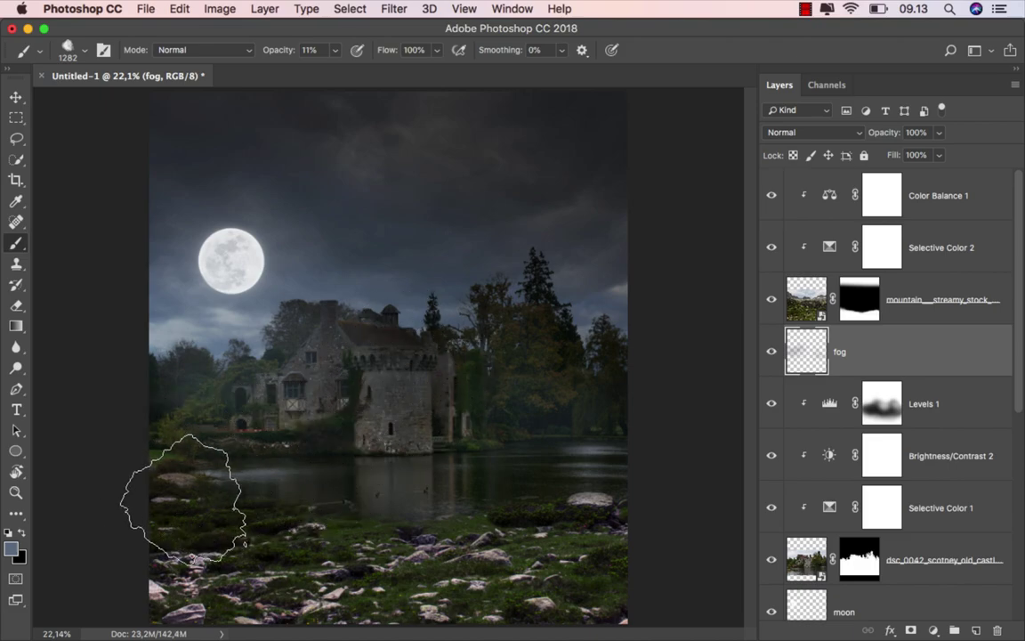
click(770, 352)
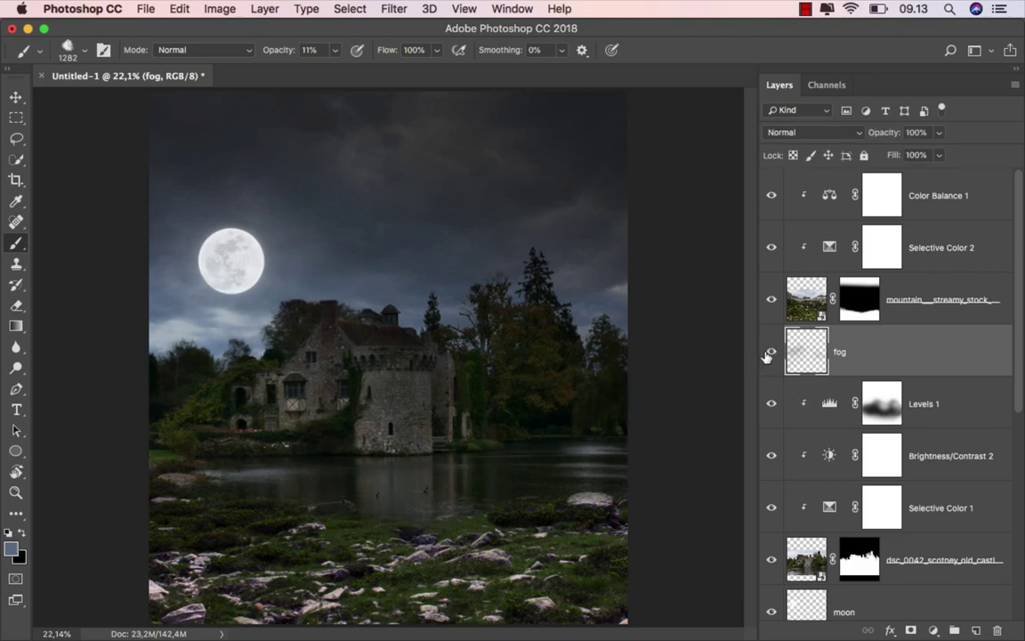
click(771, 352)
- Place the tree_n_roots PNG from the stock folder as the top layer above Color Balance 1
key(v)
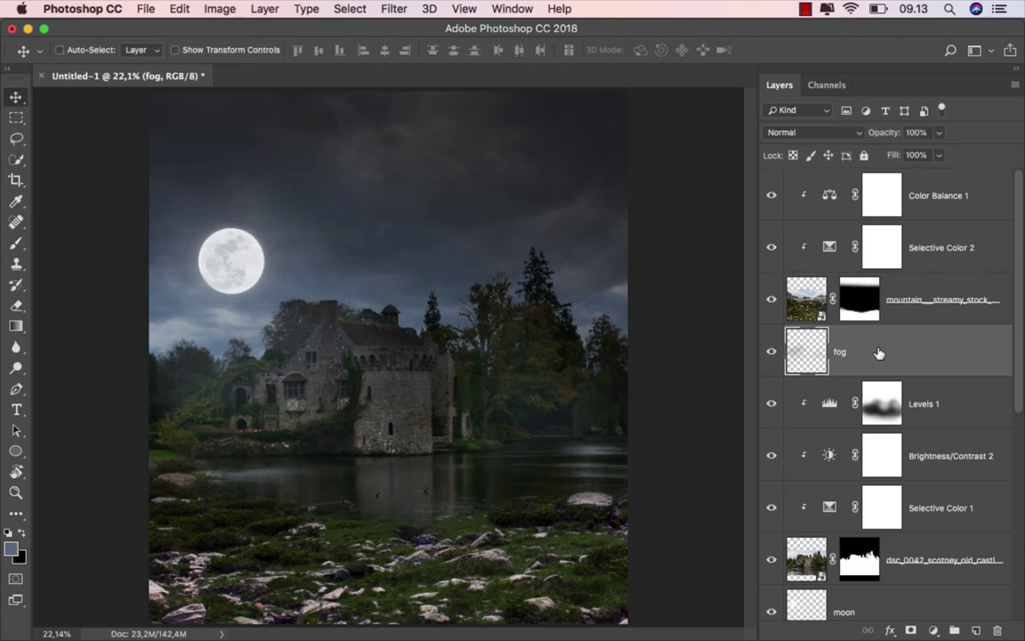
click(949, 203)
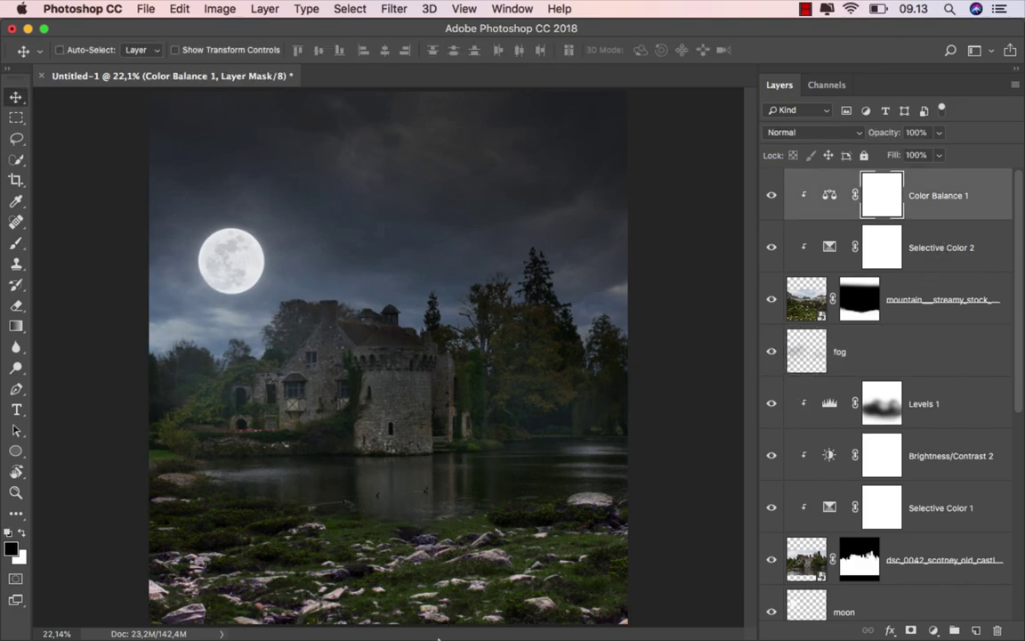
click(400, 598)
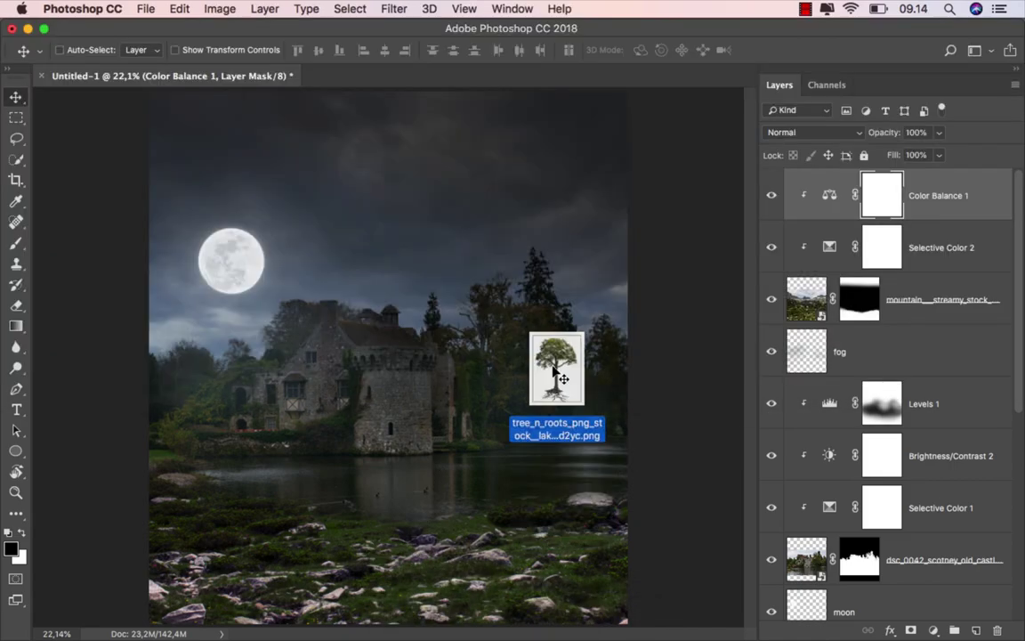
drag(669, 132, 552, 307)
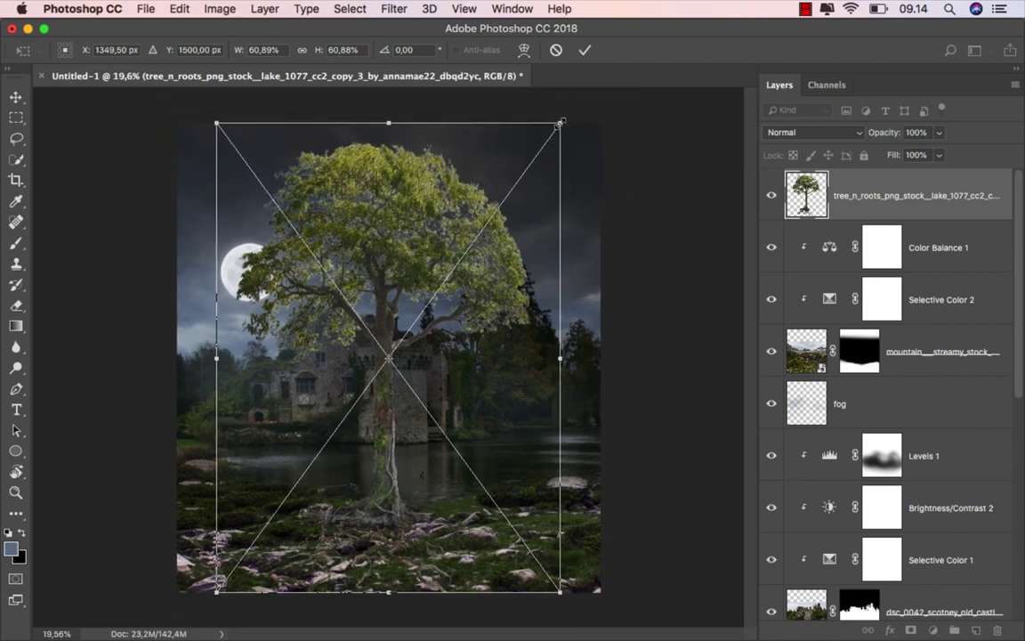
- Scale the tree to about 68% and commit it at the right edge with roots on the rocky shore
drag(559, 123, 577, 100)
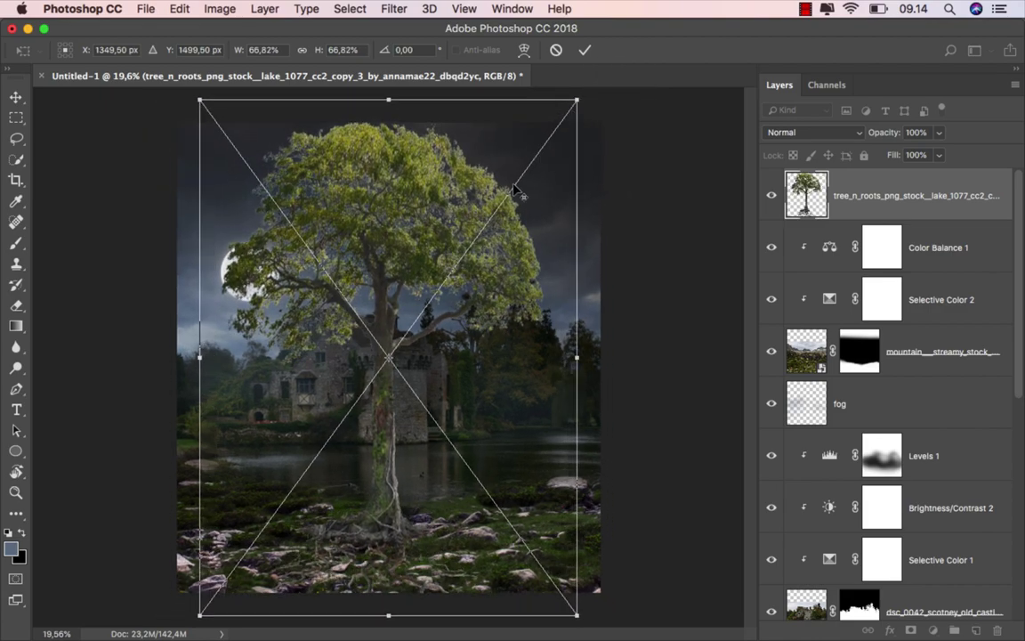
drag(407, 256, 588, 255)
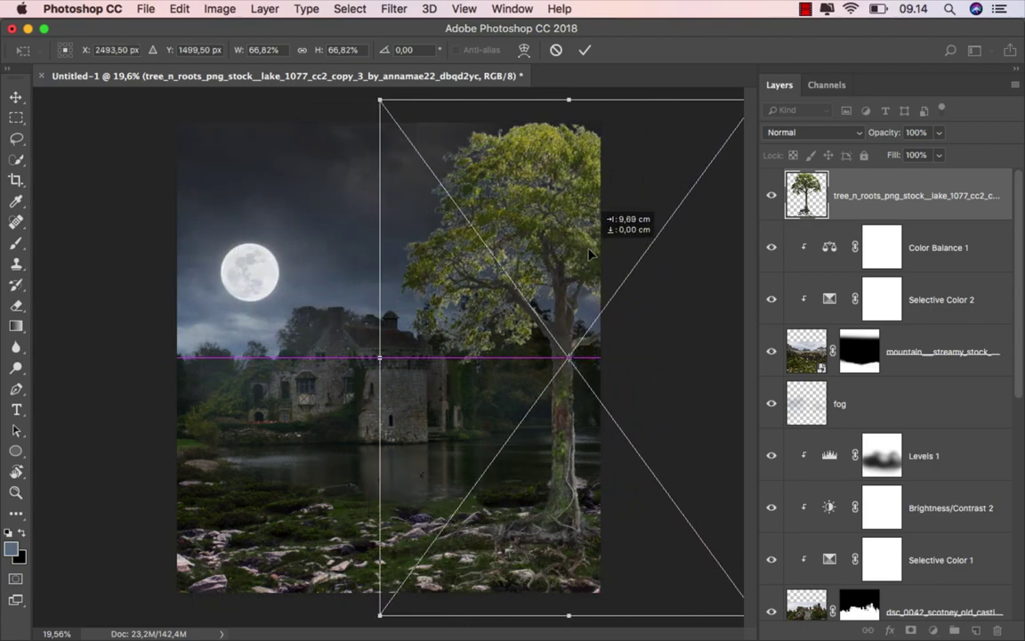
key(super+0)
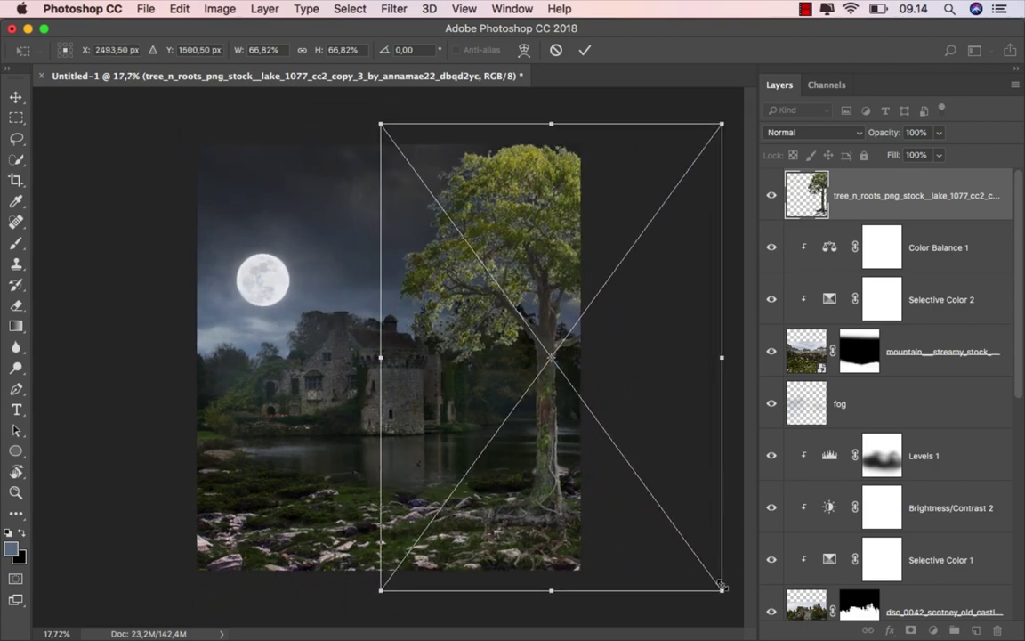
drag(721, 587, 727, 599)
drag(617, 511, 625, 490)
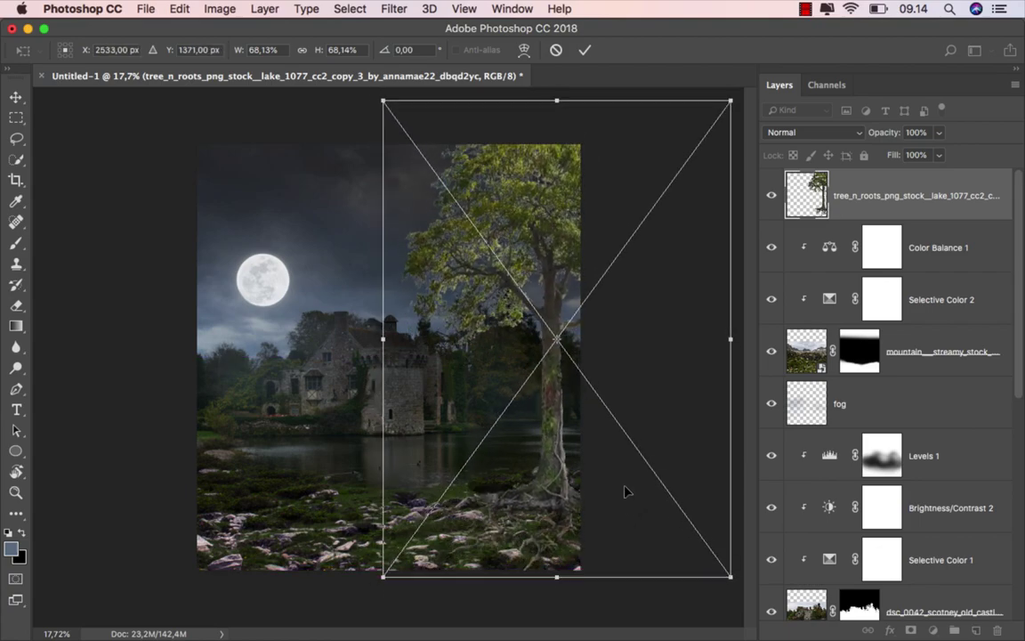
click(583, 50)
scroll(537, 335, up, 1)
scroll(536, 335, up, 1)
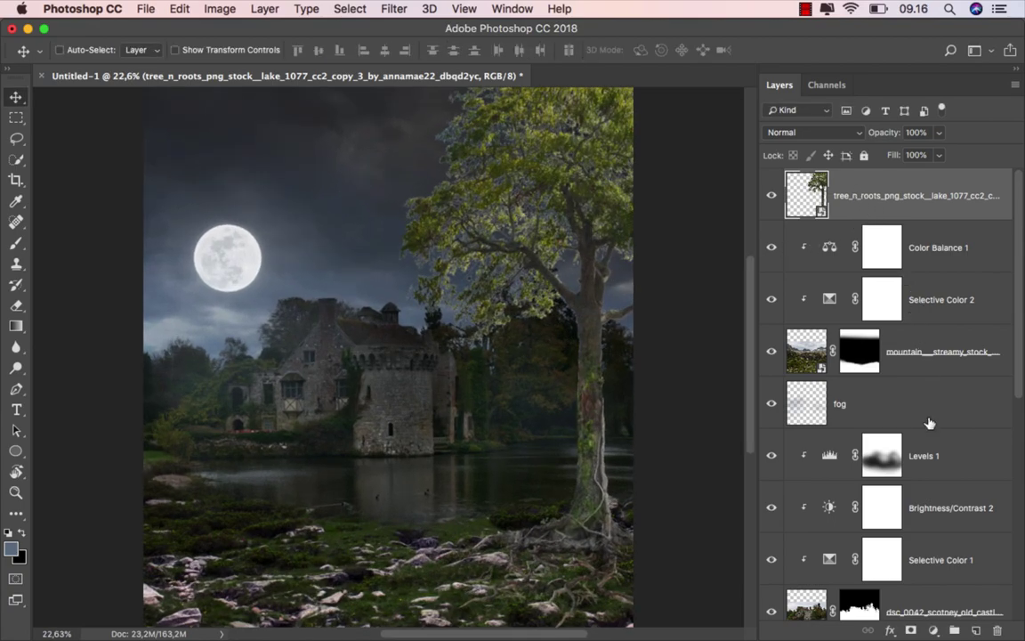
- Clip a Curves 1 layer to the tree, pulling the top point down into an arch to mute highlights
click(932, 630)
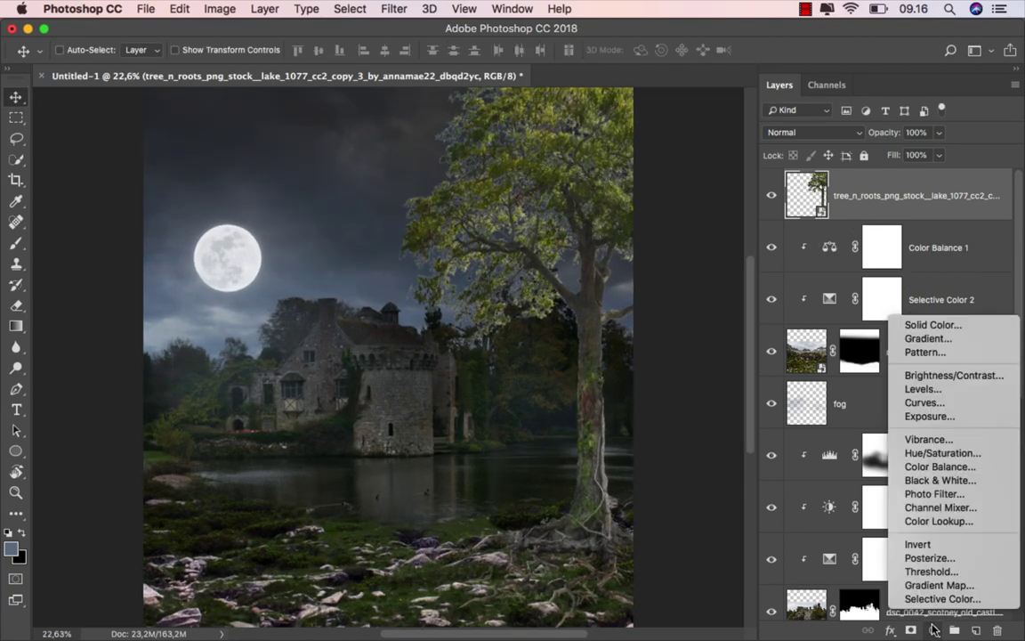
click(957, 408)
drag(654, 490, 651, 495)
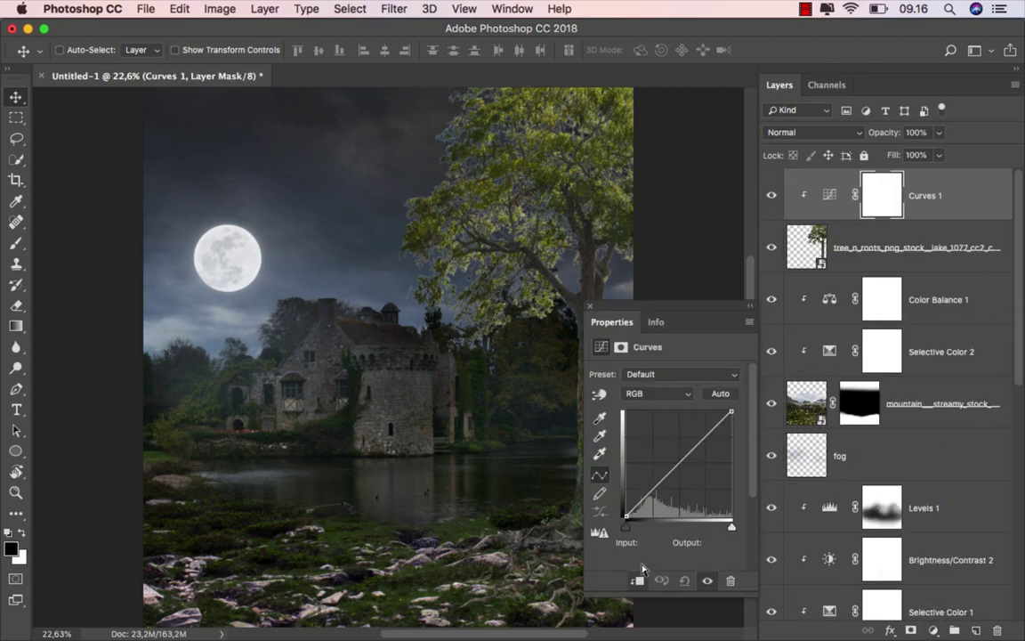
click(650, 487)
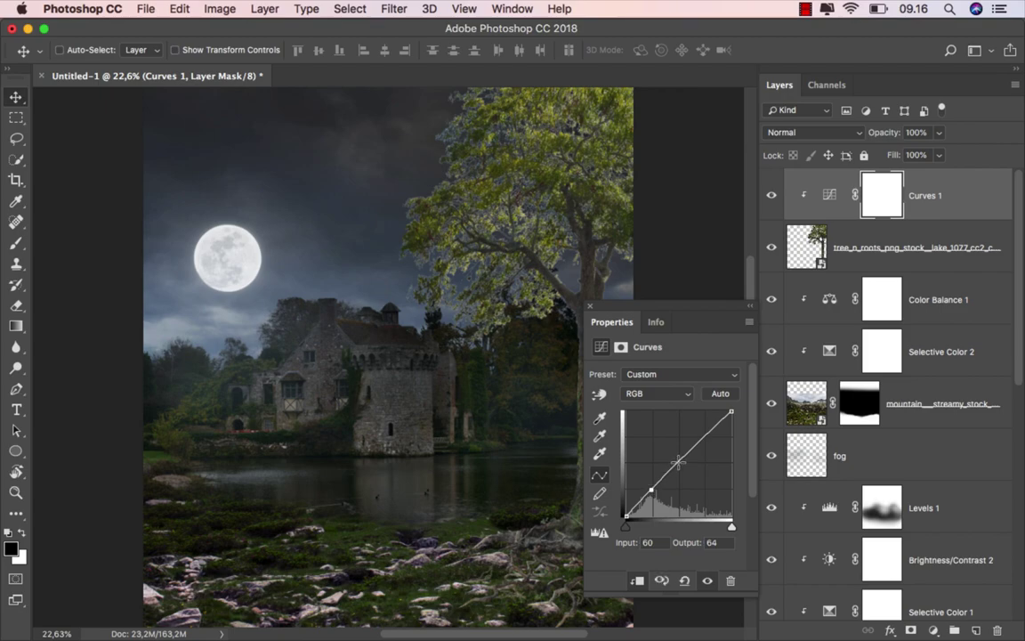
click(678, 464)
drag(729, 411, 740, 537)
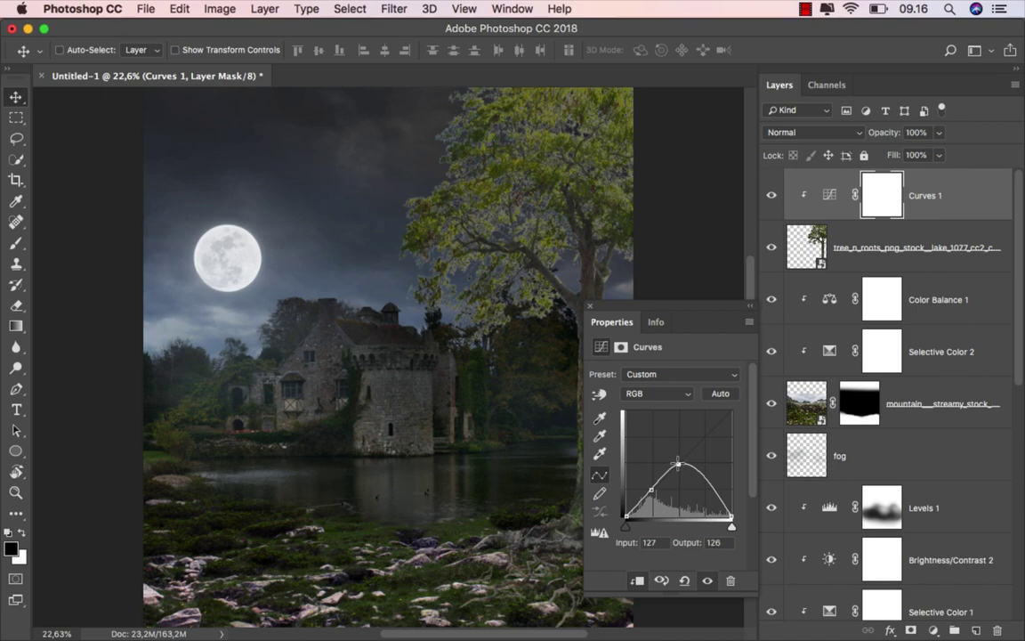
drag(678, 467, 680, 466)
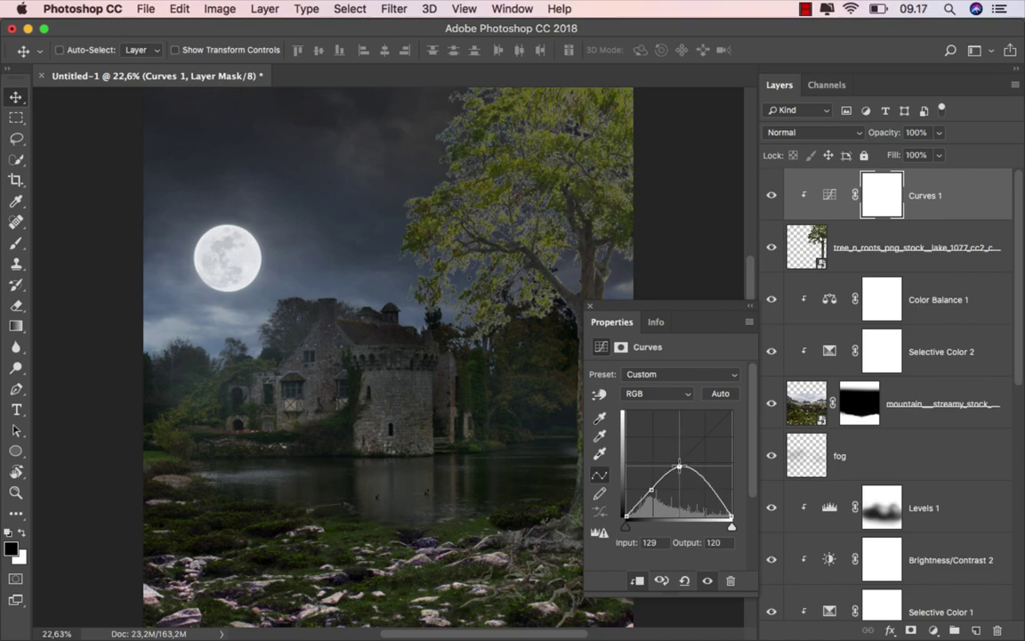
click(588, 307)
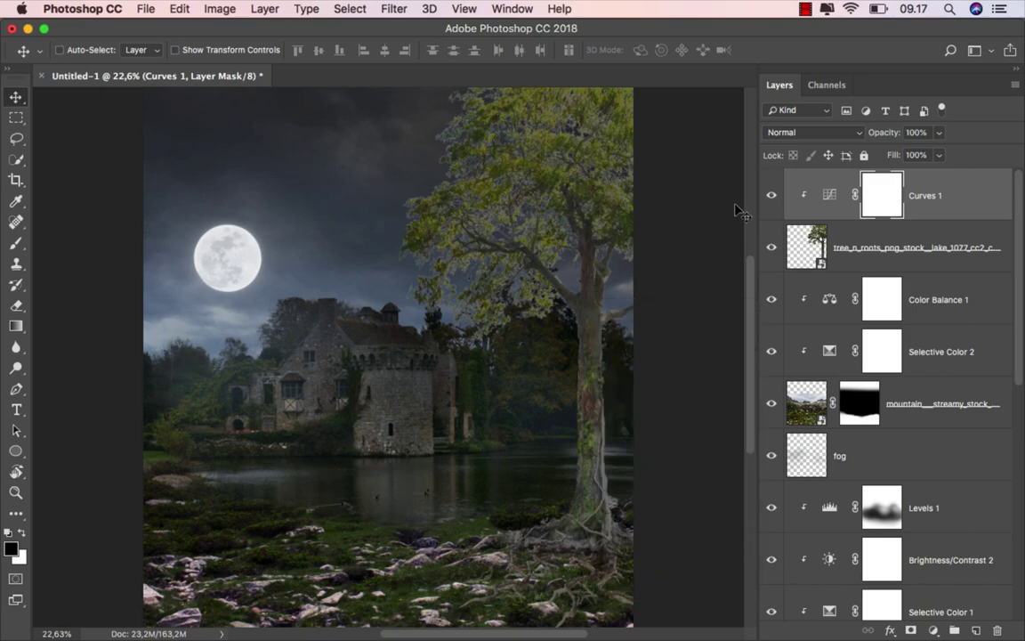
click(771, 195)
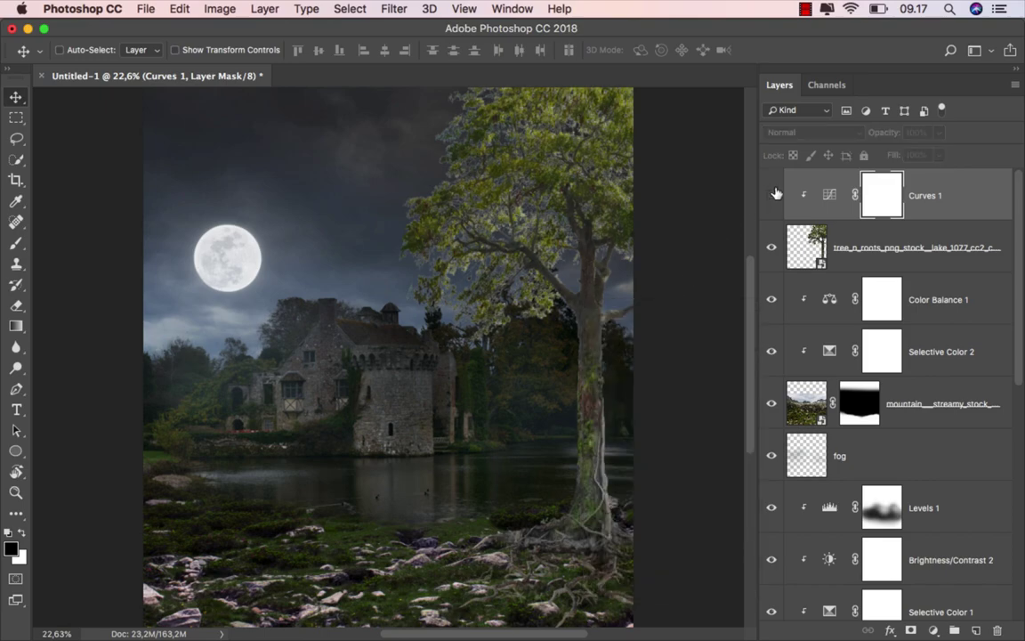
click(772, 195)
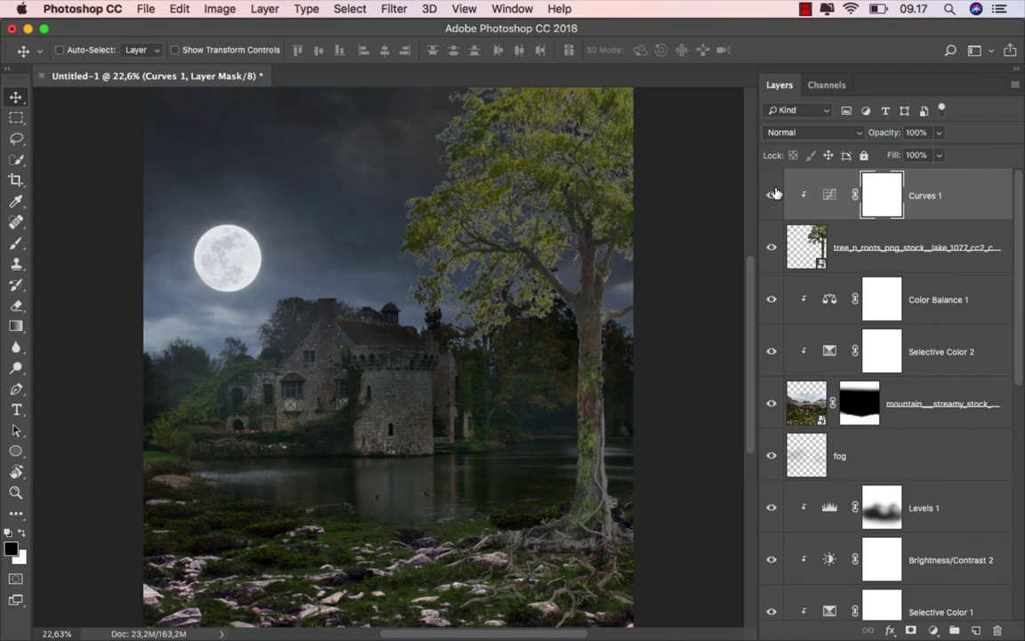
click(829, 194)
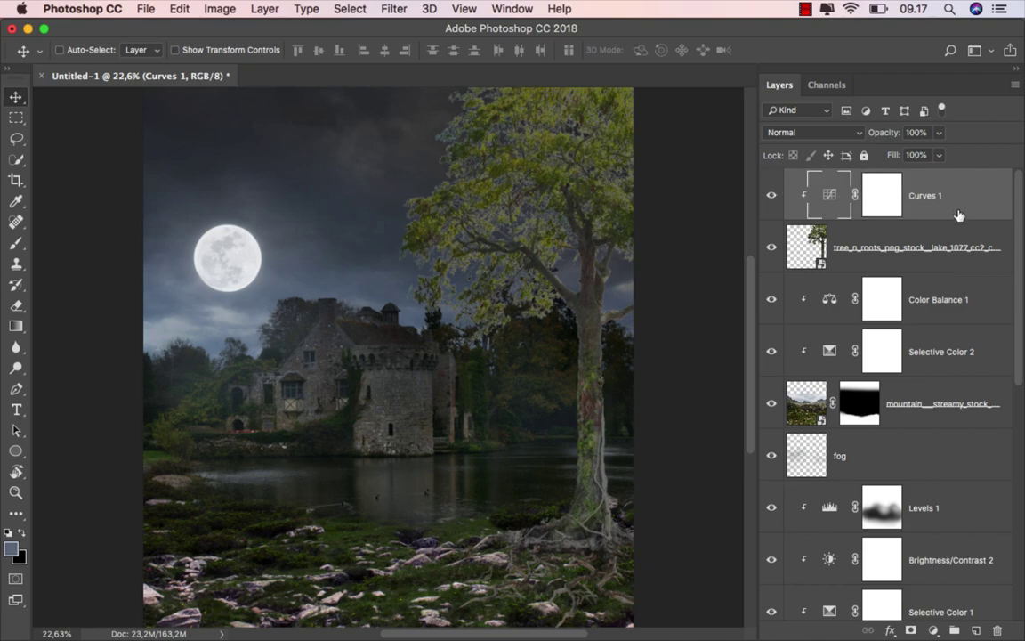
- Darken the tree with a clipped Brightness/Contrast 3 layer at brightness -89
click(932, 630)
click(857, 338)
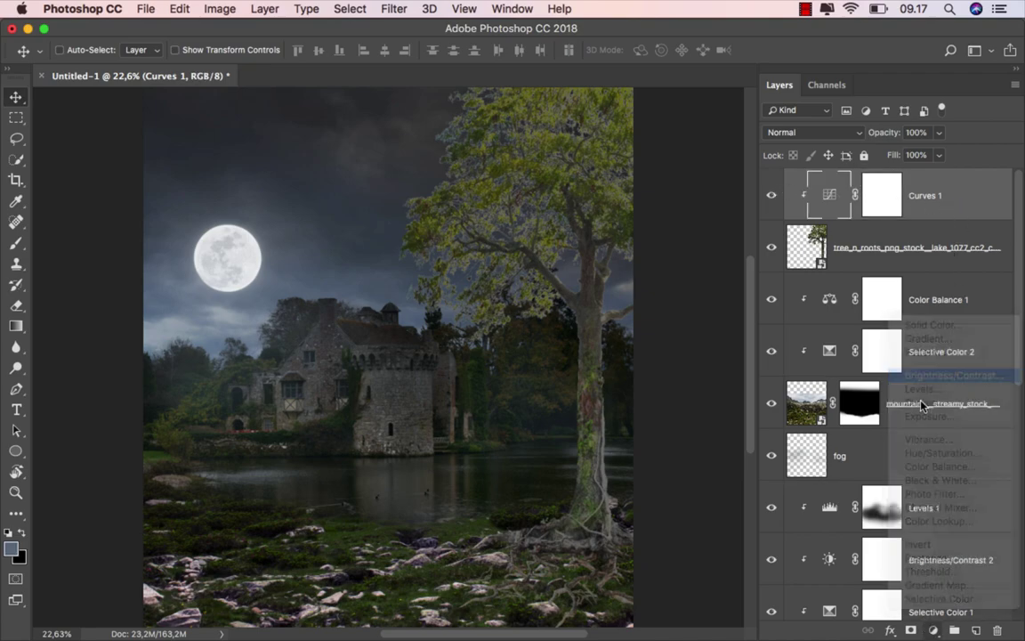
click(637, 580)
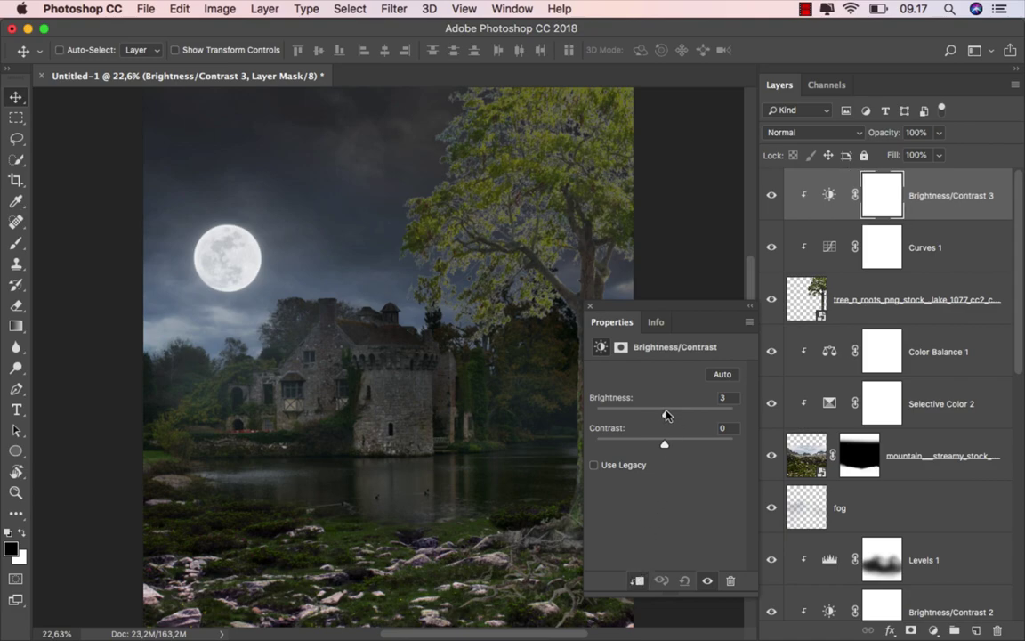
drag(667, 415, 637, 412)
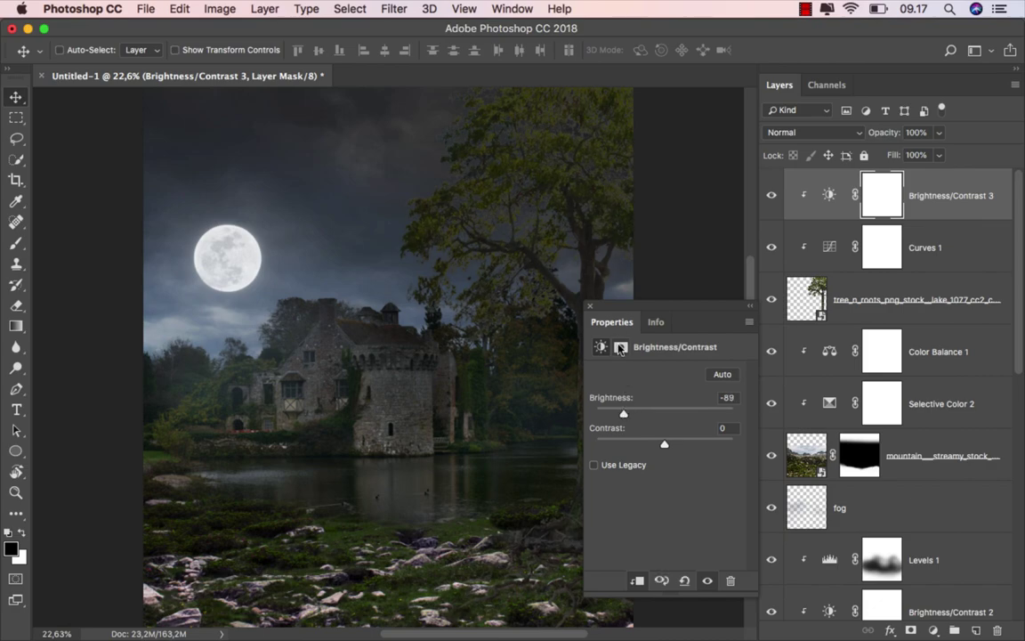
click(589, 306)
click(771, 198)
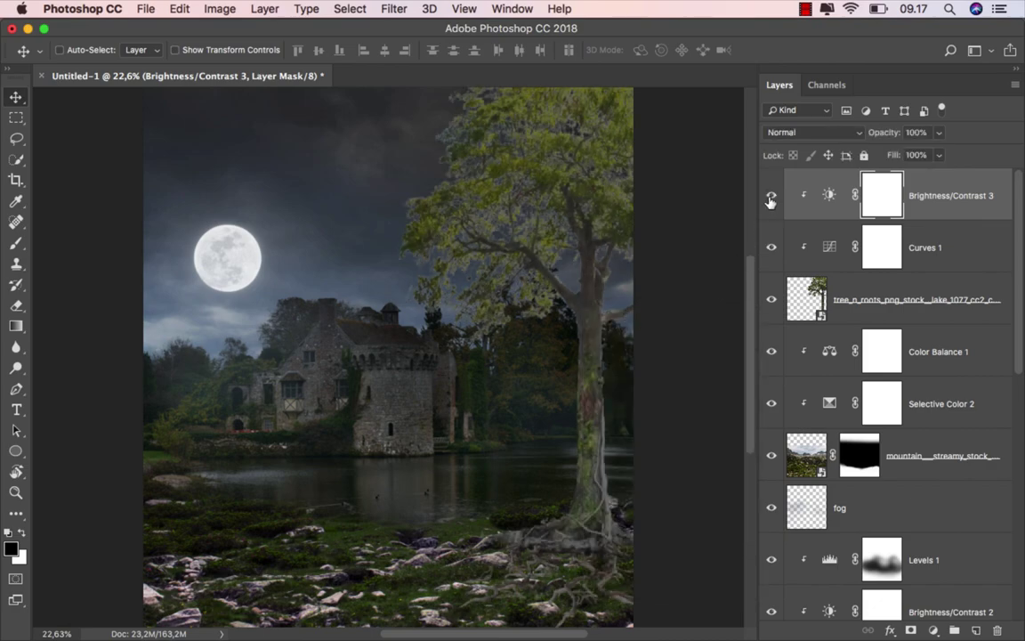
click(770, 198)
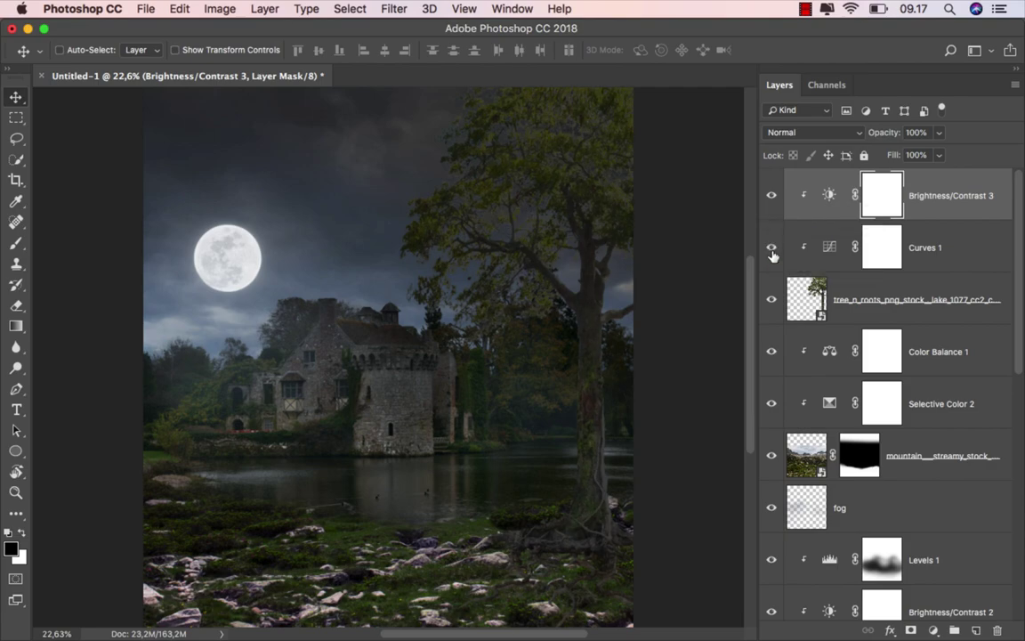
click(831, 196)
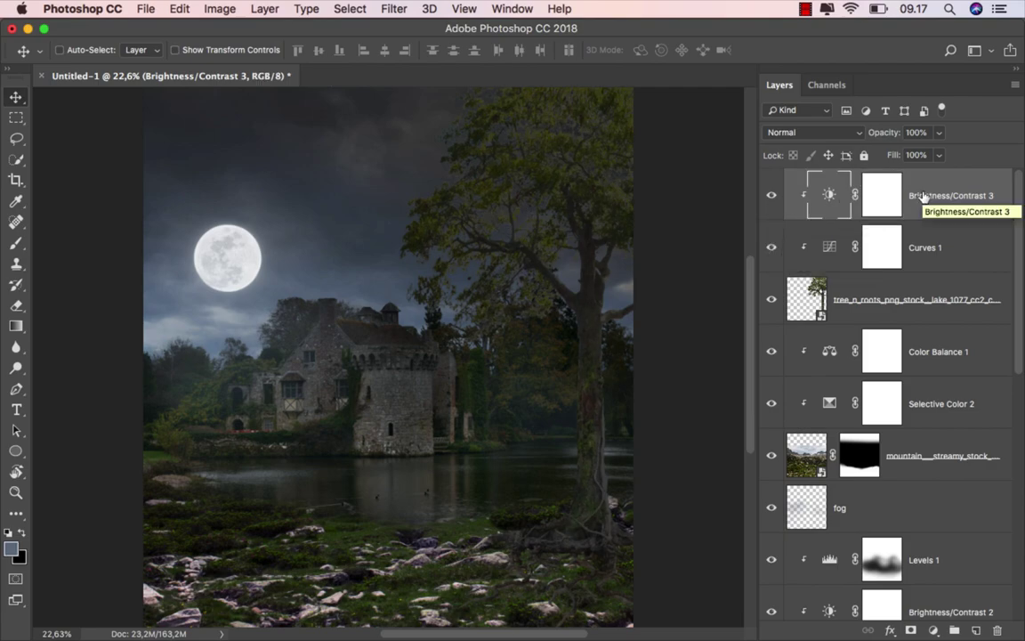
- Add a Color Balance 2 layer clipped to the tree
click(931, 631)
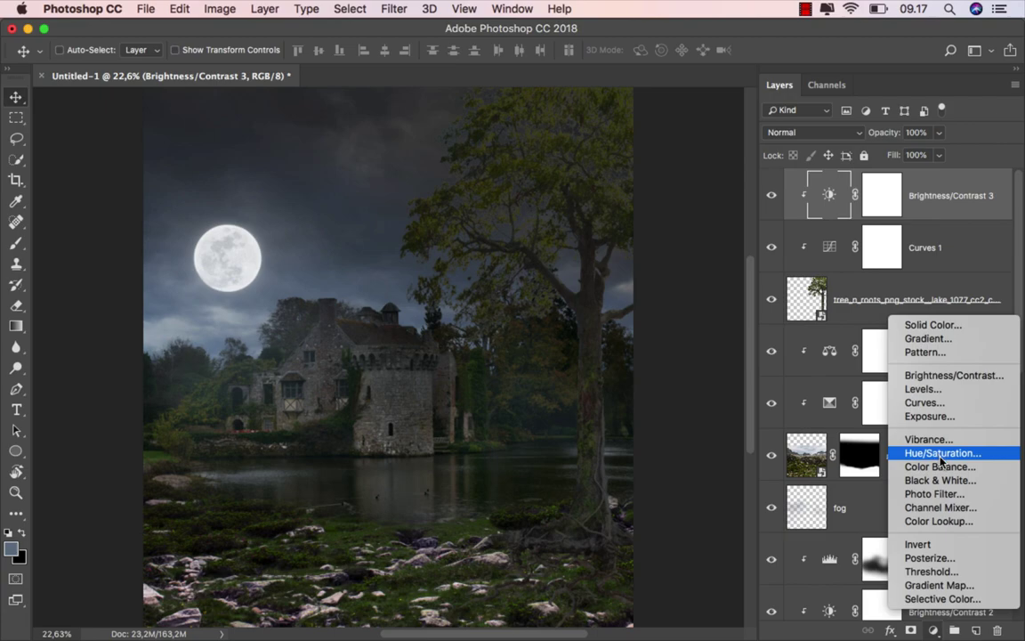
click(938, 466)
click(637, 581)
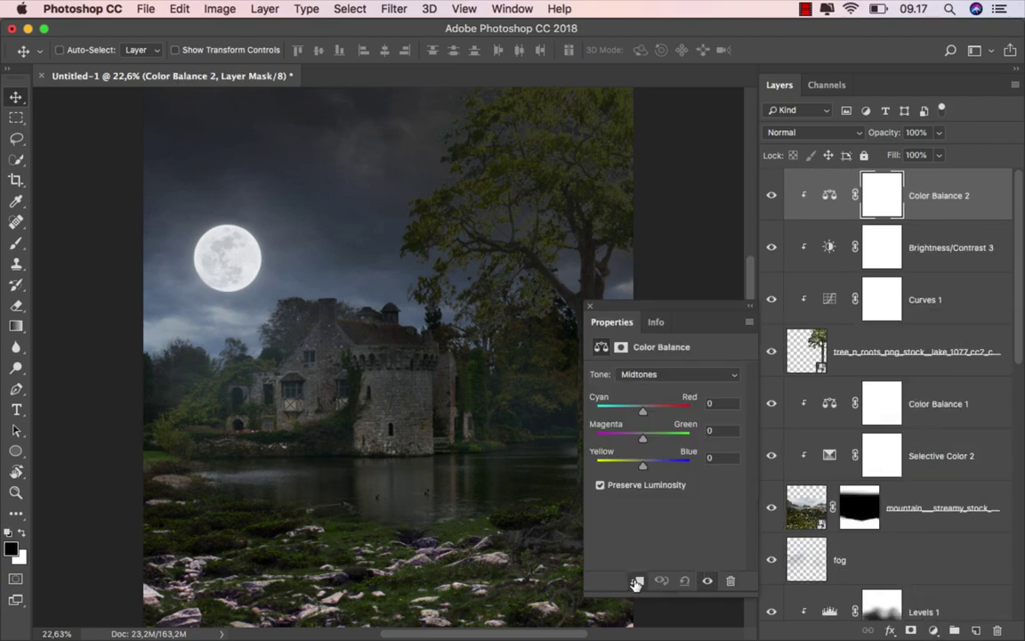
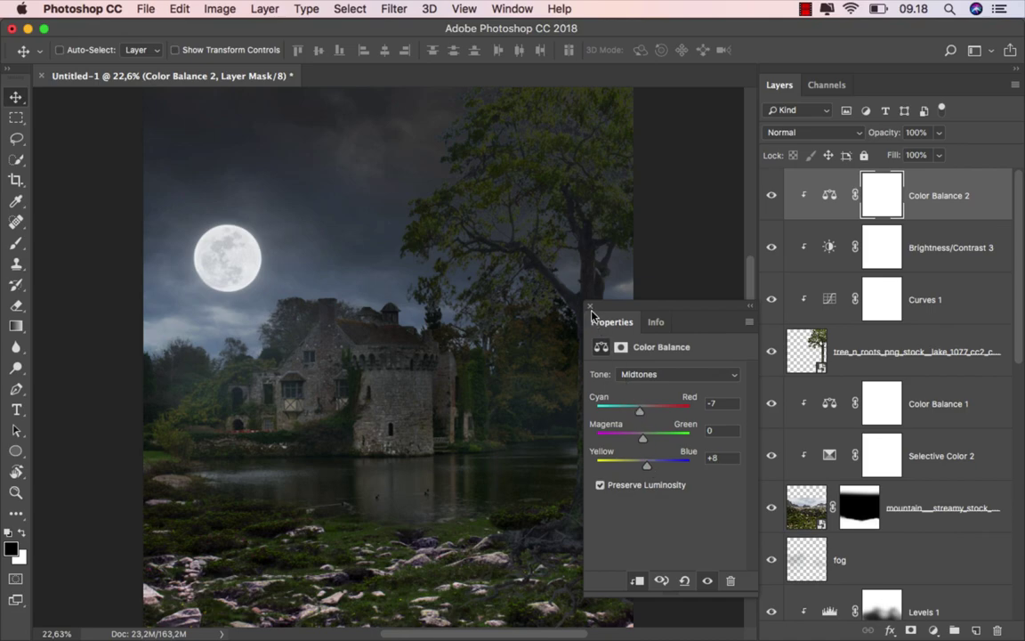
- Switch the tree's Color Balance 2 tone range to Shadows and close its Properties panel
click(648, 373)
click(648, 374)
click(648, 374)
click(648, 361)
click(590, 306)
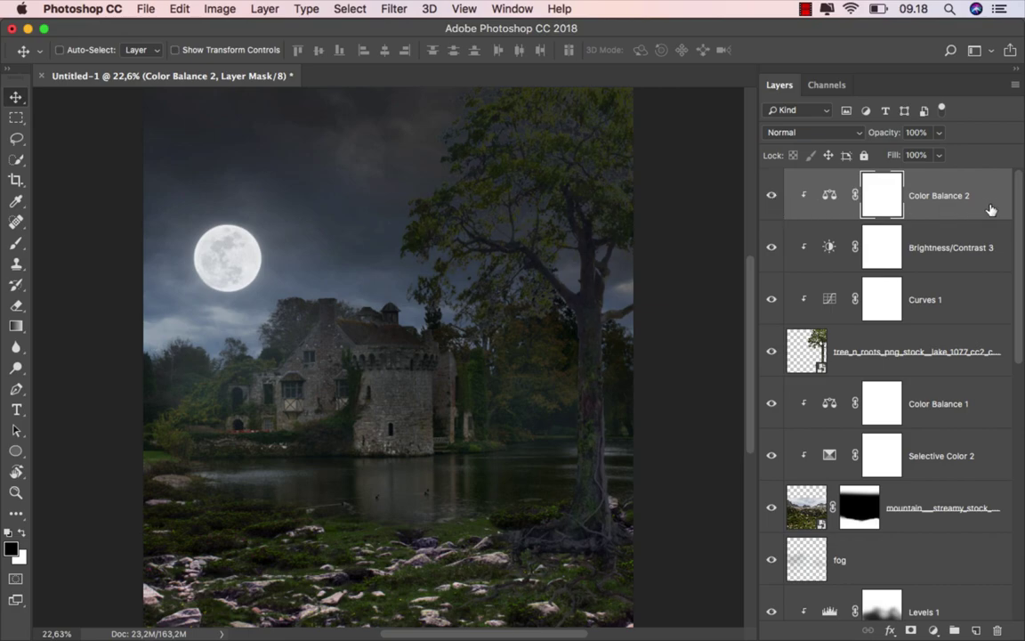
- Add a Hue/Saturation adjustment clipped to the top of the tree's stack
key(super+2)
click(933, 629)
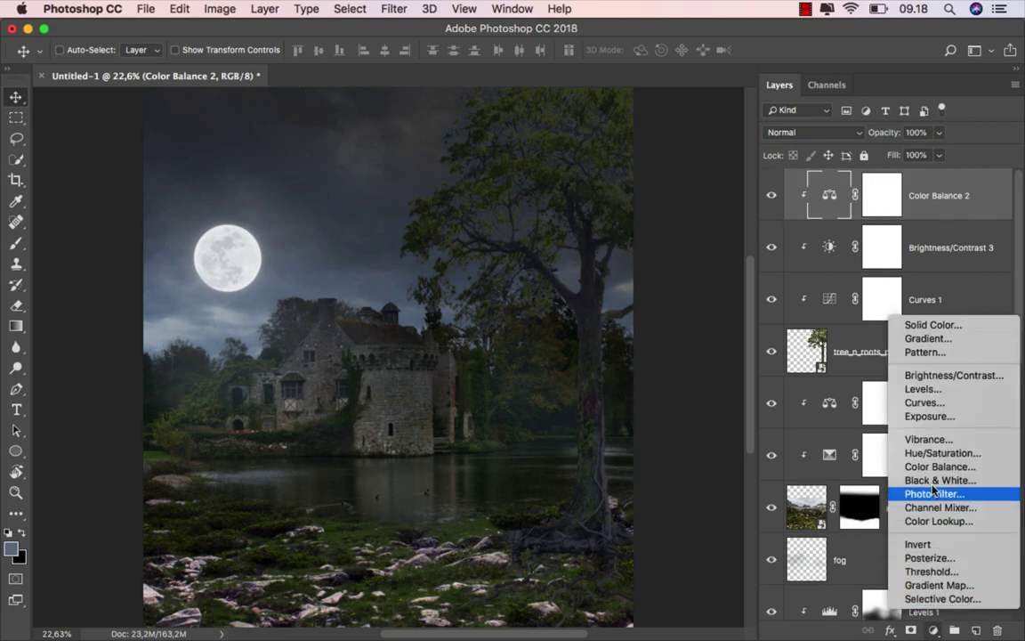
click(941, 456)
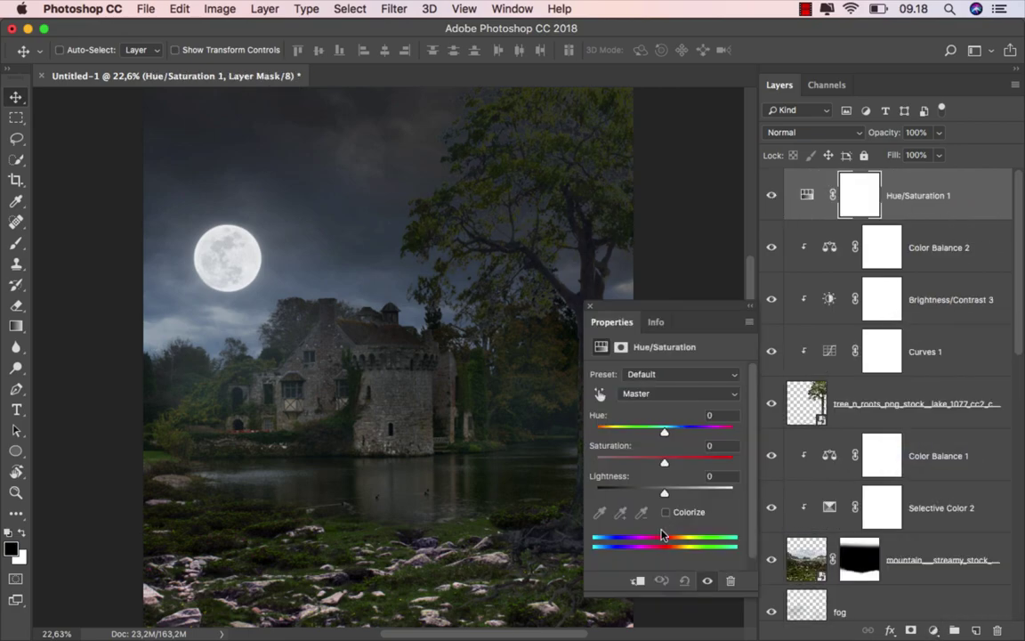
click(637, 579)
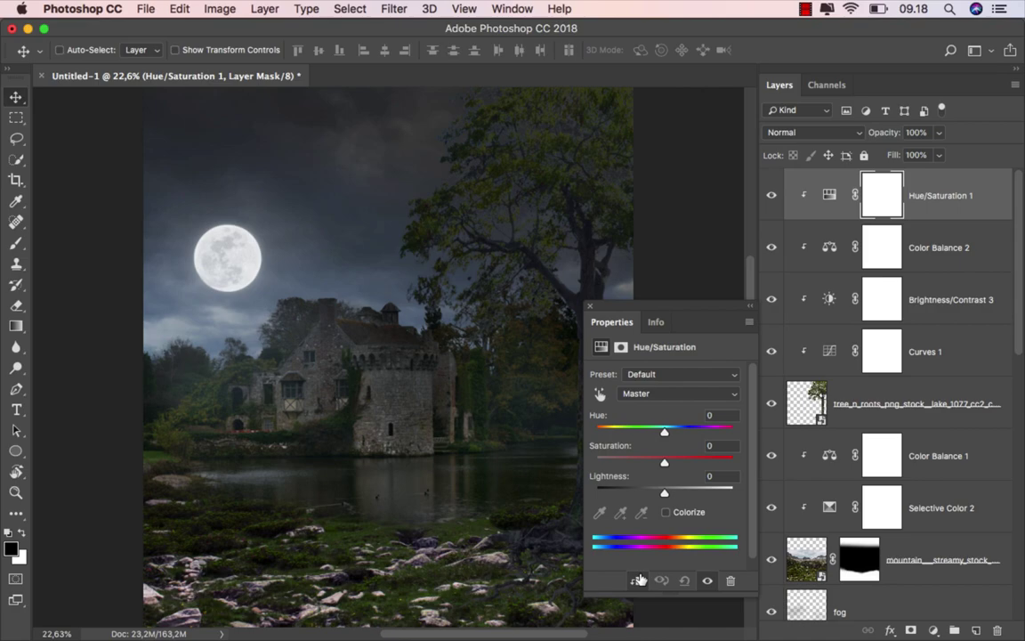
- Set Blues saturation to −100, close Properties, and select the tree and roots layer
click(672, 394)
click(681, 458)
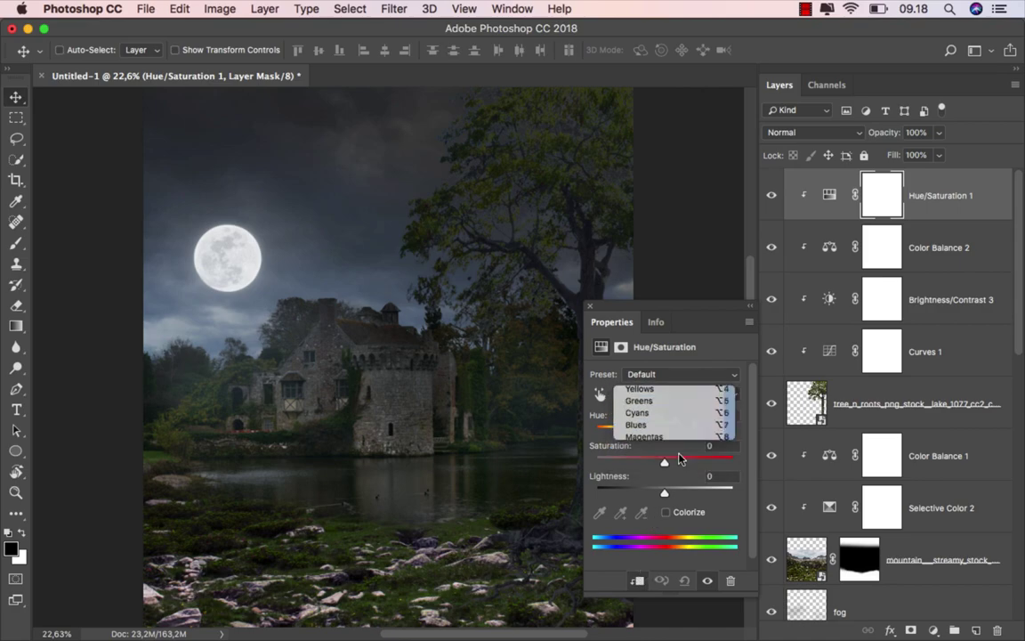
mouse_move(665, 461)
mouse_down()
mouse_move(735, 460)
mouse_move(577, 460)
mouse_up()
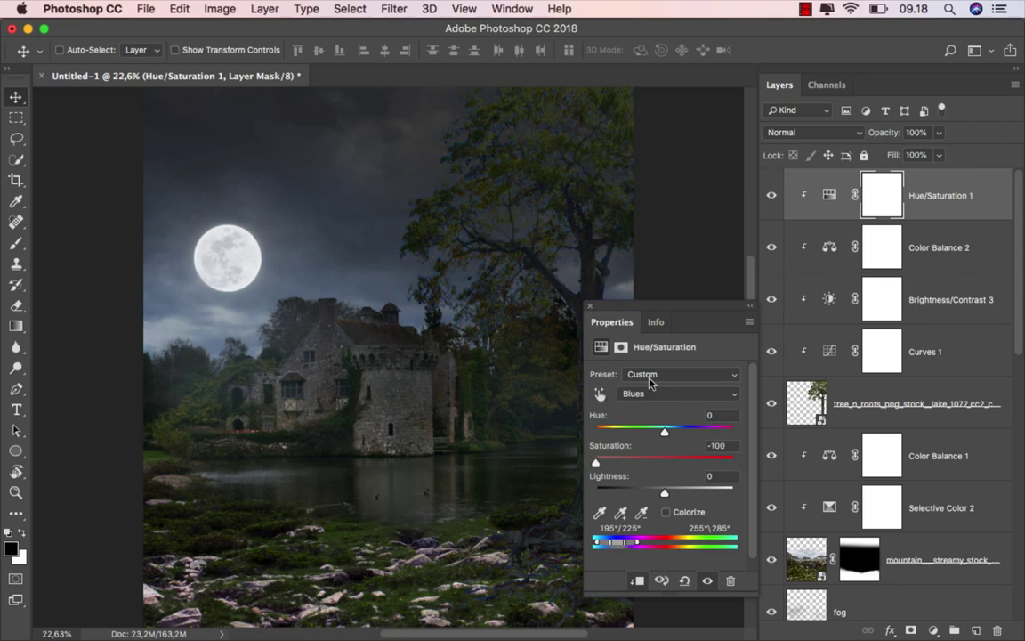
click(592, 308)
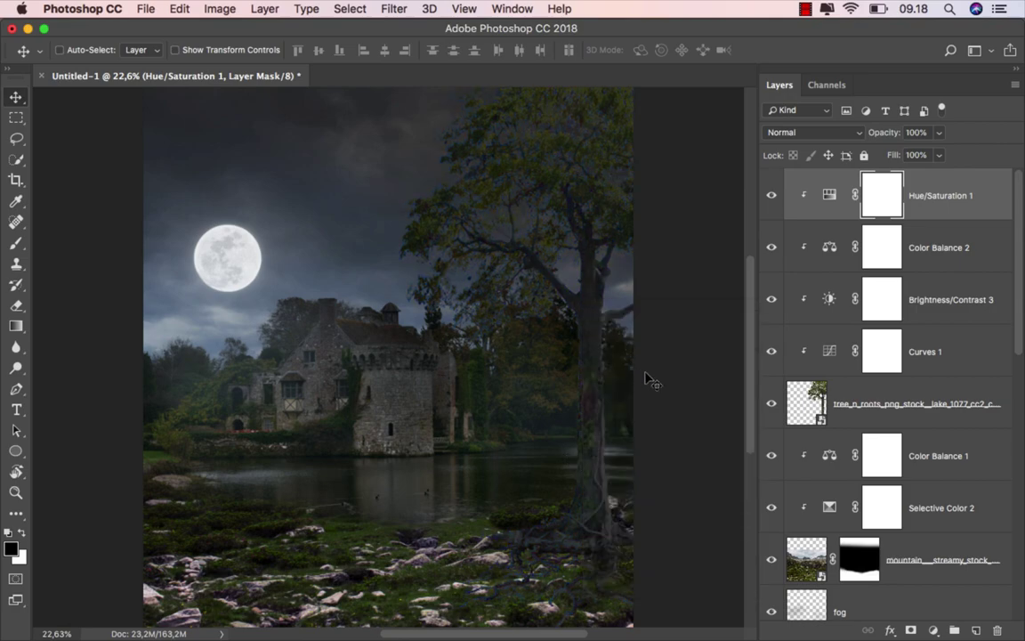
click(770, 197)
key(ctrl+2)
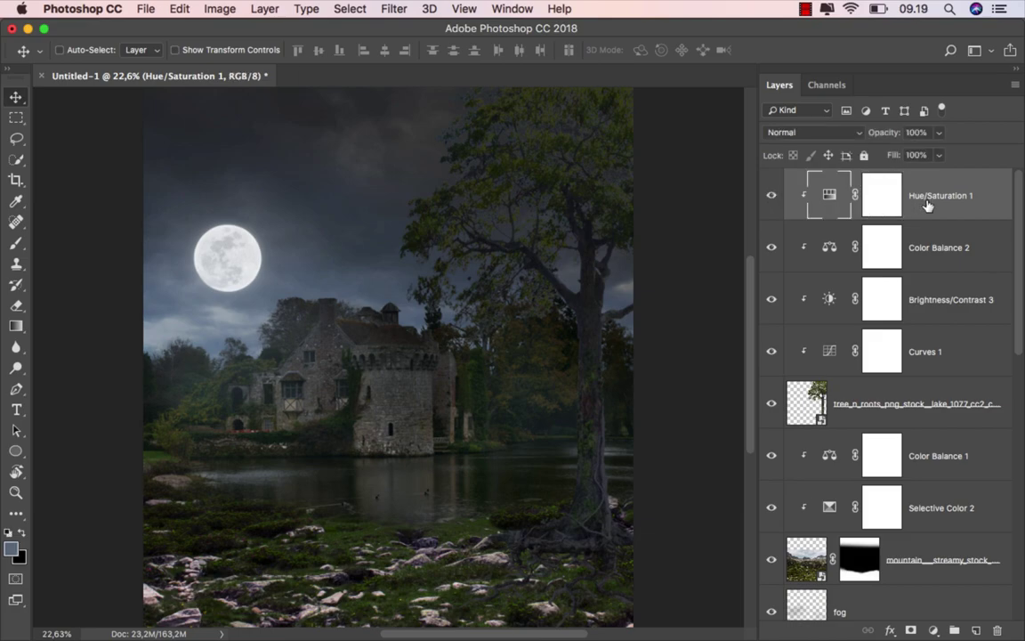
click(854, 406)
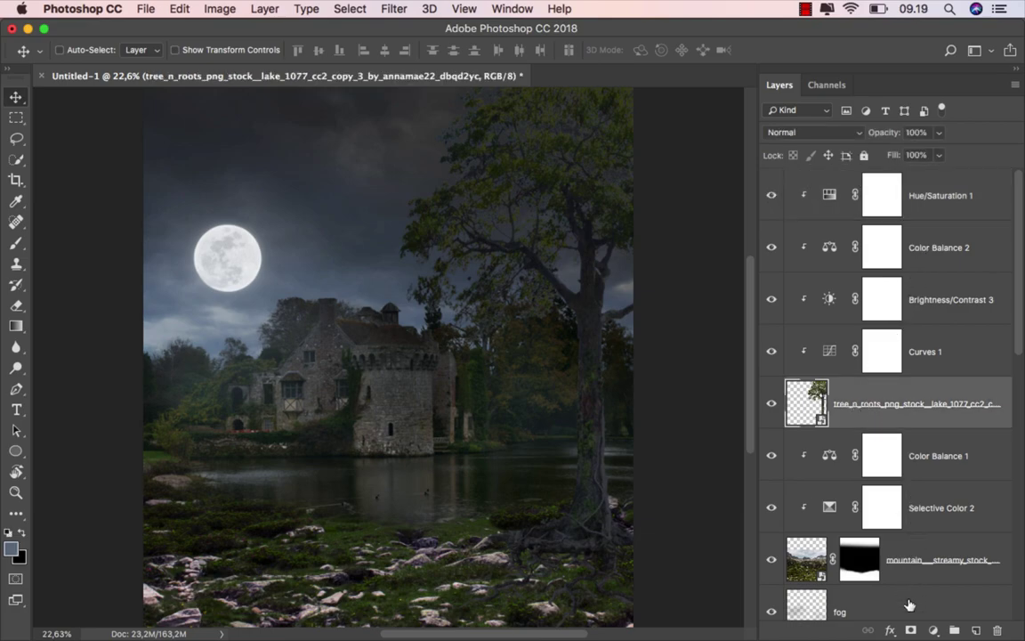
- Add a mask to the tree layer and set a regular brush of about 270 px
click(911, 631)
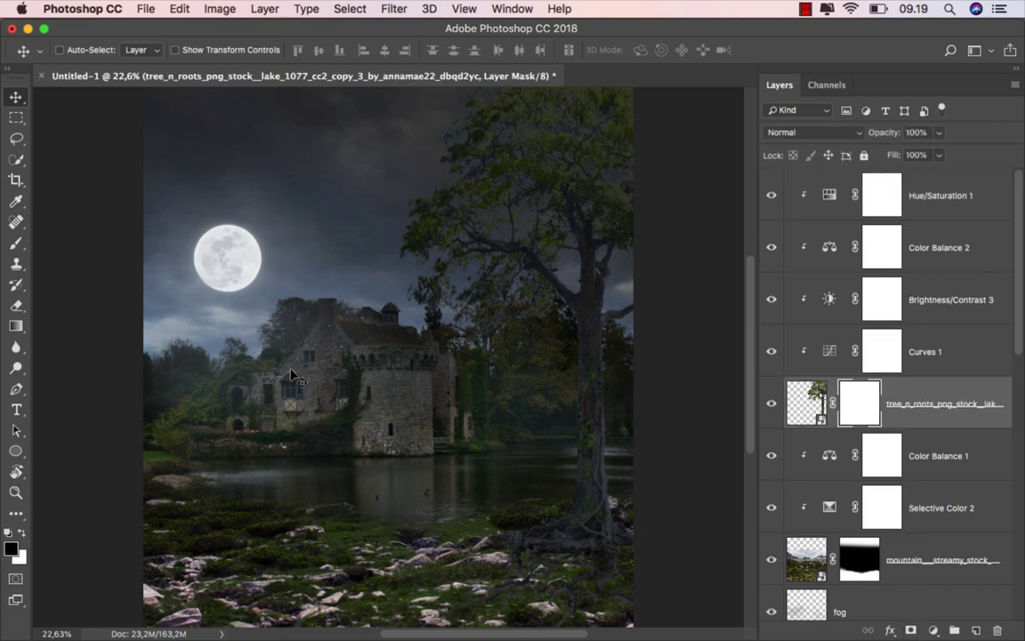
right_click(22, 250)
click(40, 223)
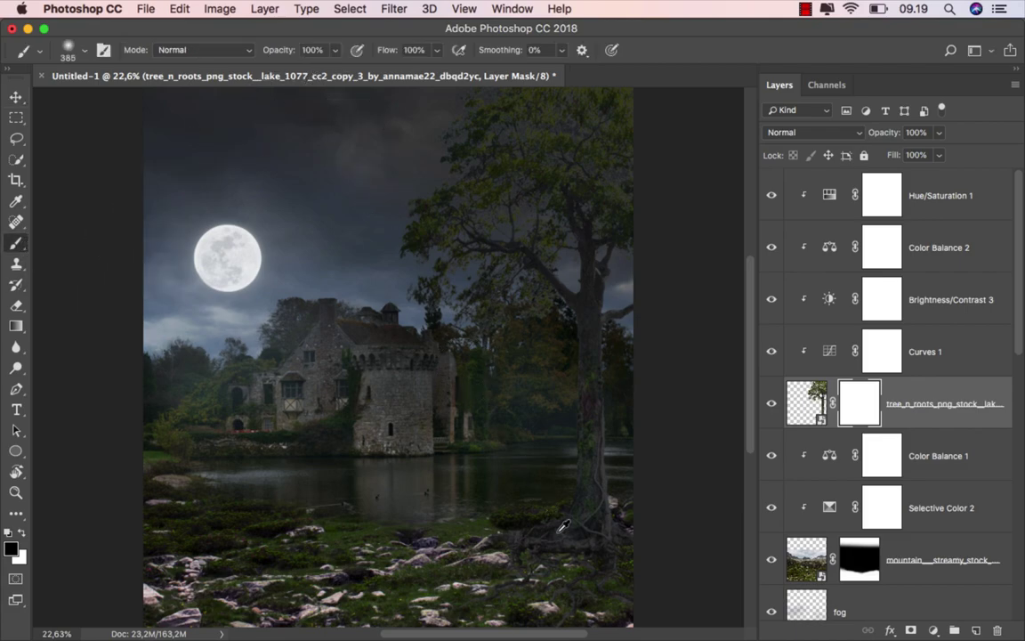
scroll(562, 527, up, 3)
drag(515, 467, 445, 401)
drag(378, 445, 329, 447)
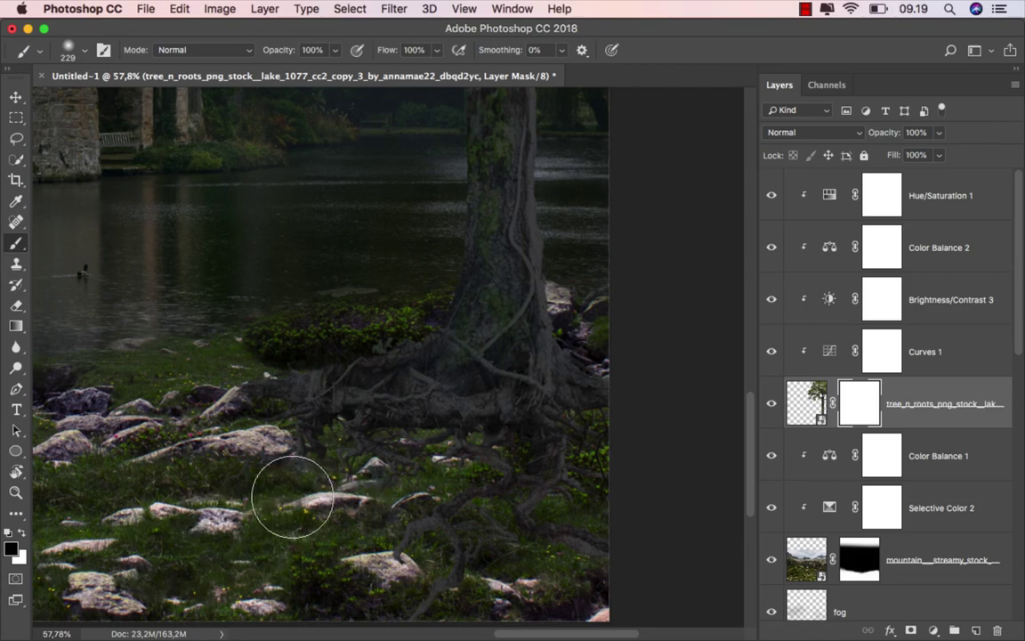
- Paint black over the lower-right roots, then target the tree layer's image
mouse_move(519, 528)
mouse_down()
mouse_move(547, 529)
mouse_move(525, 512)
mouse_up()
scroll(547, 528, down, 2)
scroll(609, 498, up, 3)
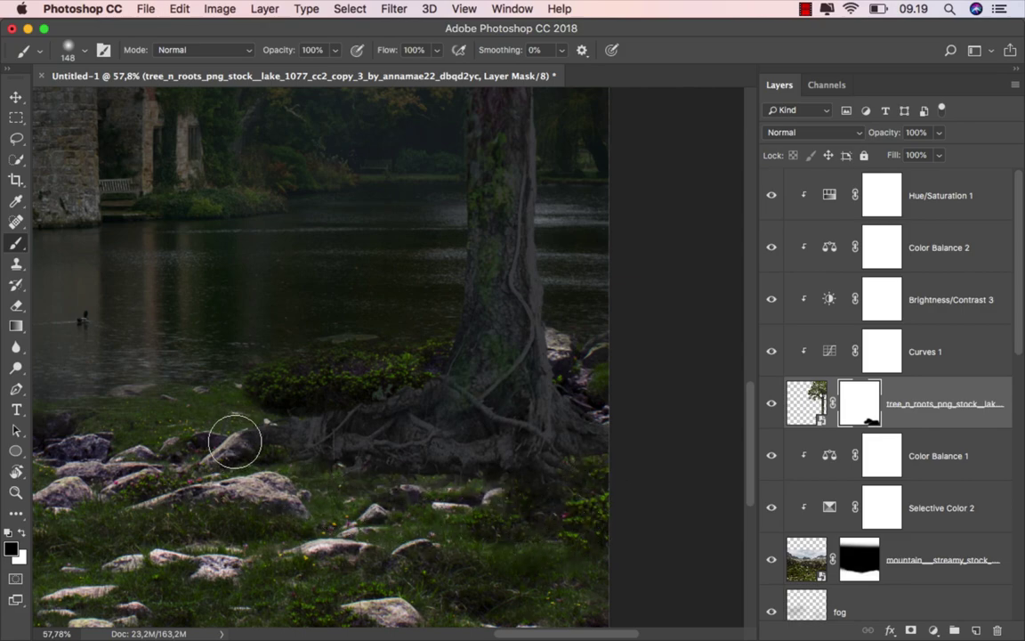
scroll(472, 417, down, 2)
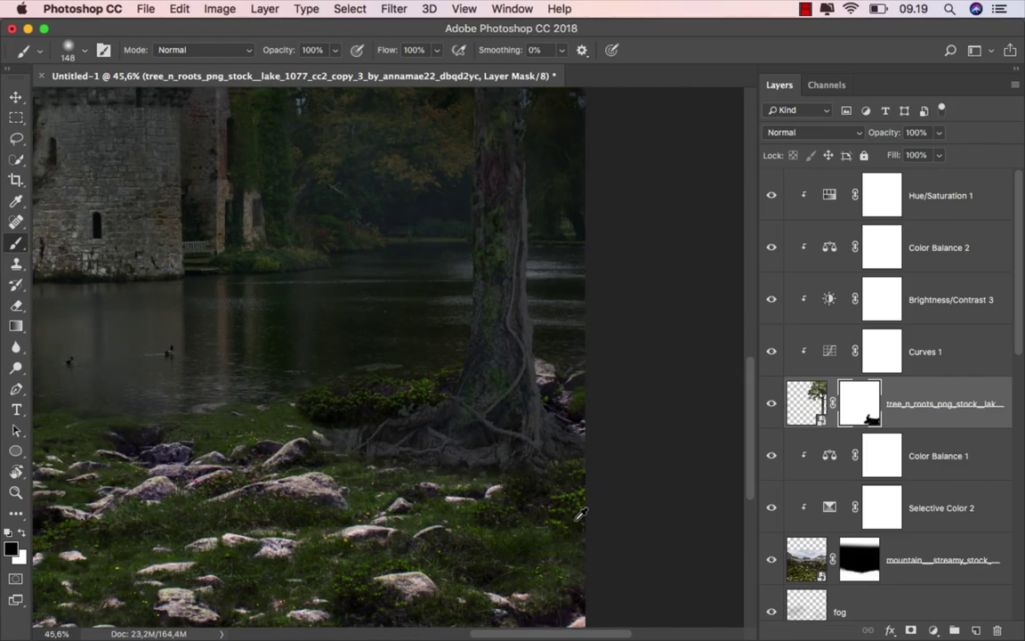
scroll(580, 514, down, 3)
scroll(569, 513, down, 1)
scroll(559, 513, up, 1)
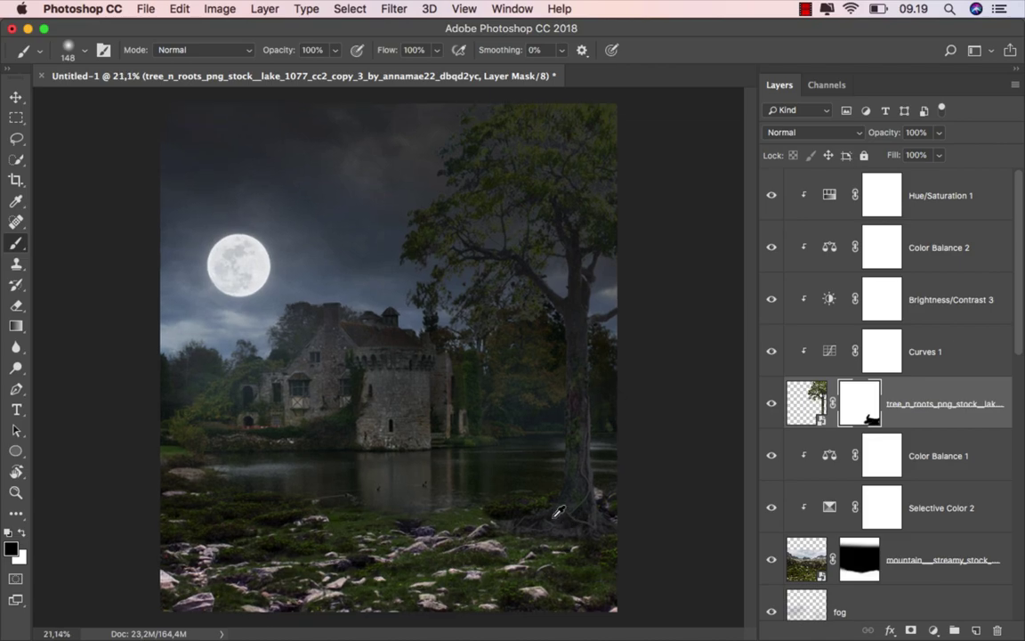
scroll(551, 515, up, 1)
click(805, 400)
- Add a new layer named 'black' clipped above Hue/Saturation 1
key(v)
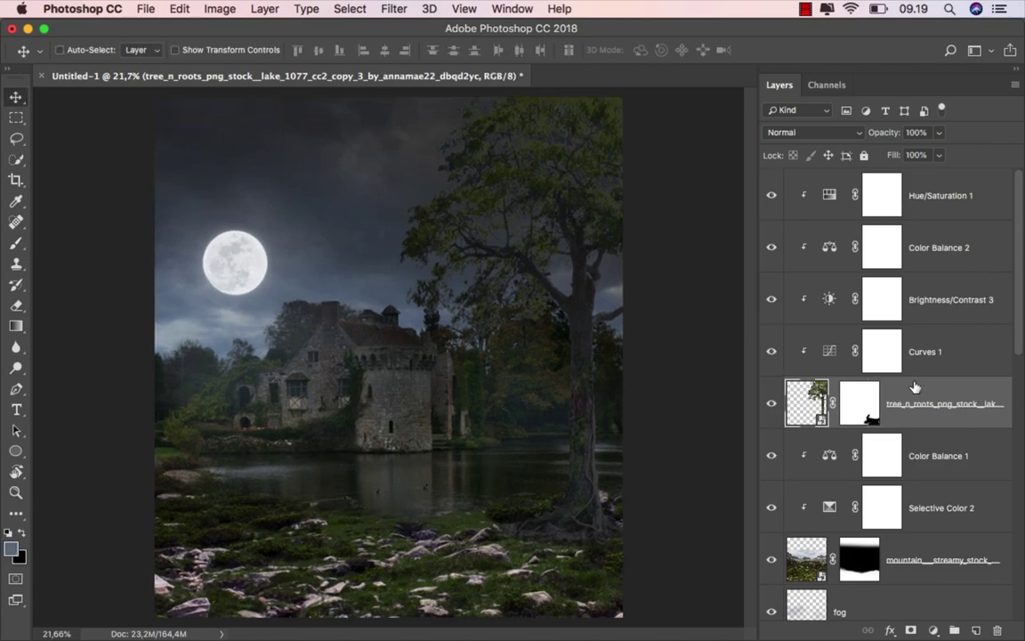
click(959, 206)
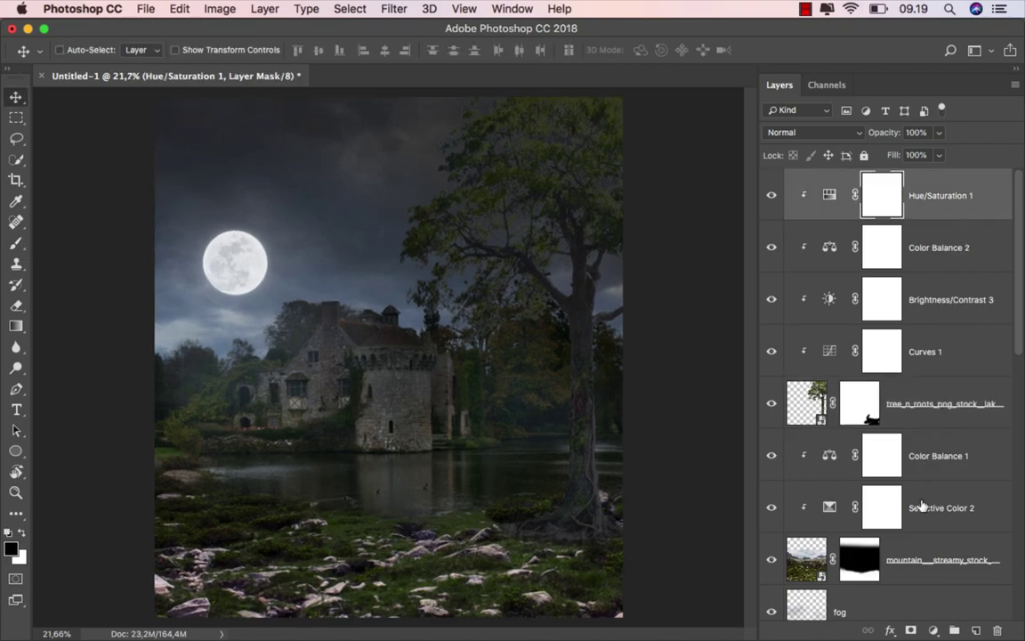
click(975, 629)
right_click(888, 199)
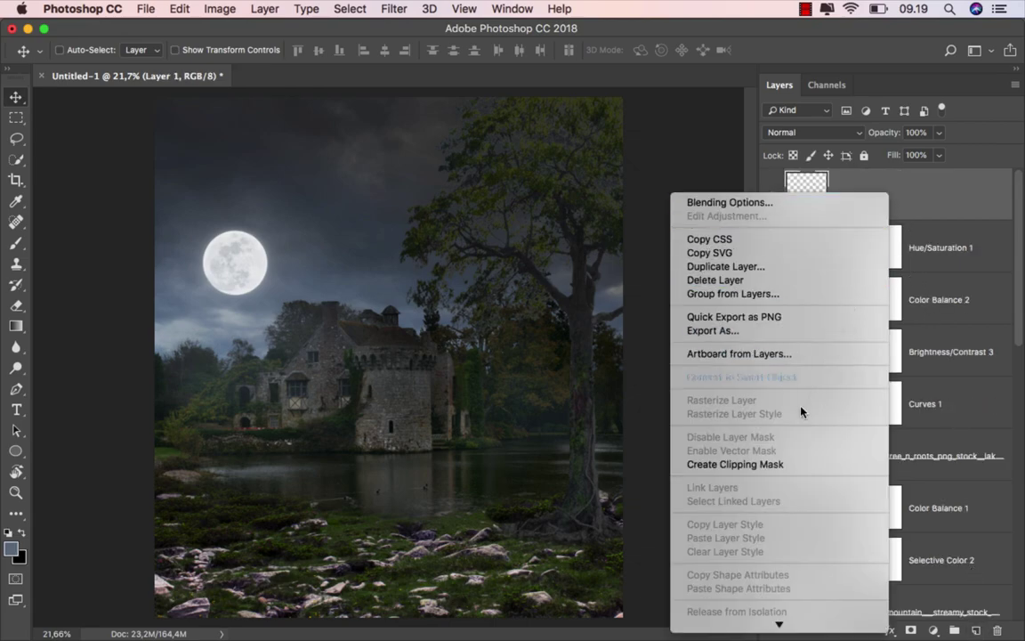
click(708, 418)
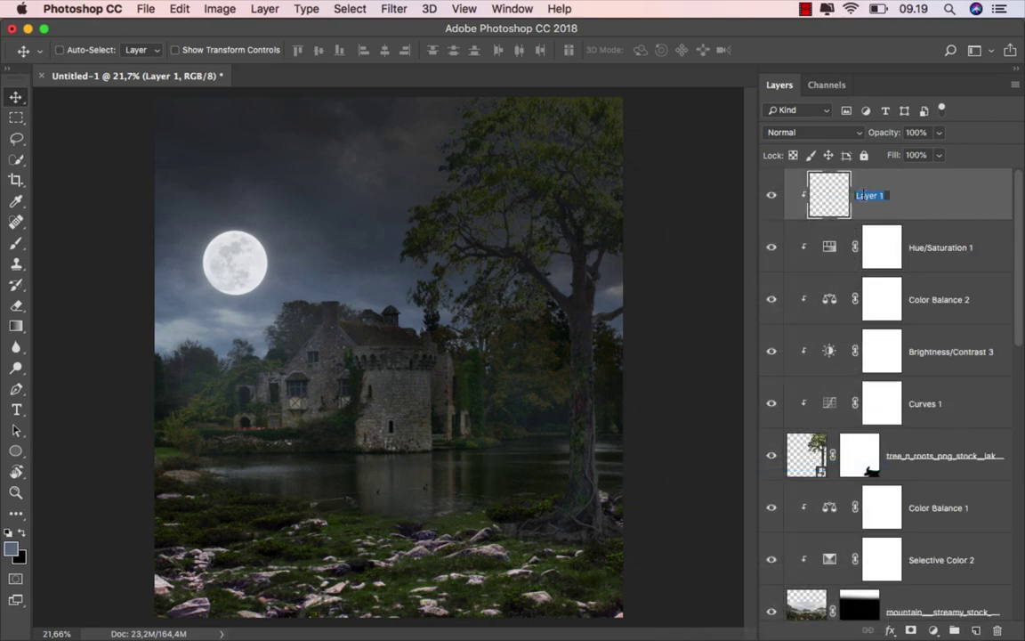
text(black)
key(Return)
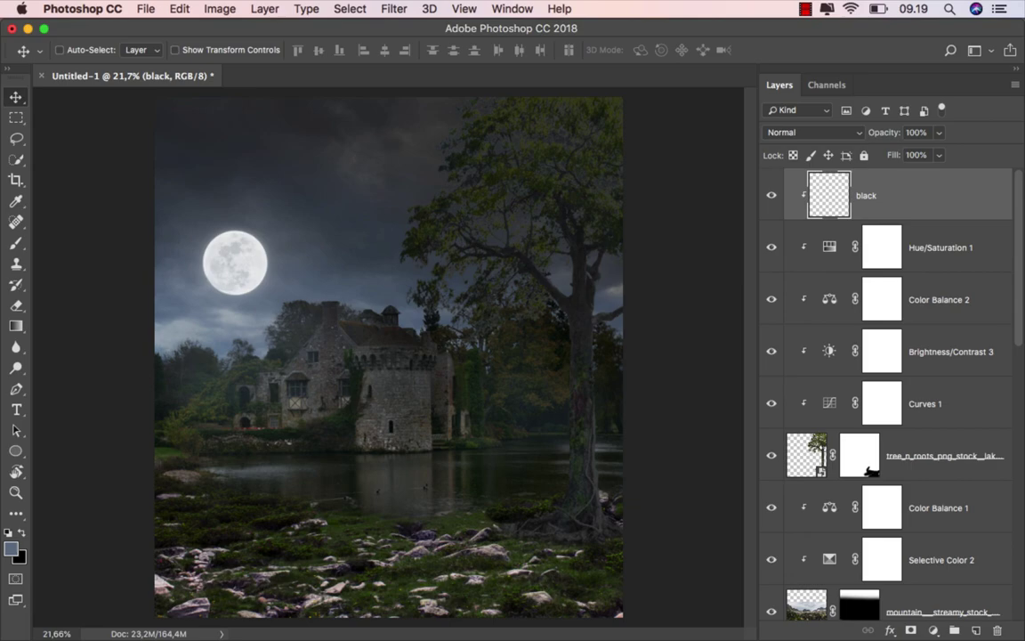
- Paint faint black strokes along the tree trunk with a 10% opacity brush
click(17, 243)
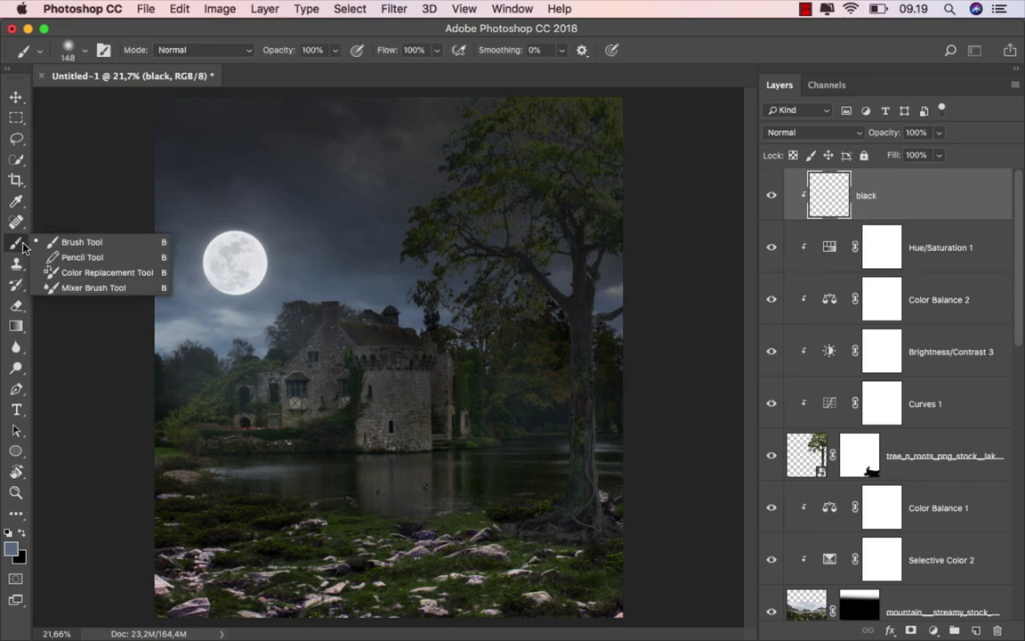
click(8, 534)
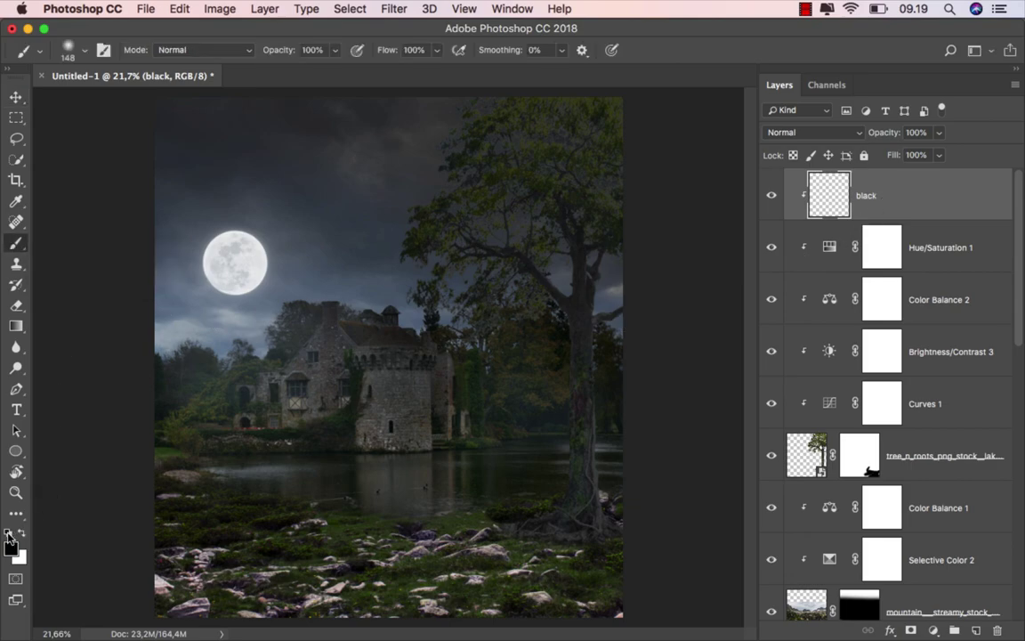
click(334, 50)
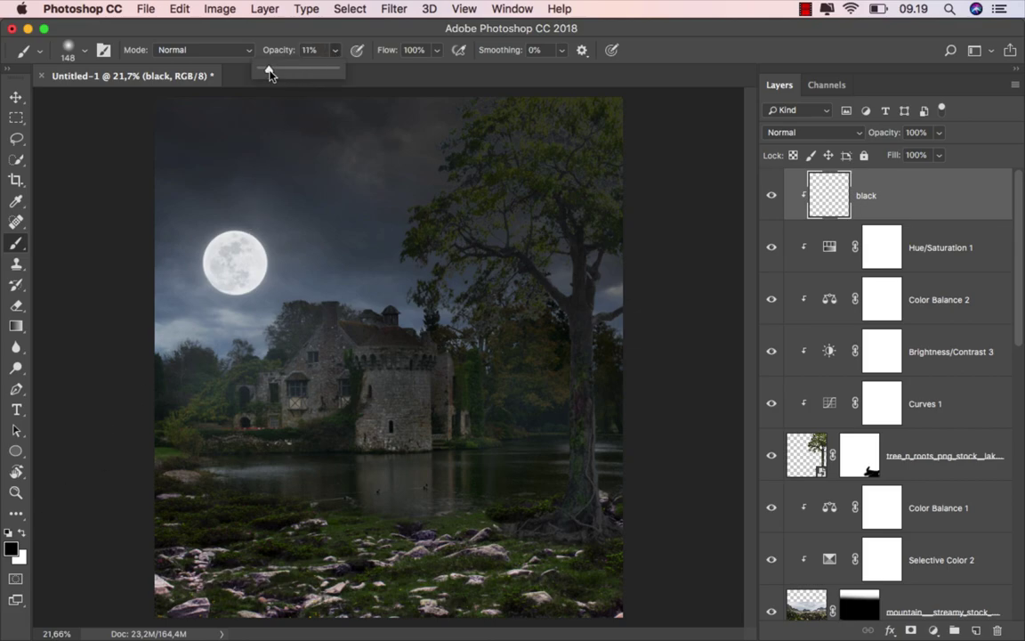
mouse_move(498, 313)
mouse_down()
mouse_move(520, 313)
mouse_move(526, 476)
mouse_move(522, 304)
mouse_move(542, 546)
mouse_up()
scroll(629, 408, up, 2)
scroll(588, 398, up, 3)
scroll(516, 311, right, 2)
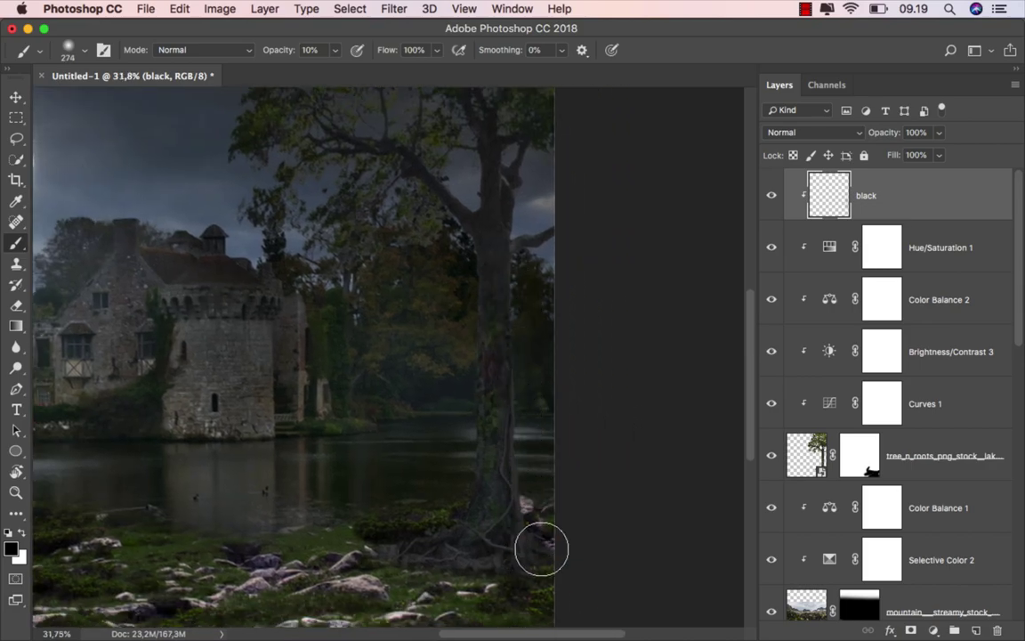
mouse_move(515, 487)
mouse_down()
mouse_move(526, 201)
mouse_move(538, 195)
mouse_move(522, 236)
mouse_move(518, 549)
mouse_move(472, 563)
mouse_up()
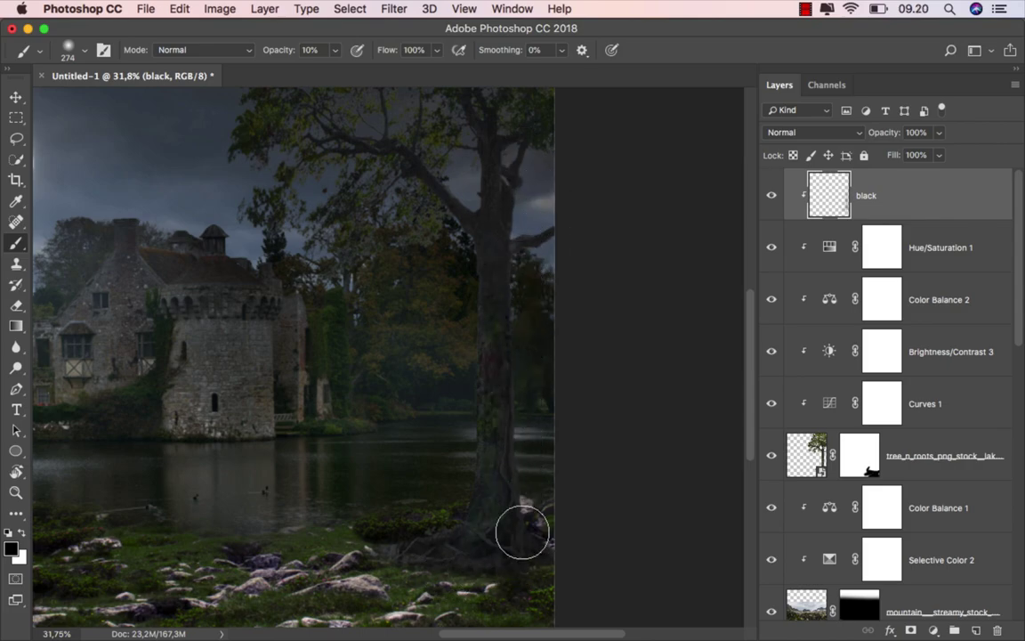
scroll(552, 498, down, 3)
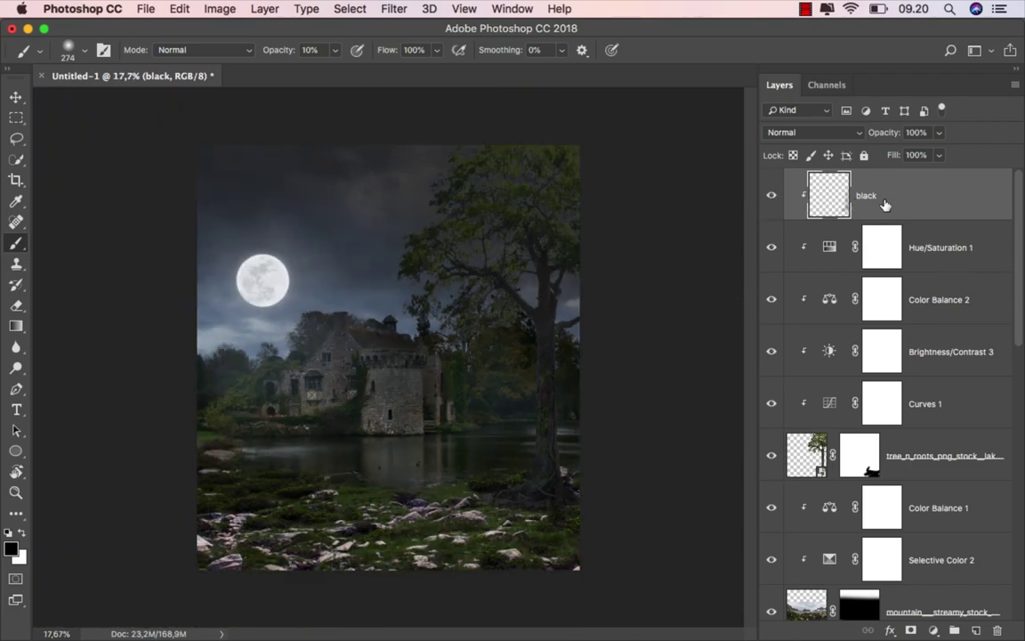
- Add a new clipped layer named 'light' above 'black'
click(979, 630)
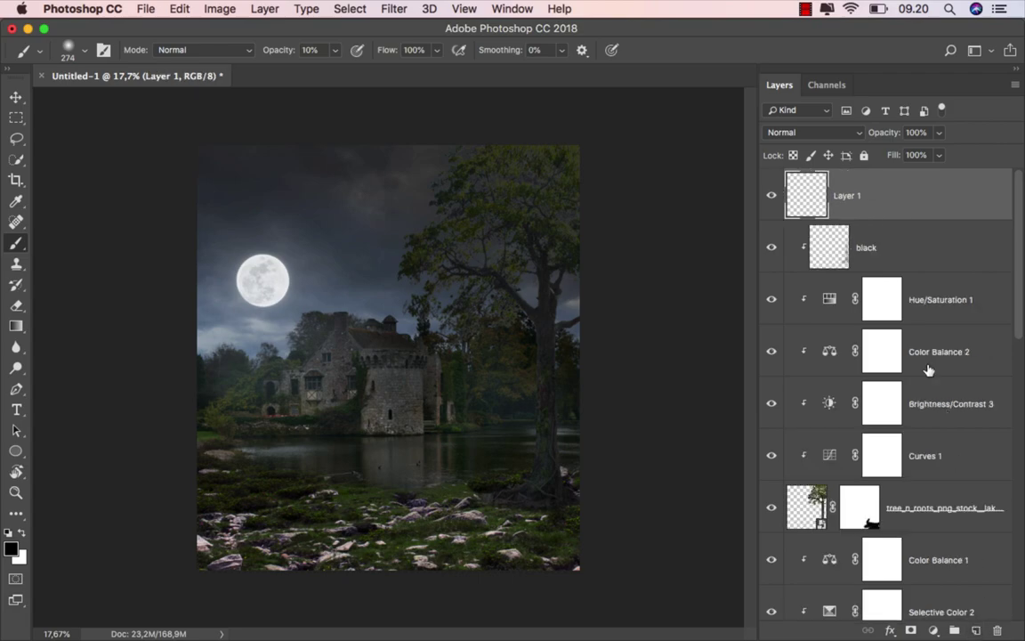
right_click(877, 201)
click(790, 465)
text(light)
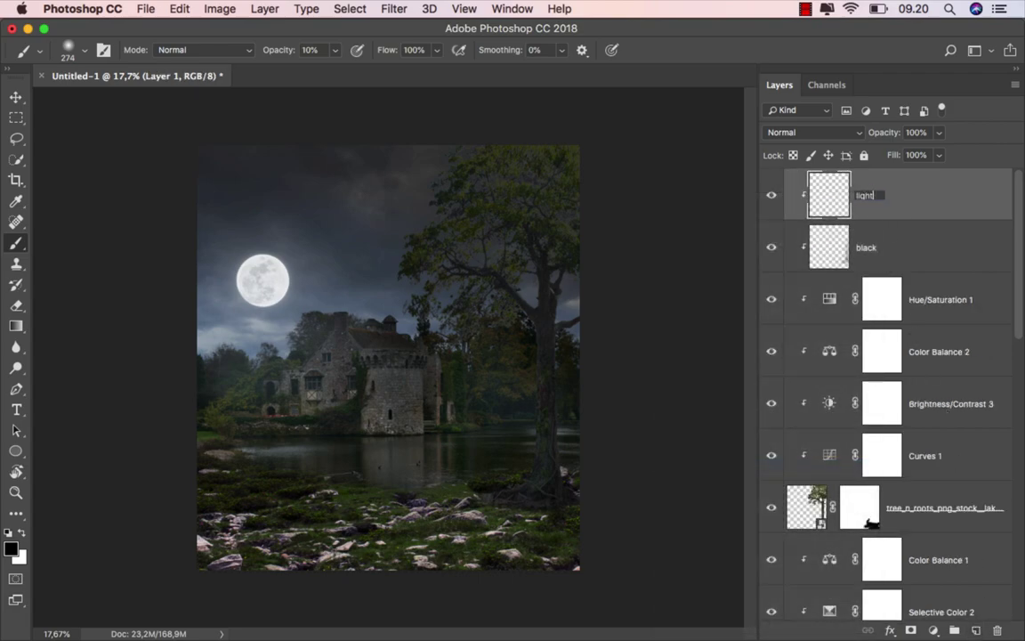
key(Return)
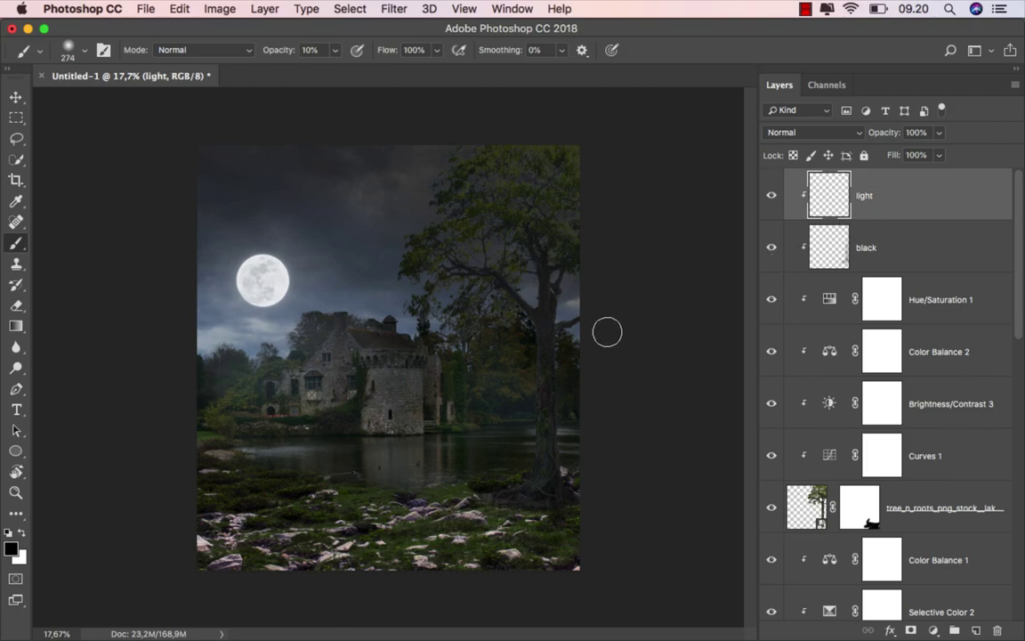
- Paint a faint white highlight down the trunk with an 85 px brush, resizing to 184
scroll(472, 329, up, 1)
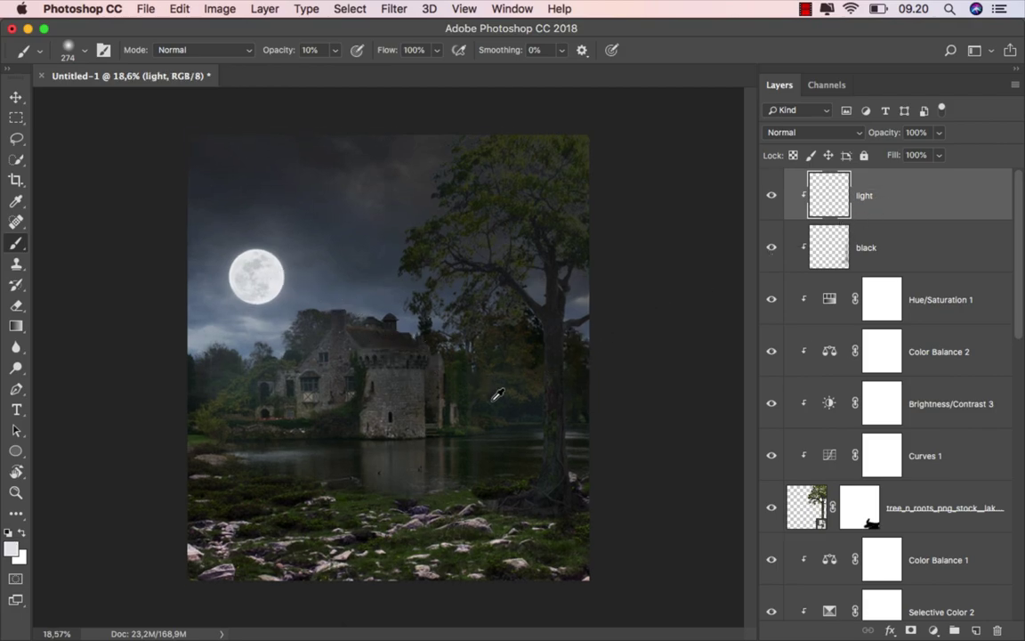
scroll(497, 394, up, 5)
scroll(544, 377, right, 3)
drag(500, 268, 461, 268)
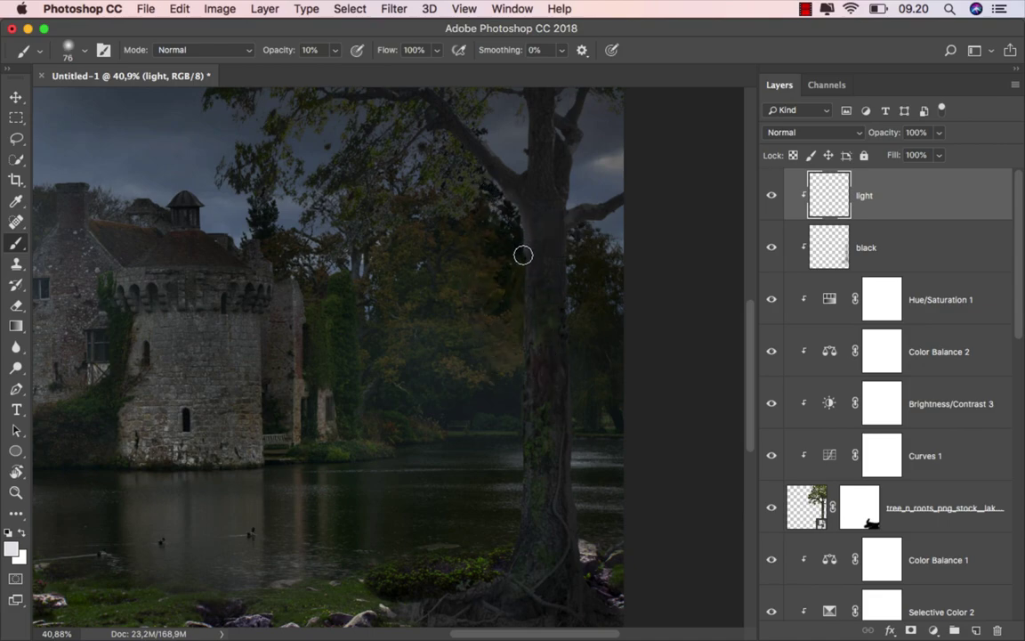
mouse_move(522, 255)
mouse_down()
mouse_move(522, 505)
mouse_move(512, 545)
mouse_up()
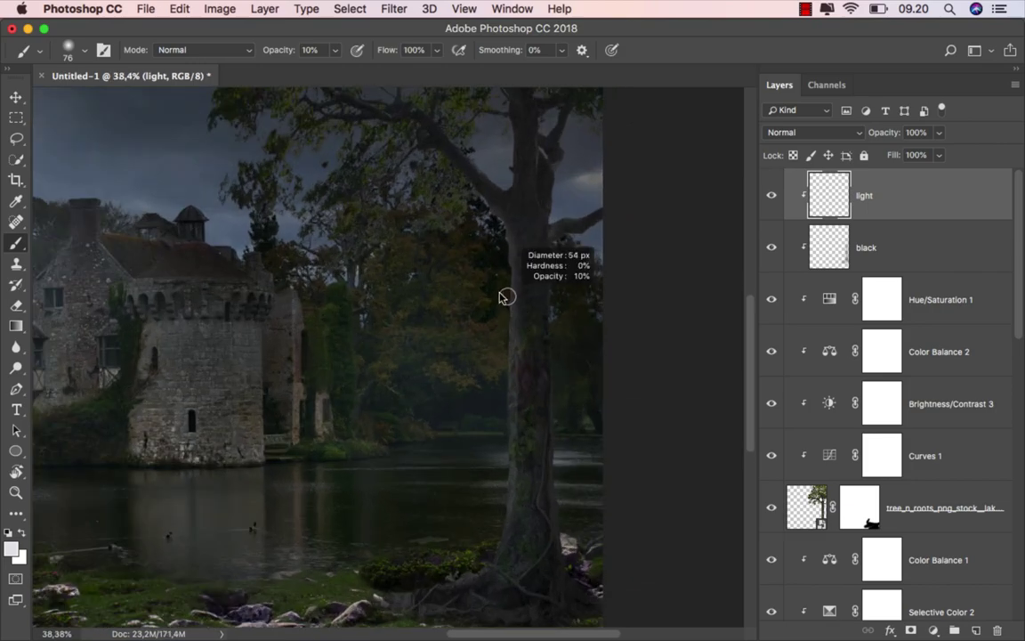
drag(506, 296, 500, 288)
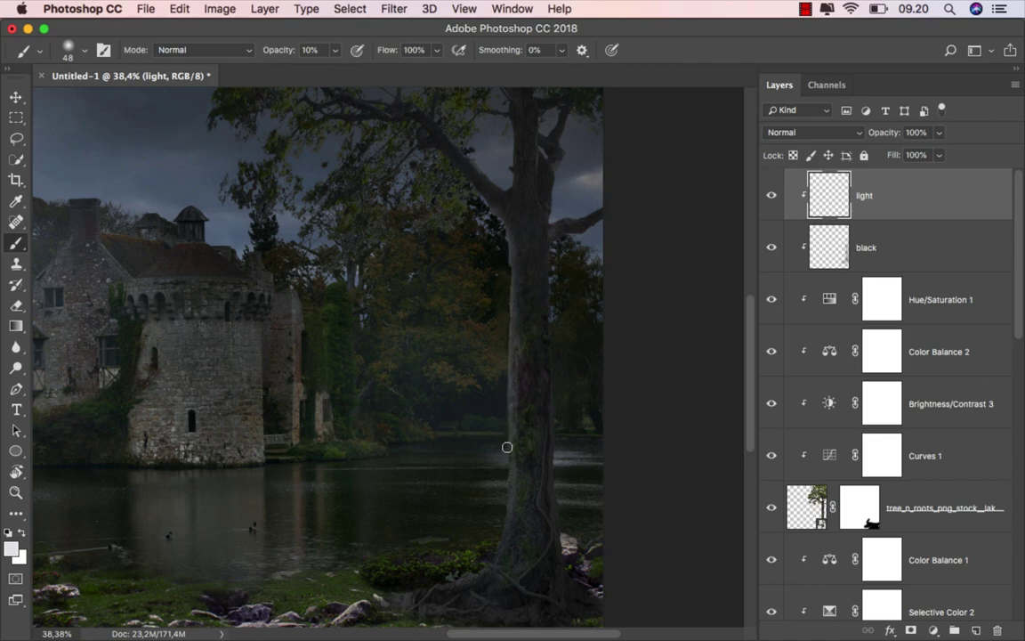
mouse_move(457, 461)
mouse_down()
mouse_move(494, 278)
mouse_move(508, 336)
mouse_move(504, 448)
mouse_move(468, 555)
mouse_up()
- Shrink the brush for finer trunk highlights while zooming around the tree
scroll(468, 555, down, 3)
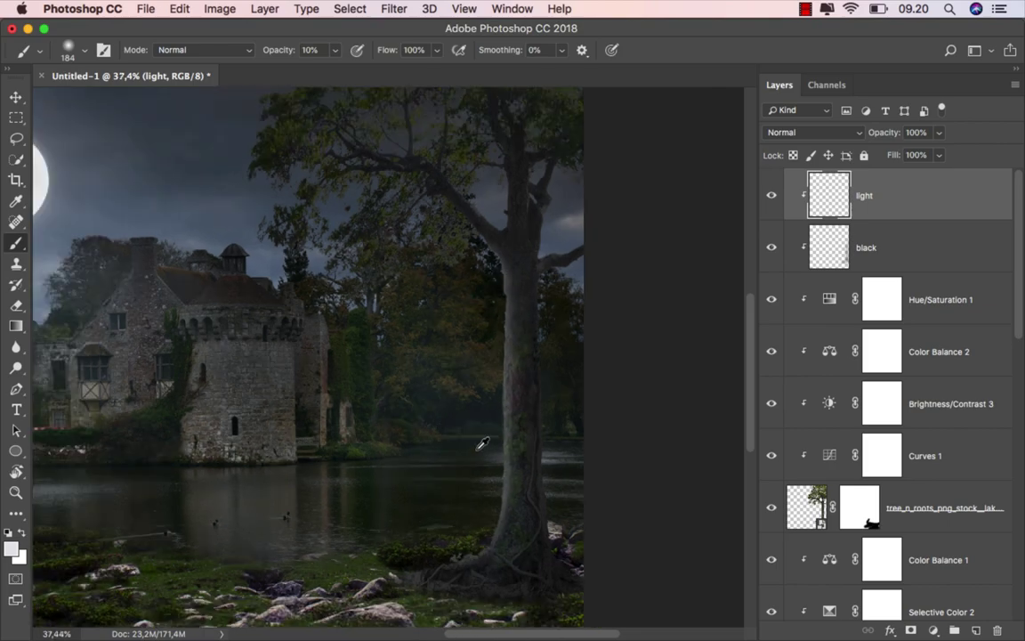
scroll(485, 490, down, 2)
scroll(527, 418, up, 1)
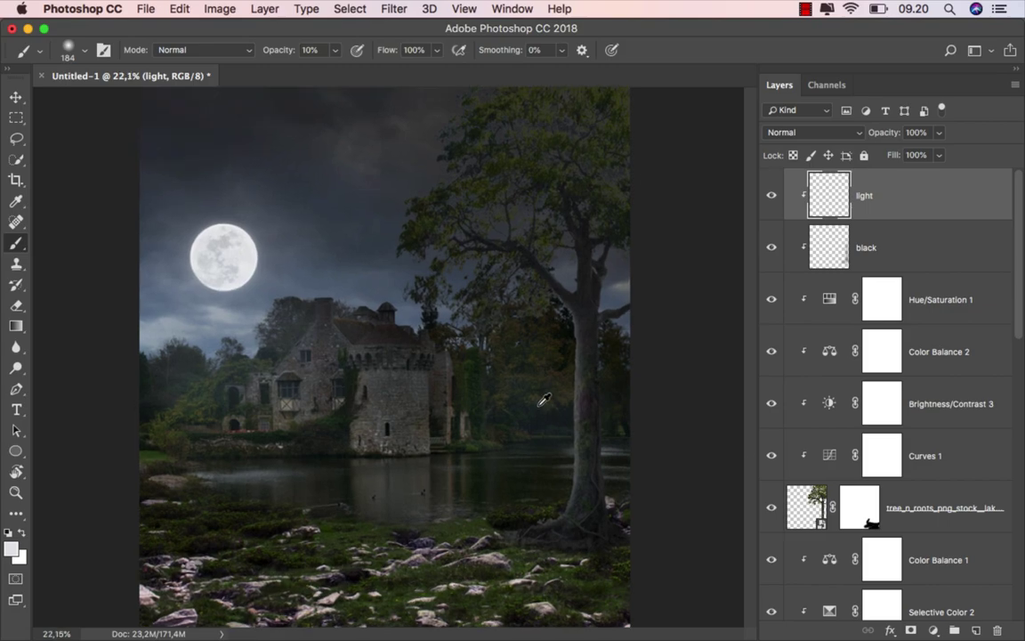
scroll(604, 265, up, 5)
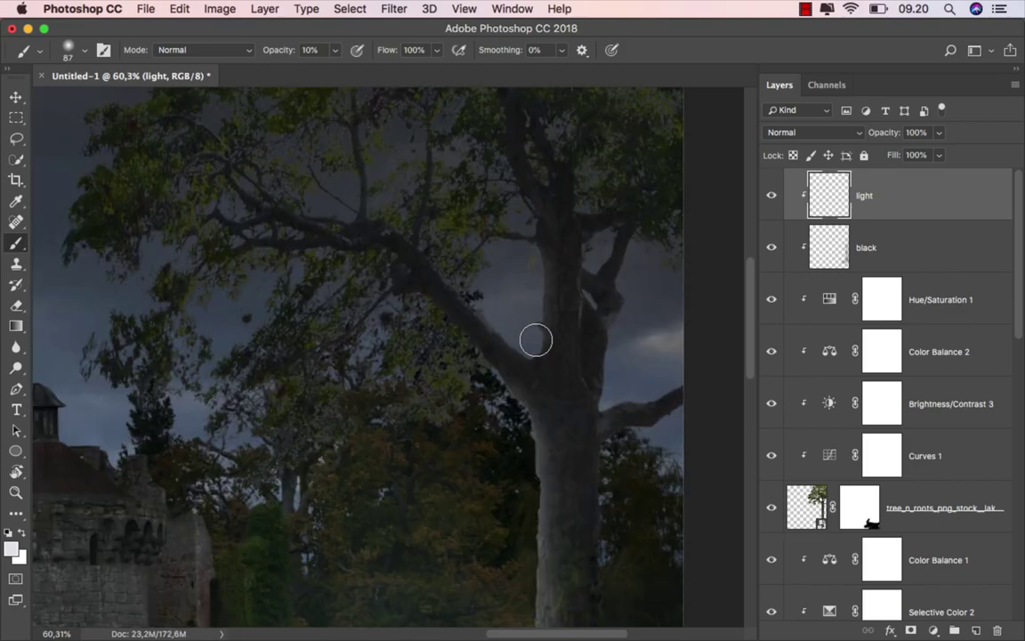
scroll(516, 299, down, 5)
scroll(513, 333, up, 4)
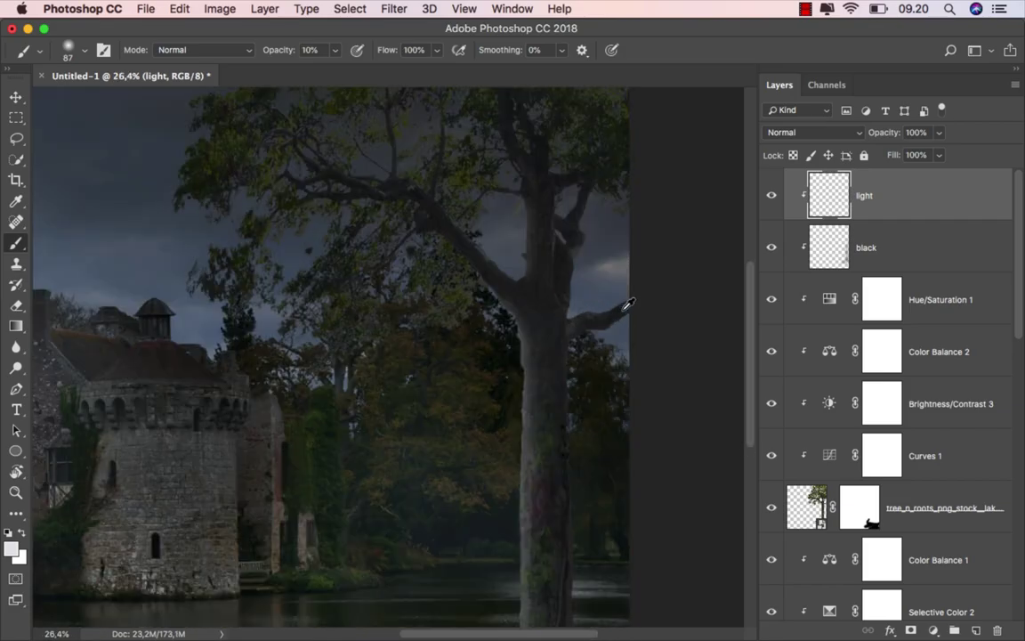
scroll(513, 333, up, 3)
drag(599, 301, 531, 312)
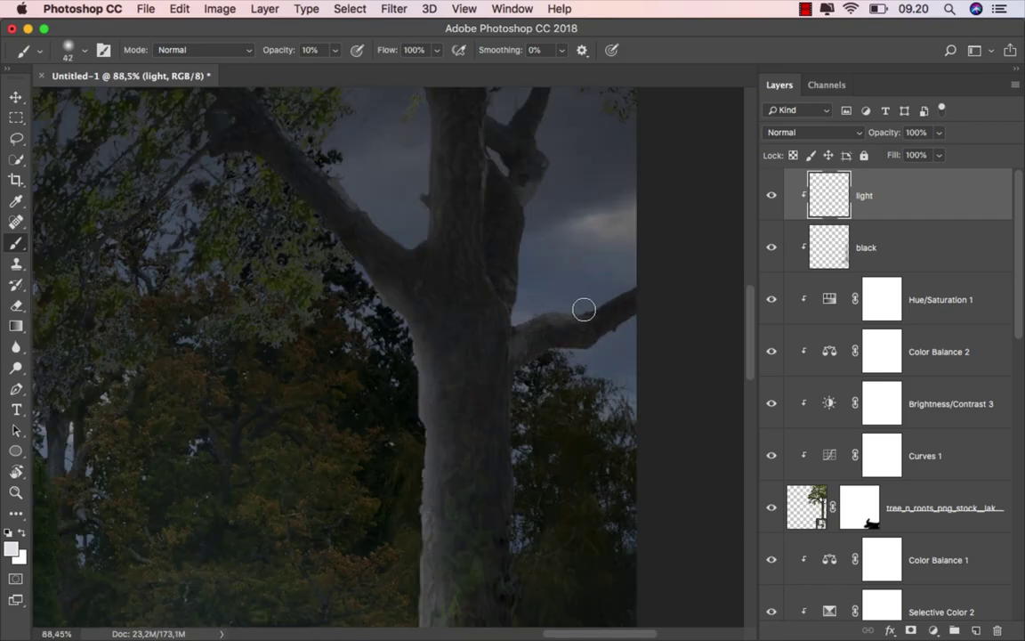
scroll(485, 327, down, 1)
scroll(484, 326, down, 5)
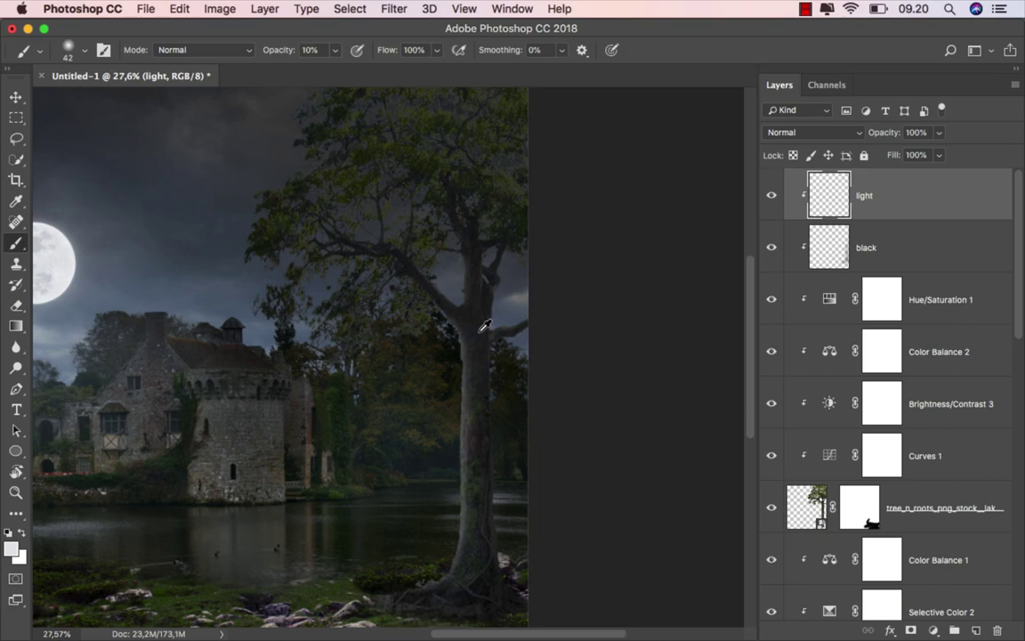
scroll(485, 326, down, 2)
scroll(485, 327, up, 1)
scroll(484, 326, up, 1)
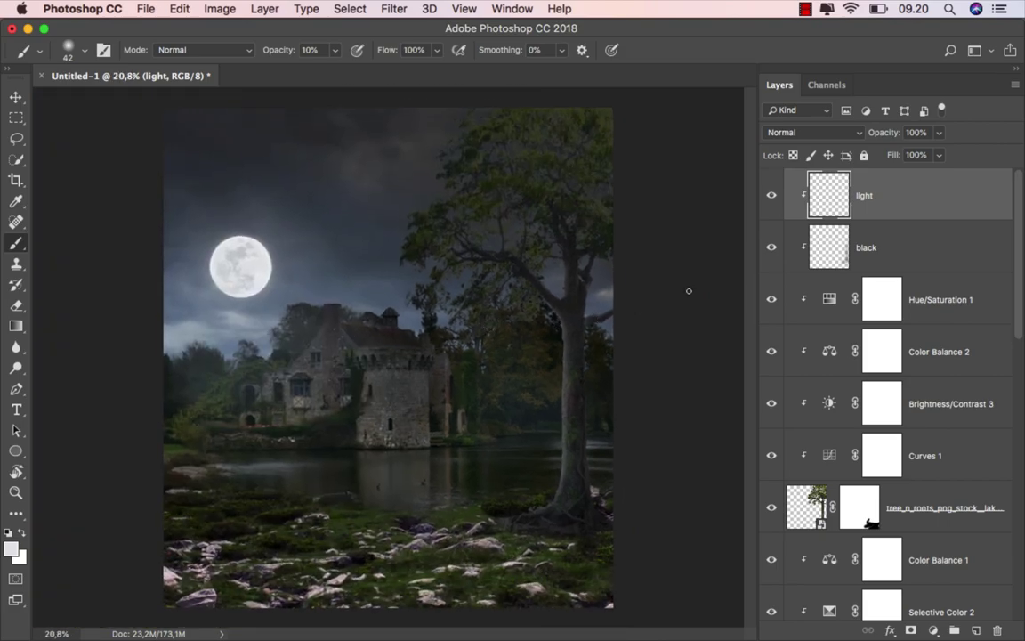
- Compare the light layer, then add a new clipped layer named 'light2'
click(771, 199)
click(772, 201)
click(968, 630)
right_click(884, 195)
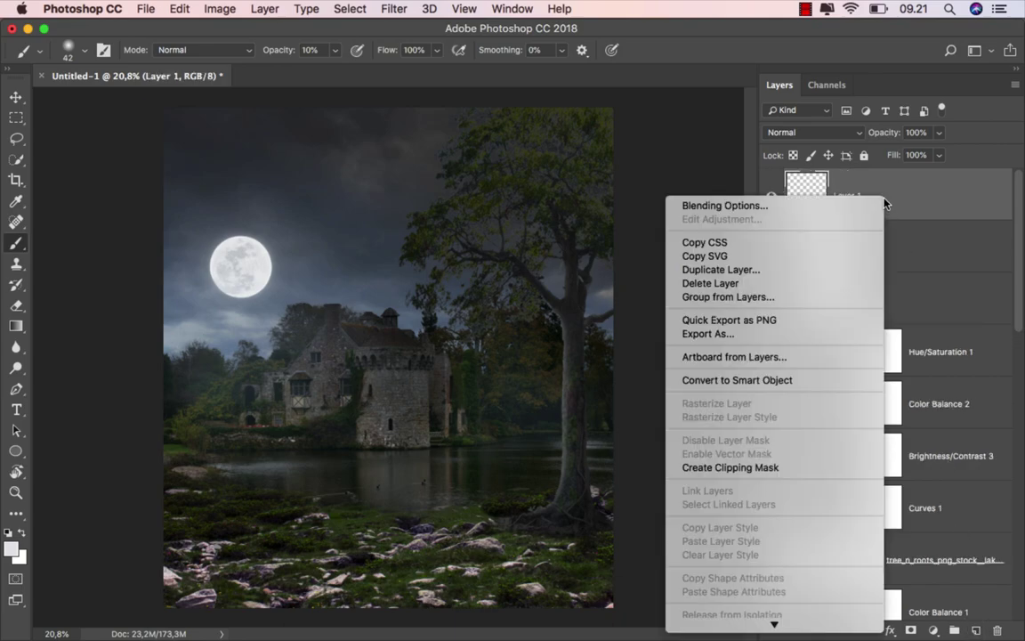
click(780, 468)
click(879, 196)
text(light)
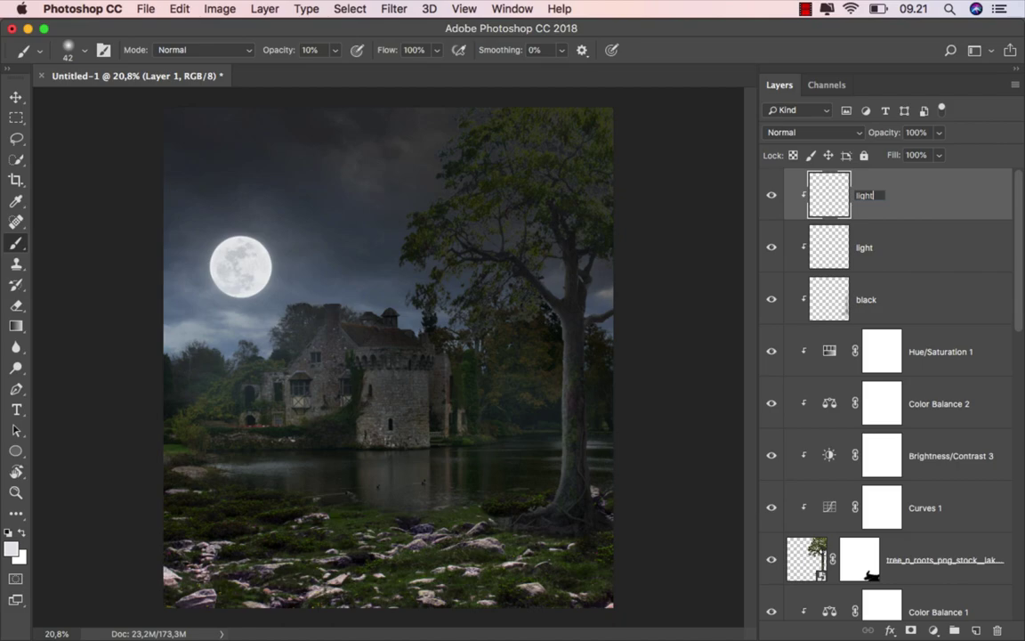
text(2)
key(Return)
- Set light2 to Overlay blend mode and enlarge the brush to 69 px
click(812, 132)
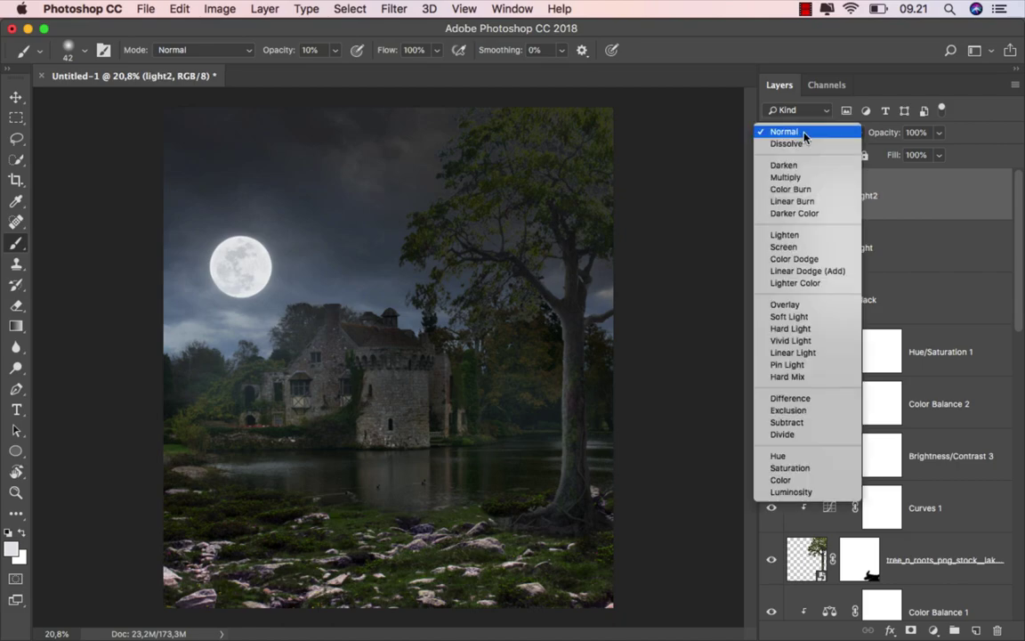
click(800, 300)
scroll(552, 377, up, 3)
scroll(563, 333, up, 5)
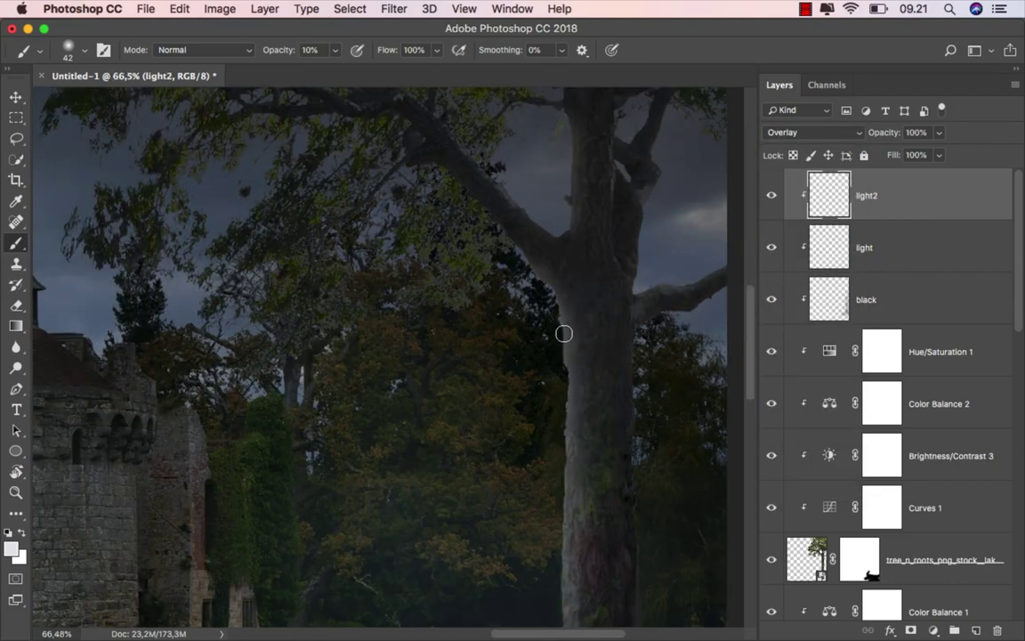
drag(520, 307, 535, 290)
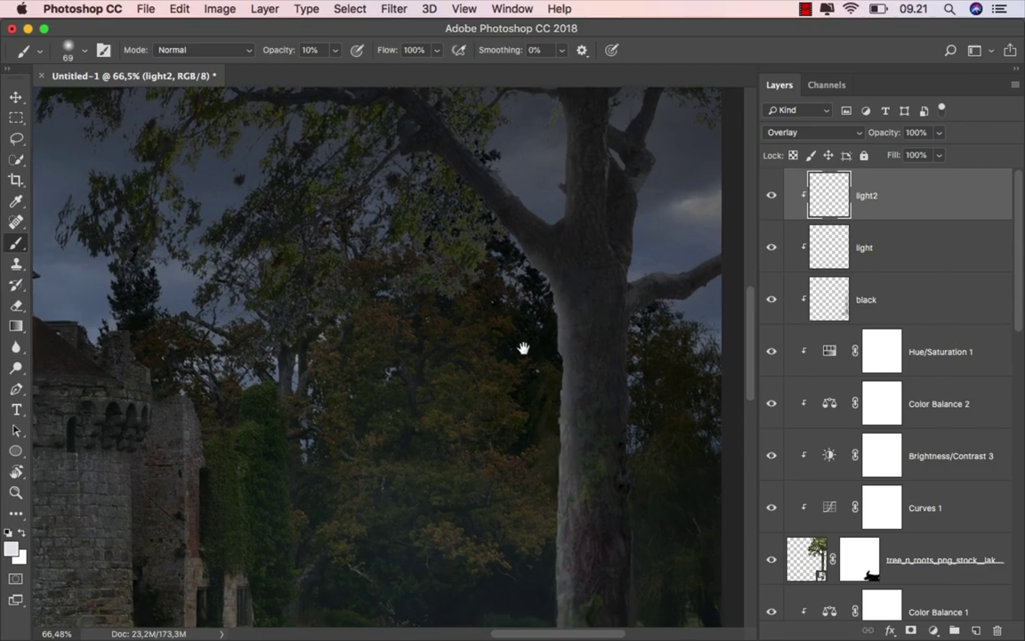
scroll(521, 343, down, 5)
drag(501, 482, 483, 297)
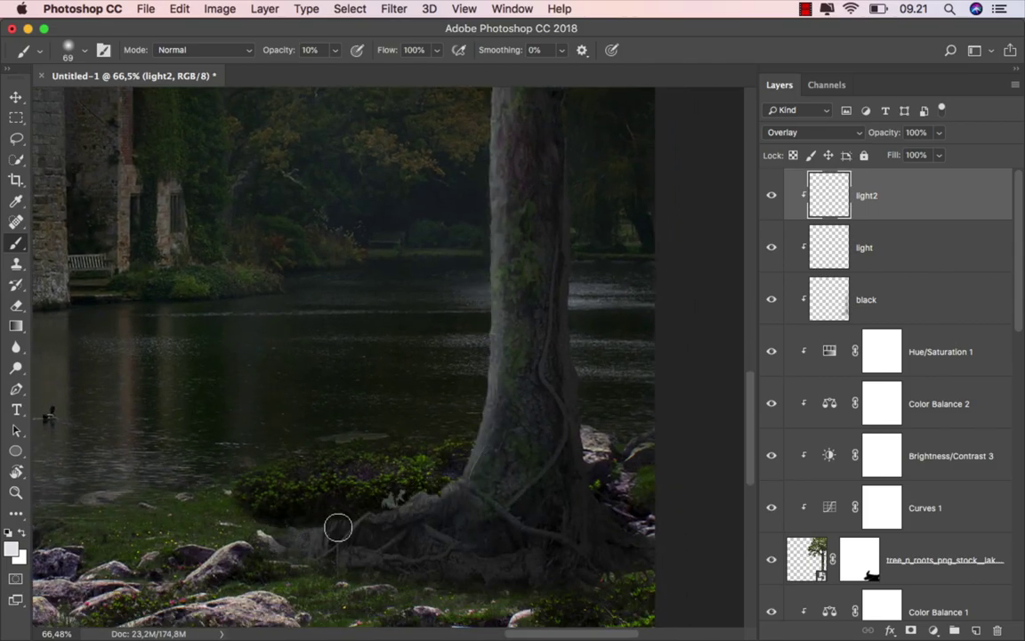
scroll(477, 462, down, 1)
scroll(477, 462, down, 3)
scroll(464, 305, up, 2)
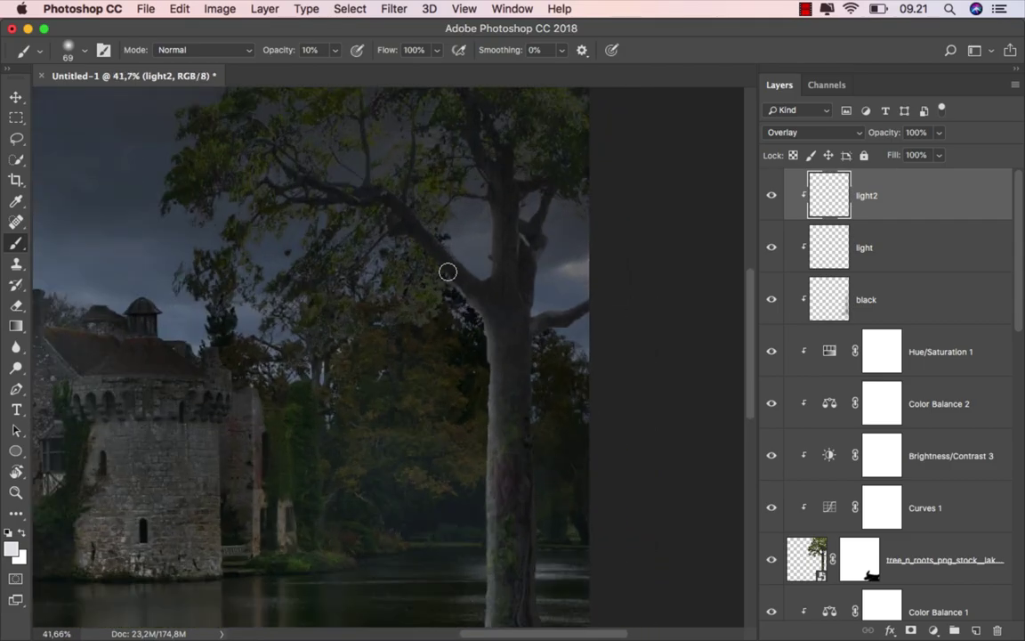
scroll(447, 272, up, 1)
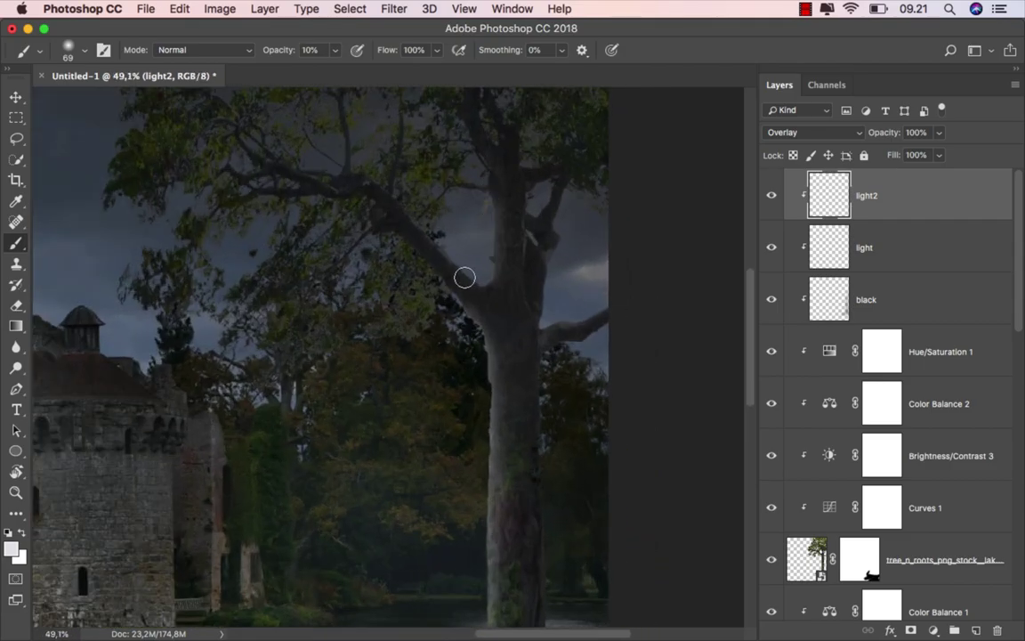
- Paint faint highlights along the trunk, check light2's effect, then reset colours and Move tool
drag(464, 277, 498, 255)
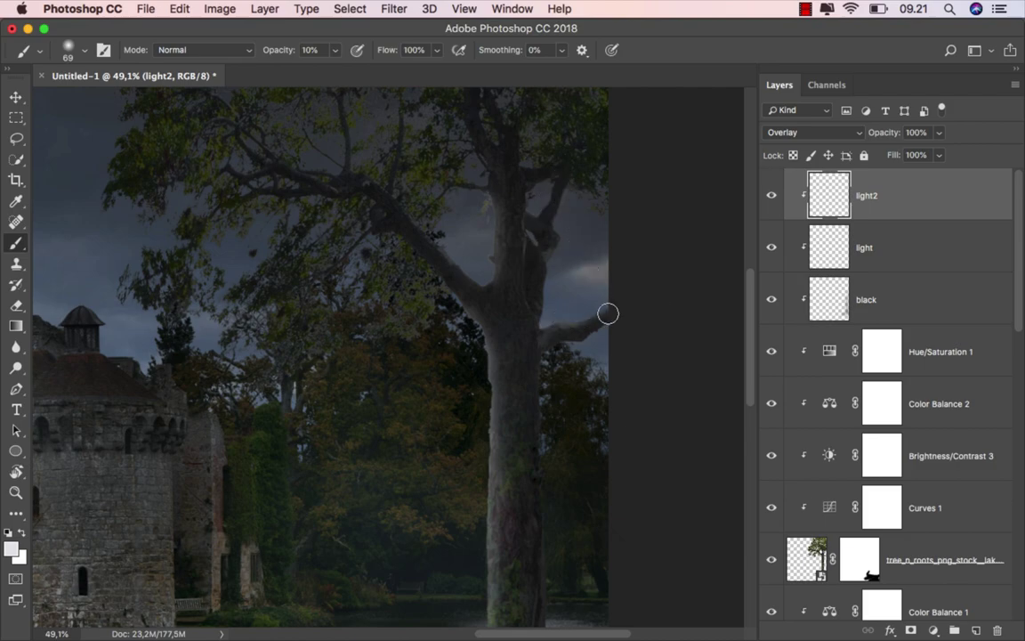
scroll(481, 340, down, 1)
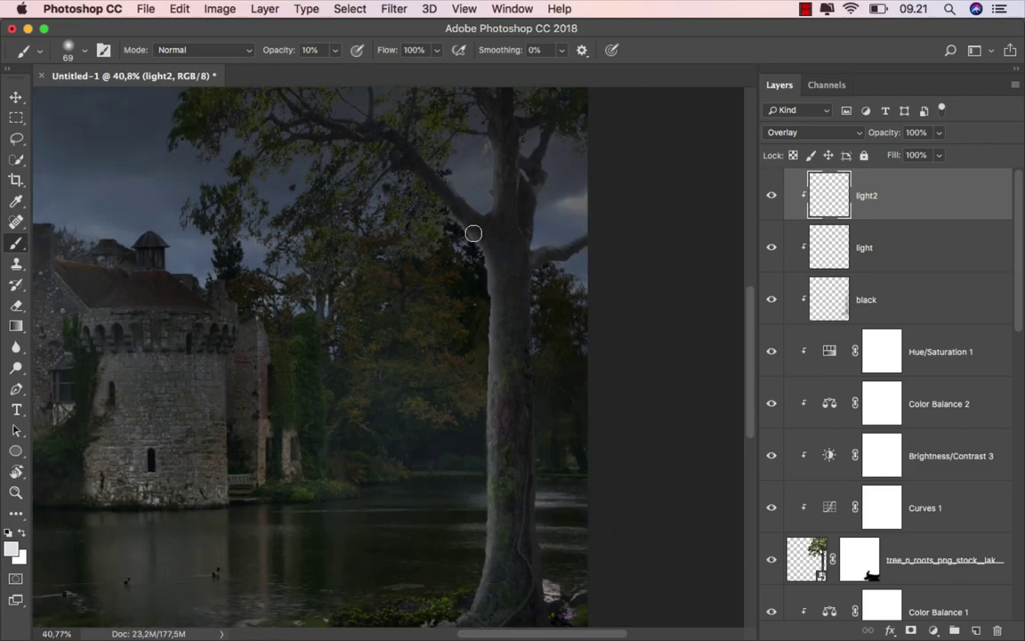
scroll(460, 219, down, 1)
scroll(580, 341, down, 1)
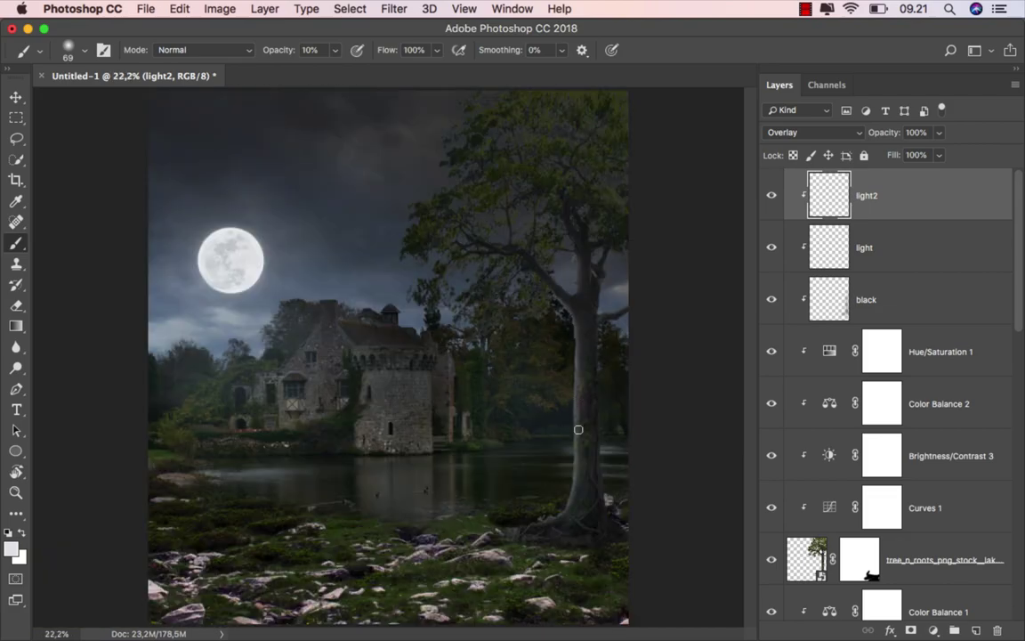
scroll(555, 506, down, 1)
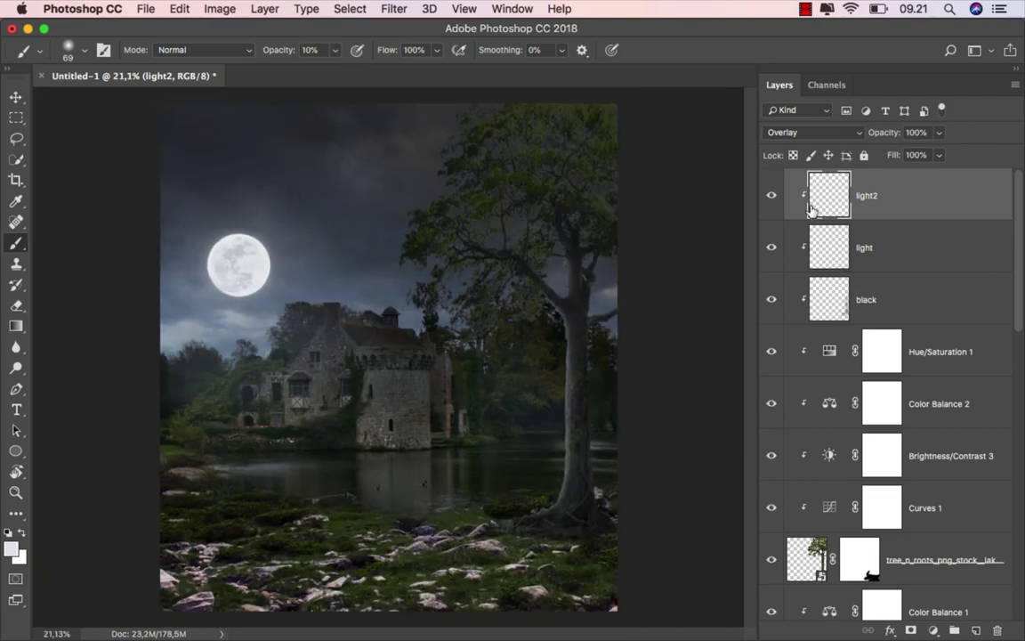
click(772, 195)
key(d)
key(v)
mouse_move(418, 638)
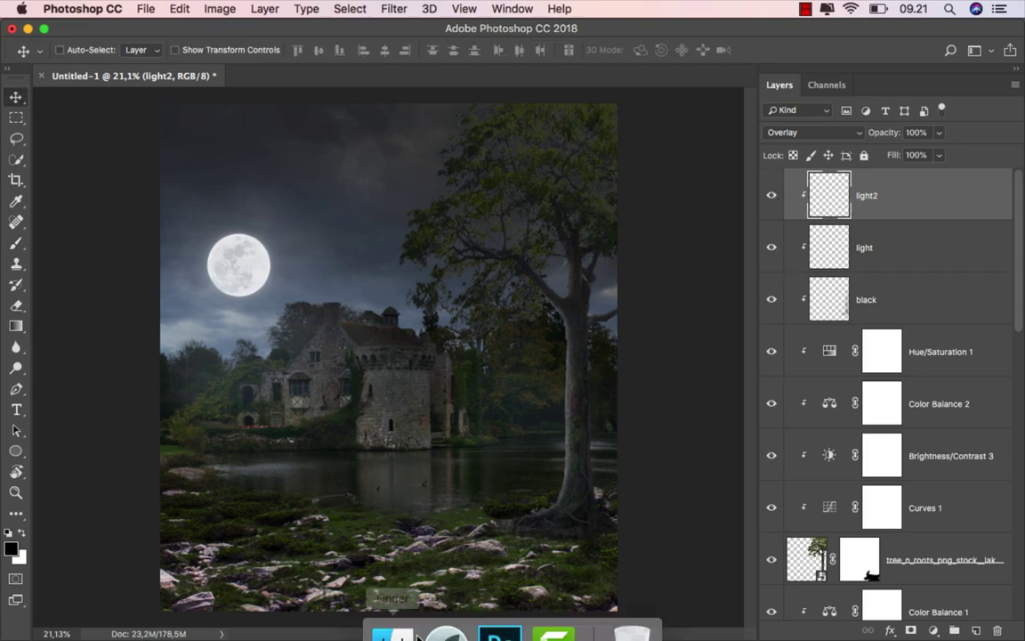
- Place the girl stock image, flip it horizontally, and scale it to about 10.6%
click(393, 608)
click(472, 111)
drag(472, 111, 486, 418)
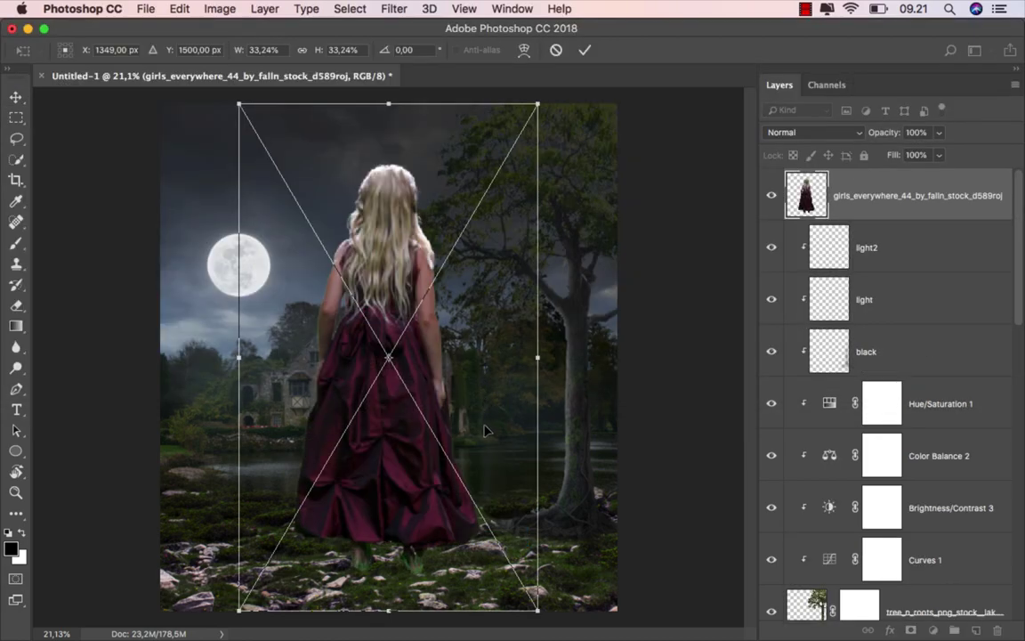
right_click(486, 430)
click(500, 610)
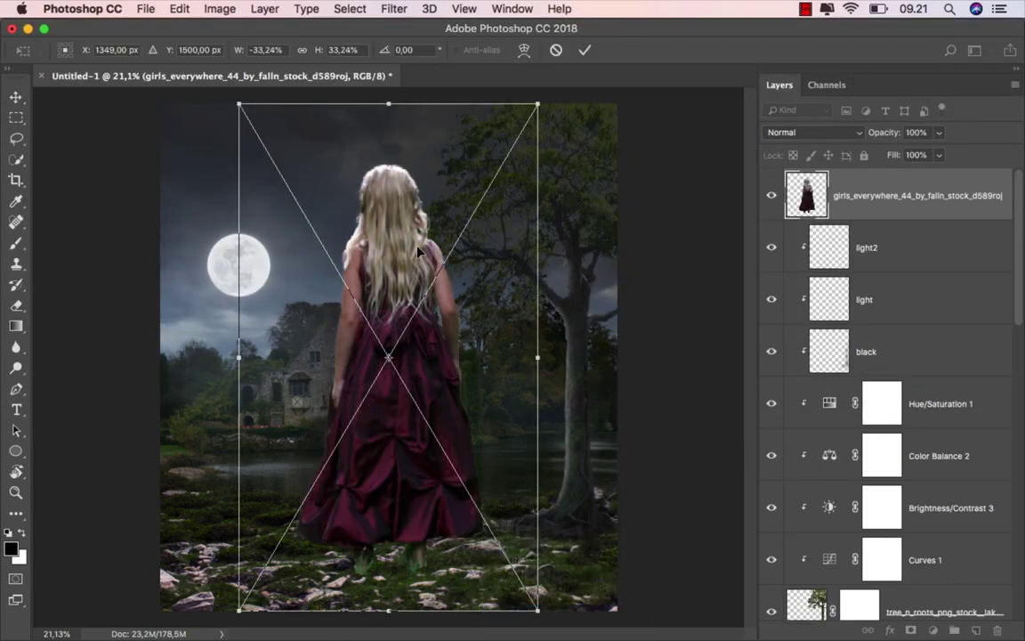
drag(240, 103, 341, 278)
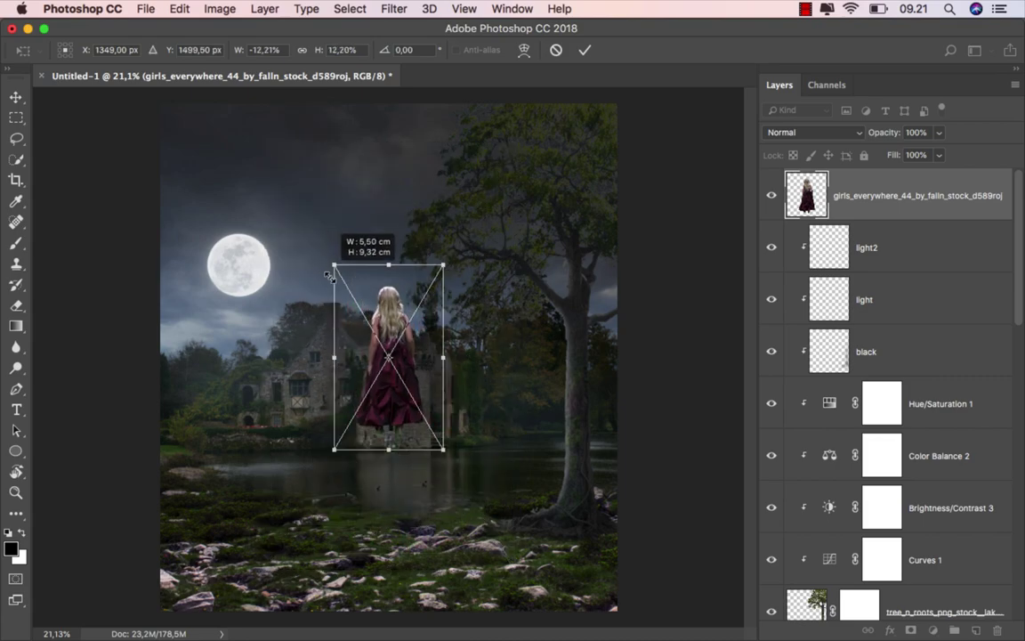
- Position the girl beside the tree trunk and commit the transform
drag(402, 327, 557, 452)
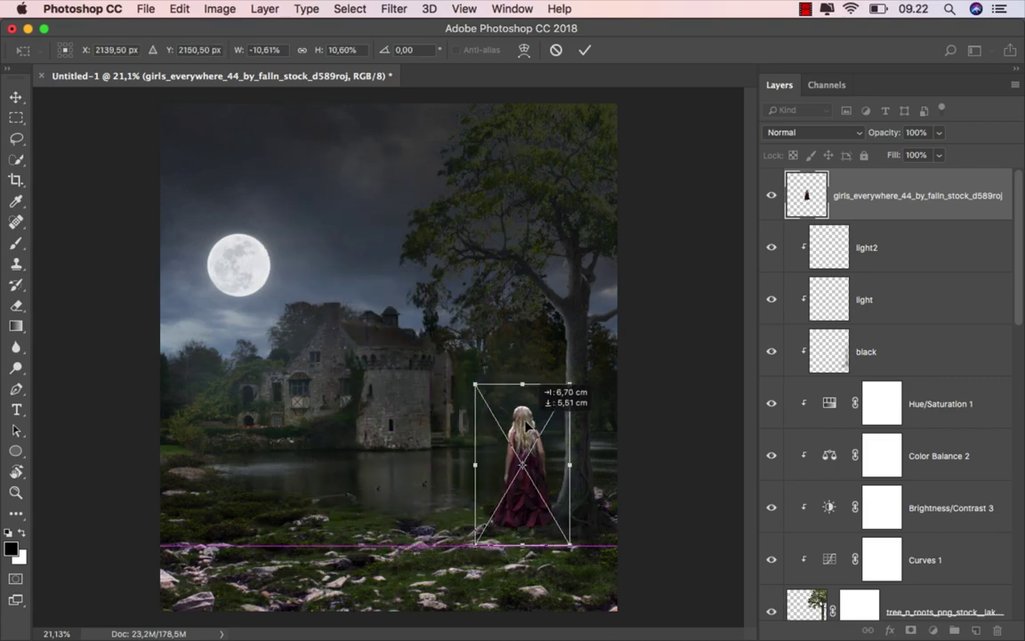
scroll(556, 452, up, 3)
scroll(556, 452, up, 3)
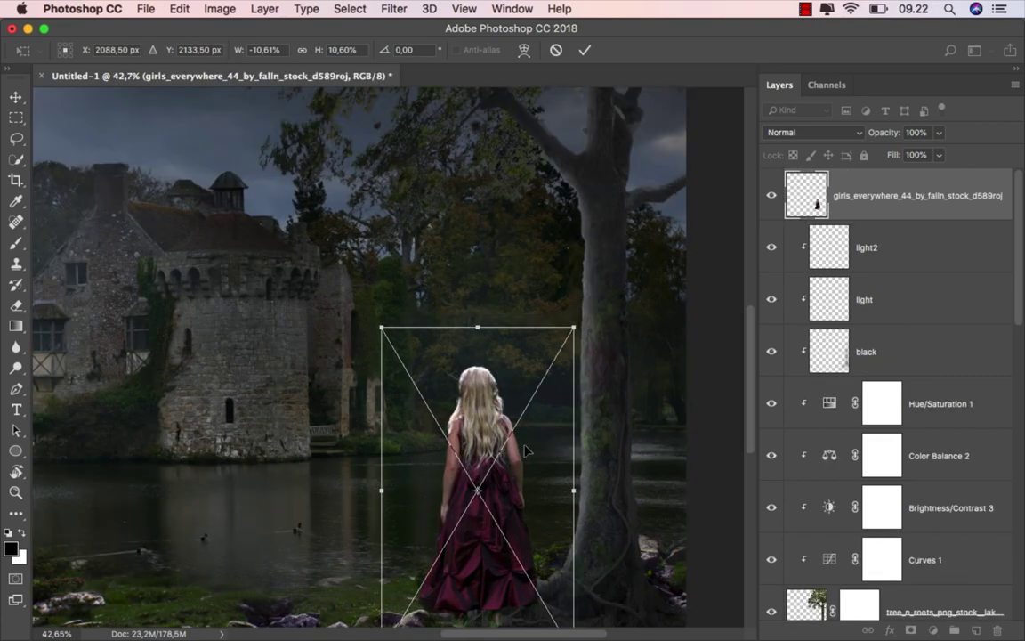
scroll(409, 356, down, 2)
drag(404, 358, 420, 365)
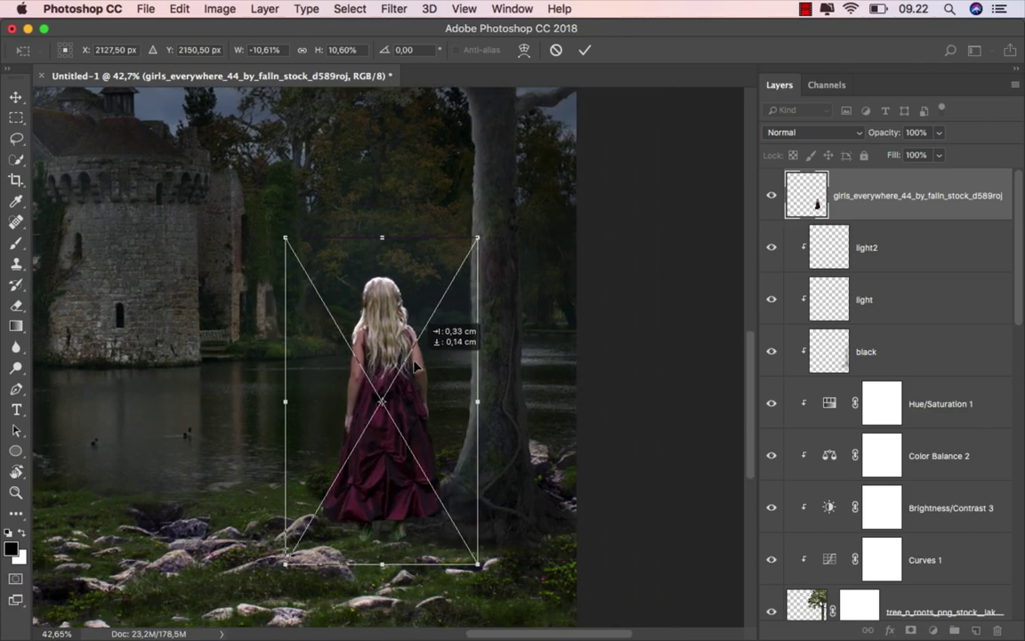
scroll(436, 360, up, 1)
scroll(447, 353, down, 1)
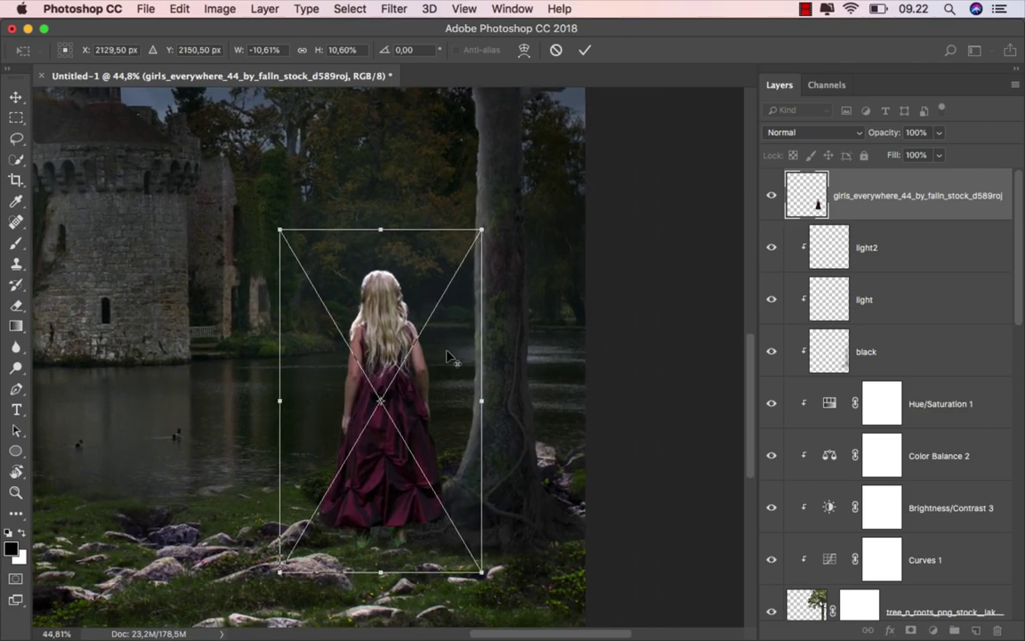
scroll(458, 329, down, 3)
scroll(467, 316, up, 5)
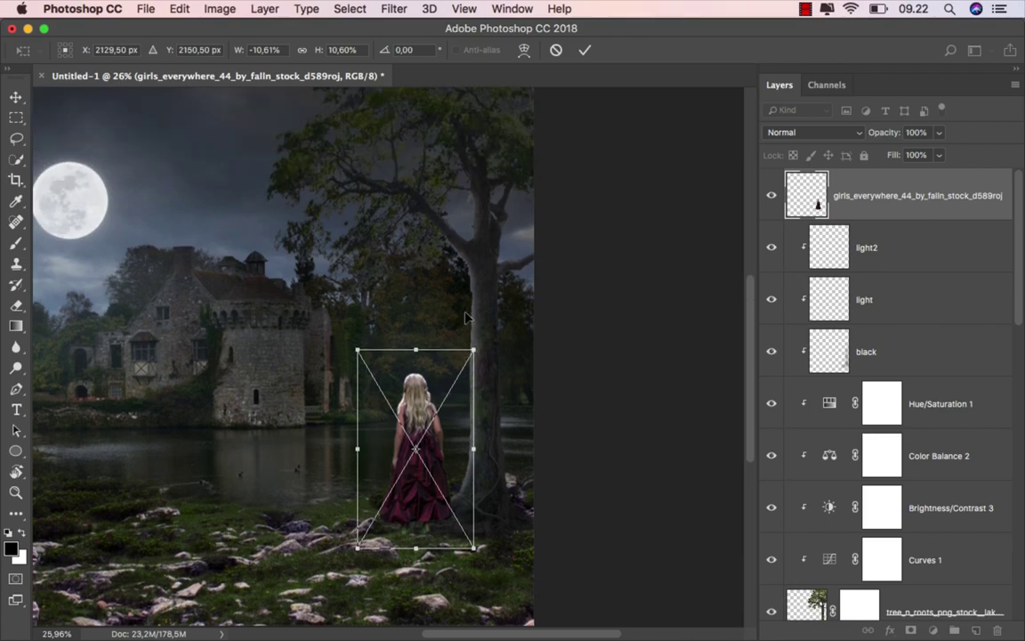
click(585, 51)
- Zoom in and nudge the girl slightly into place
scroll(445, 525, up, 1)
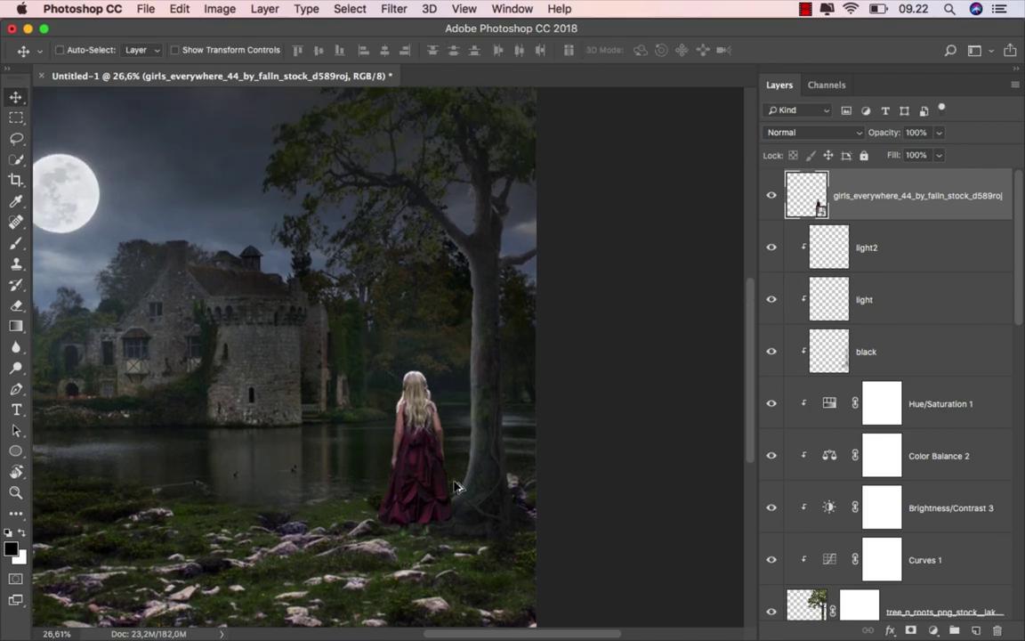
scroll(427, 498, up, 5)
scroll(396, 459, up, 3)
scroll(383, 458, up, 1)
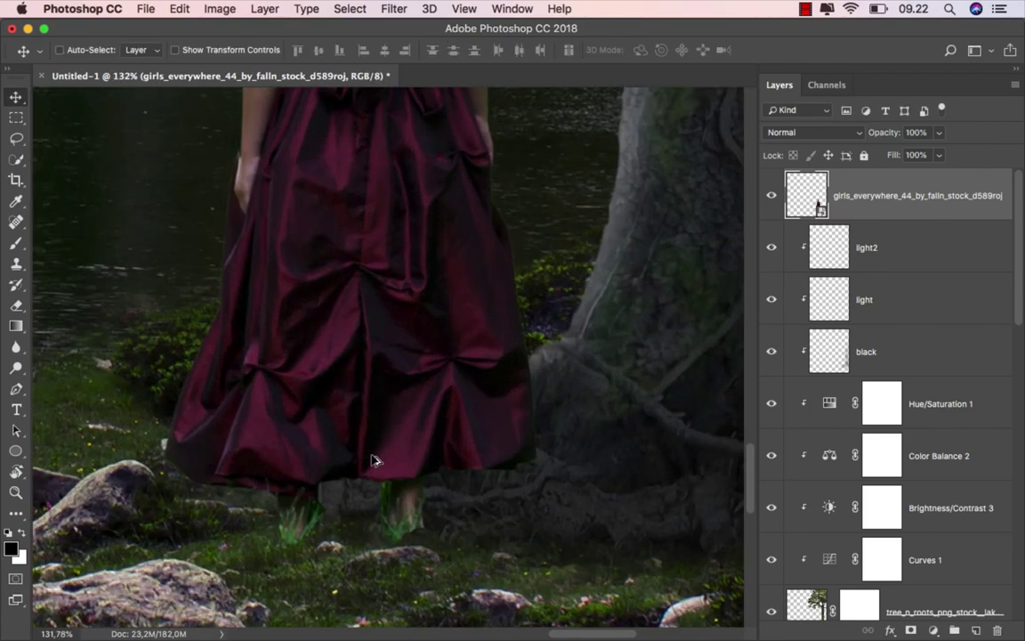
mouse_move(354, 450)
mouse_down()
mouse_move(347, 406)
mouse_move(373, 419)
mouse_up()
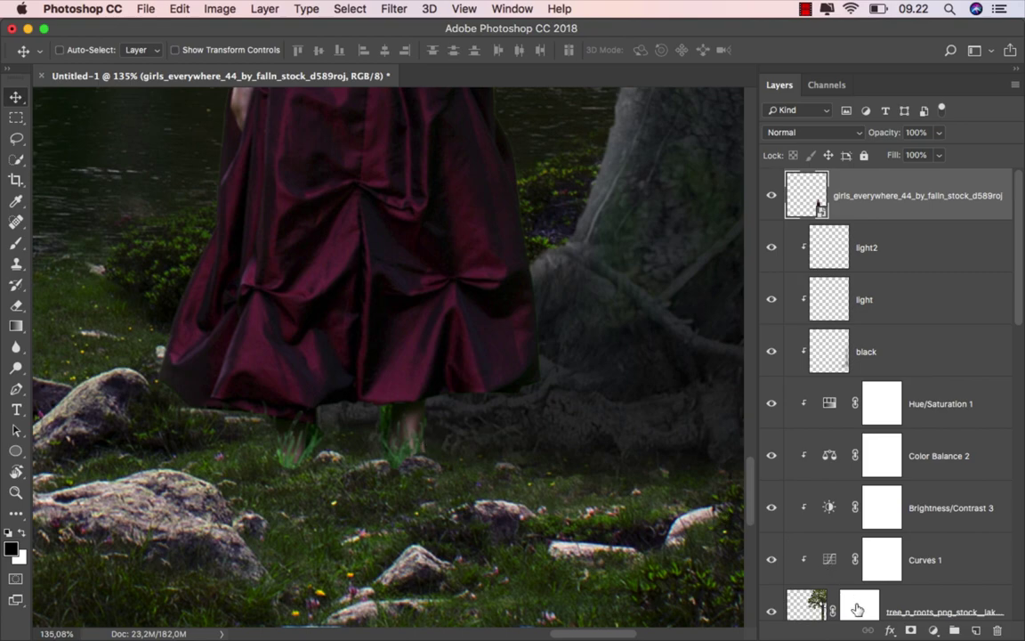
- Add a mask to the girl layer and set a plain brush to 100% opacity
key(ctrl+shift+m)
click(16, 242)
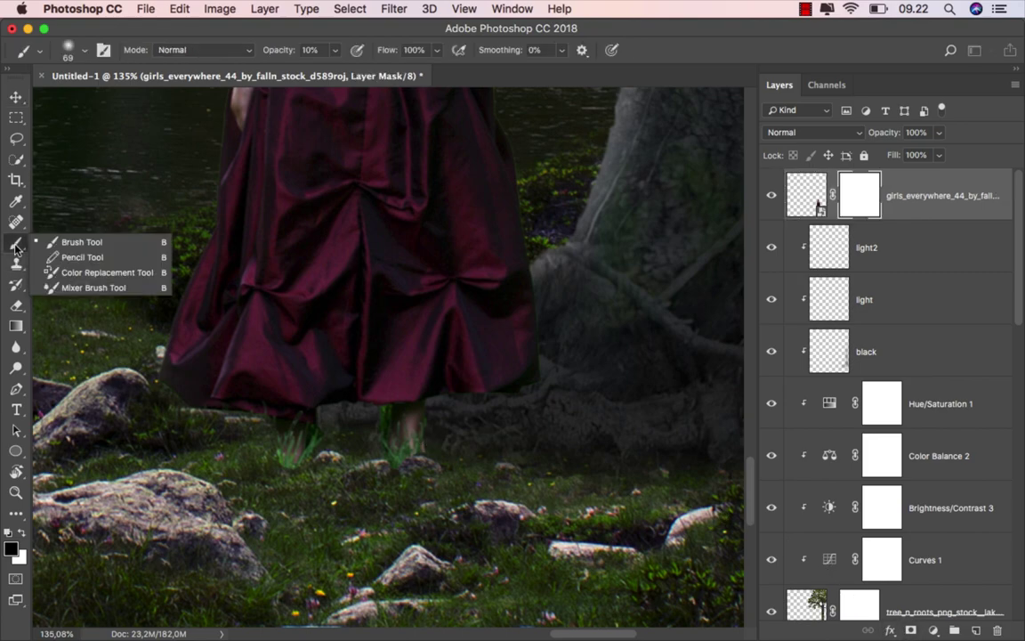
click(89, 238)
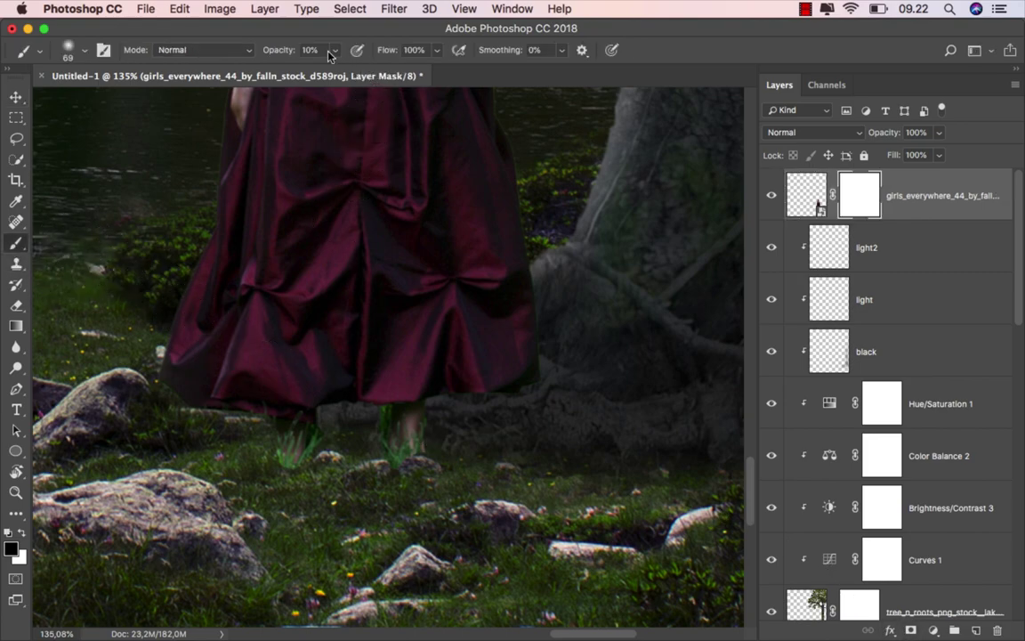
drag(335, 50, 402, 70)
- Paint black over the girl's feet with a 47–52 px brush, then return to Move
scroll(360, 437, up, 1)
scroll(360, 437, up, 1)
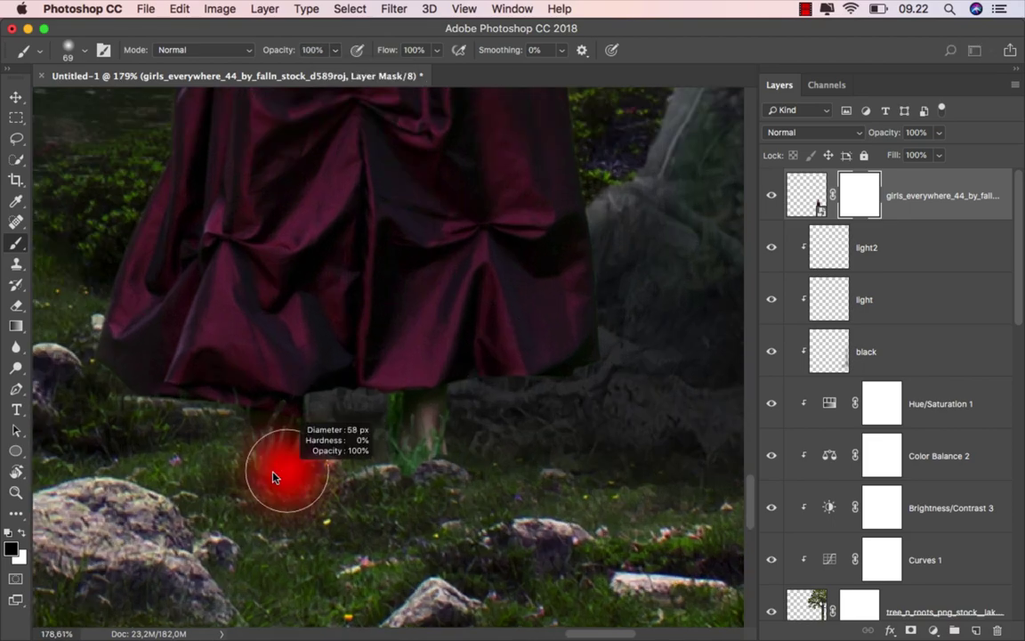
drag(277, 469, 265, 473)
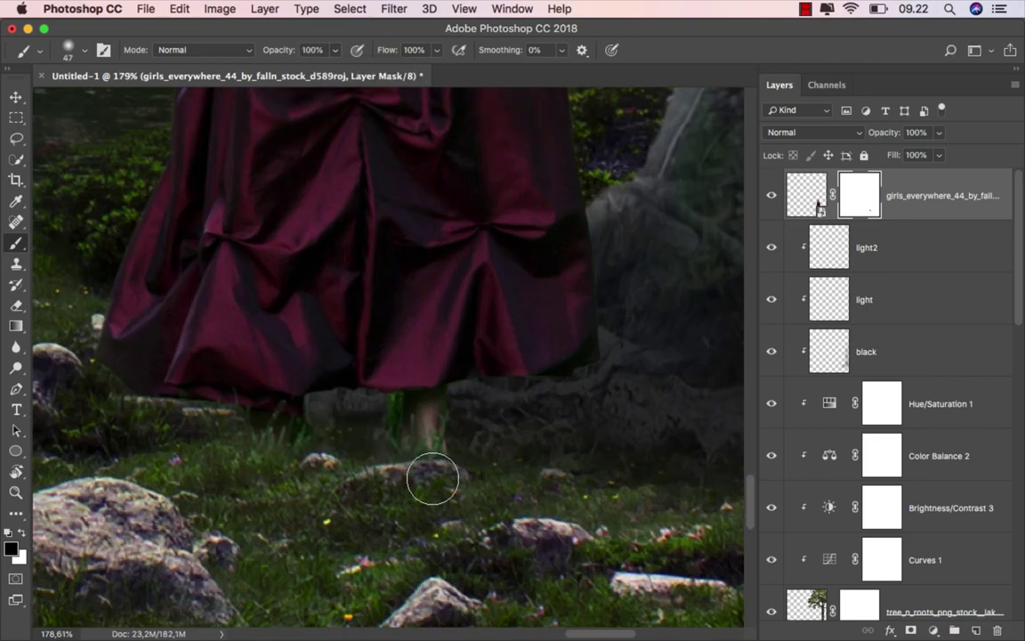
mouse_move(310, 464)
mouse_down()
mouse_move(378, 435)
mouse_move(465, 461)
mouse_move(469, 438)
mouse_up()
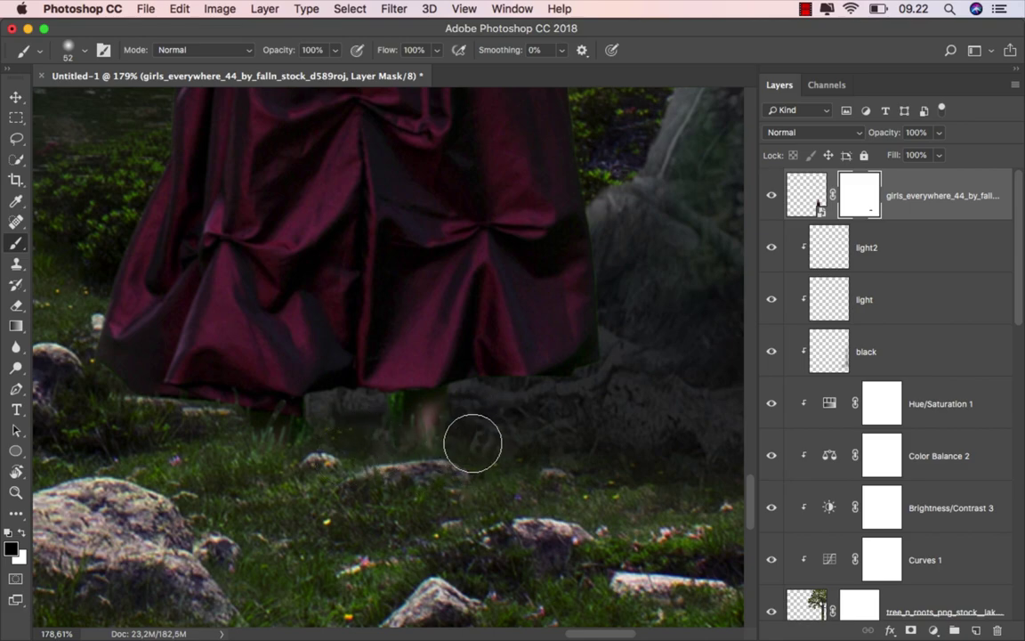
scroll(465, 457, down, 4)
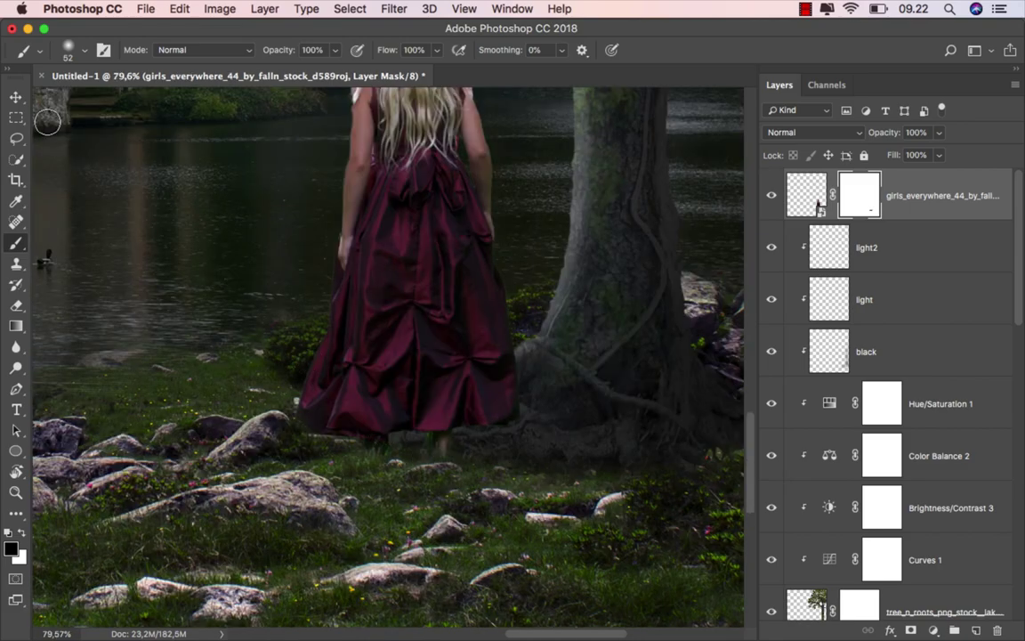
click(16, 96)
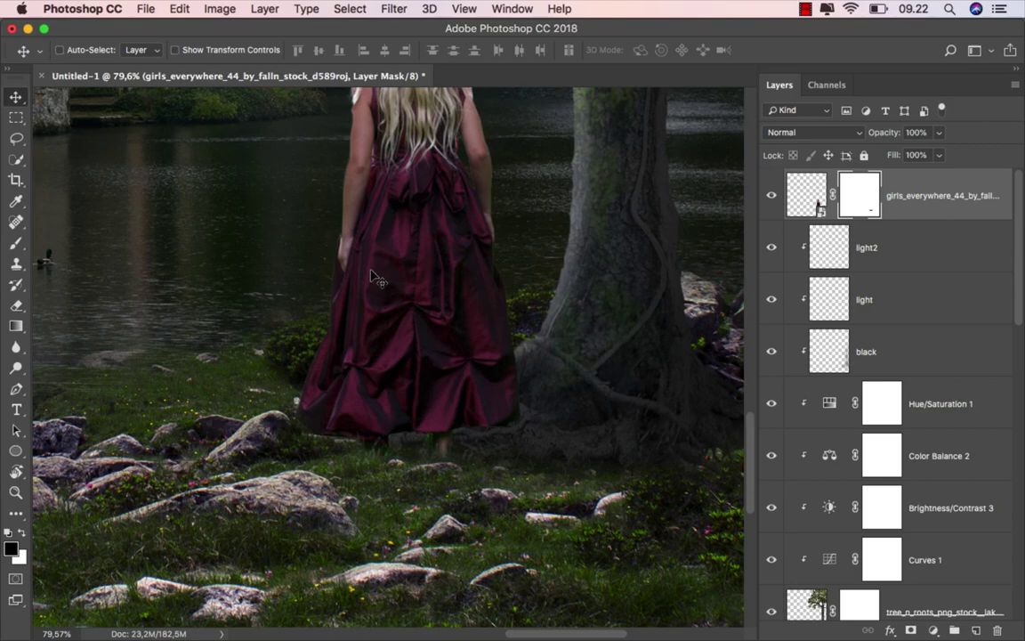
scroll(456, 338, down, 5)
scroll(496, 394, up, 2)
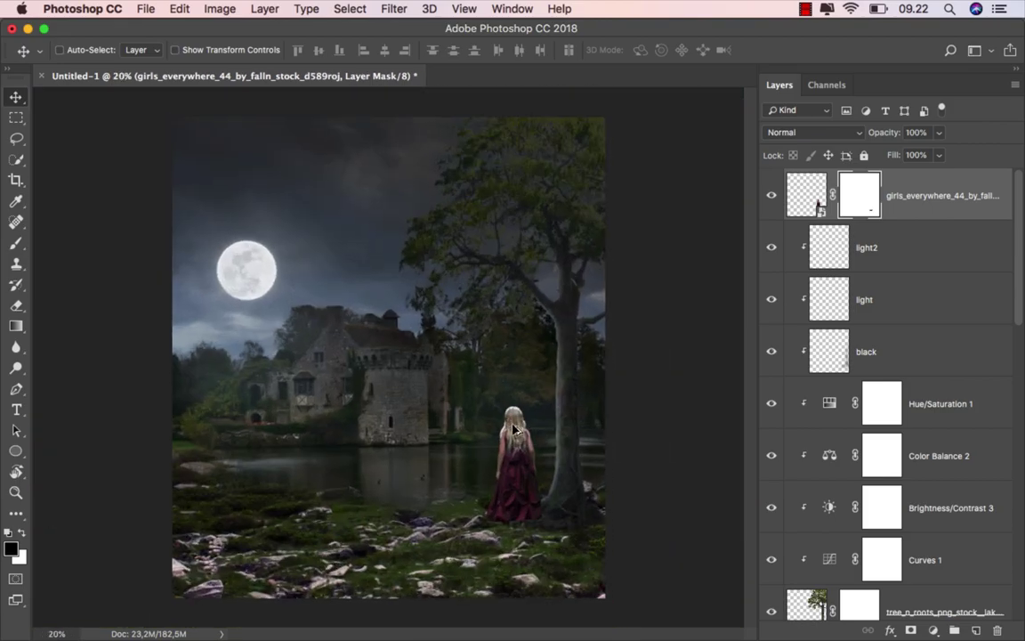
scroll(499, 398, up, 1)
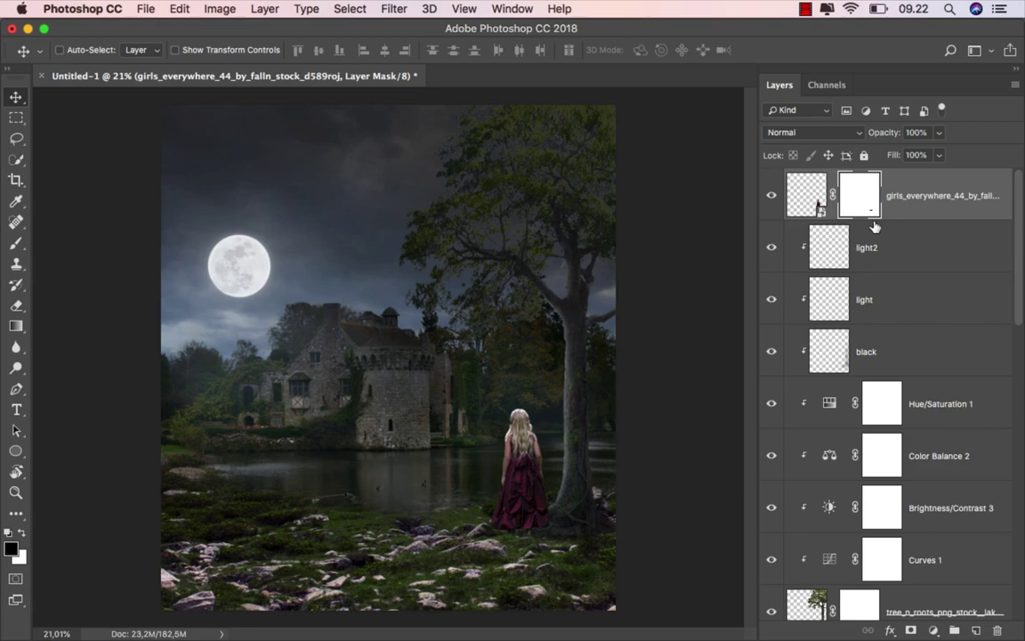
- Enlarge the girl to about 112% with Free Transform
key(ctrl+t)
mouse_move(566, 388)
mouse_down()
mouse_move(626, 380)
mouse_move(601, 384)
mouse_up()
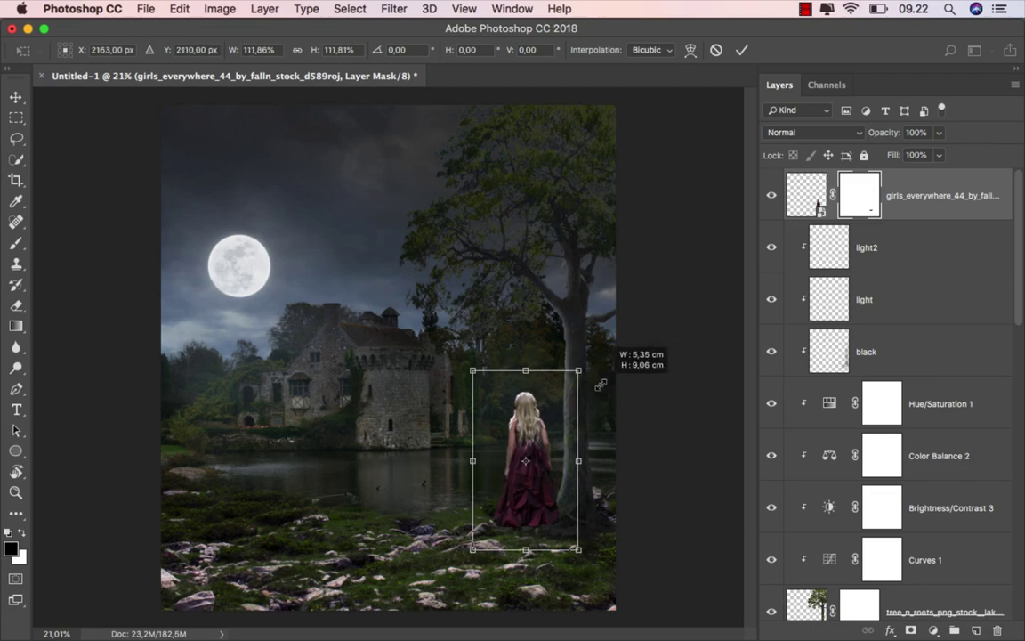
click(741, 50)
scroll(564, 534, up, 5)
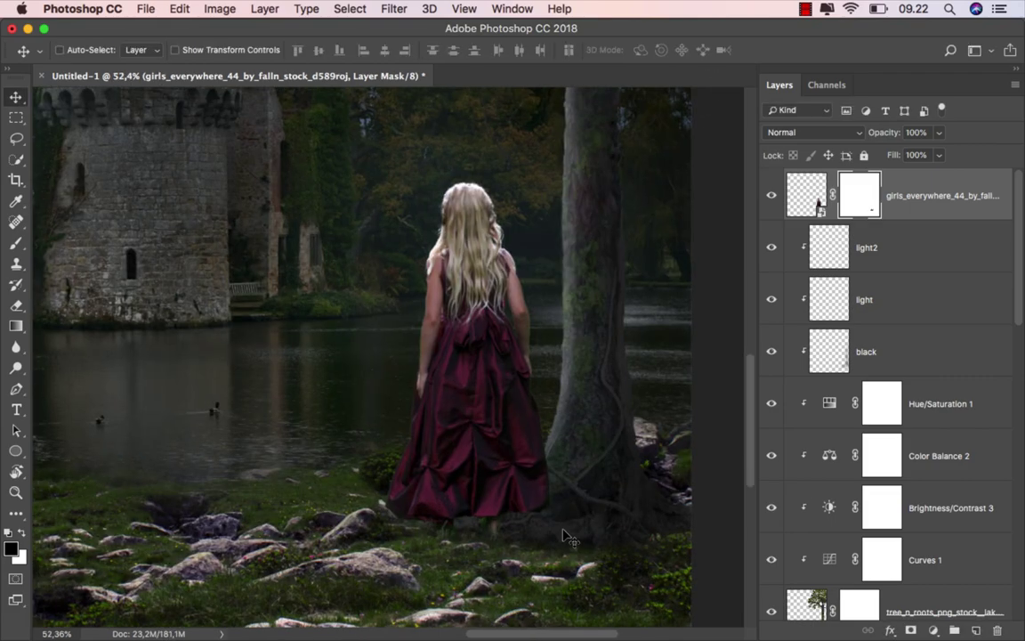
scroll(489, 537, up, 3)
- Move the girl slightly lower and nudge her left beside the tree roots
drag(447, 478, 428, 513)
scroll(444, 483, up, 5)
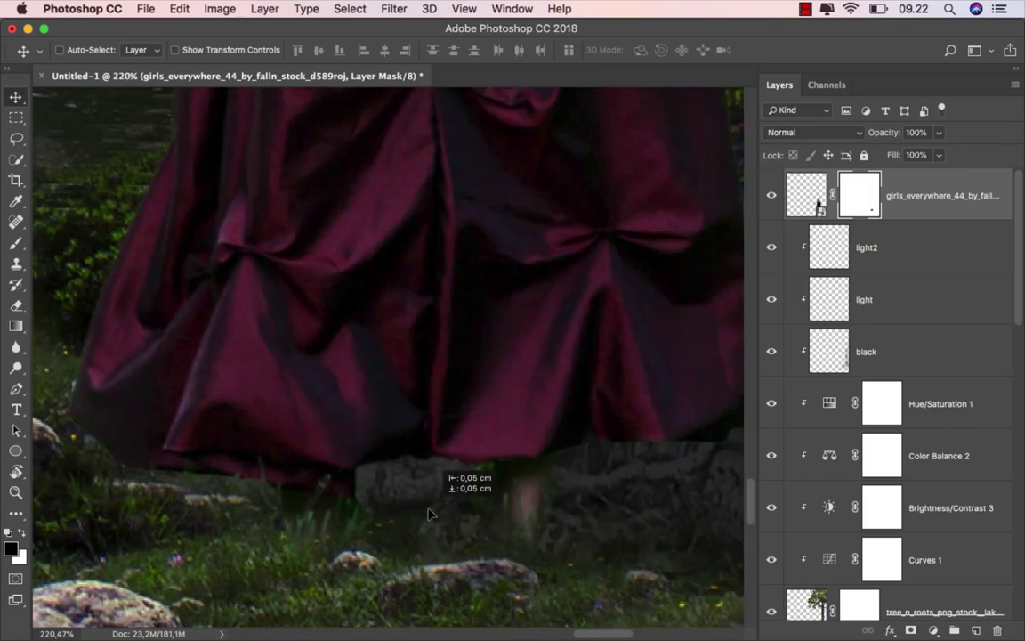
scroll(473, 524, down, 5)
scroll(474, 526, down, 3)
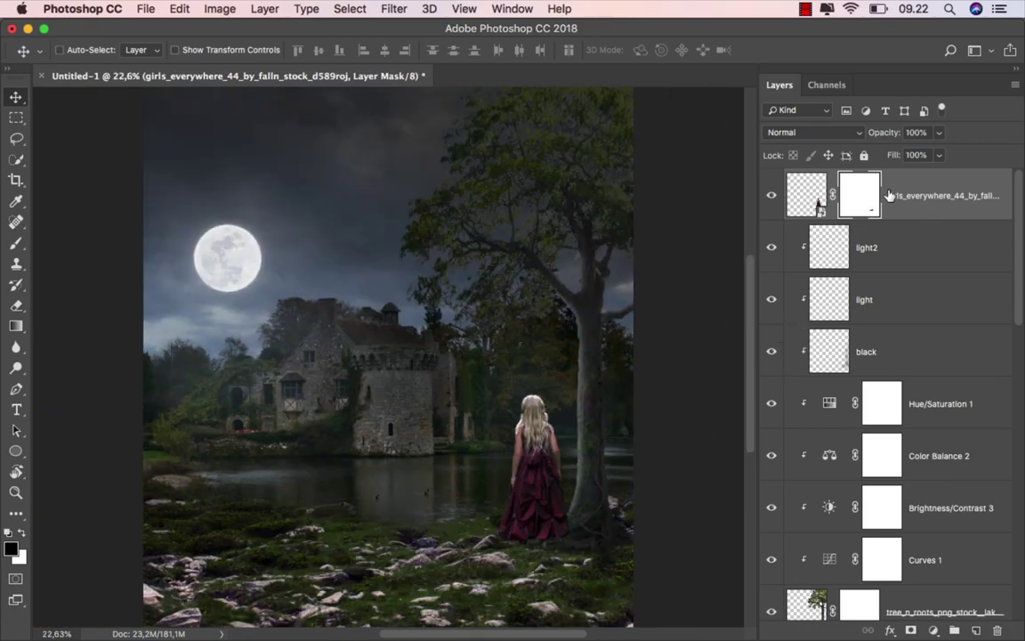
key(ctrl+2)
key(shift+Left)
key(shift+Left)
key(shift+Left)
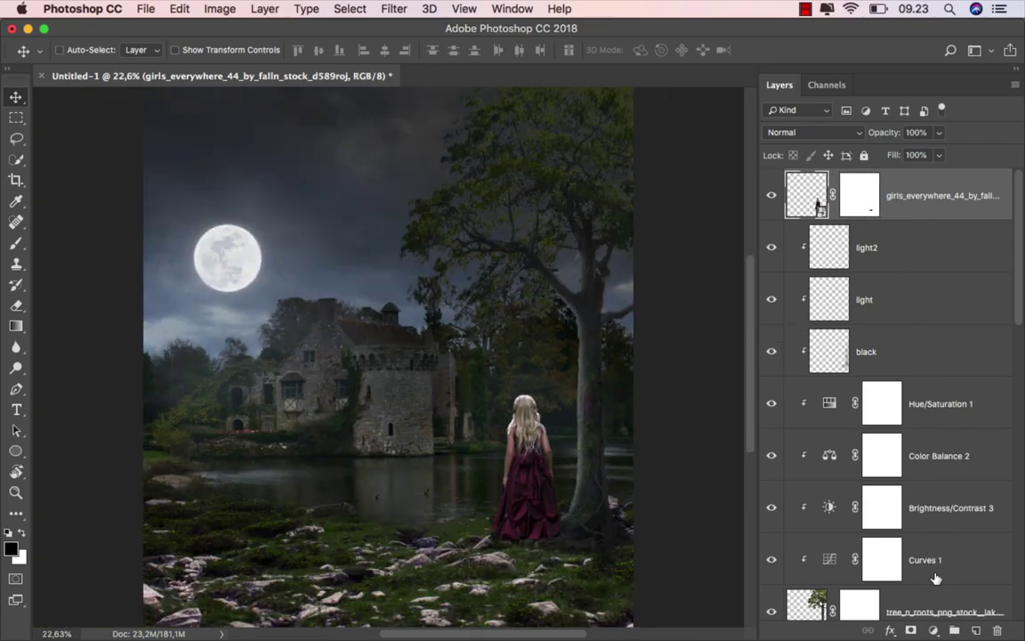
- Add a Hue/Saturation 2 adjustment clipped to the girl with Saturation -20
right_click(839, 561)
key(Escape)
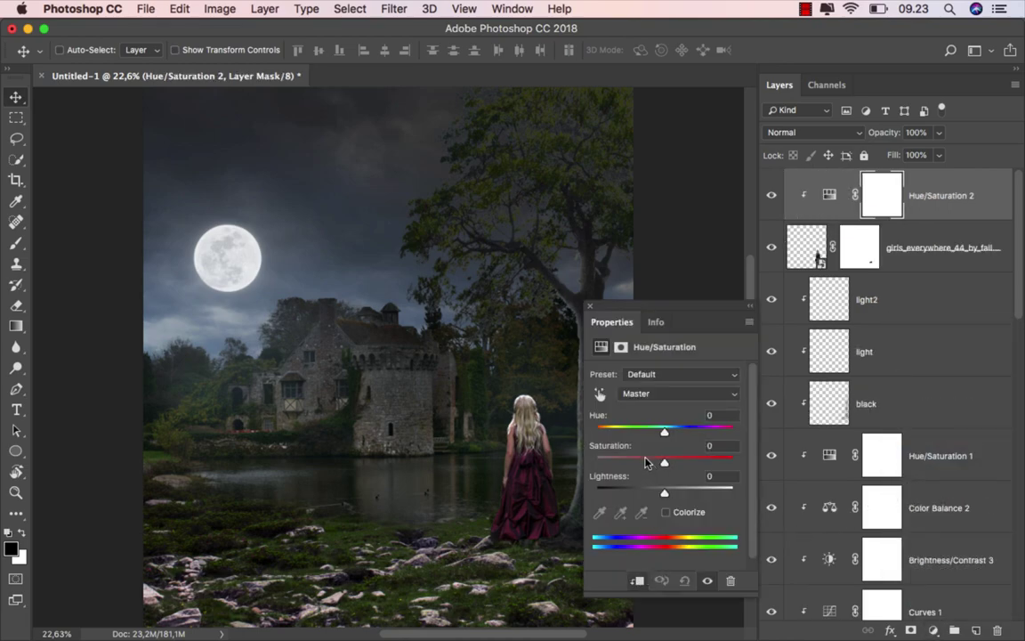
click(647, 462)
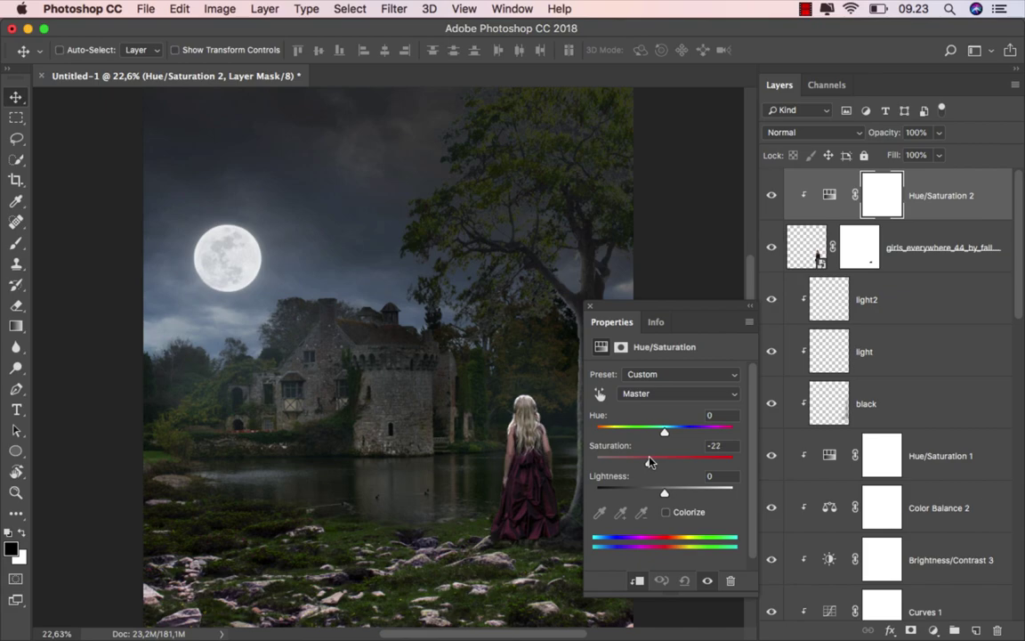
click(589, 305)
click(828, 195)
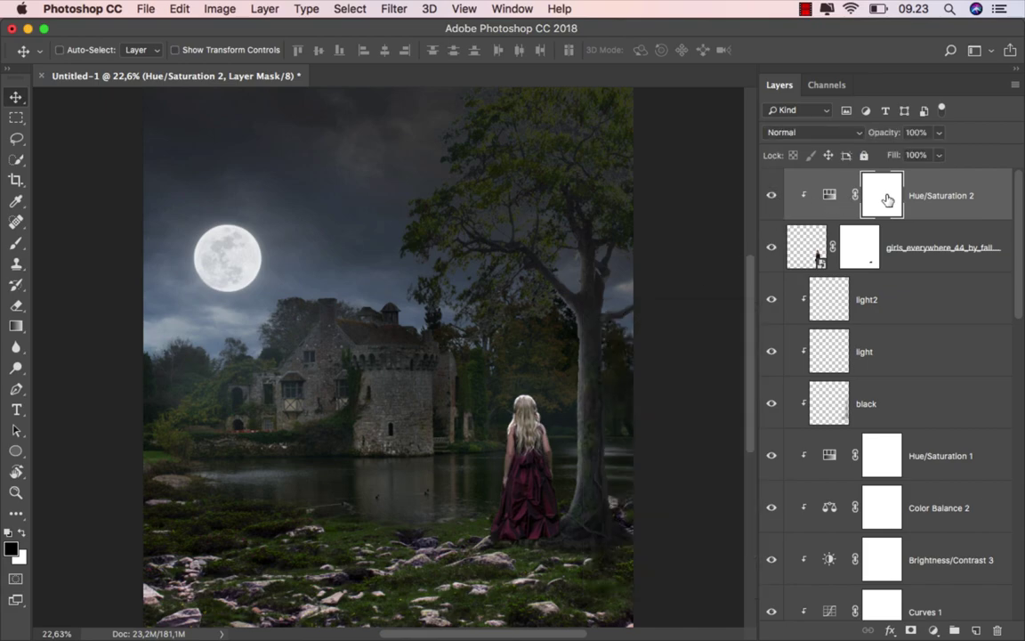
- Add a Levels 2 adjustment clipped to the girl with output whites at 180
click(932, 630)
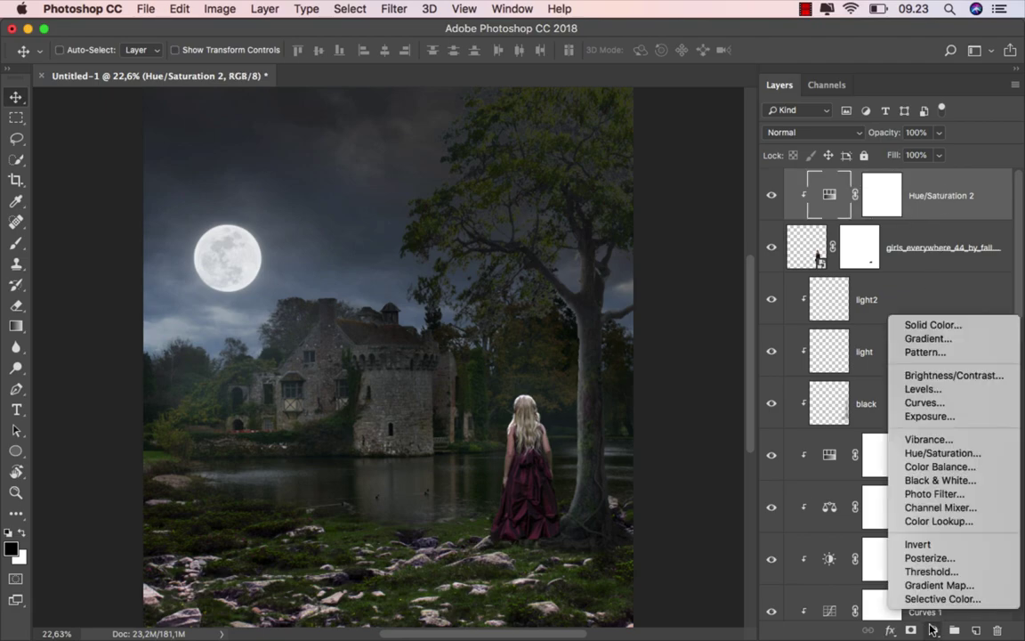
click(880, 392)
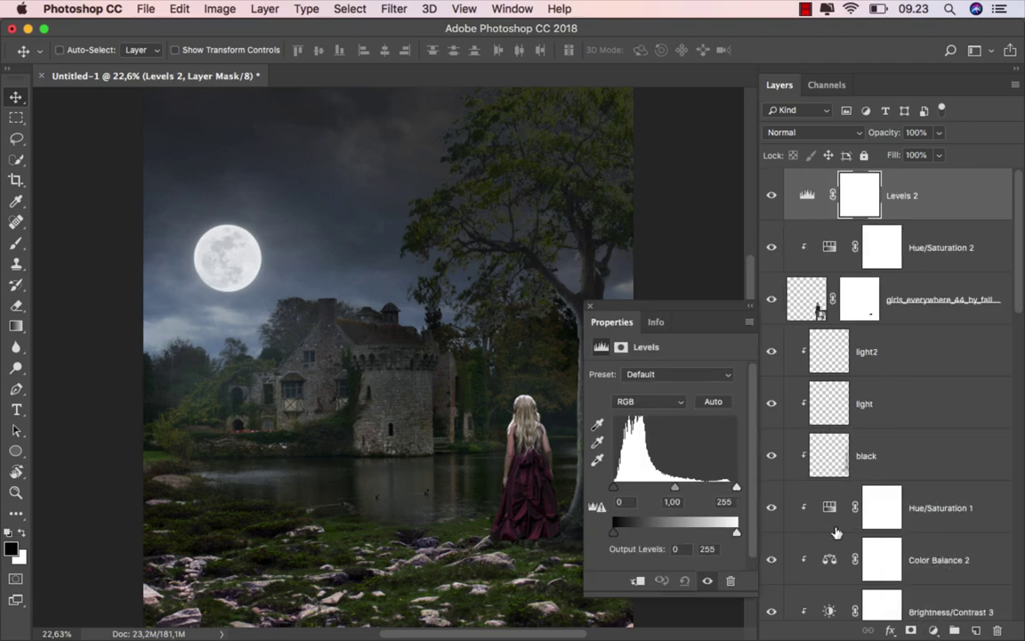
click(638, 580)
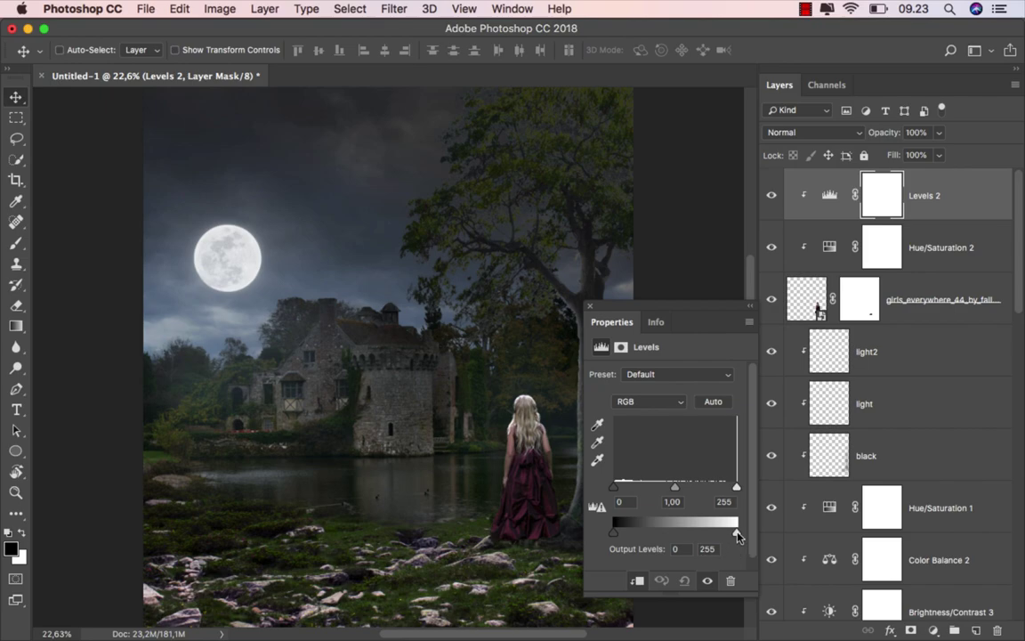
drag(737, 533, 701, 533)
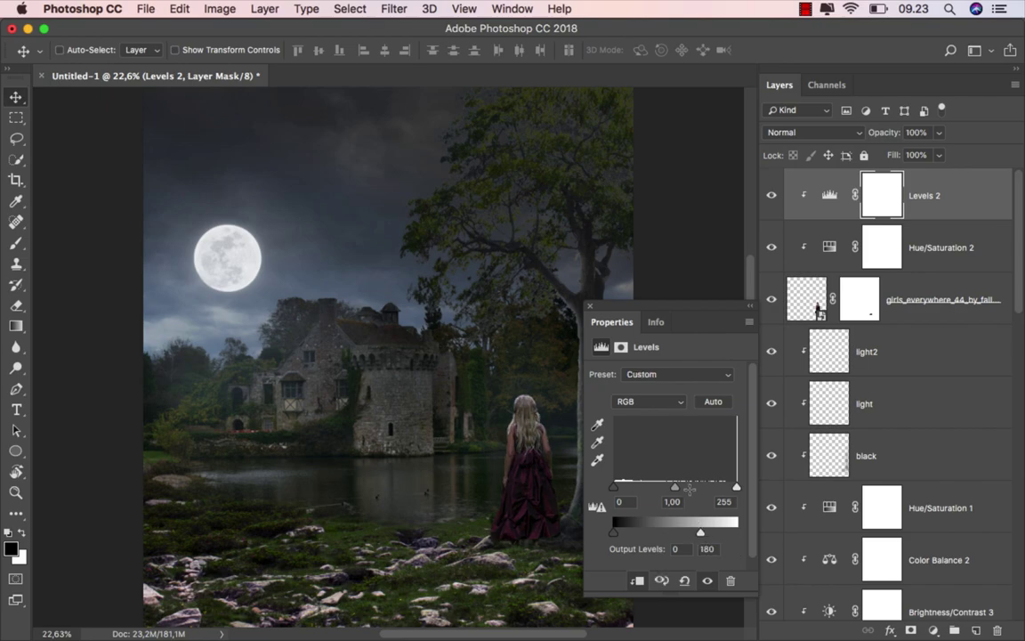
click(591, 309)
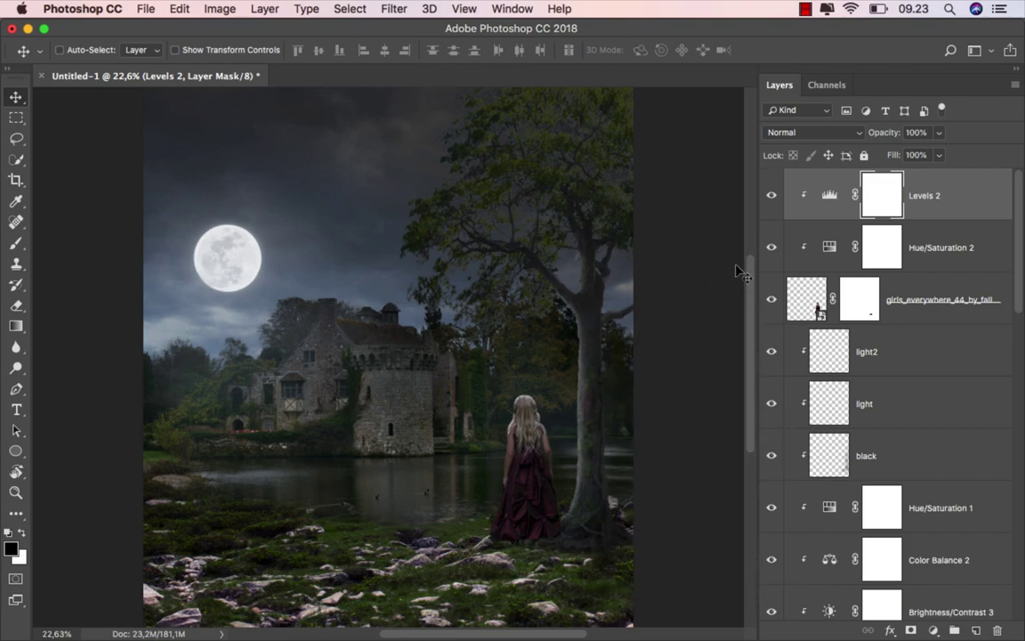
- Turn Levels 2 back on and brush black on its mask along the girl's hair
click(771, 198)
drag(16, 242, 54, 220)
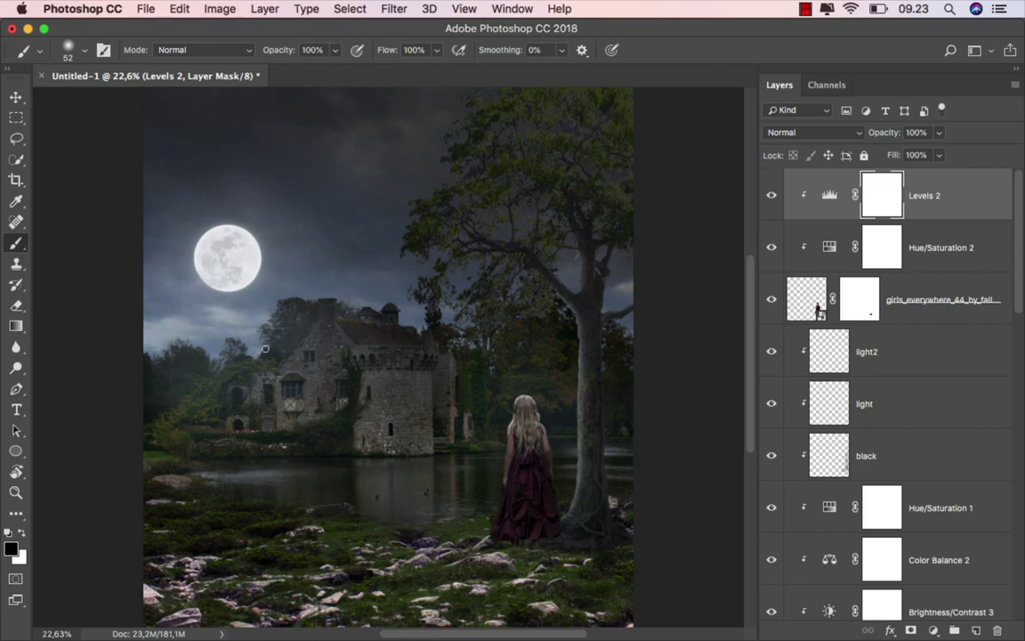
scroll(549, 463, up, 3)
scroll(509, 315, up, 1)
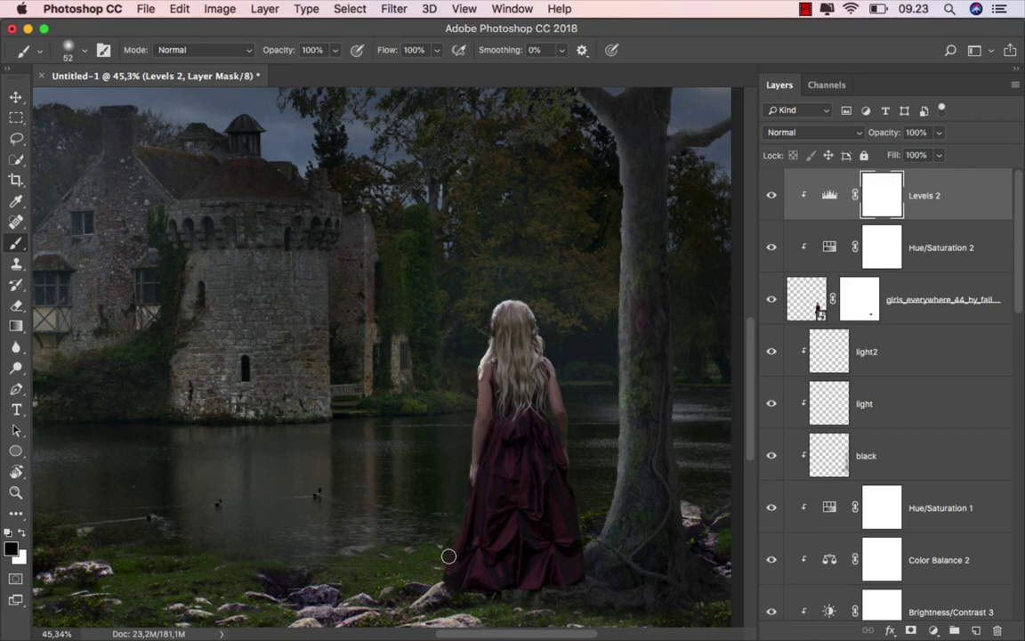
scroll(443, 334, up, 1)
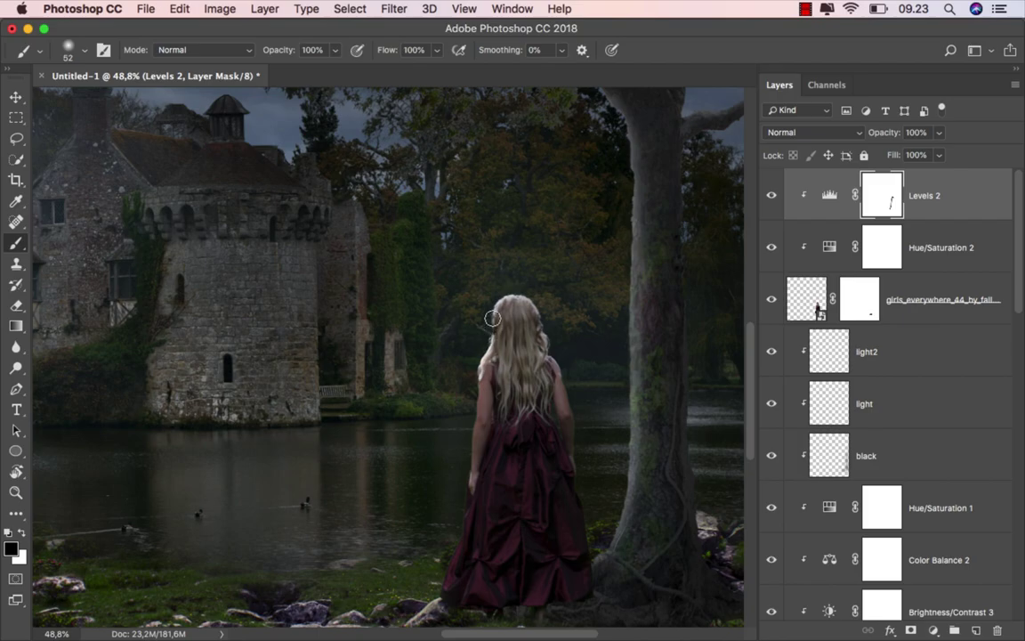
scroll(537, 417, down, 3)
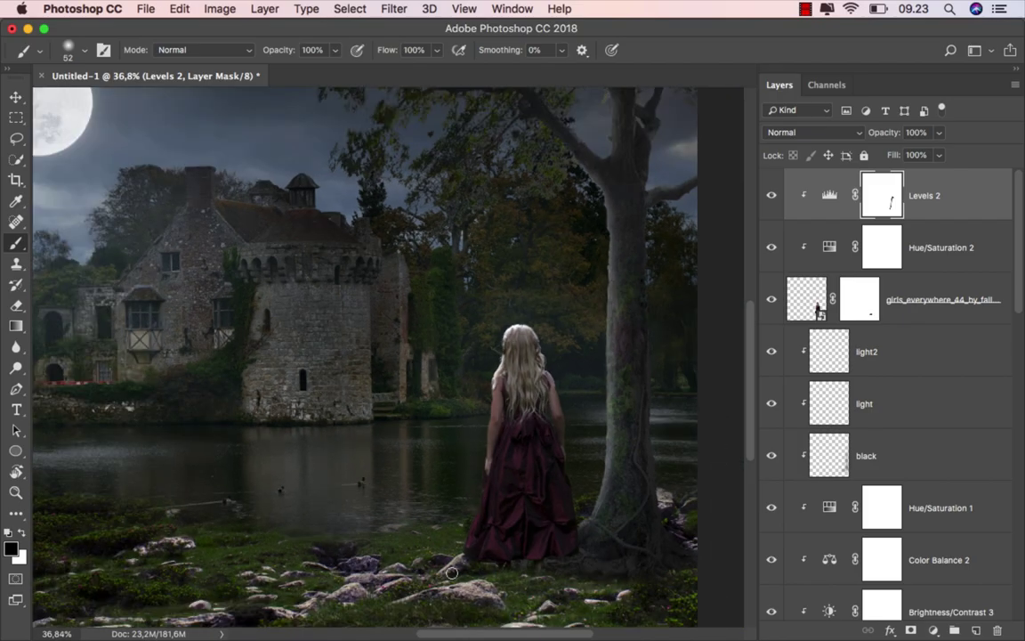
scroll(451, 572, down, 4)
scroll(498, 516, down, 1)
scroll(529, 474, down, 1)
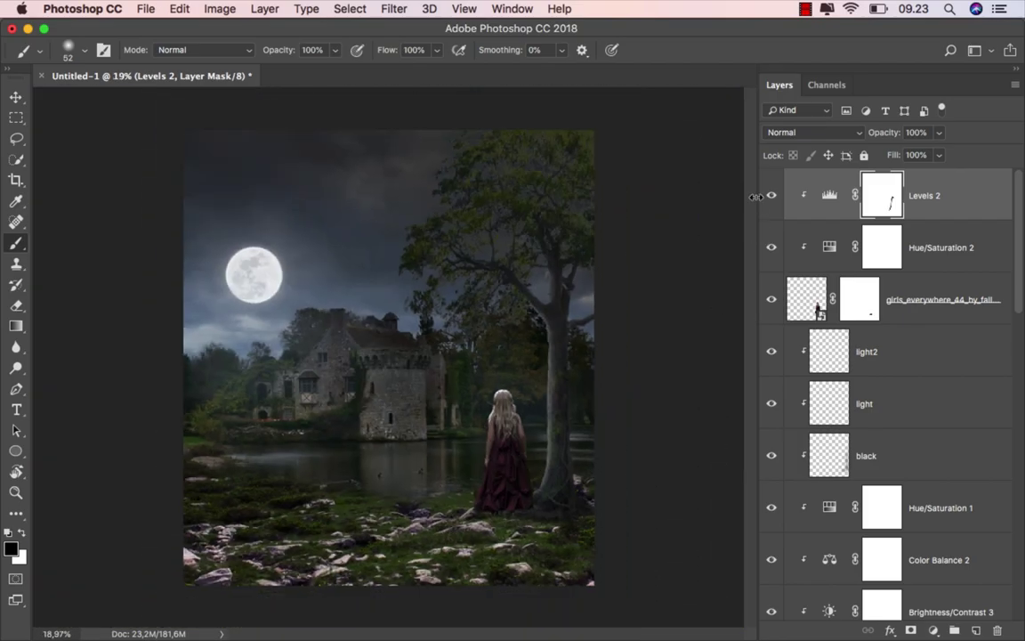
key(super+2)
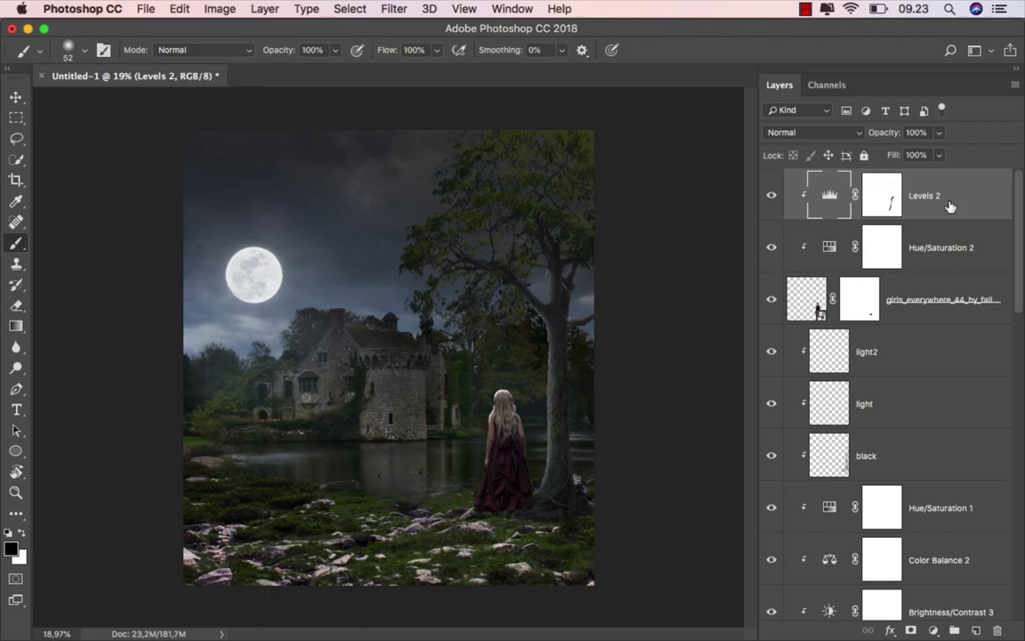
- Add a new layer named light, clipped to the girl above Levels 2
click(976, 630)
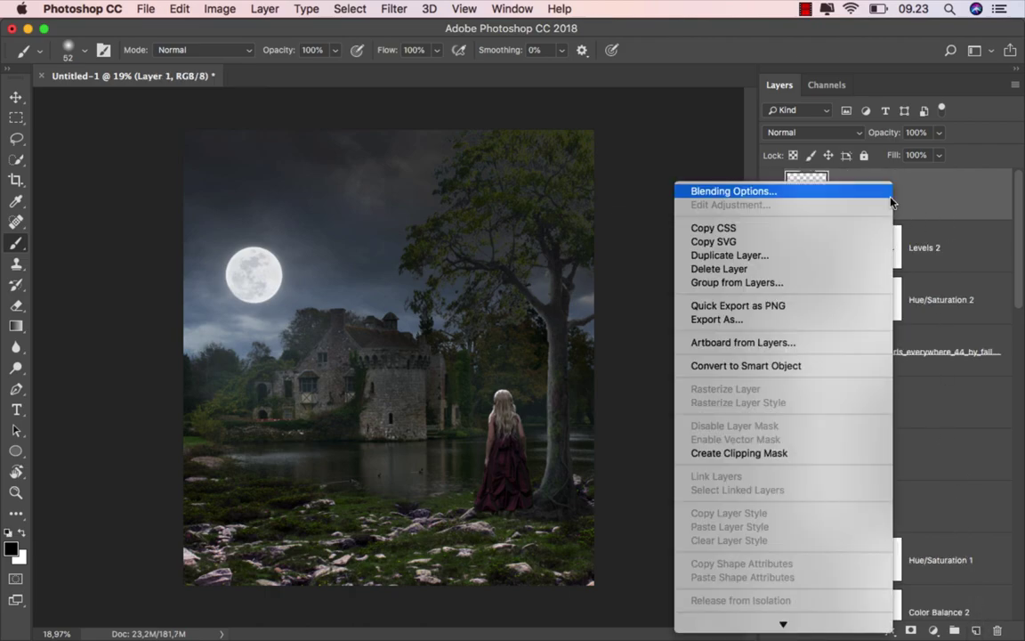
right_click(892, 191)
click(795, 453)
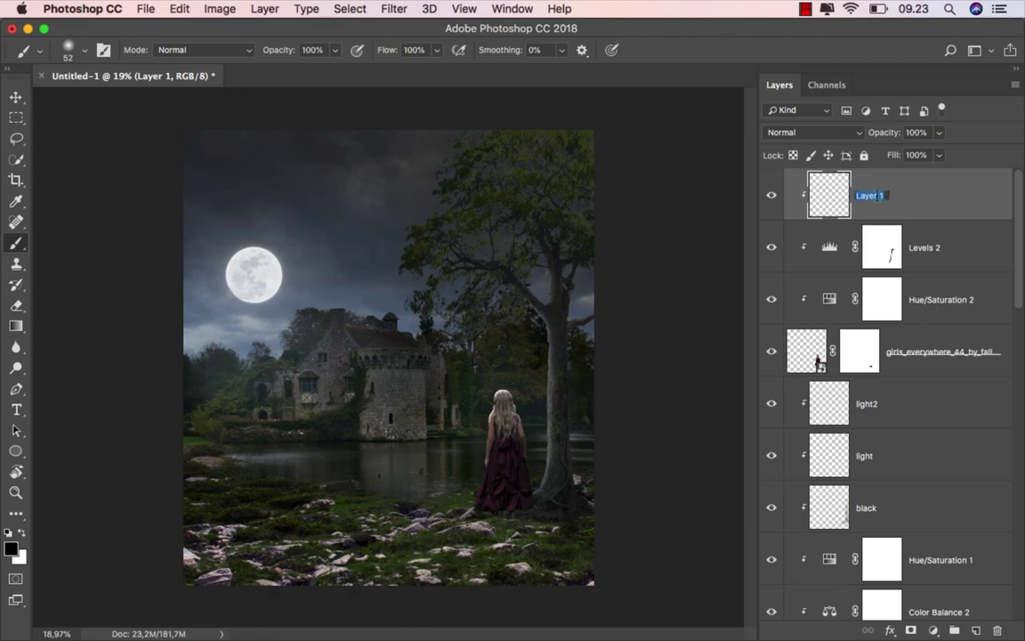
key(BackSpace)
text(light)
key(Return)
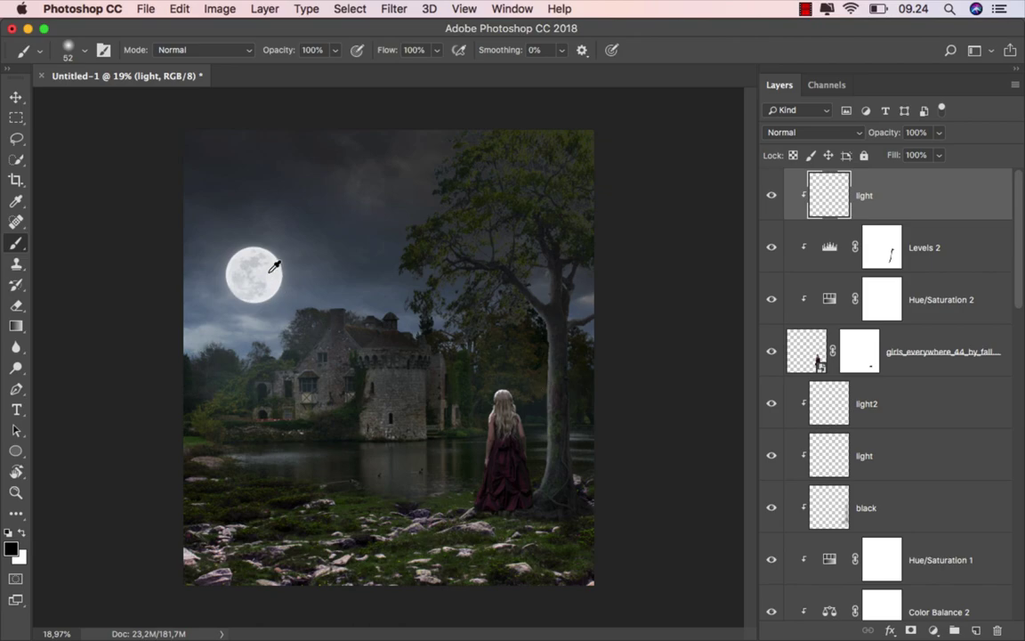
- Sample the moon's pale grey and paint moonlight along the dress's left edge
alt+click(270, 272)
scroll(478, 487, up, 3)
scroll(485, 441, up, 5)
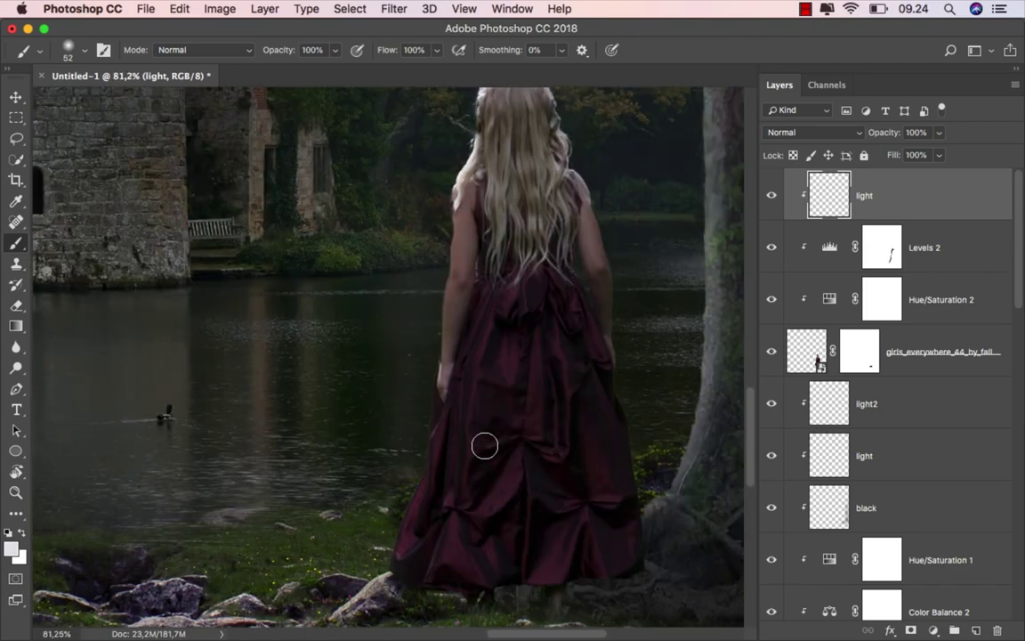
scroll(412, 268, down, 3)
drag(418, 256, 421, 258)
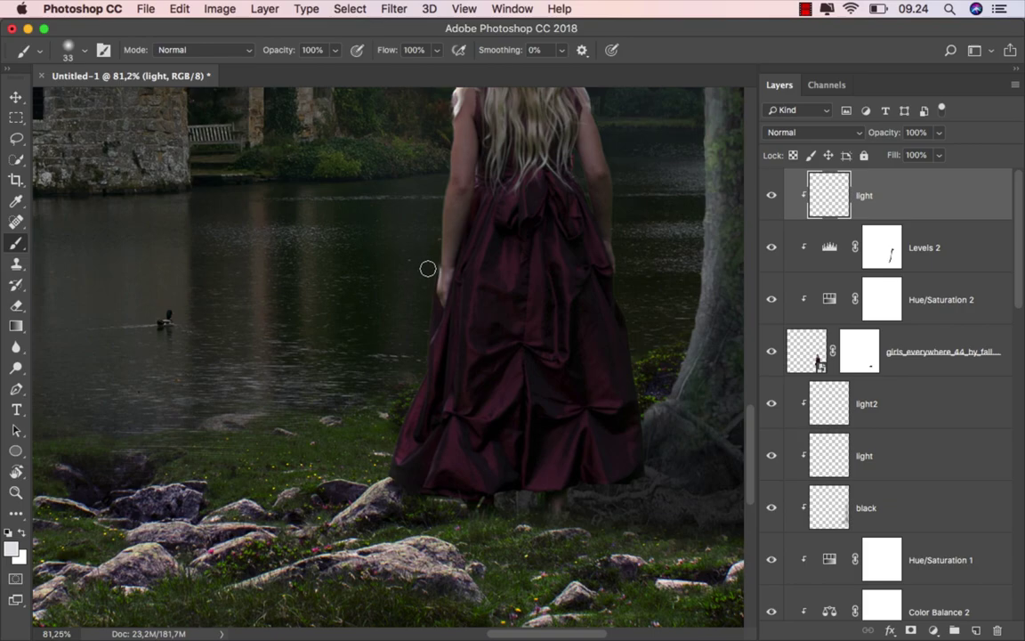
drag(421, 313, 418, 333)
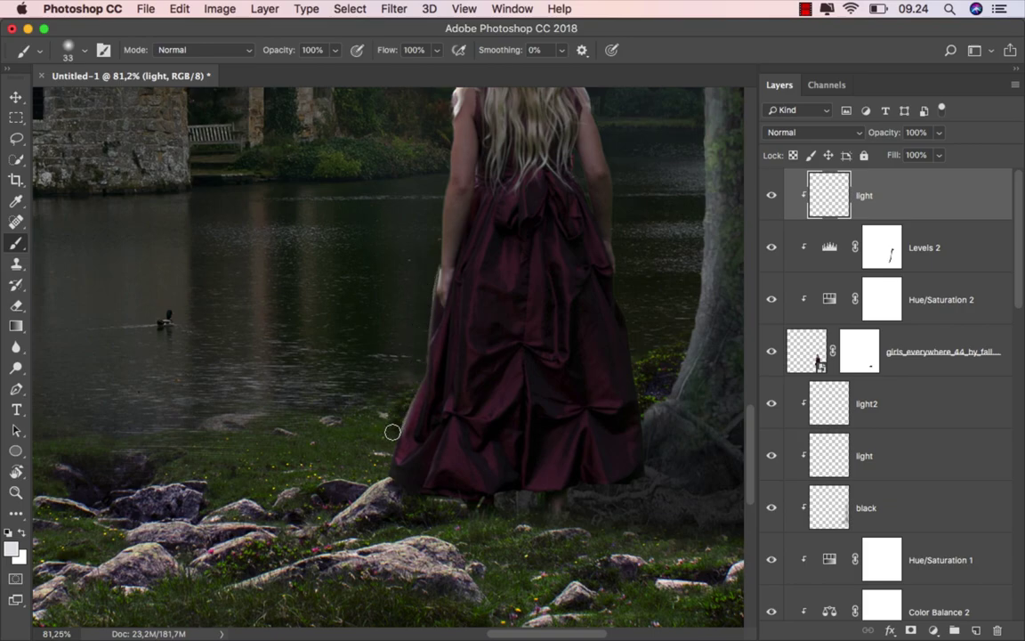
scroll(503, 397, down, 2)
scroll(498, 374, down, 1)
scroll(494, 364, up, 1)
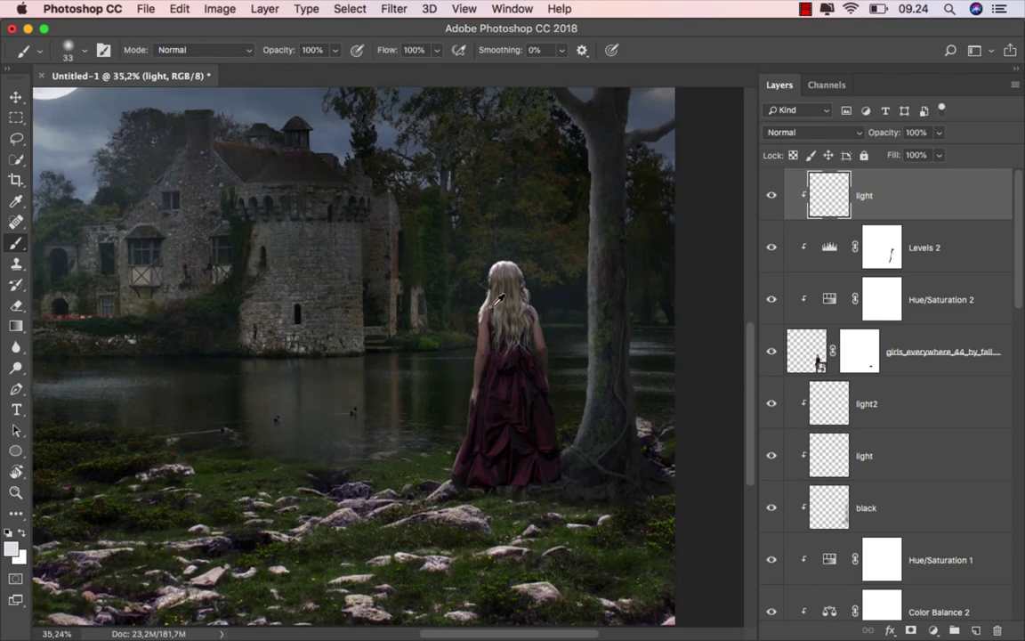
scroll(472, 329, up, 5)
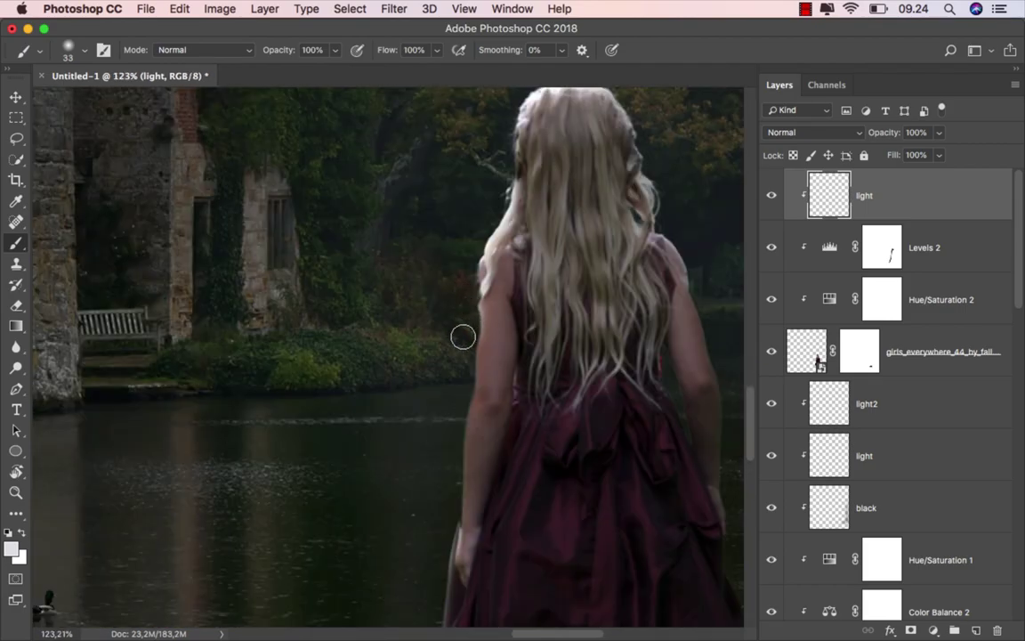
scroll(460, 299, down, 2)
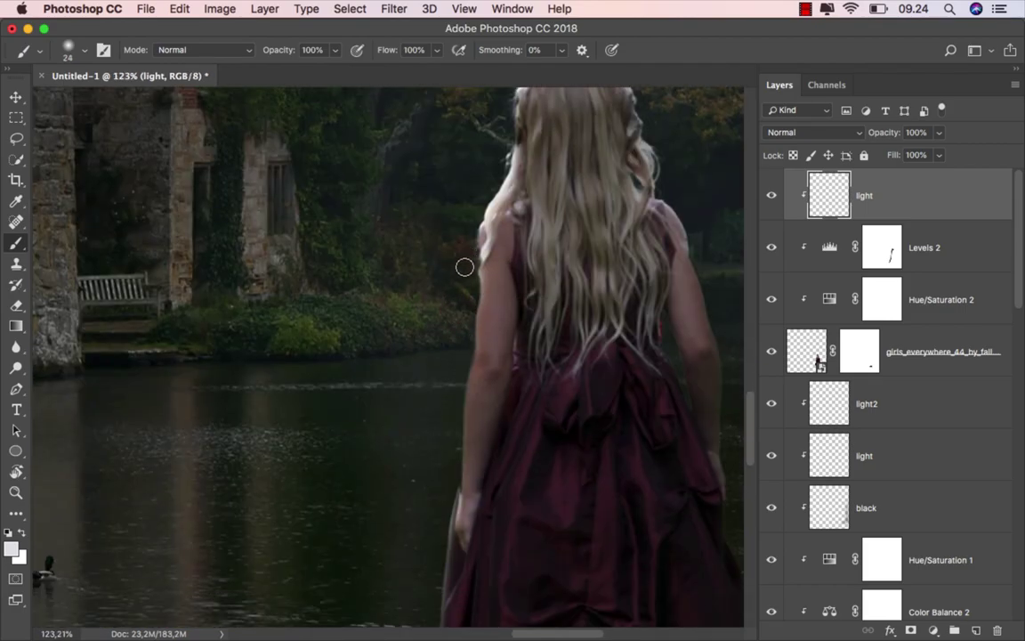
- Refine the rim light on the girl's left edge with a smaller brush
key(bracketleft)
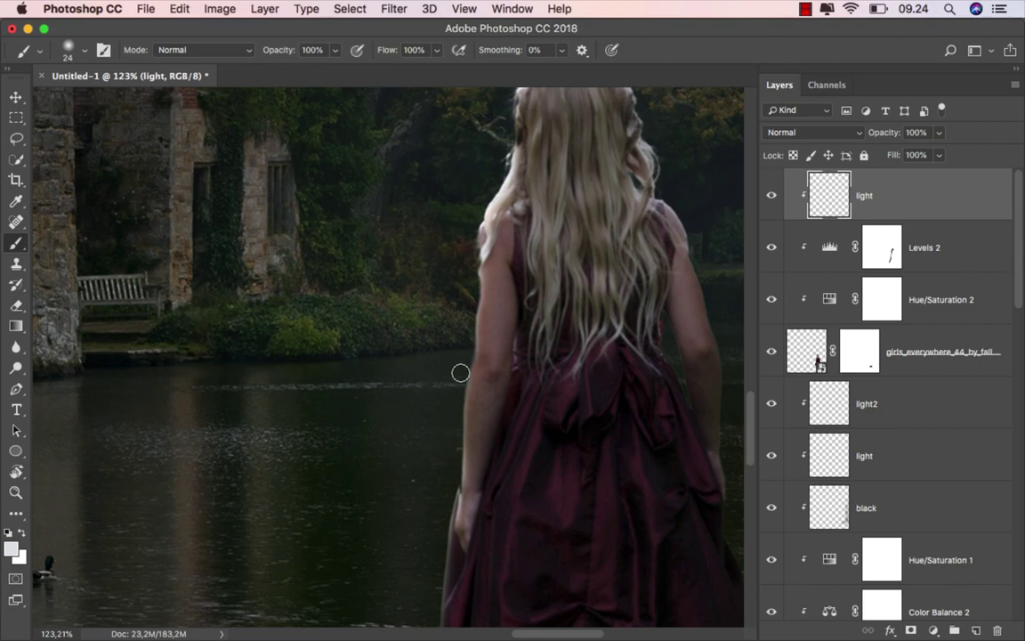
scroll(492, 266, down, 5)
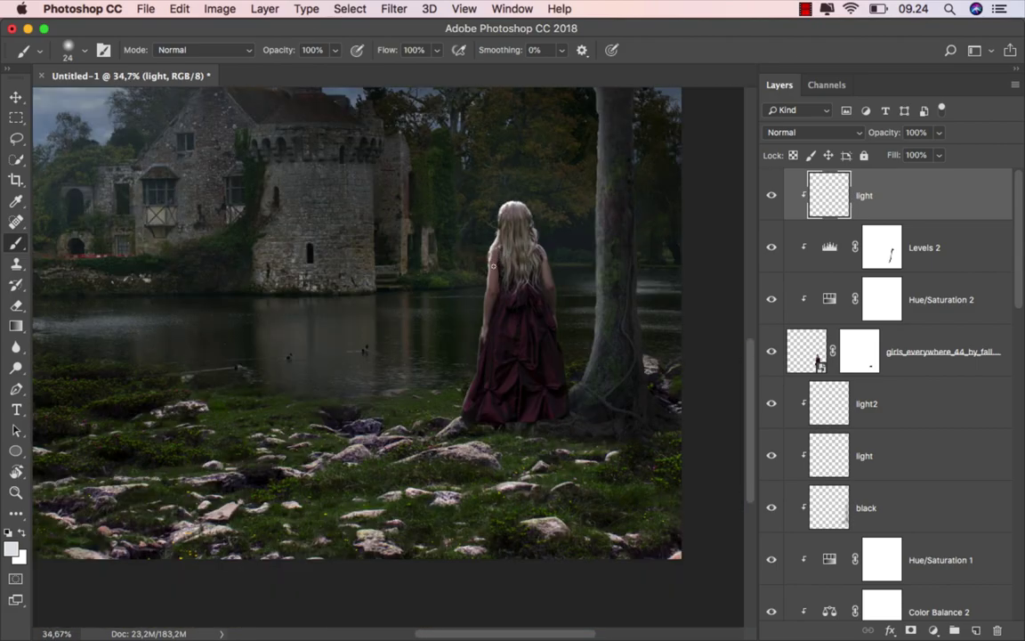
scroll(492, 265, up, 3)
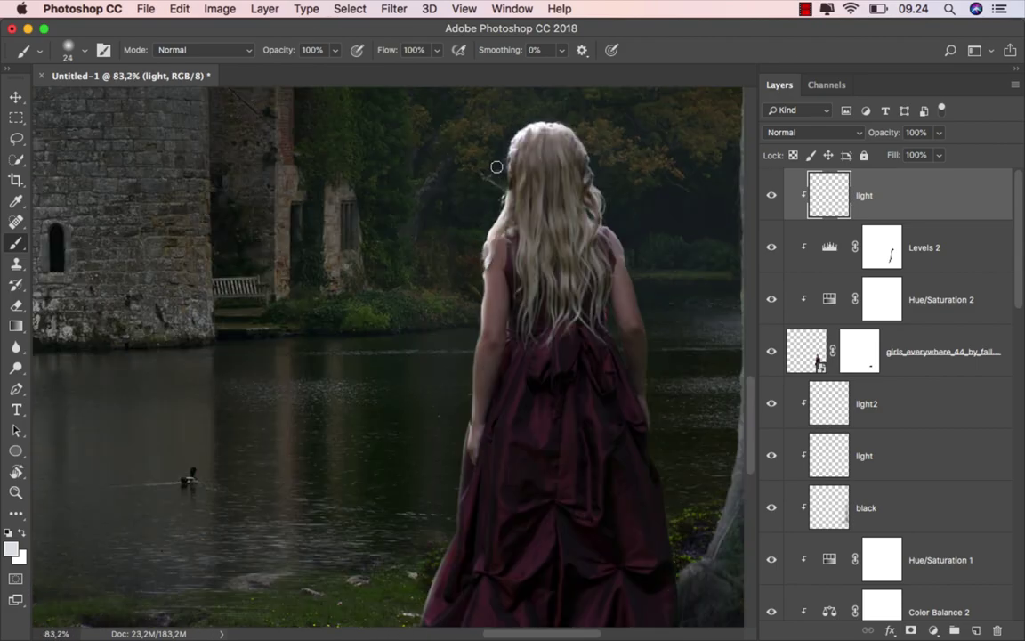
scroll(441, 303, down, 3)
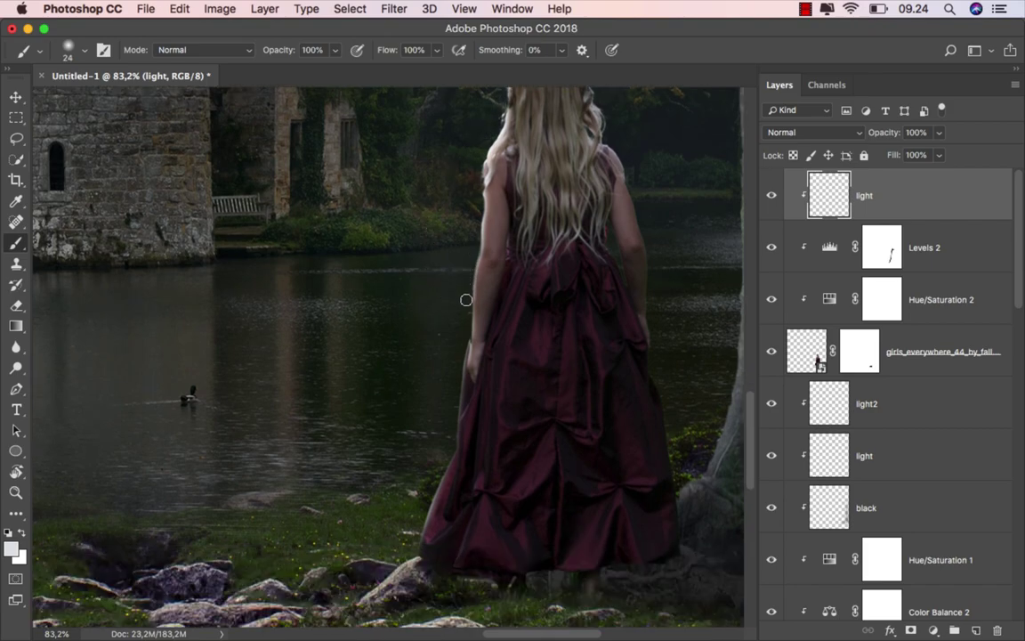
scroll(503, 359, down, 2)
scroll(503, 359, down, 1)
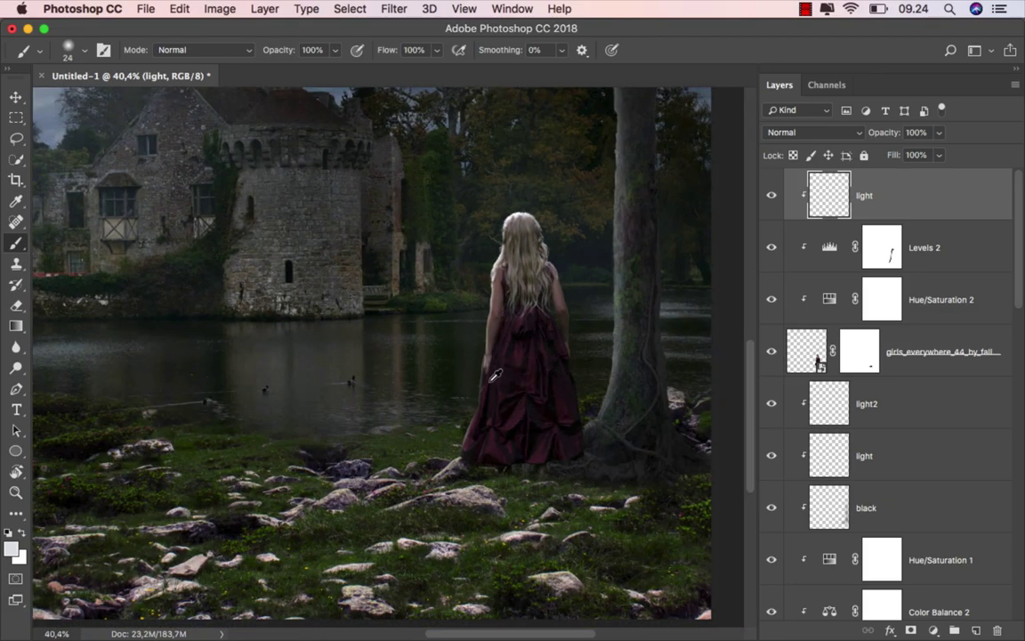
scroll(502, 359, down, 2)
scroll(467, 363, up, 5)
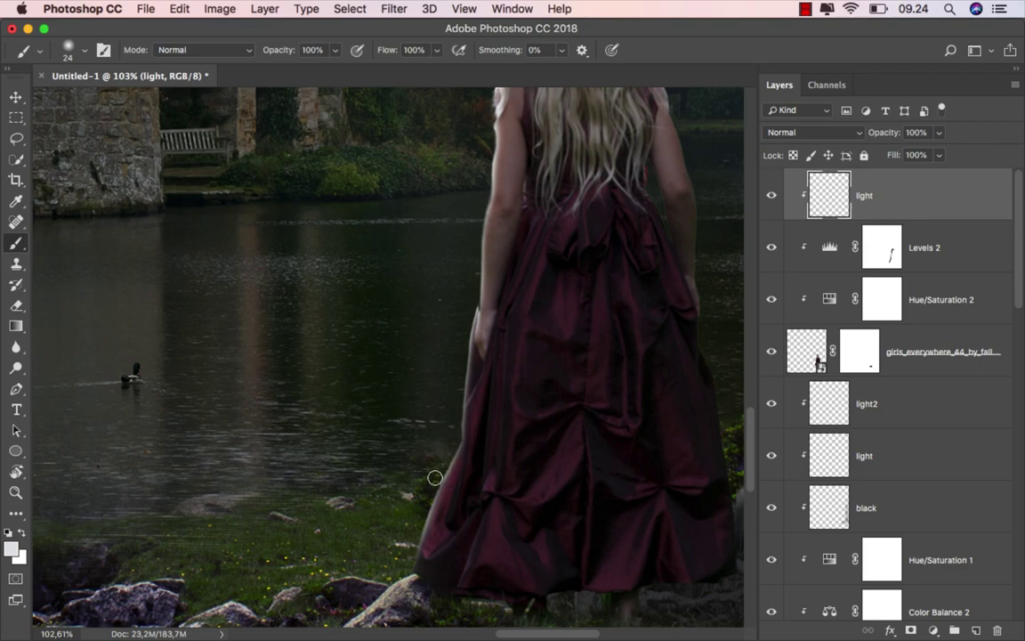
scroll(418, 519, down, 5)
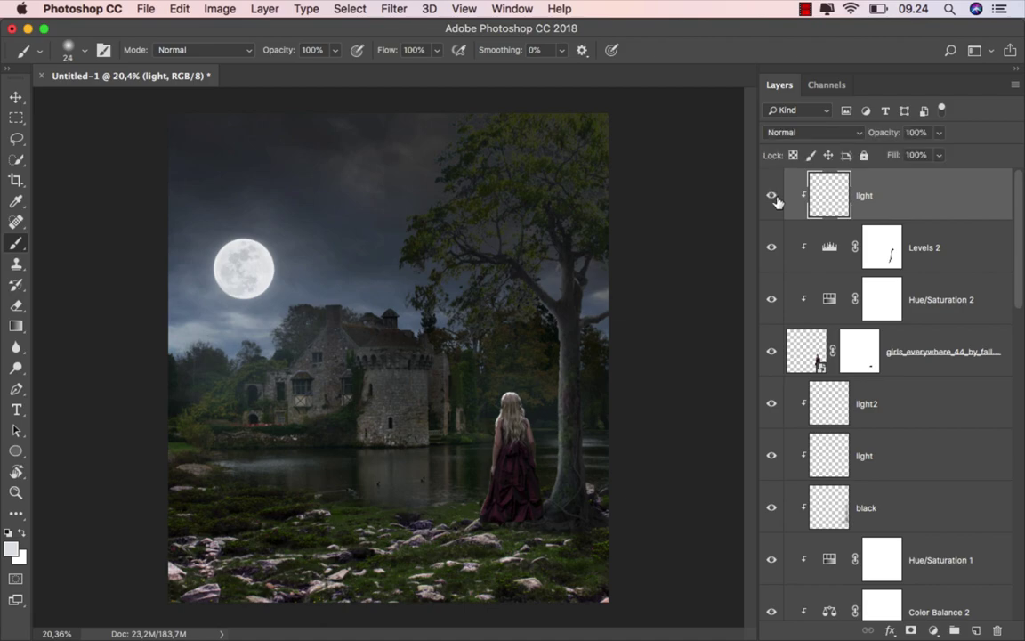
scroll(579, 290, up, 1)
scroll(578, 290, up, 1)
- Add a Soft Light layer named shadow above Color Balance 1
key(v)
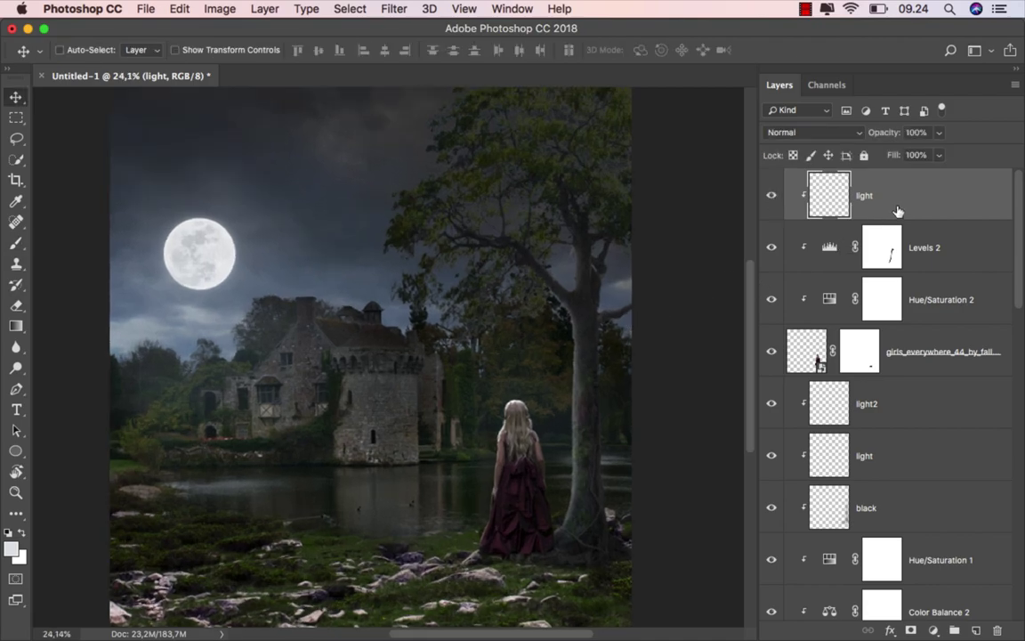
drag(1015, 216, 1015, 338)
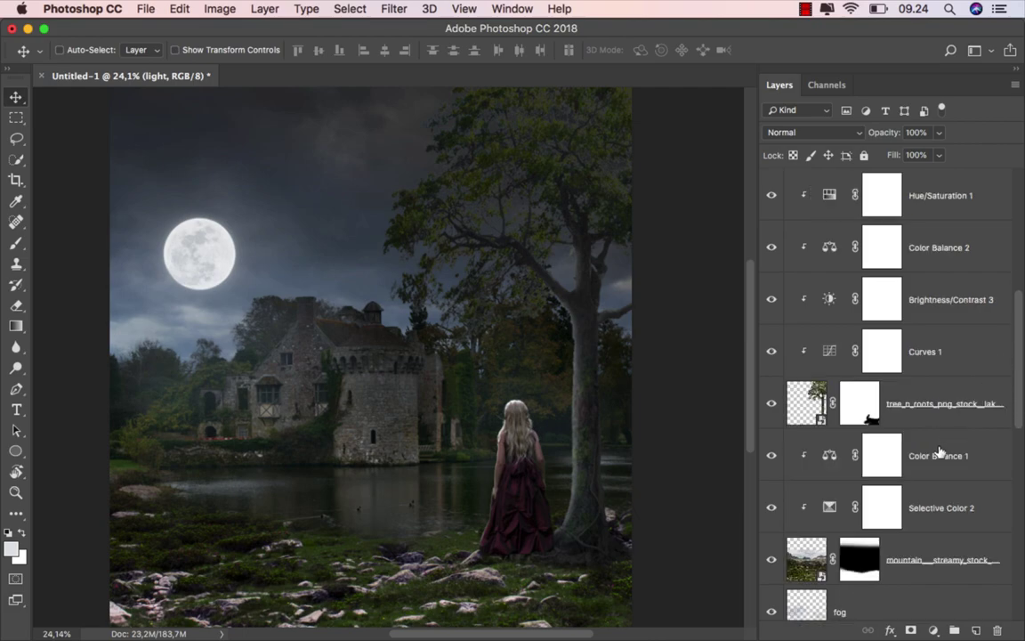
click(940, 453)
click(976, 628)
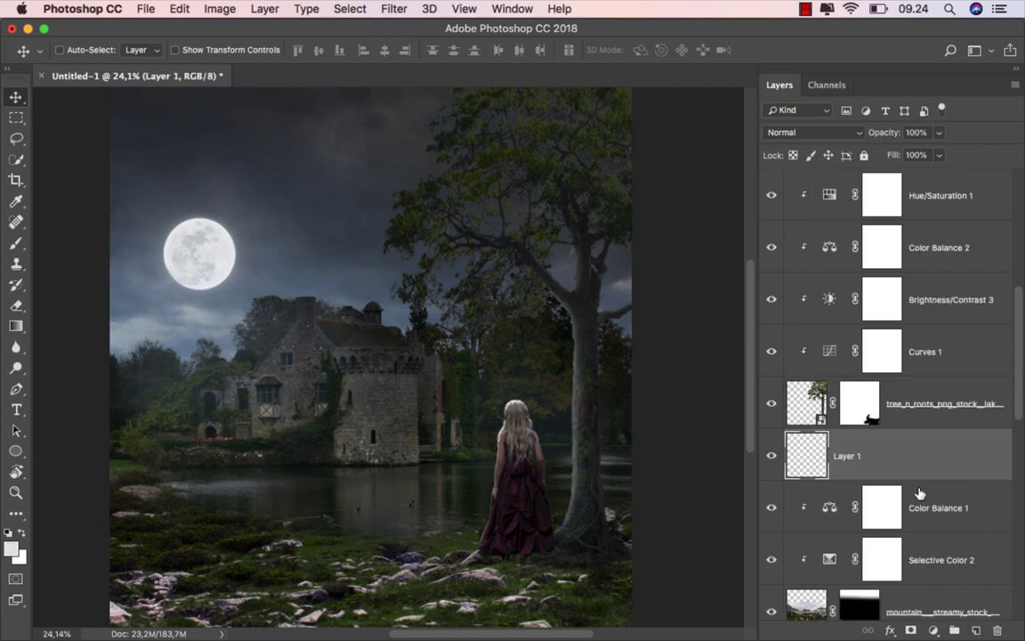
text(shad)
text(ow)
key(Return)
click(810, 132)
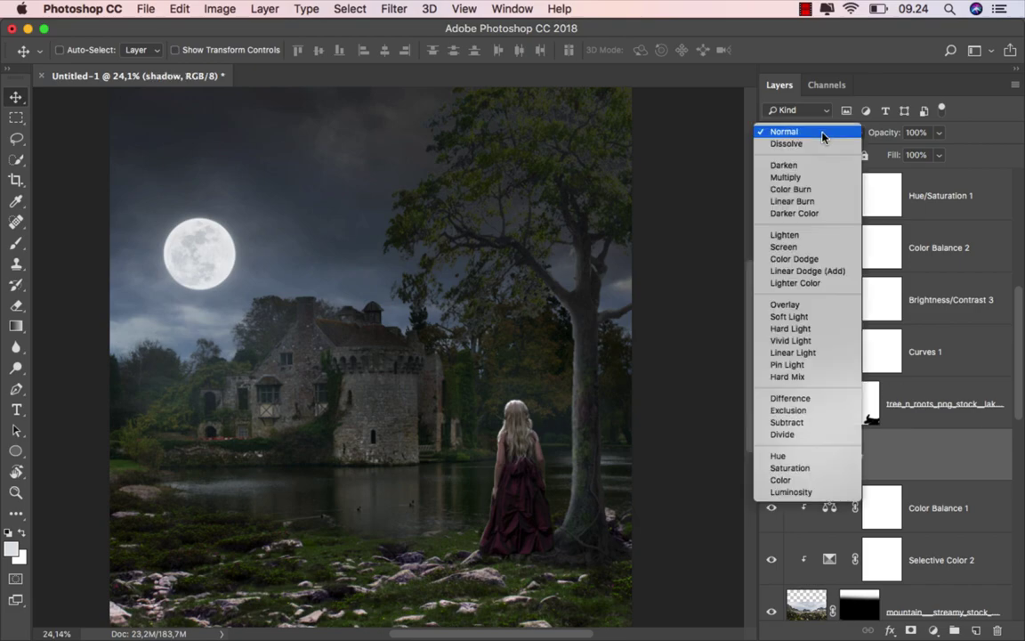
click(789, 316)
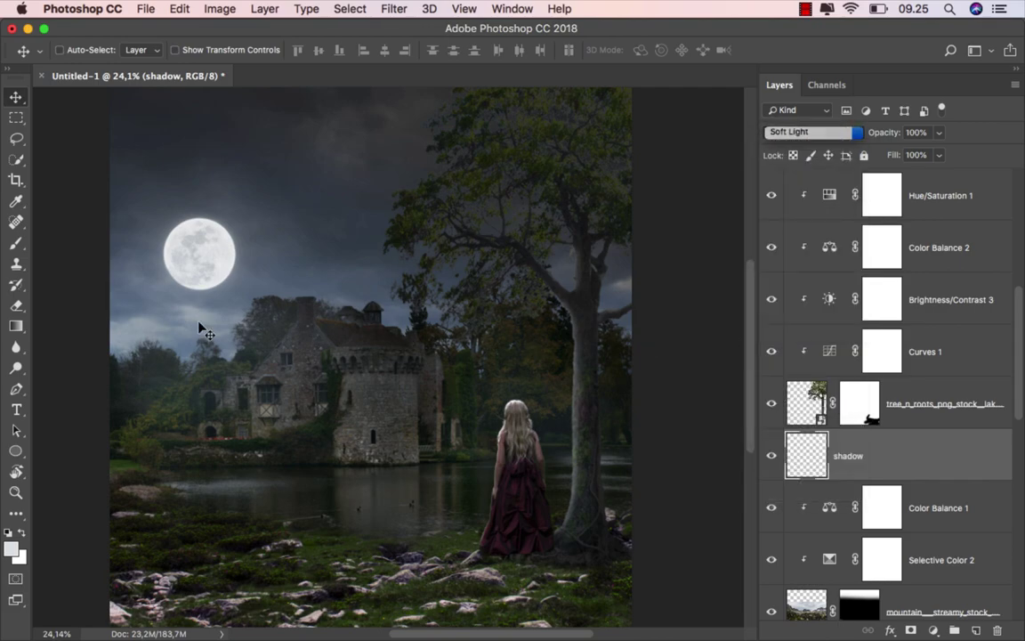
- Set up a large black brush at 16% opacity
click(16, 243)
click(51, 243)
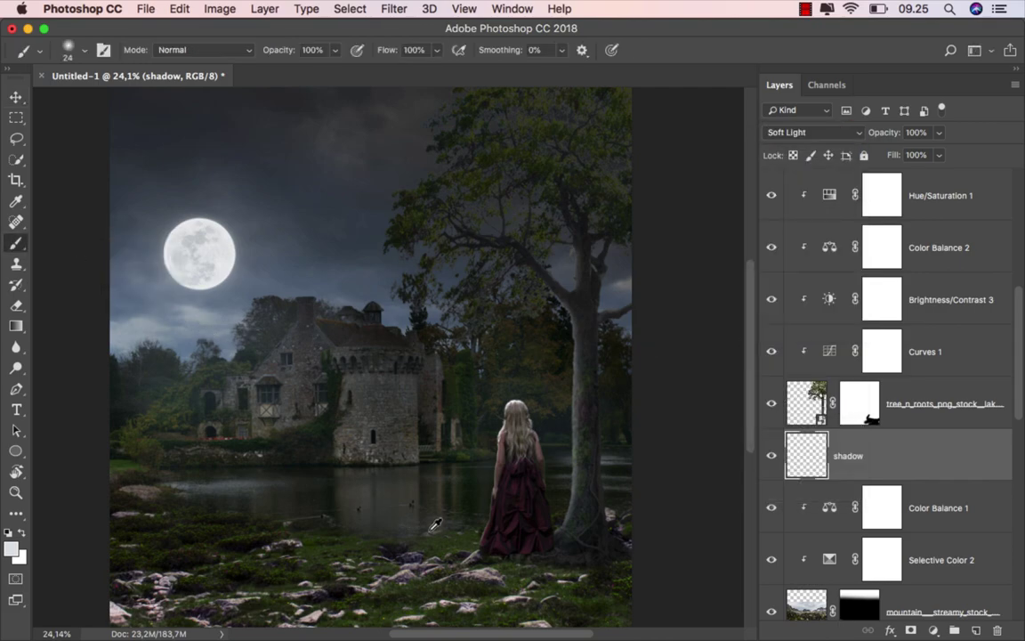
scroll(435, 525, up, 3)
key(d)
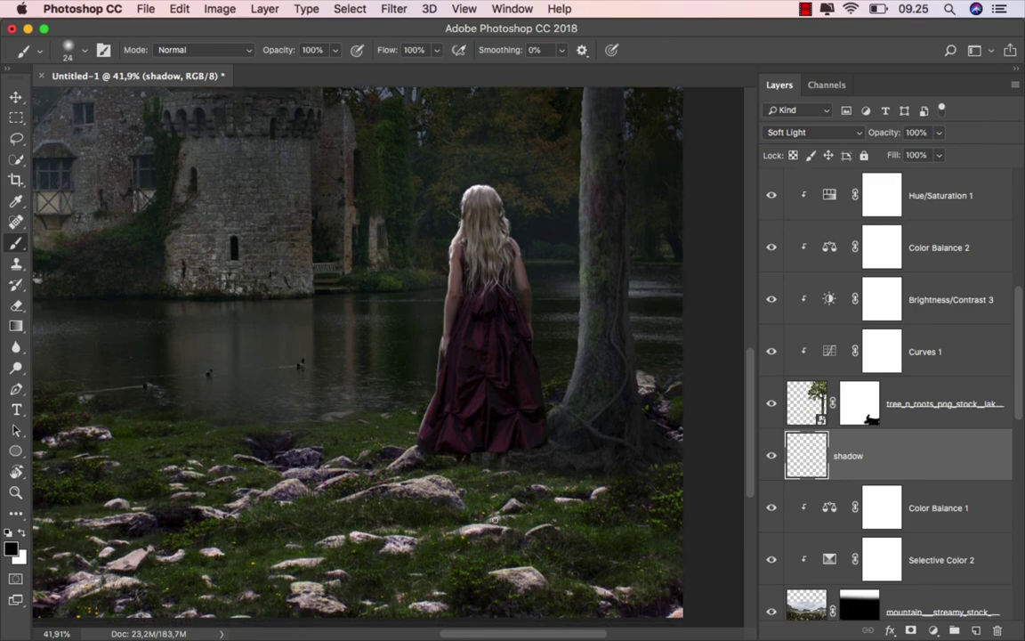
scroll(495, 519, up, 3)
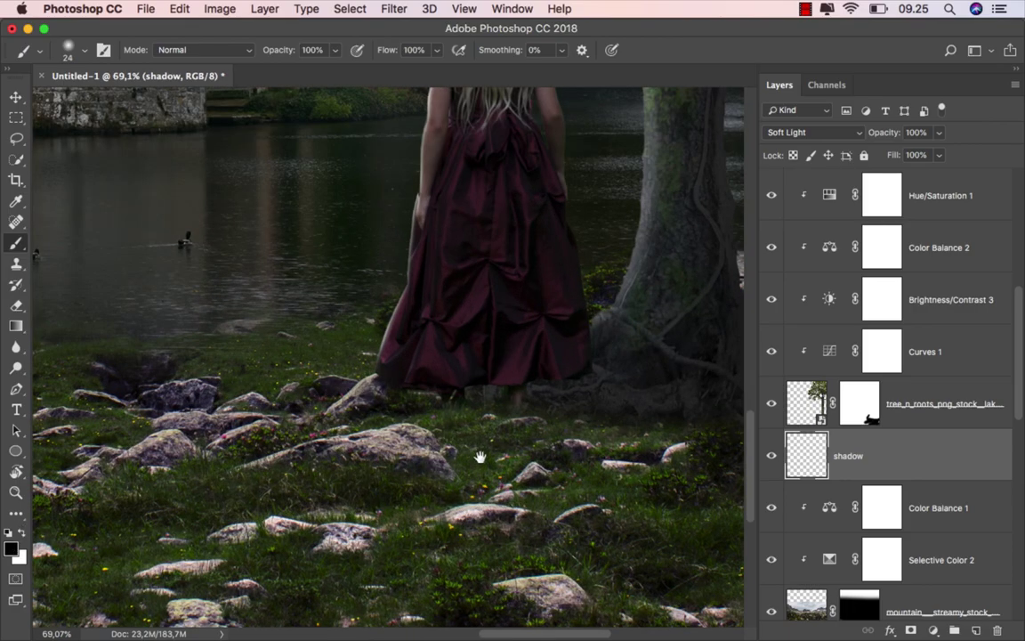
scroll(479, 457, down, 2)
mouse_move(349, 436)
mouse_down()
mouse_move(375, 439)
mouse_move(364, 438)
mouse_up()
click(334, 50)
drag(277, 71, 270, 71)
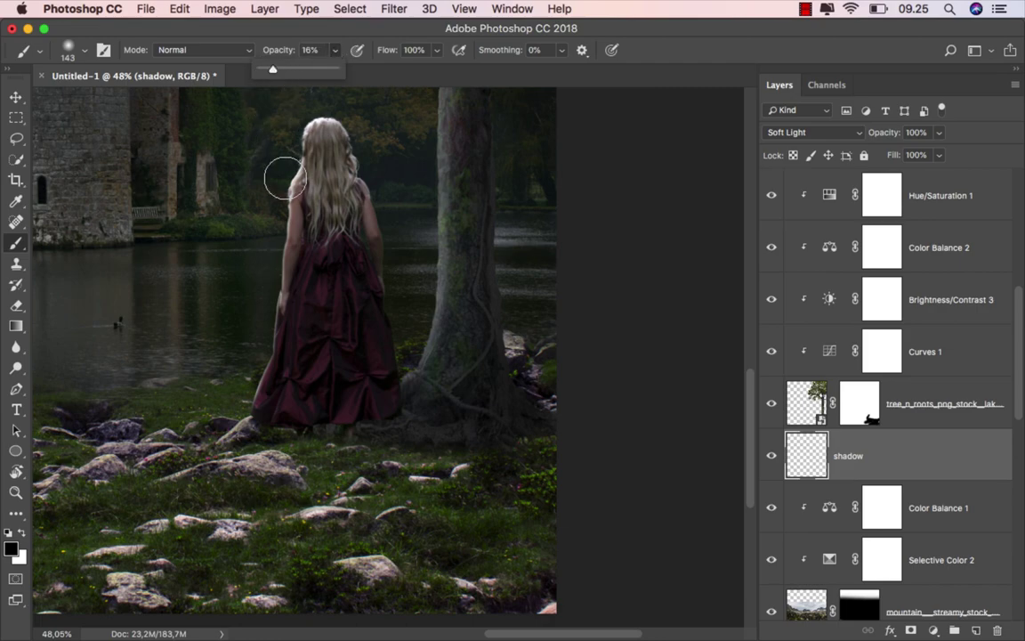
- Paint soft shadows under the dress and around the tree, widening the brush to 279 px
drag(315, 442, 362, 441)
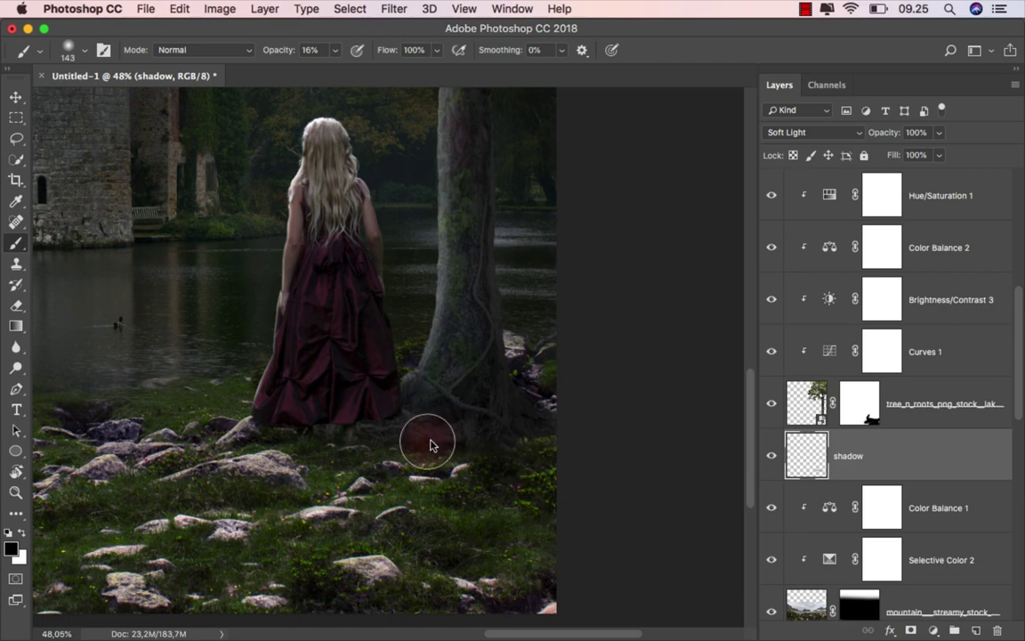
key(bracketright)
key(bracketright)
key(bracketright)
mouse_move(549, 504)
mouse_down()
mouse_move(371, 459)
mouse_move(590, 461)
mouse_move(430, 450)
mouse_move(567, 462)
mouse_move(515, 480)
mouse_move(272, 456)
mouse_move(567, 558)
mouse_up()
alt+scroll(566, 558, down, 2)
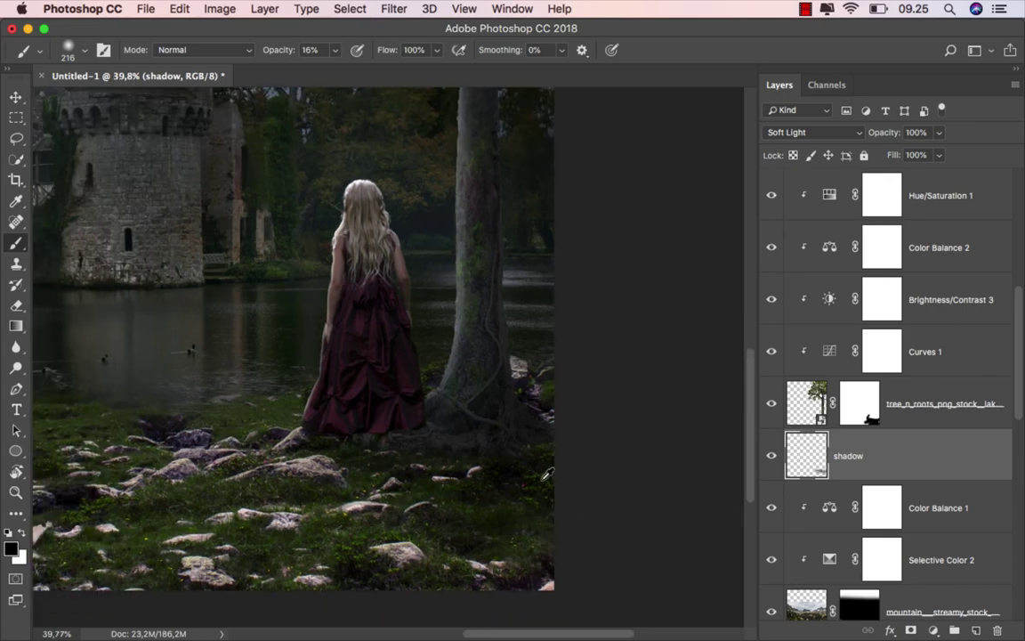
drag(446, 480, 472, 481)
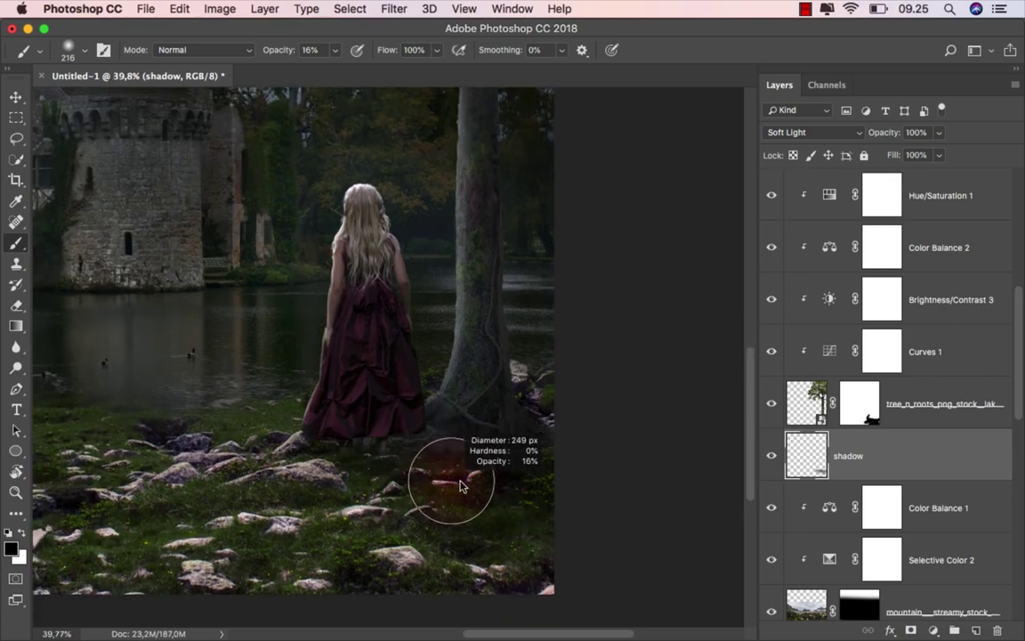
drag(325, 465, 492, 565)
alt+scroll(492, 566, down, 1)
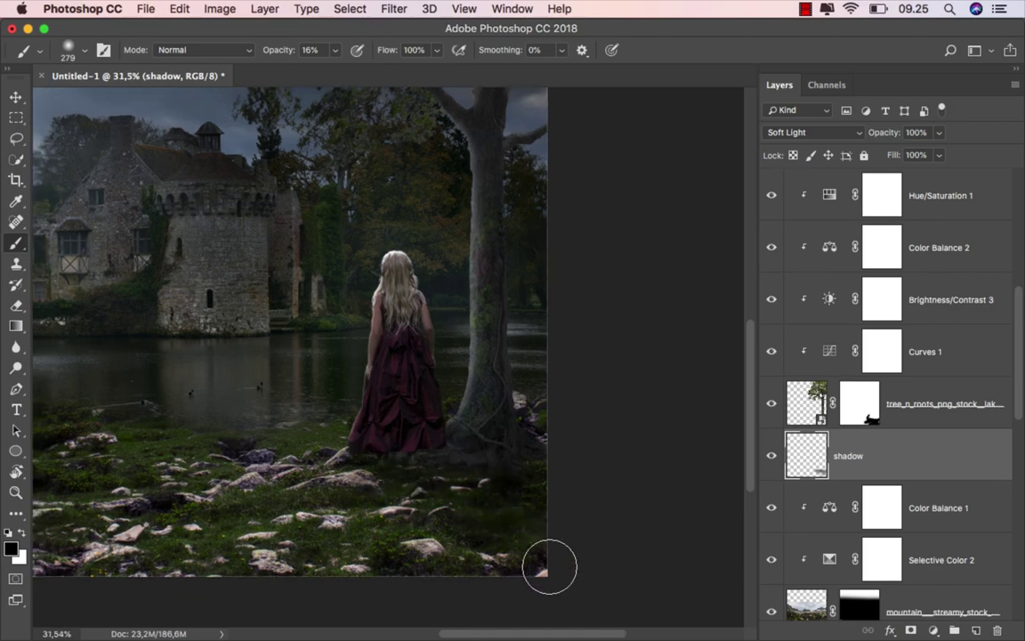
alt+scroll(552, 464, up, 1)
alt+scroll(551, 465, up, 3)
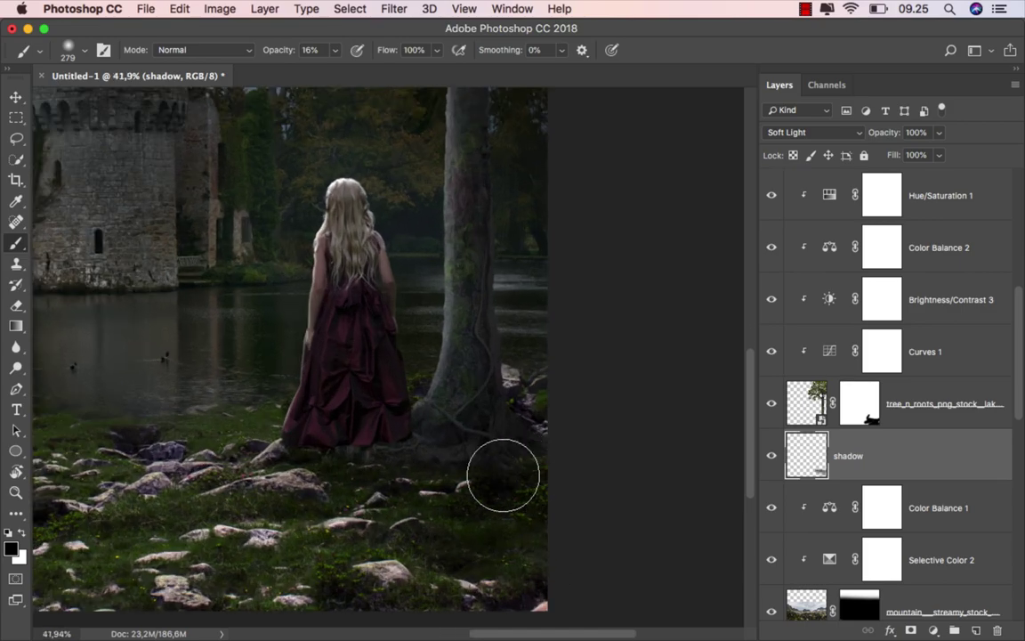
- Add a layer named shadow 2 and paint a shadow between the dress hem and tree roots
click(975, 630)
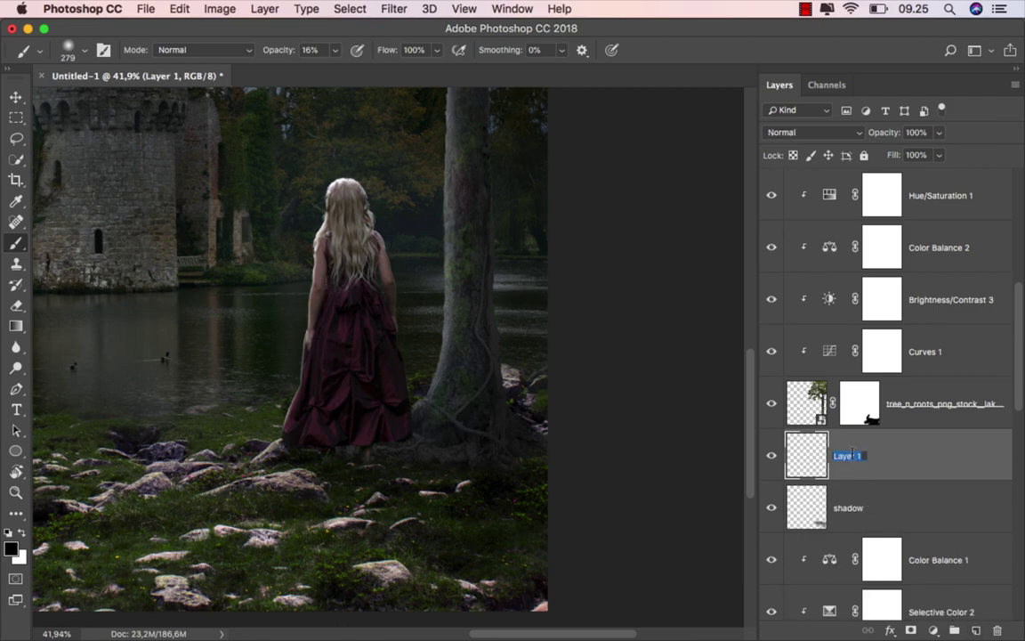
text(shadow)
text( 2)
key(Return)
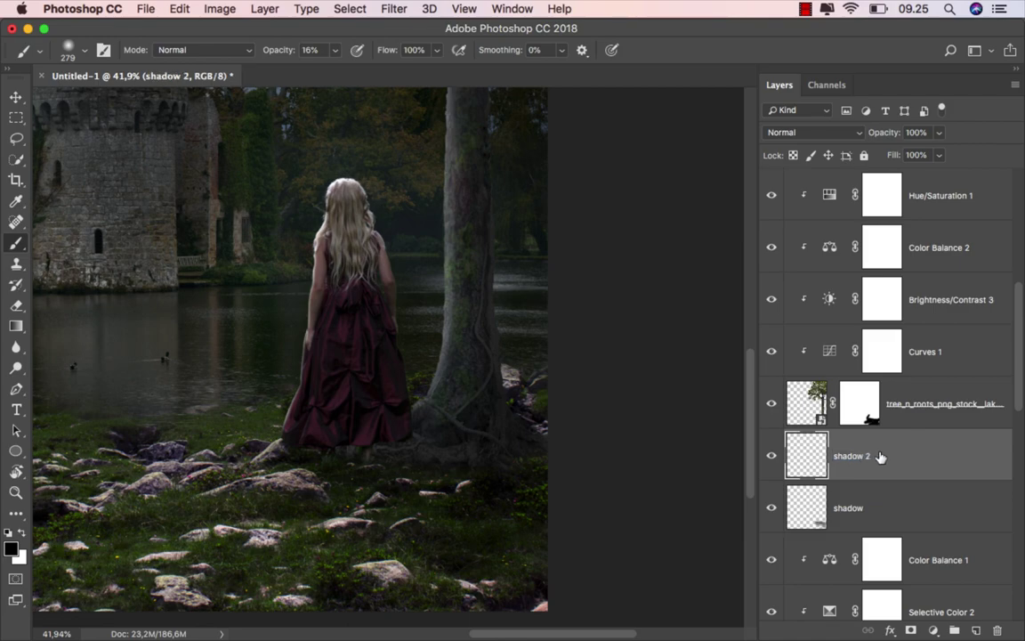
scroll(472, 476, up, 3)
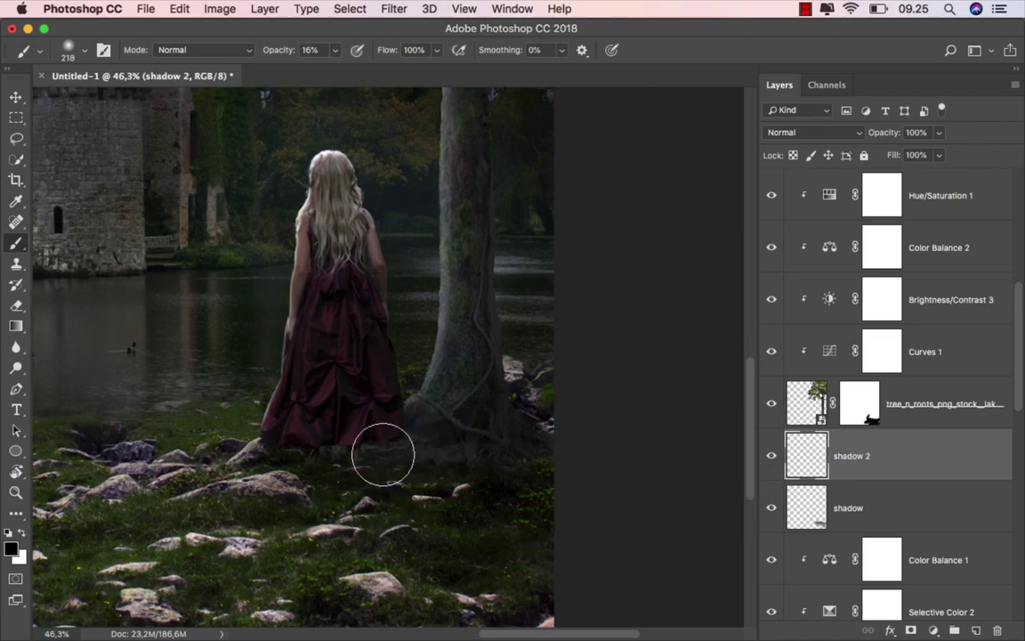
scroll(374, 454, up, 2)
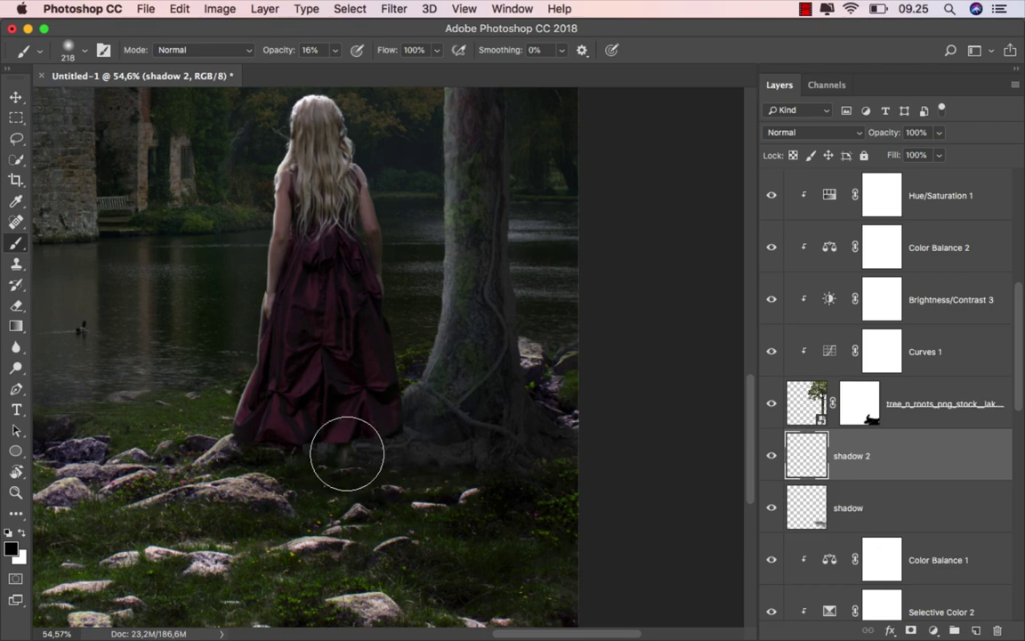
mouse_move(347, 454)
mouse_down()
mouse_move(297, 457)
mouse_move(429, 446)
mouse_move(504, 464)
mouse_up()
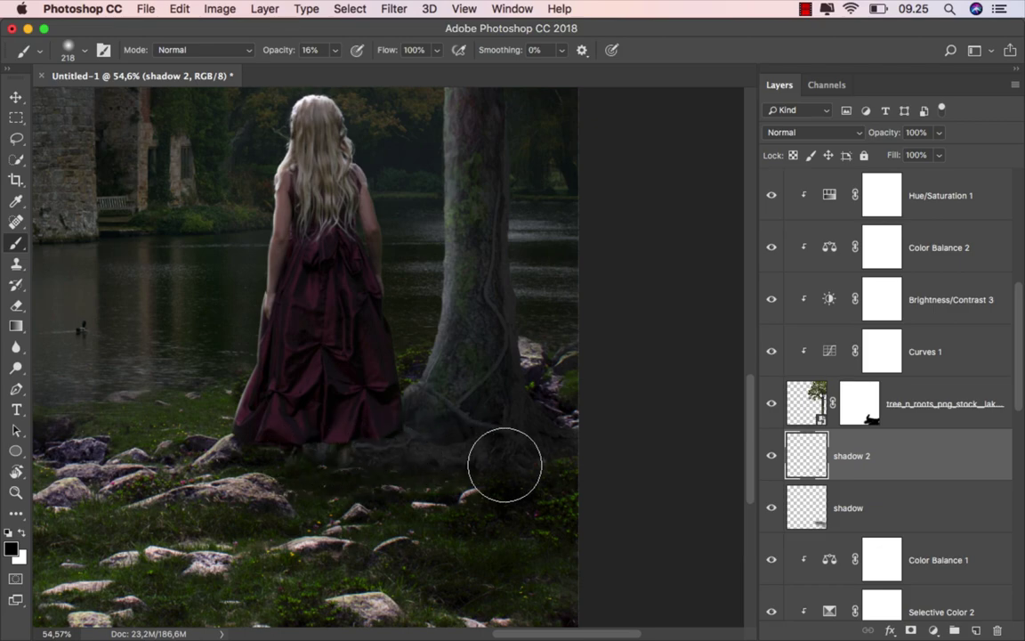
scroll(514, 464, down, 1)
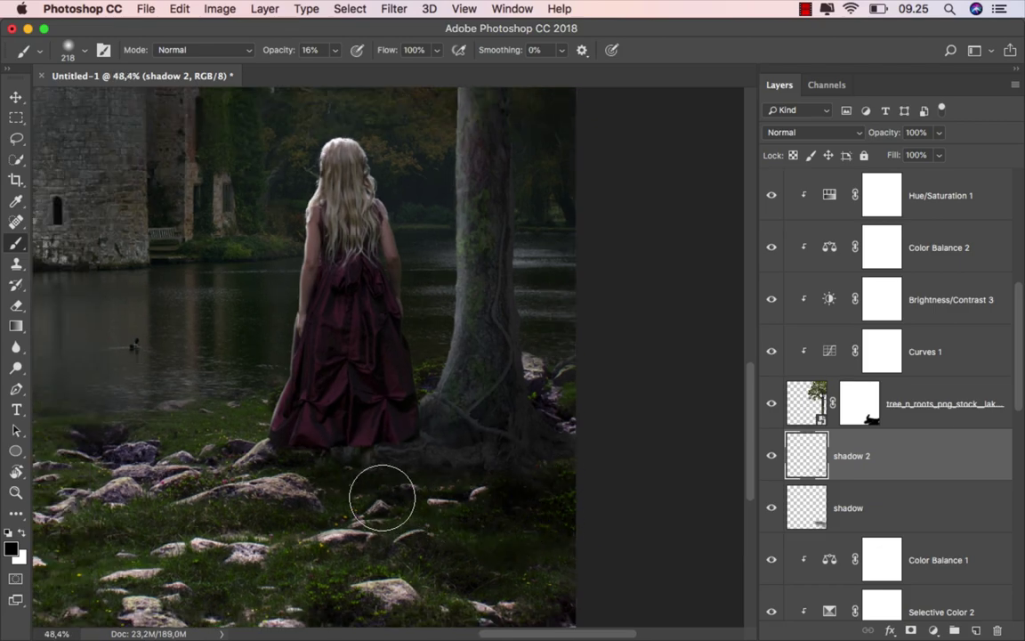
scroll(383, 498, down, 5)
scroll(485, 501, down, 2)
scroll(487, 506, down, 2)
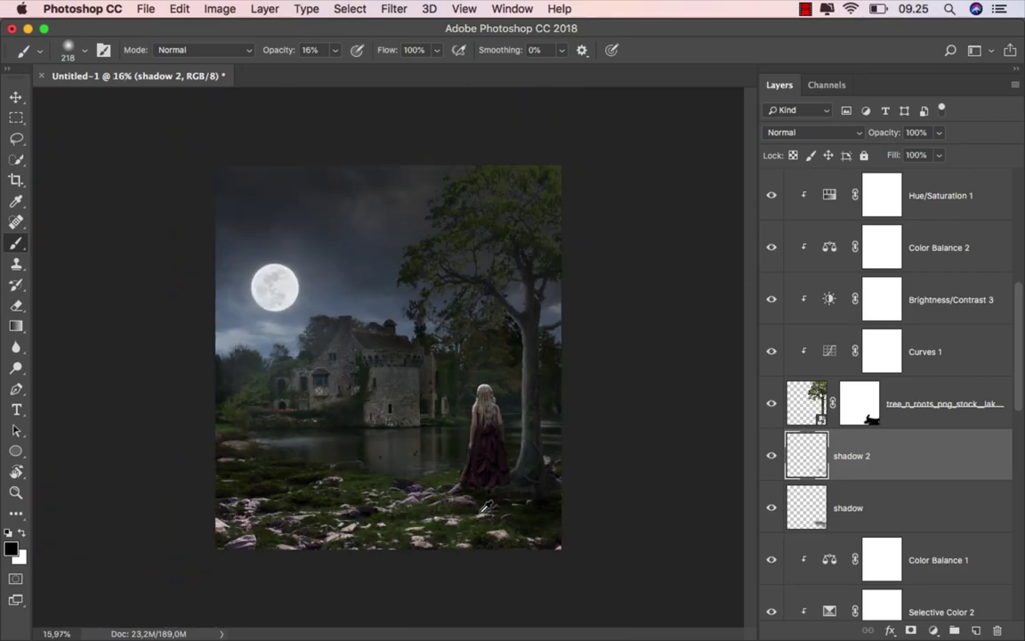
scroll(487, 505, up, 2)
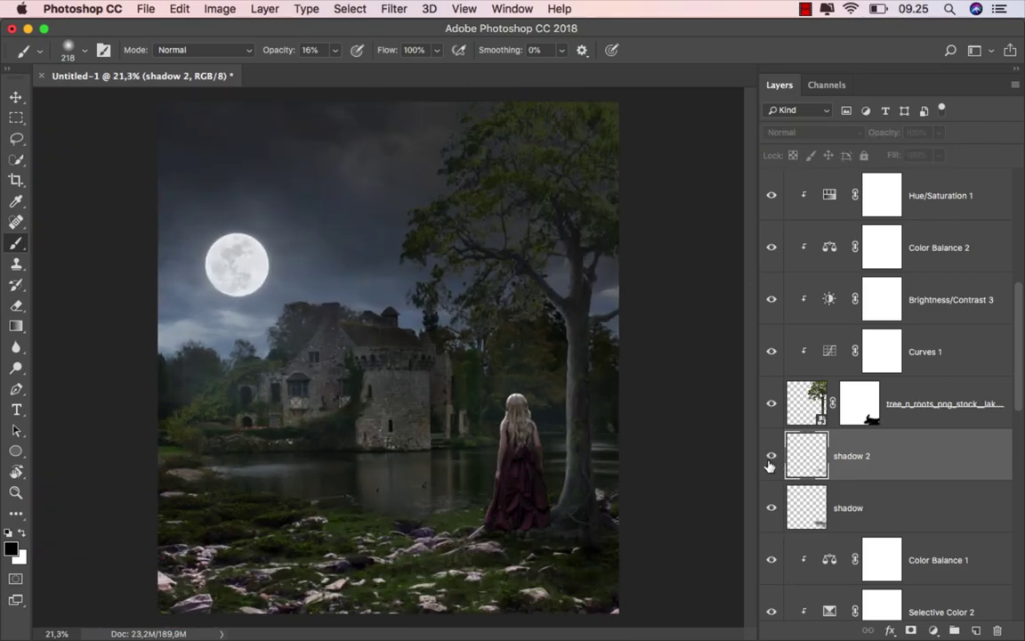
- Lower the shadow layer's Fill to 82%
click(772, 507)
click(772, 507)
click(805, 503)
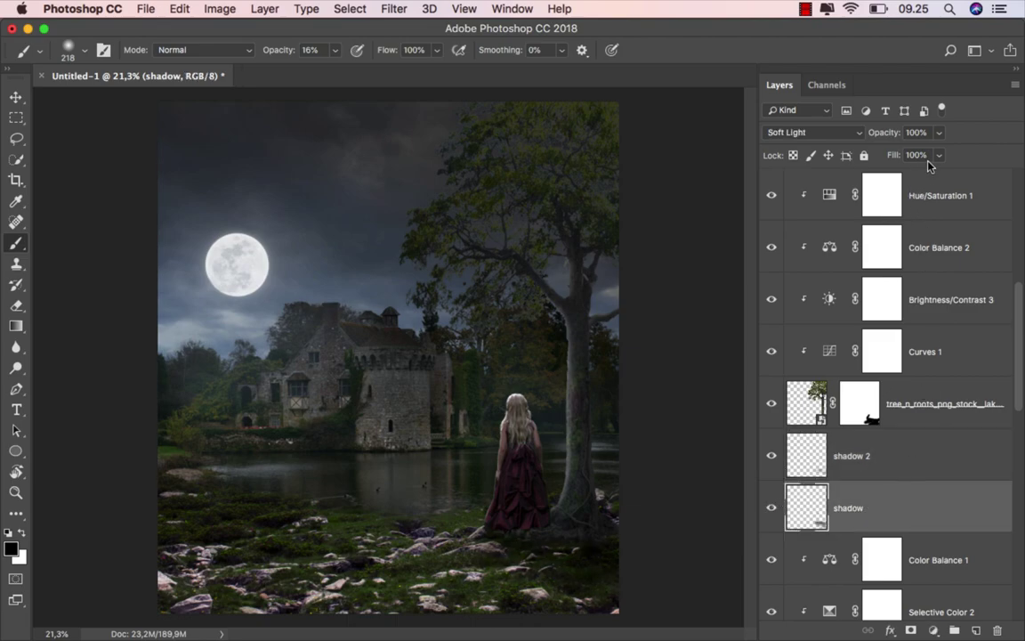
drag(939, 156, 933, 178)
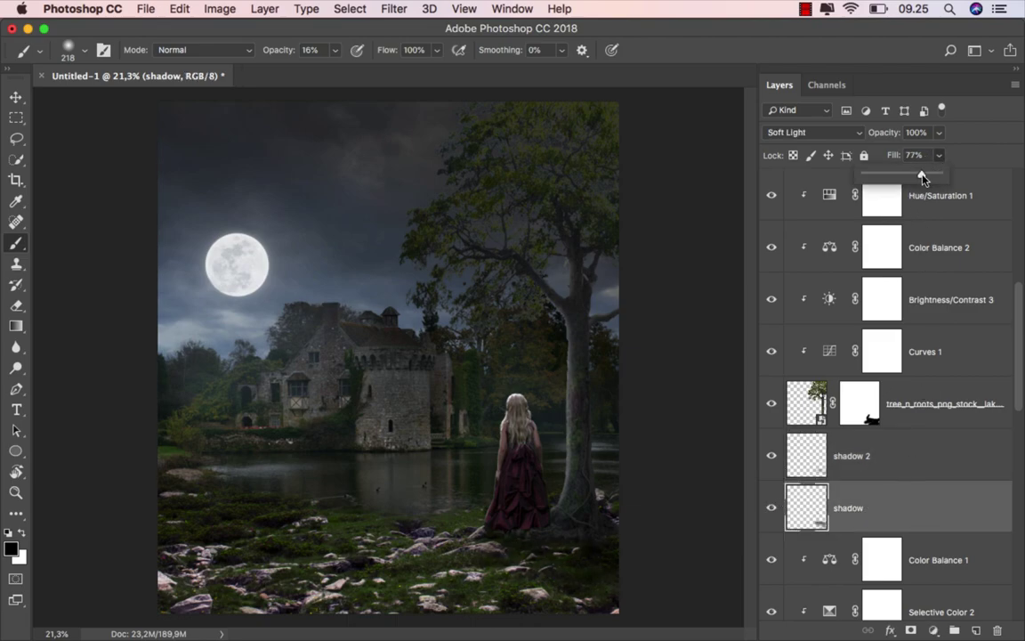
key(v)
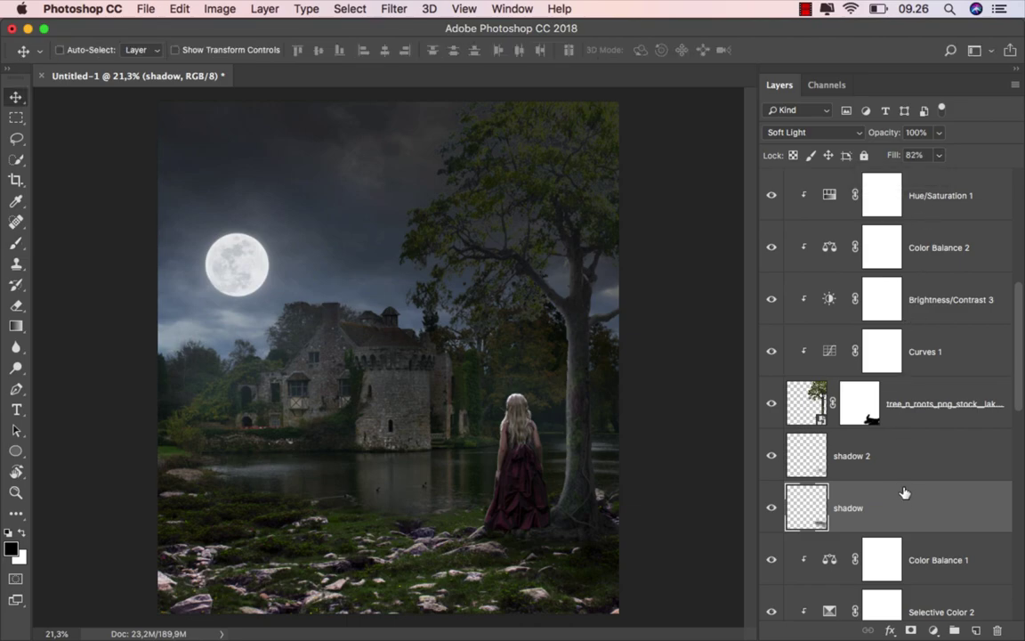
drag(1019, 343, 1017, 223)
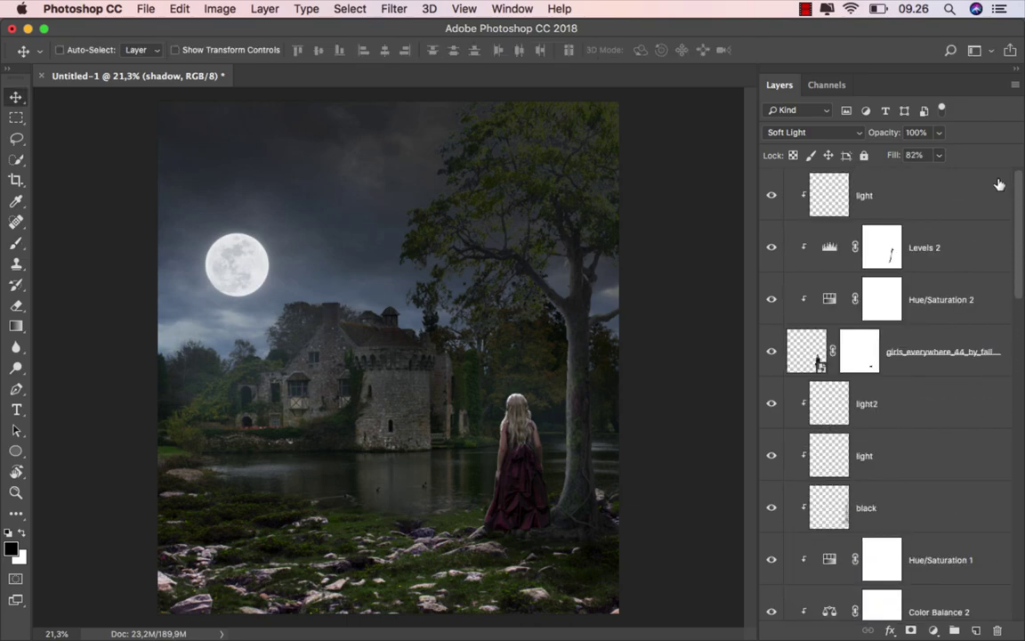
- Add a Brightness/Contrast 4 adjustment on top with Brightness -24
click(917, 188)
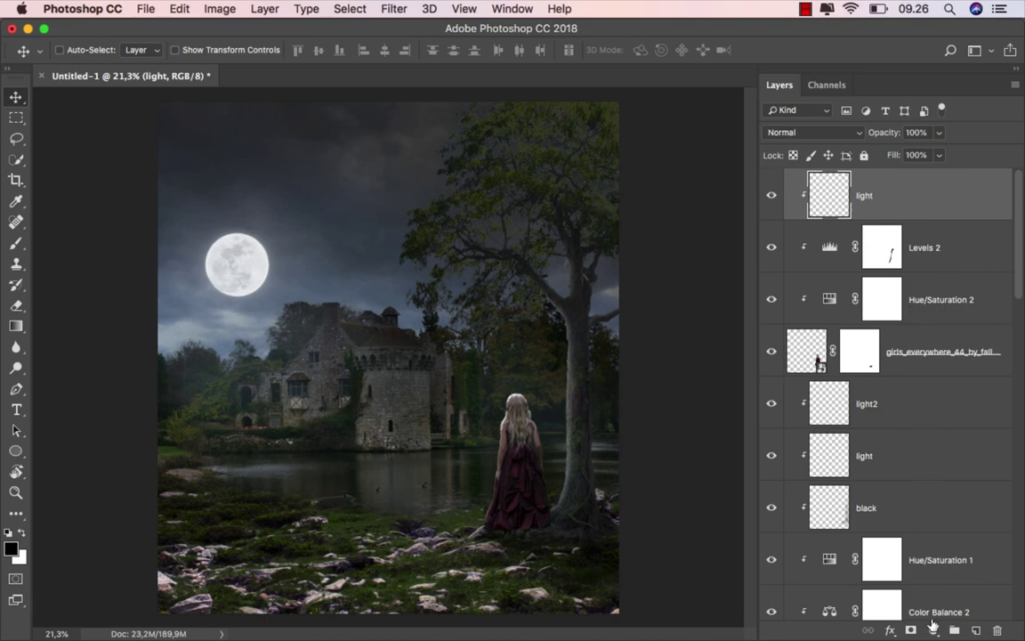
click(932, 629)
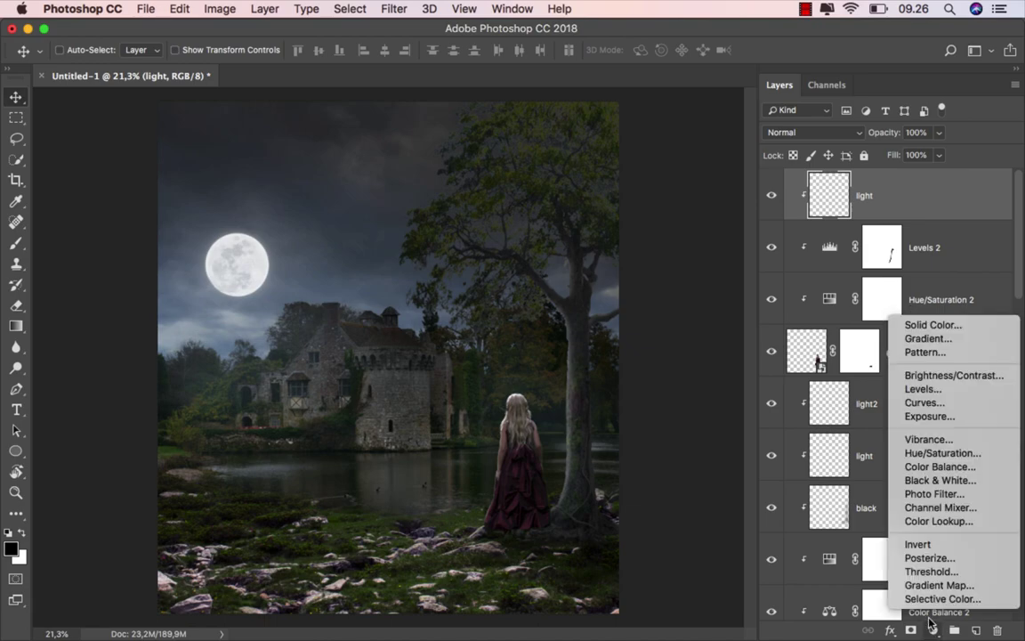
click(968, 377)
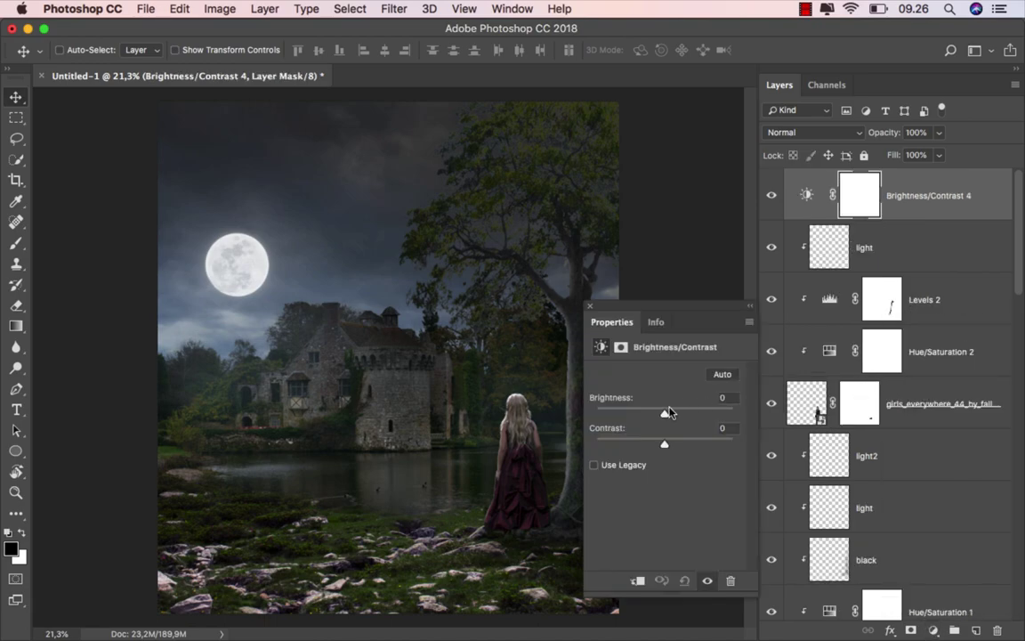
drag(663, 416, 655, 417)
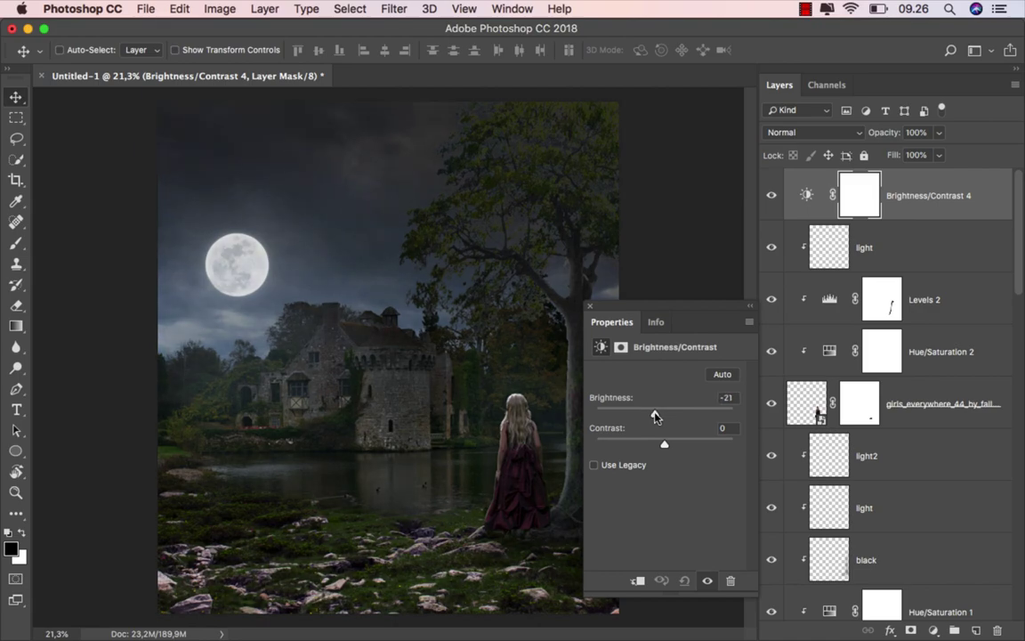
click(587, 309)
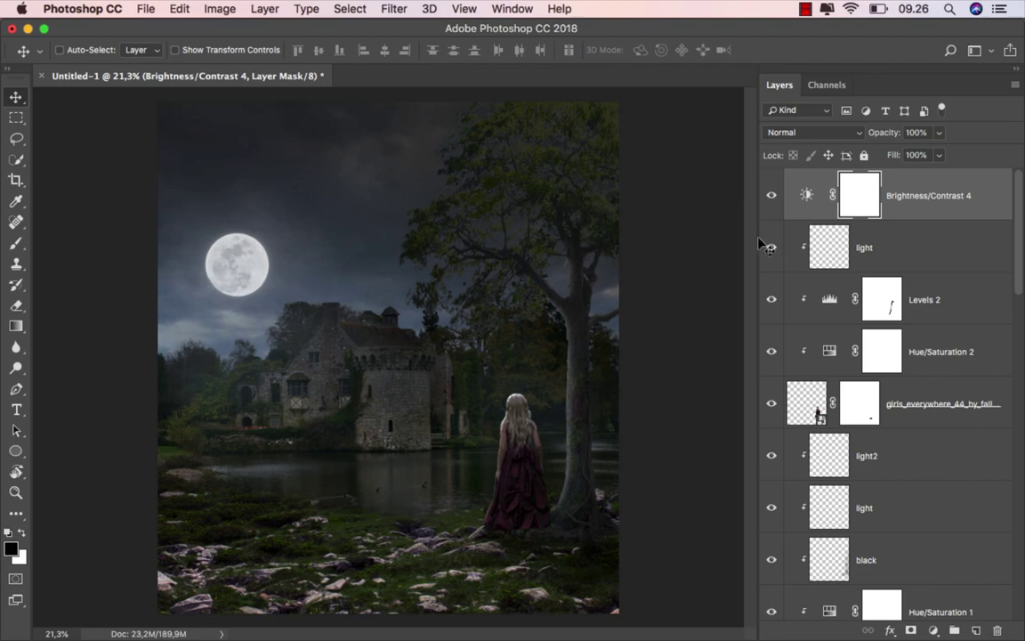
- Draw a radial black gradient on its mask outward from near the moon
click(15, 327)
click(89, 326)
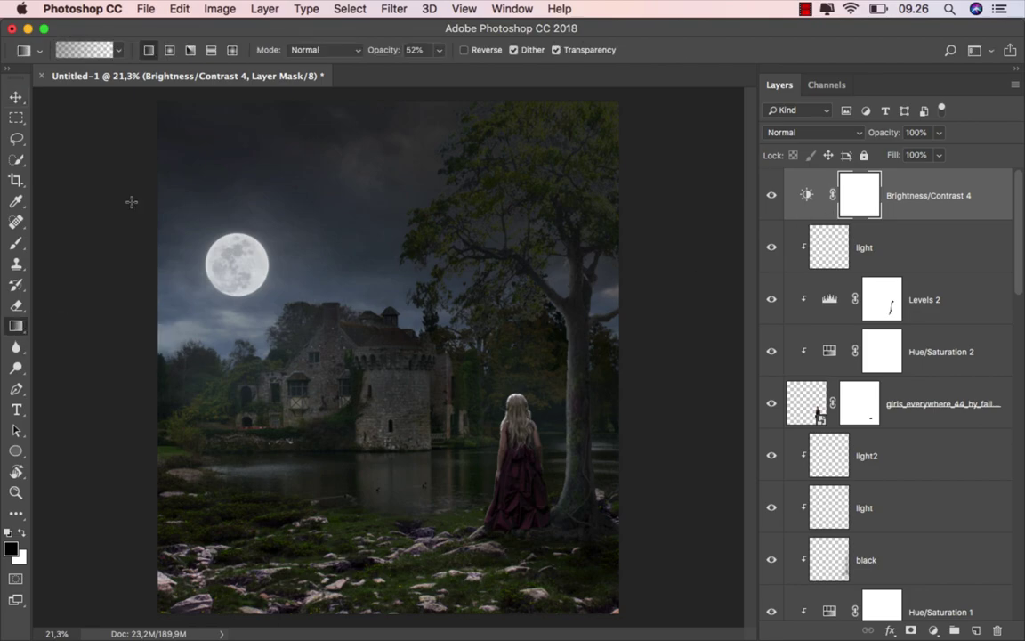
click(170, 51)
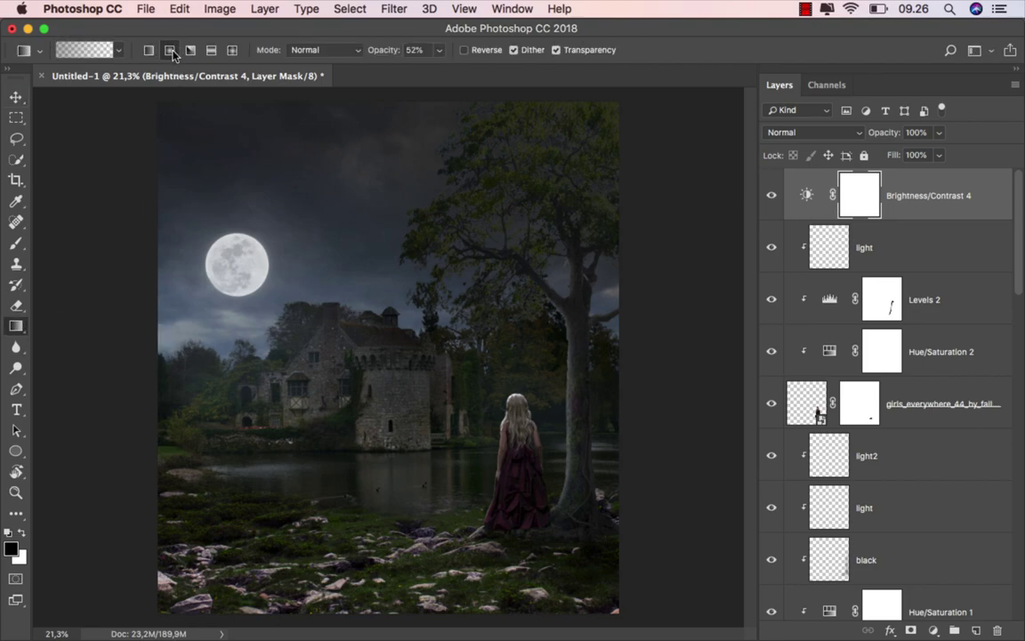
click(439, 51)
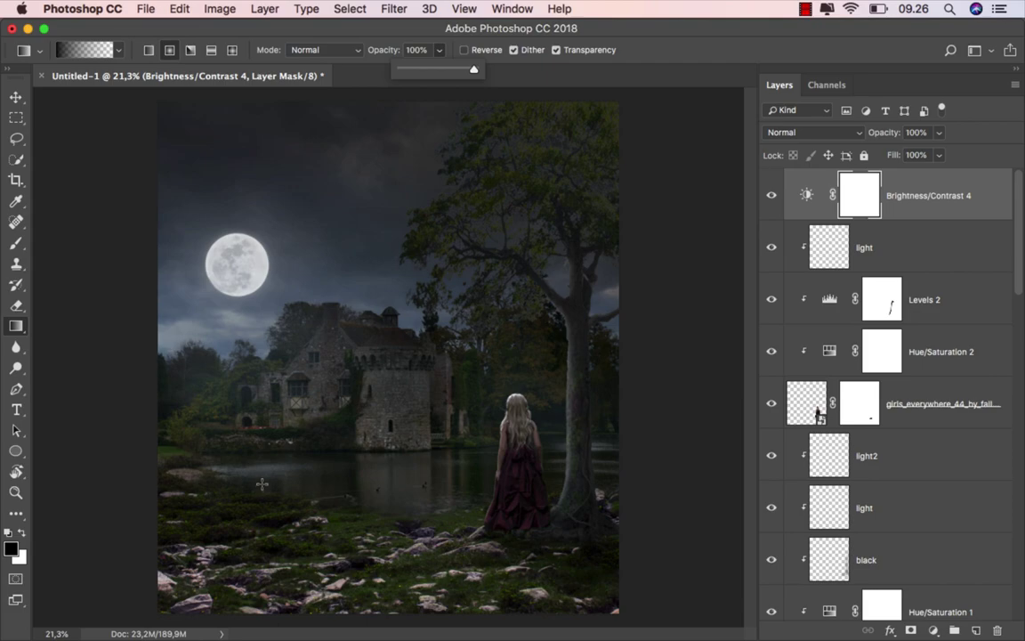
drag(263, 477, 631, 117)
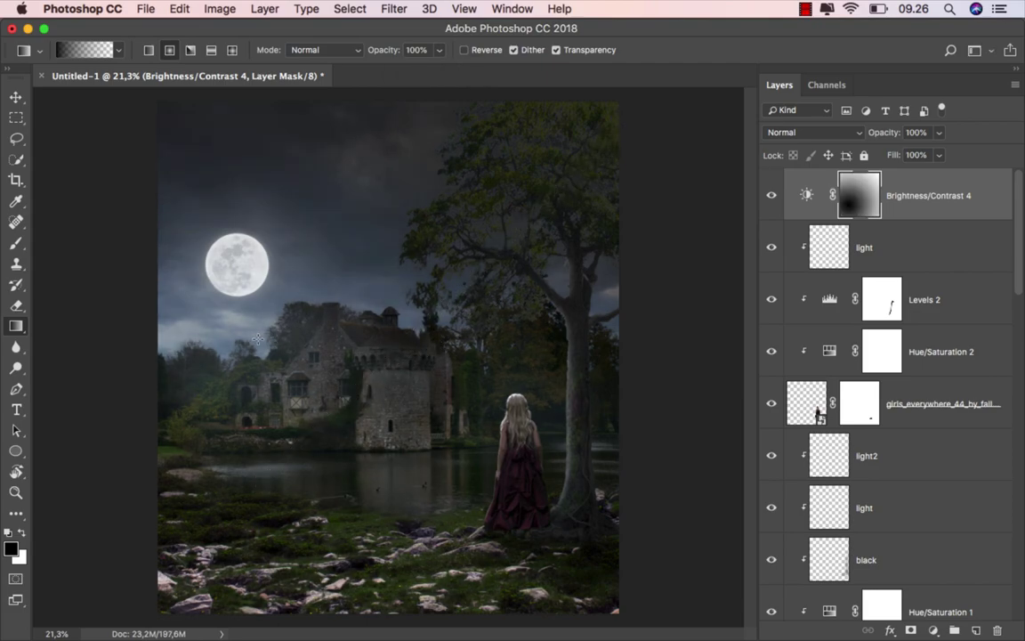
drag(233, 303, 617, 102)
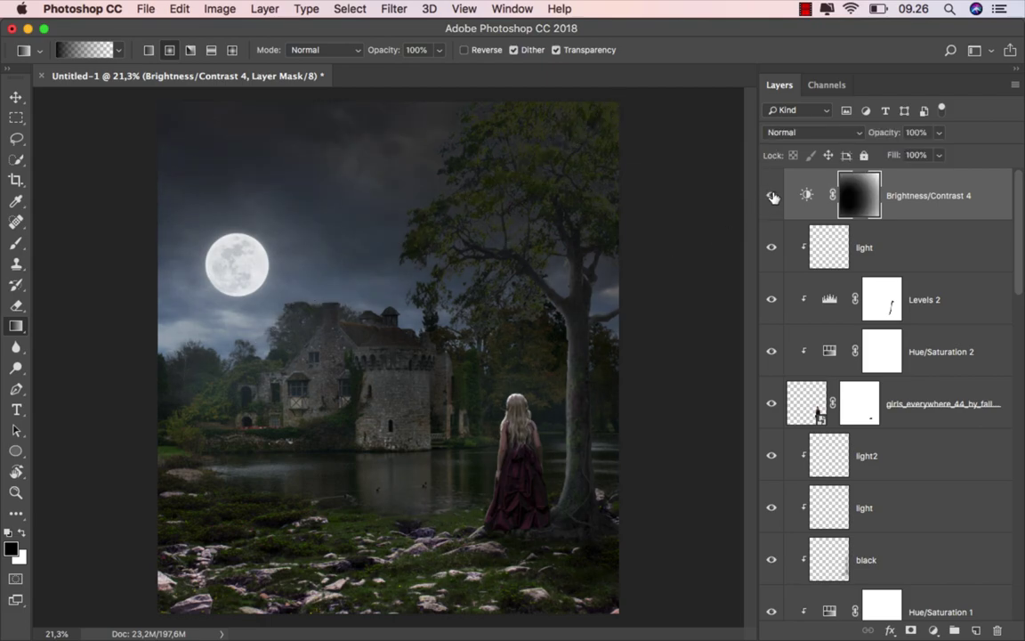
click(812, 183)
key(v)
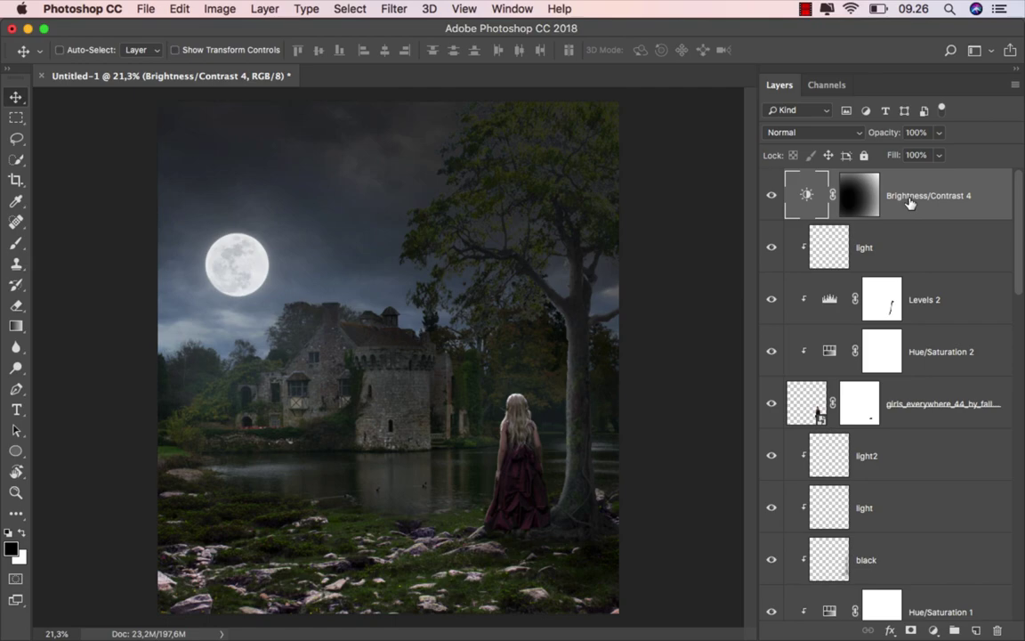
- Add Gradient Map 1 using the Blue 1 gradient from Photographic Toning
click(933, 629)
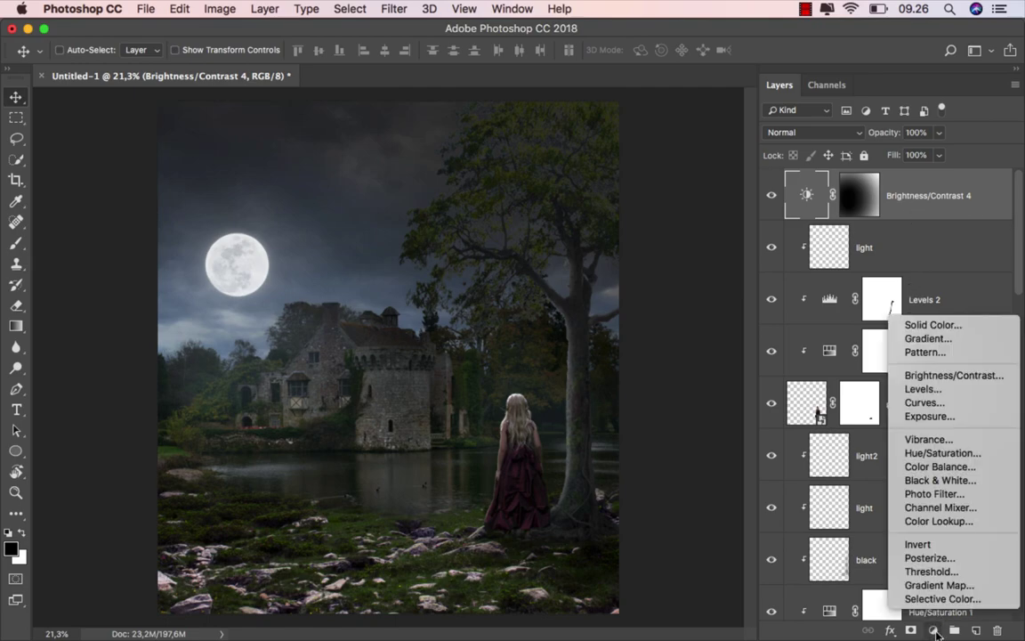
click(938, 585)
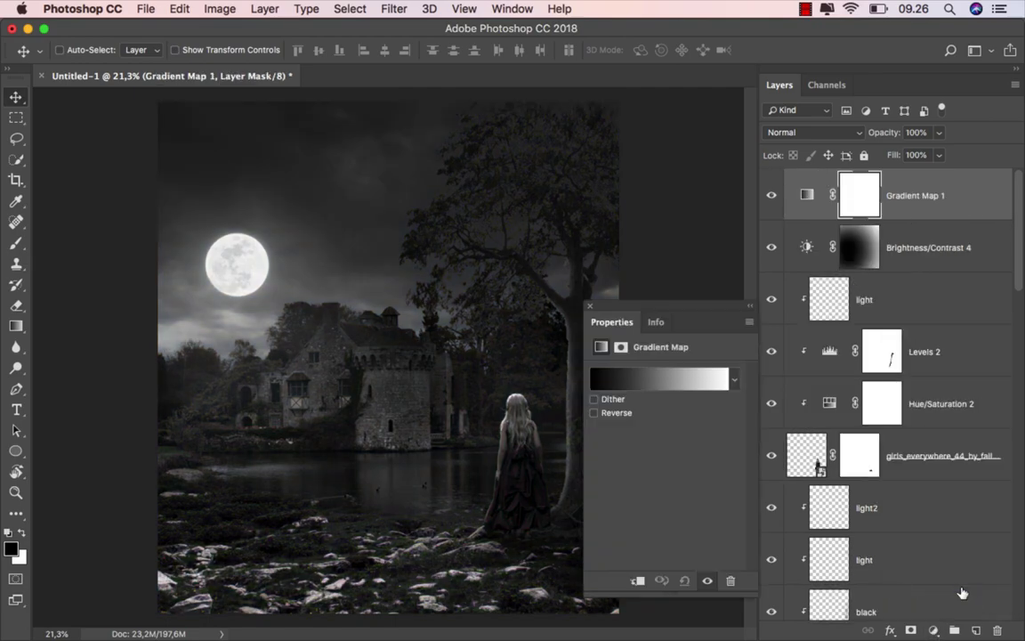
click(691, 383)
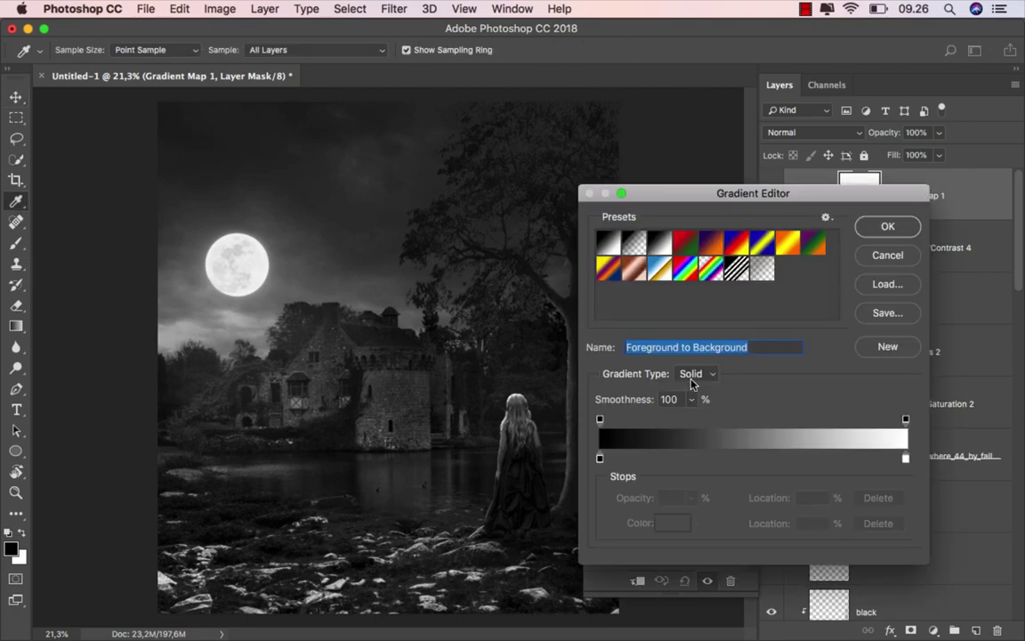
click(826, 219)
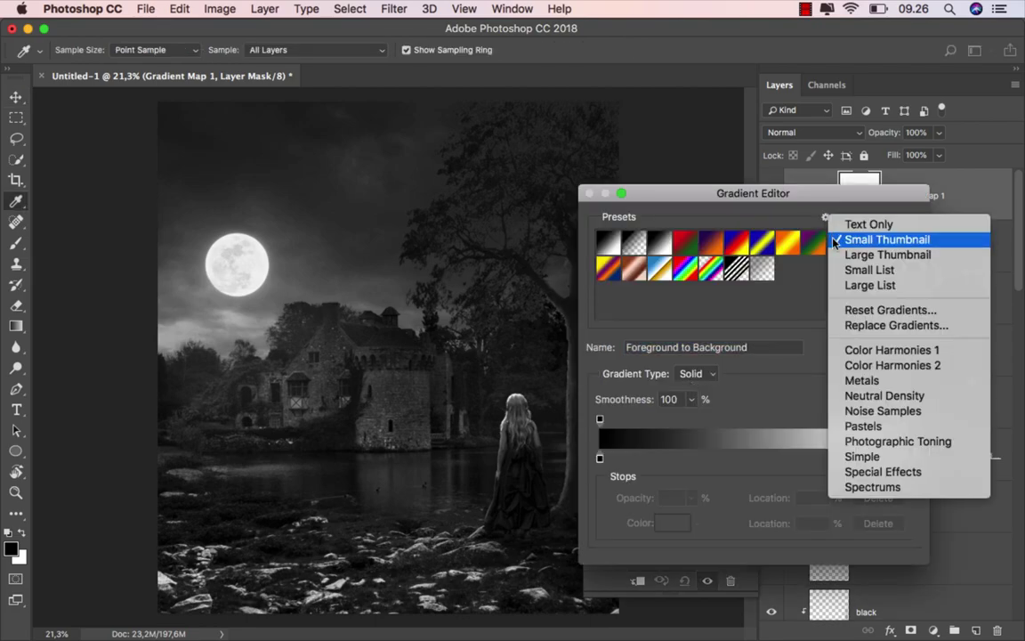
click(898, 441)
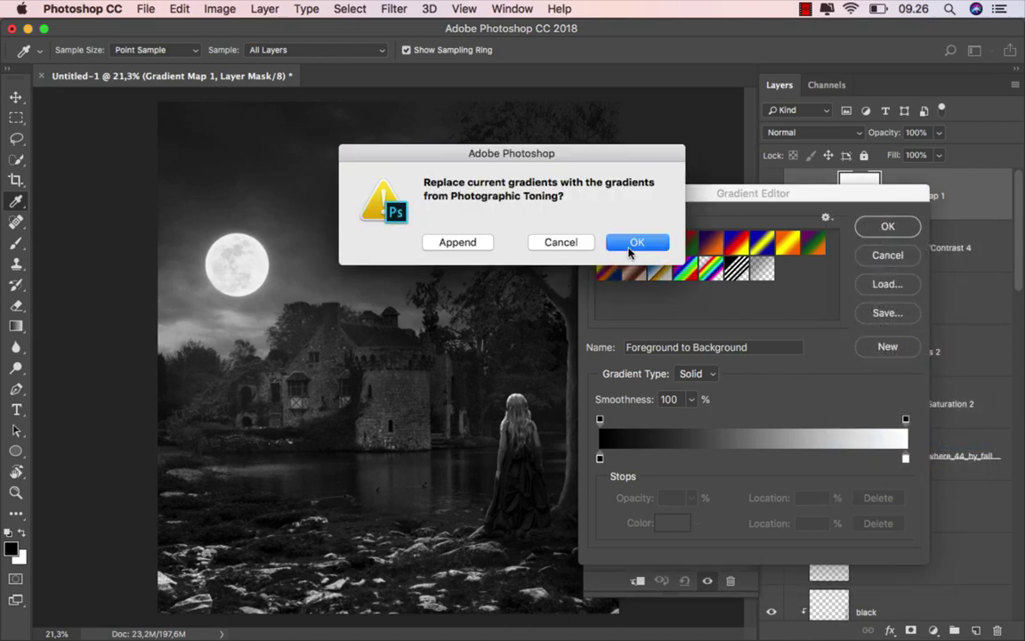
click(634, 242)
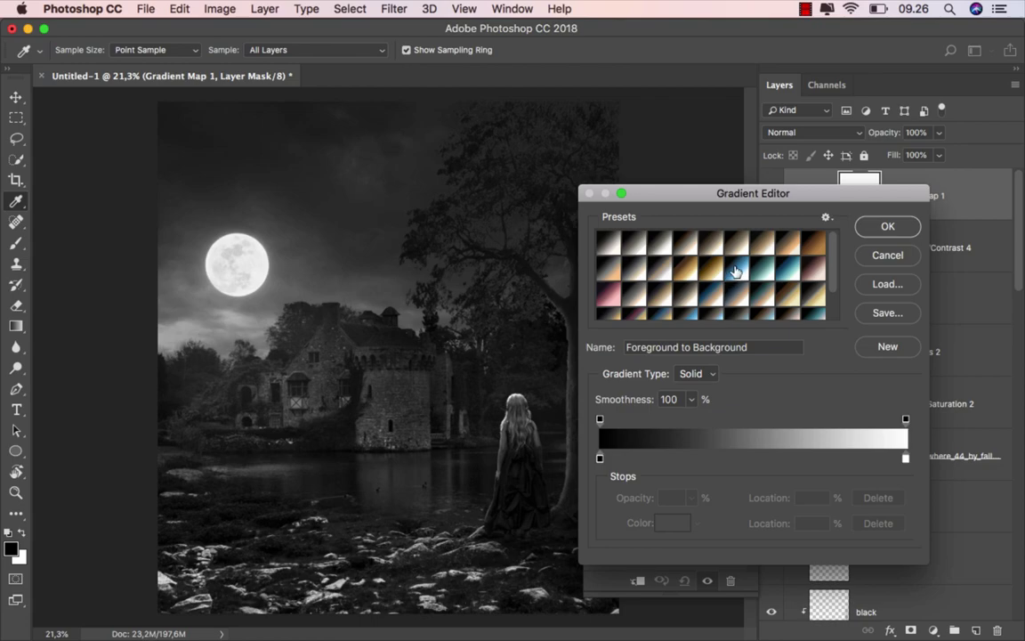
click(735, 272)
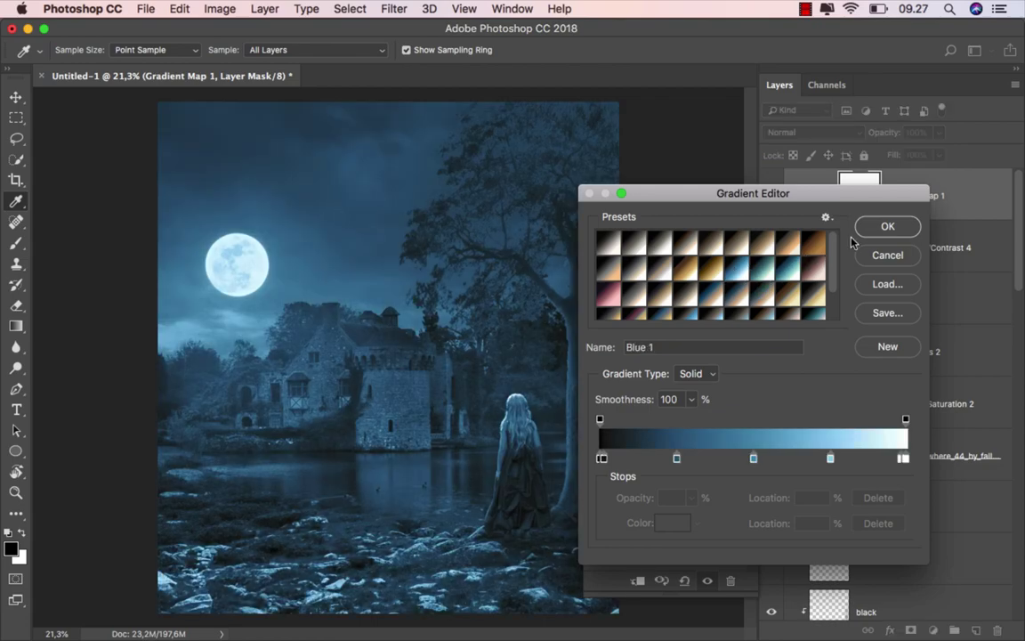
click(887, 226)
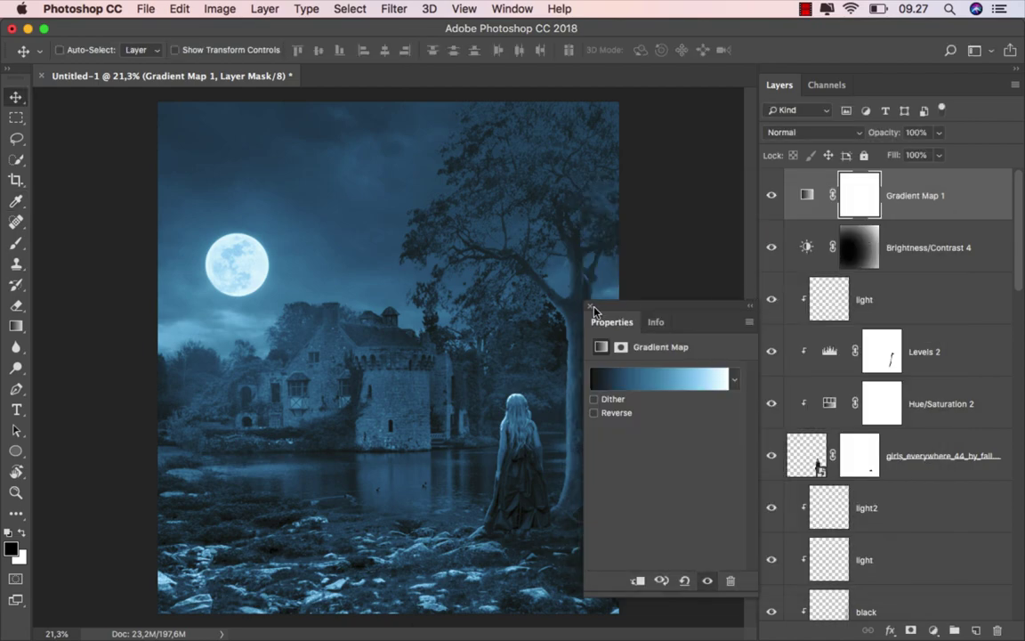
click(591, 307)
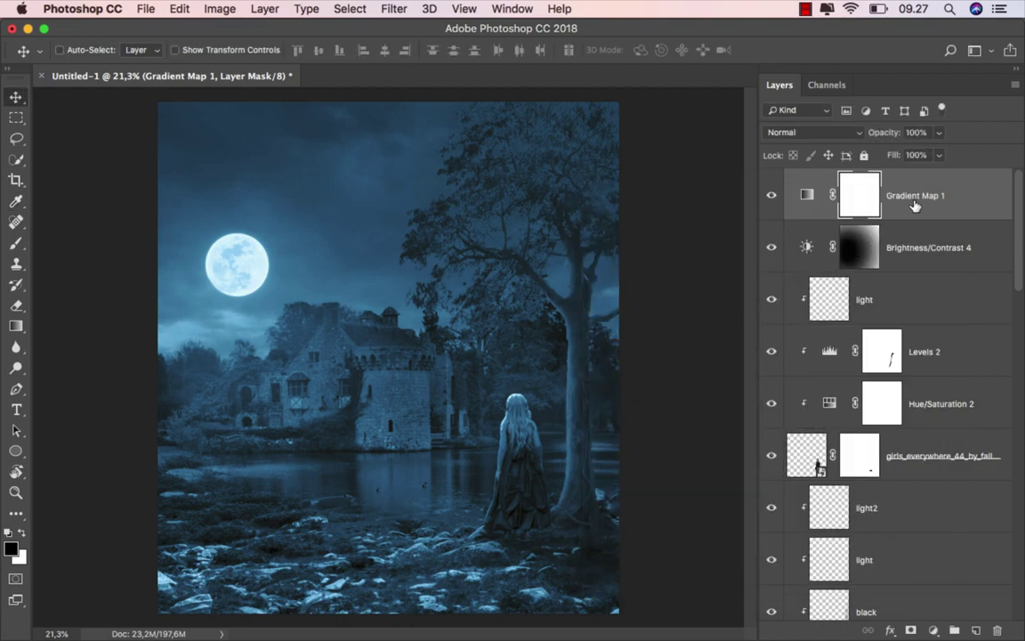
- Blend Gradient Map 1 in Overlay mode at 20% fill
click(806, 197)
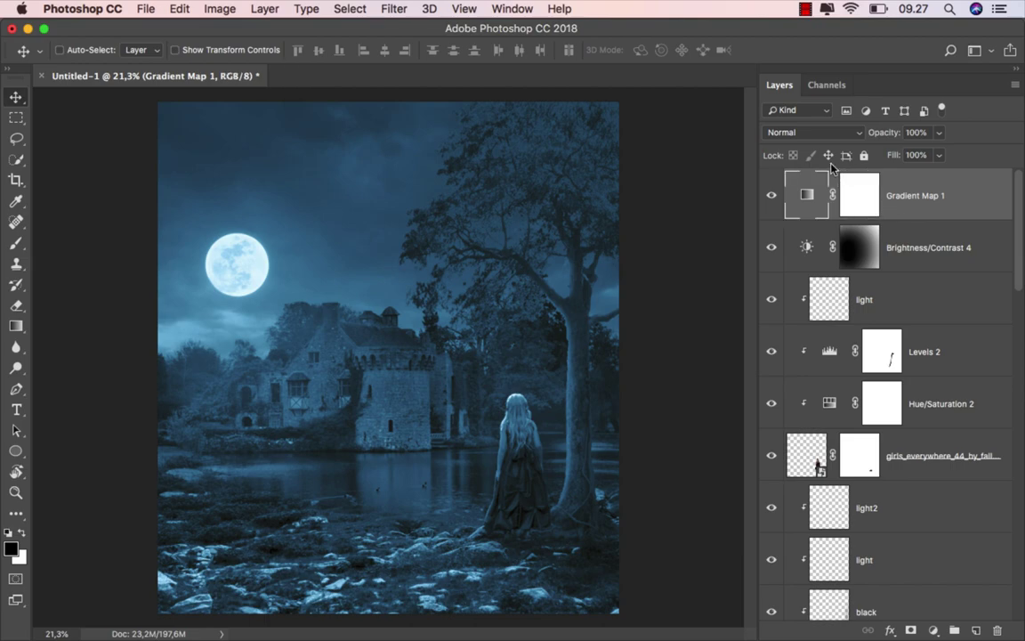
click(801, 131)
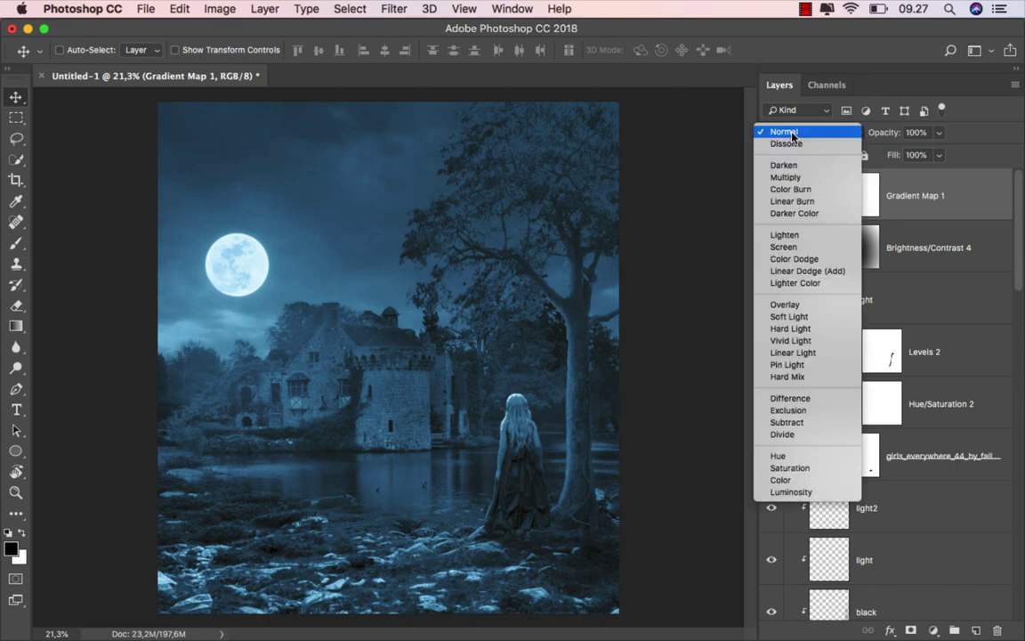
click(803, 305)
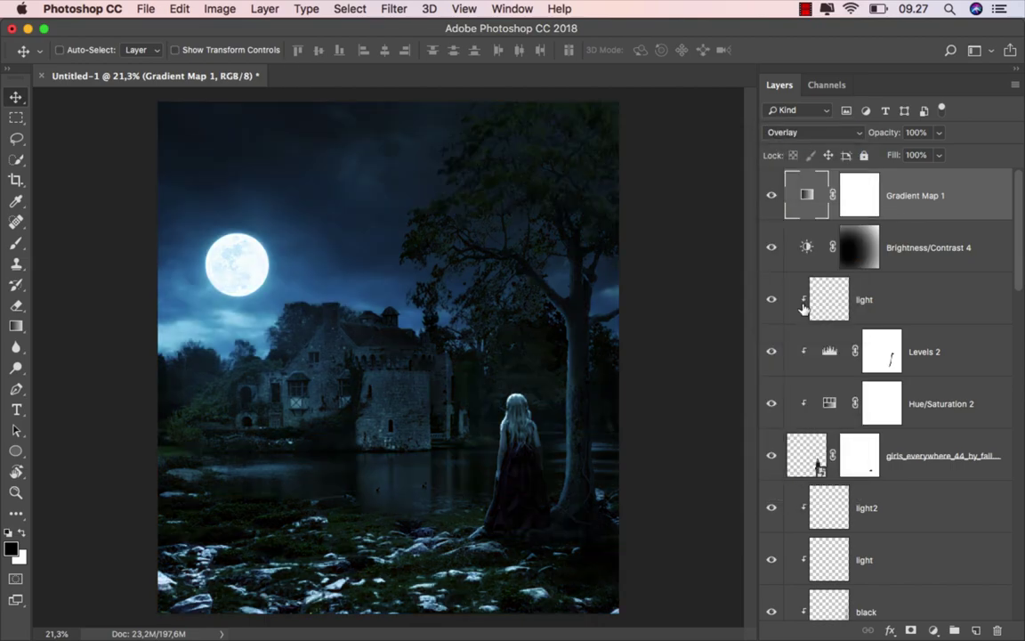
click(939, 155)
drag(937, 174, 878, 183)
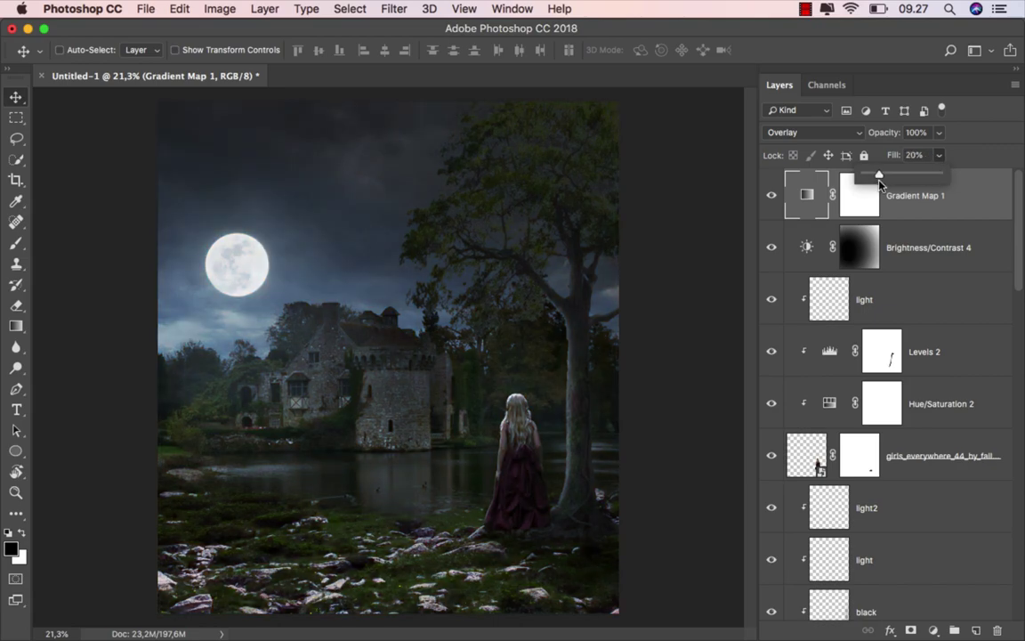
click(805, 209)
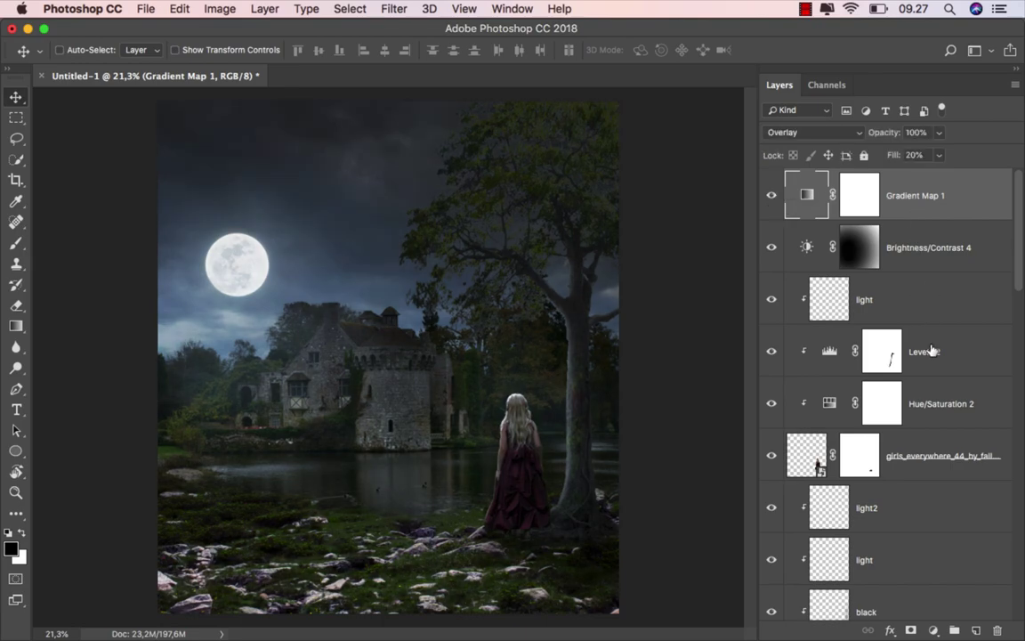
click(933, 629)
- Add Gradient Map 2 using a blue gradient preset
click(929, 585)
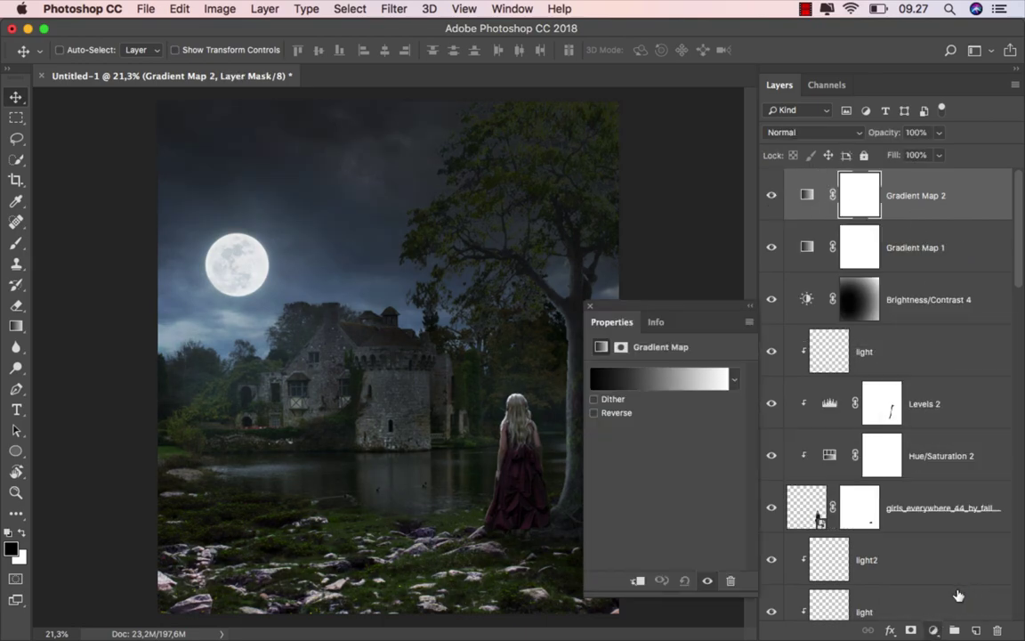
click(725, 382)
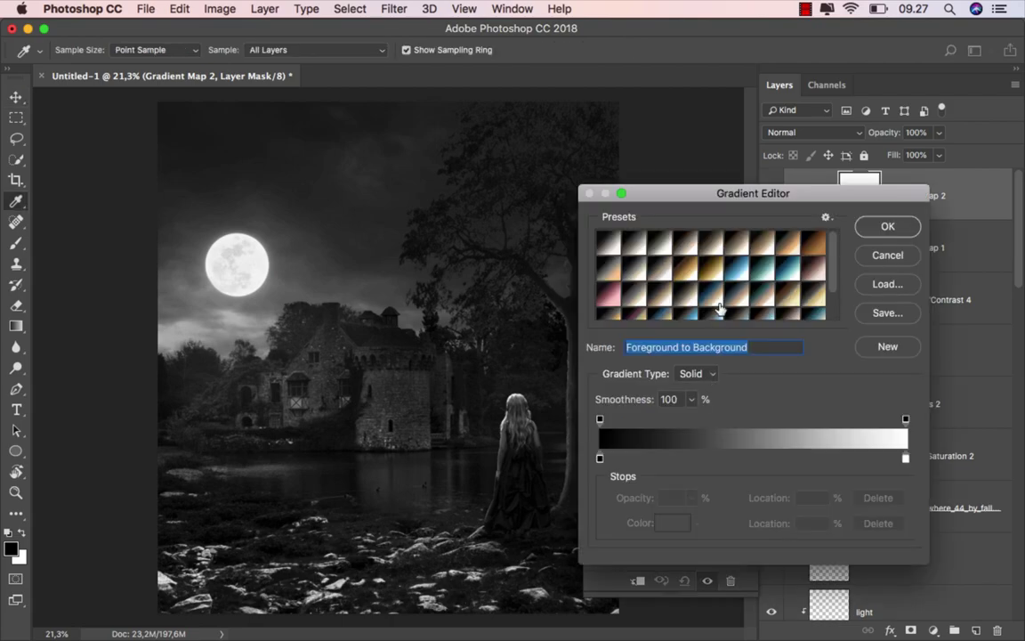
click(758, 285)
click(887, 228)
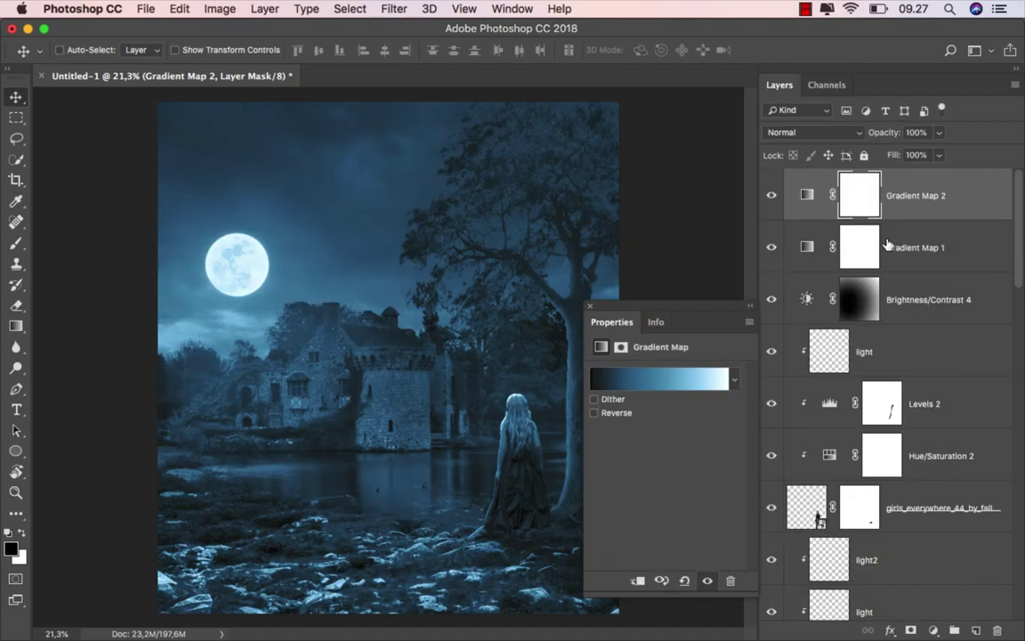
click(587, 307)
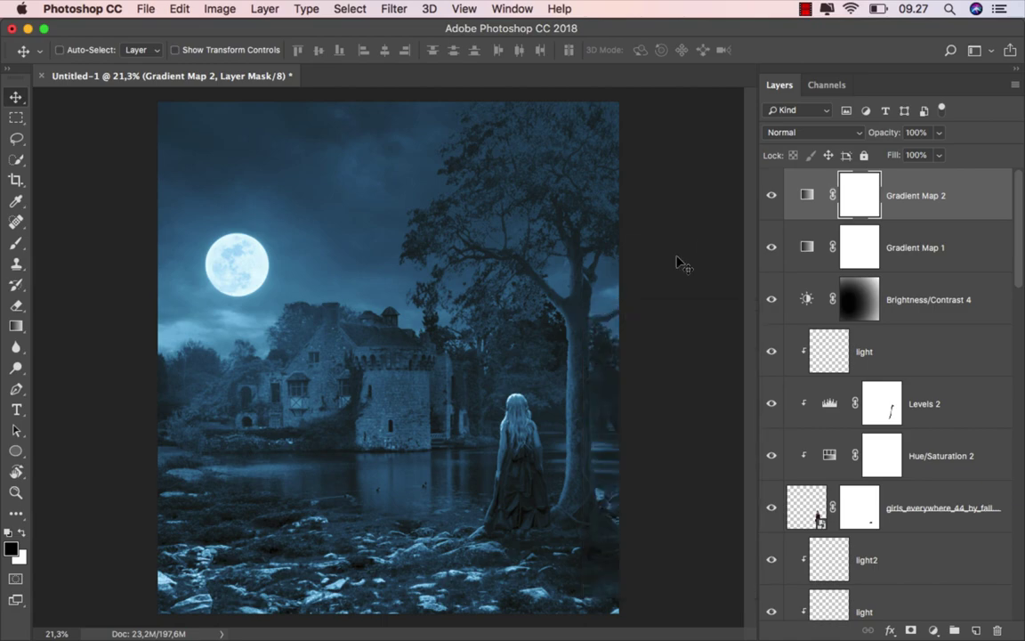
- Blend Gradient Map 2 in Soft Light at 10% opacity and compare before and after
click(810, 135)
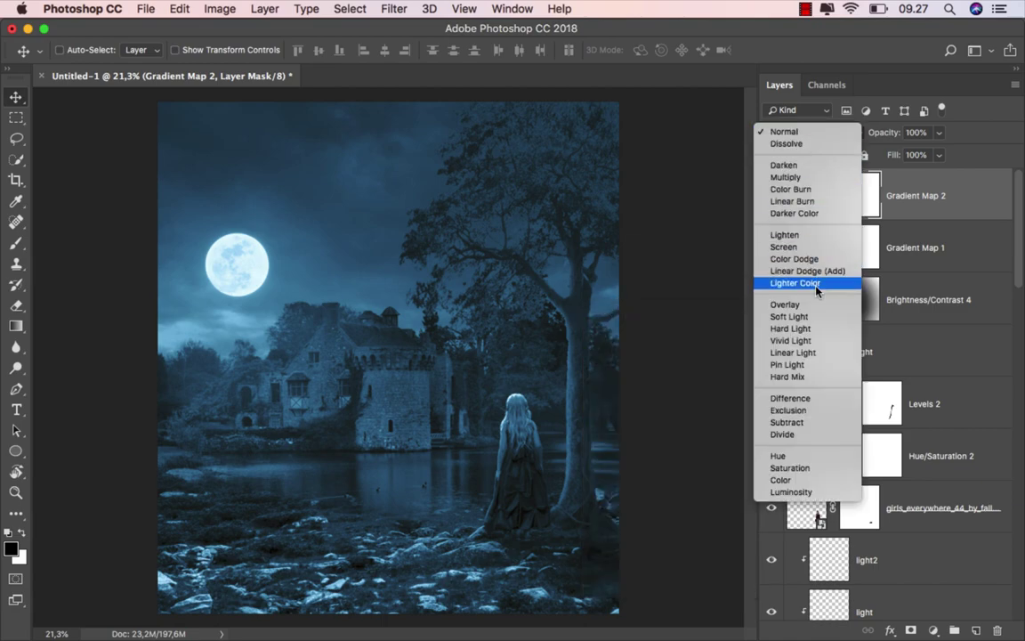
click(817, 319)
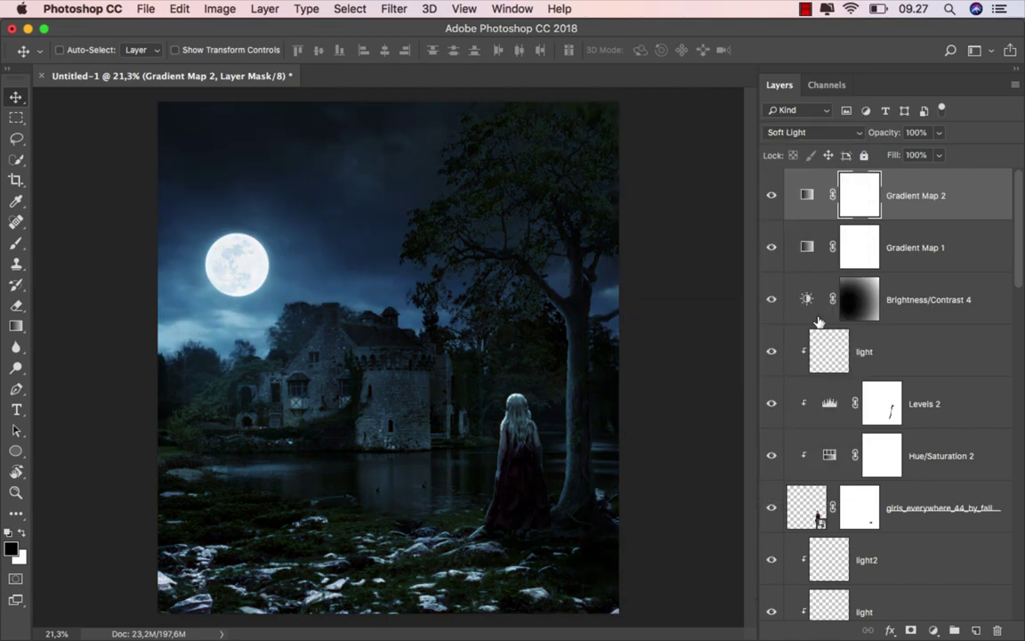
click(940, 133)
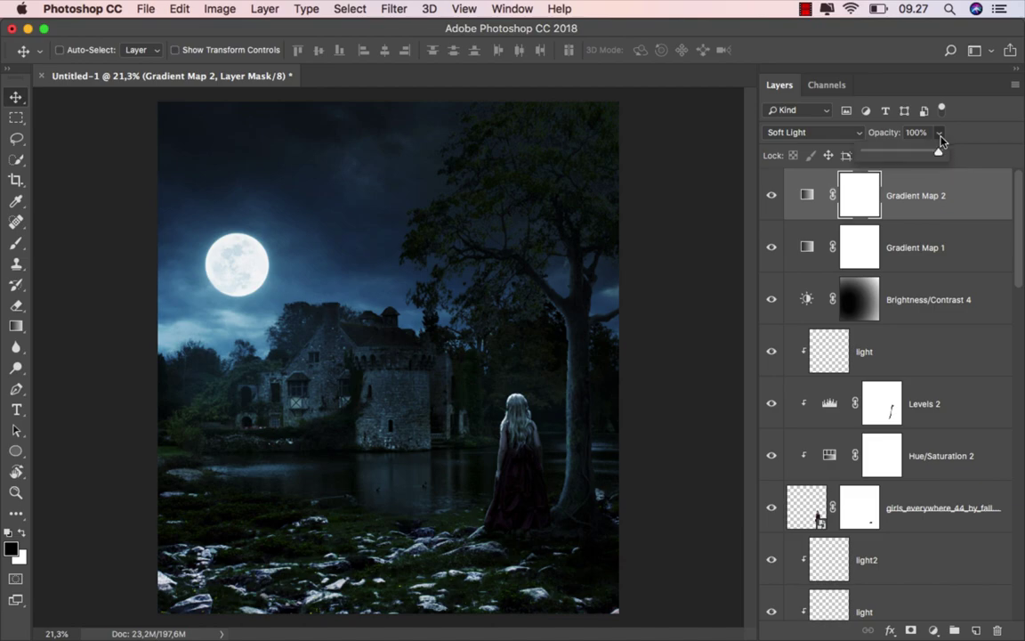
drag(932, 156, 869, 158)
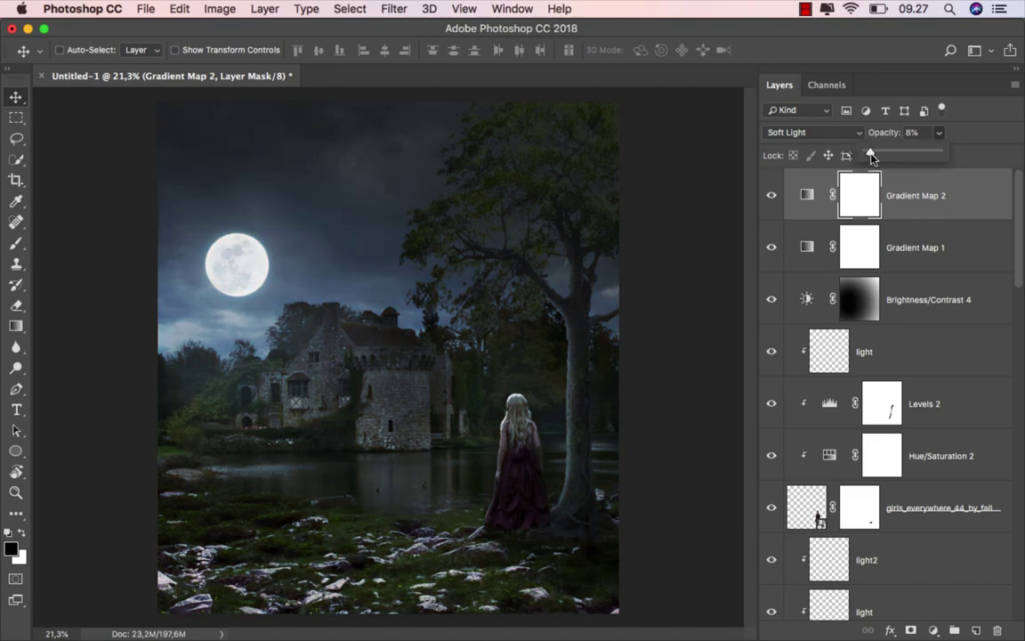
click(806, 195)
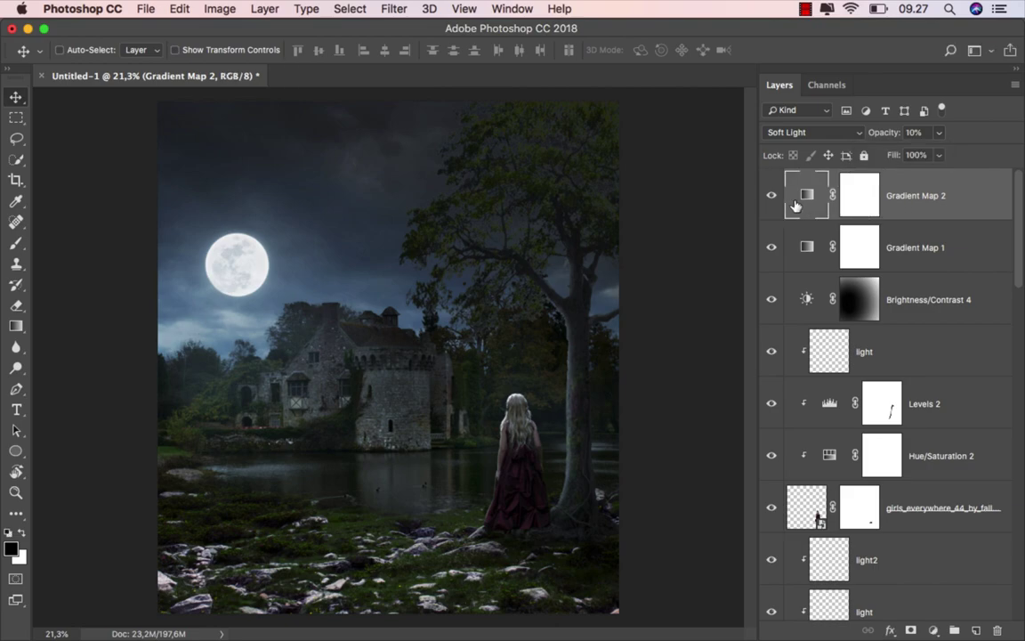
click(776, 203)
click(776, 203)
- Add Color Balance 3 with highlights at Cyan/Red −19, Yellow/Blue +19 and slightly greener
click(933, 629)
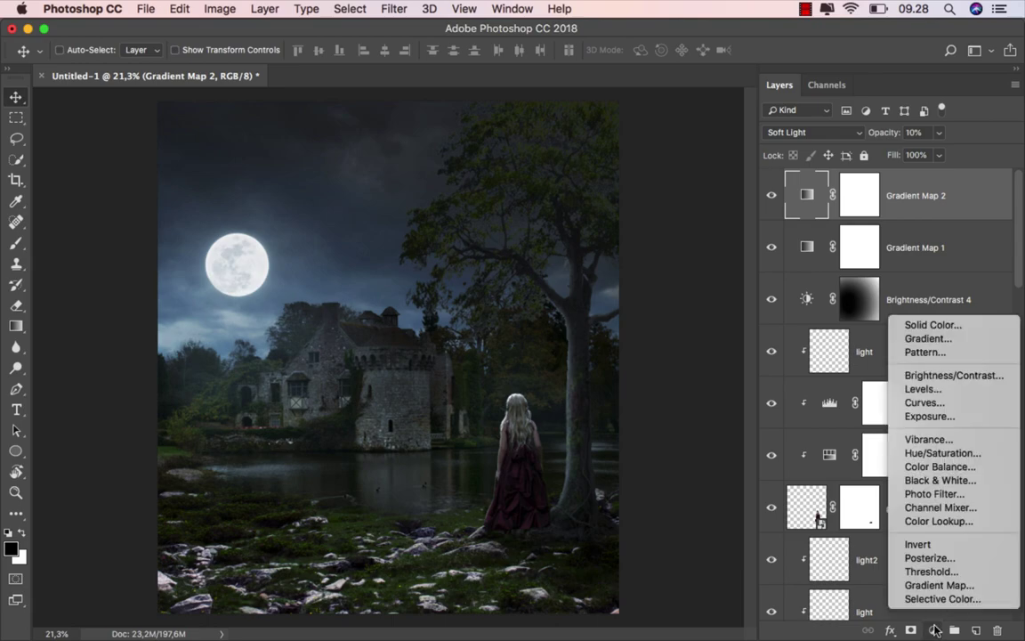
click(941, 469)
click(643, 377)
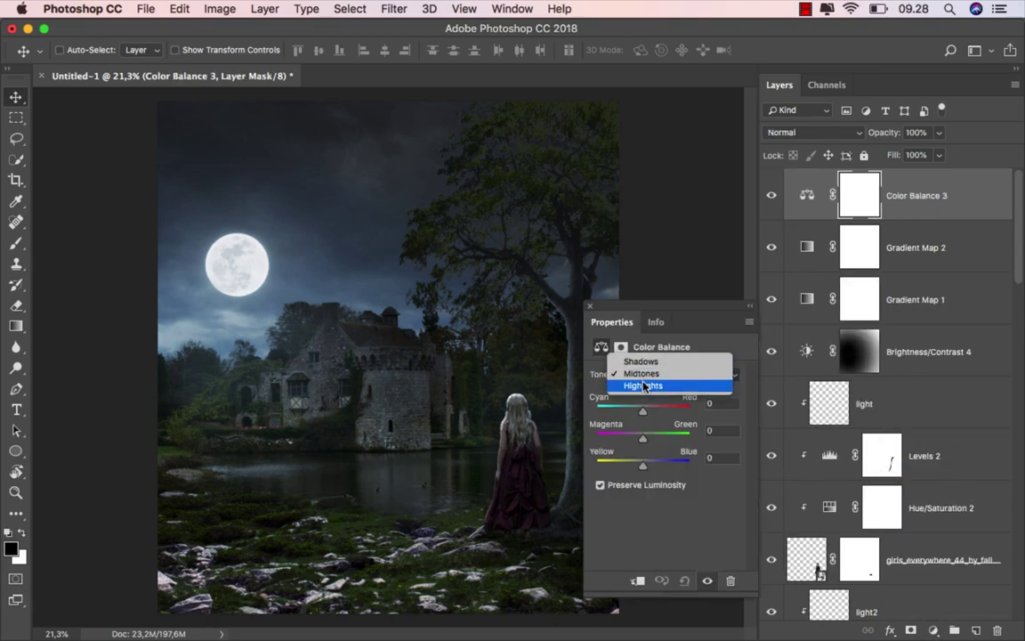
click(645, 386)
drag(649, 412, 637, 415)
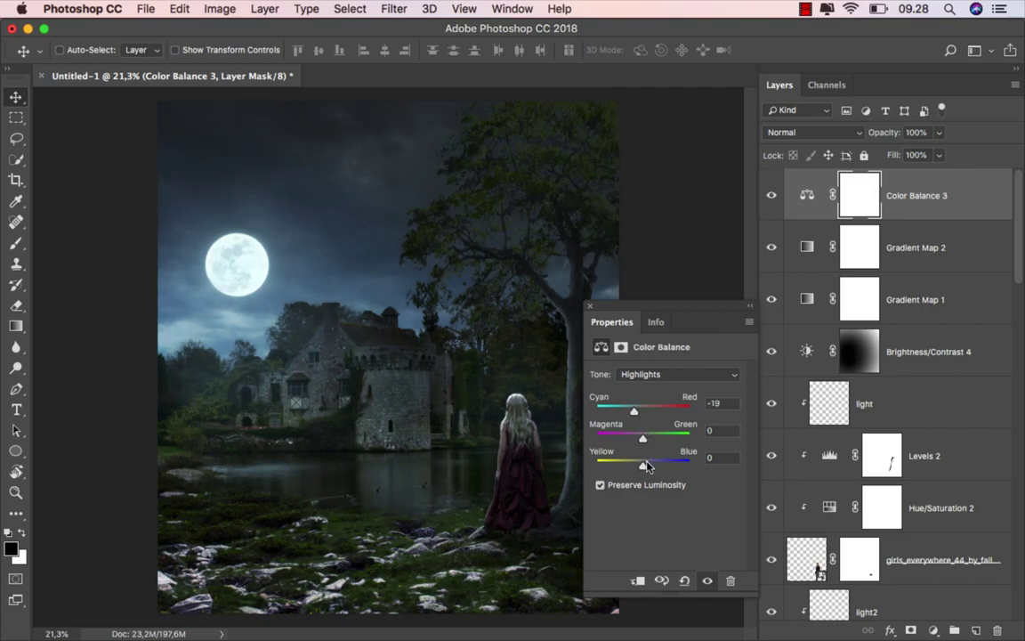
drag(646, 462, 651, 462)
drag(639, 440, 647, 439)
- Toggle Color Balance 3 to compare before and after, then select the adjustment itself
click(589, 305)
click(771, 197)
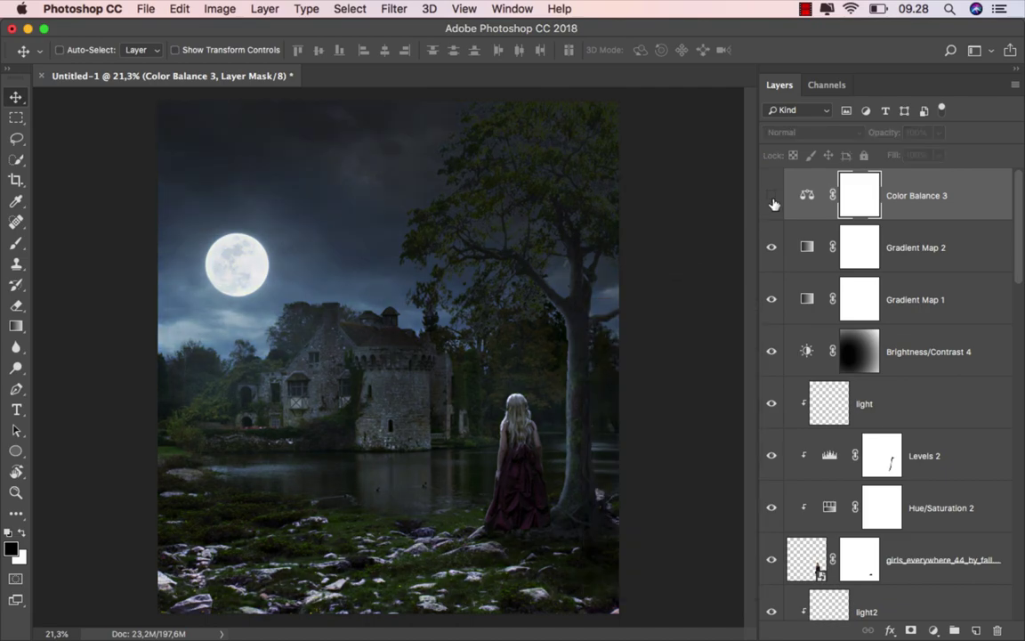
click(771, 198)
click(813, 188)
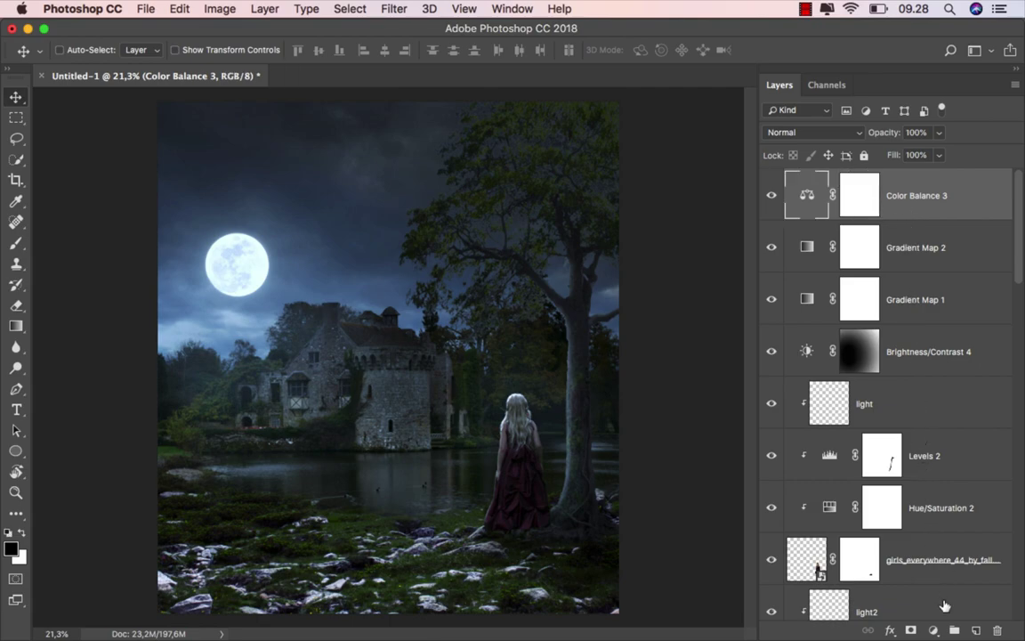
click(932, 630)
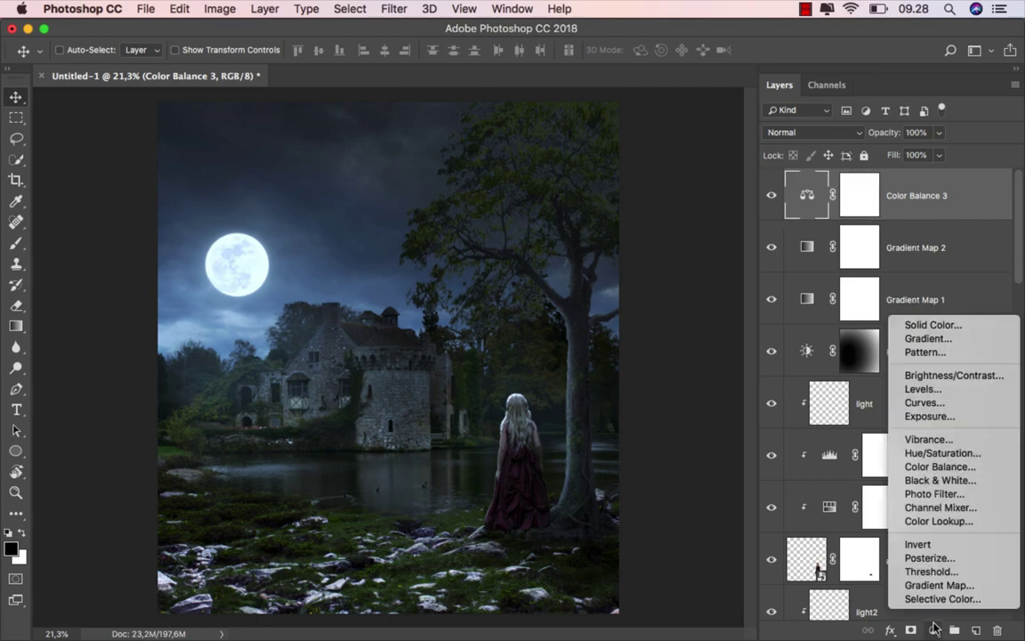
- Add Curves 2, lifting highlights from input 189 to 208 and black output to 6
click(926, 402)
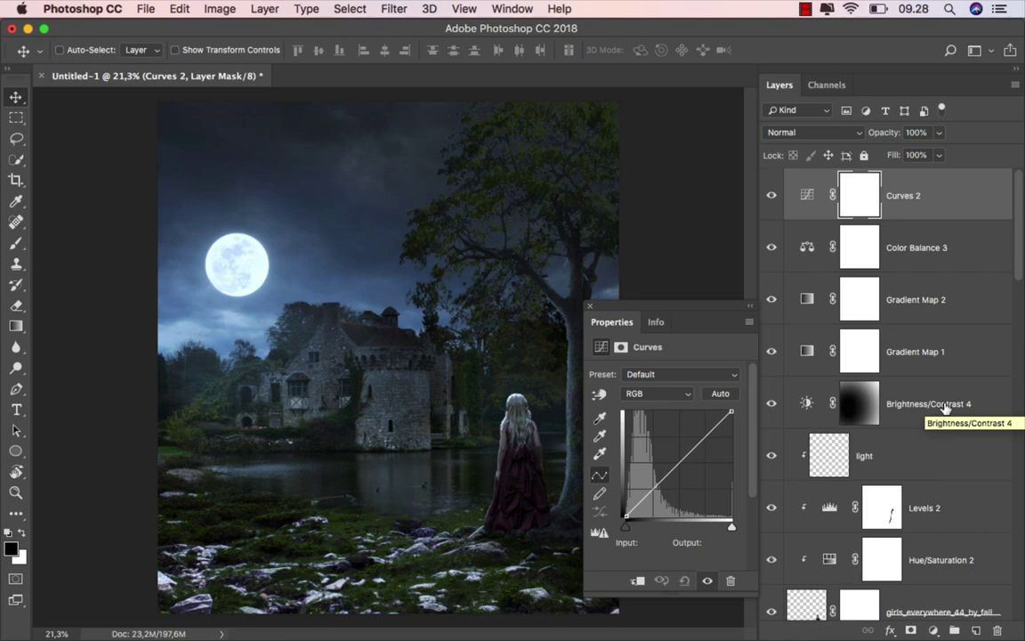
click(680, 461)
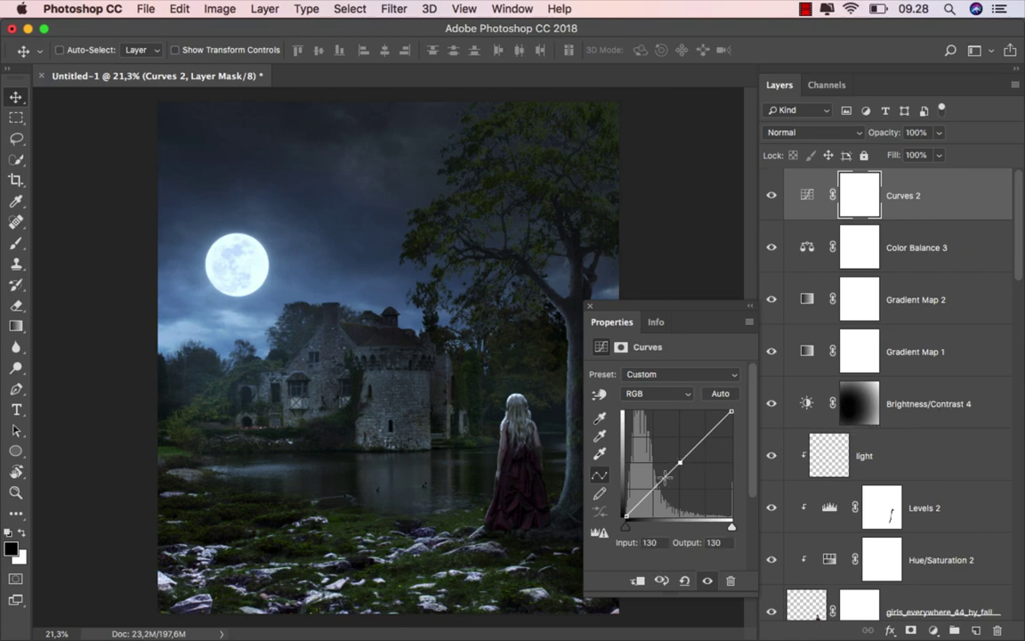
click(653, 489)
drag(679, 462, 679, 460)
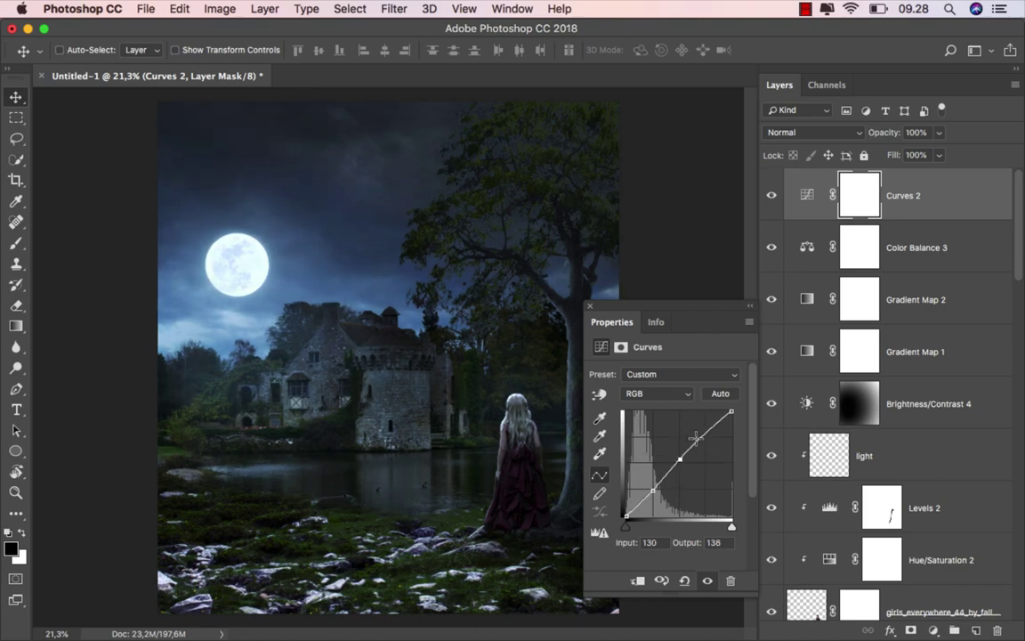
drag(704, 435, 703, 428)
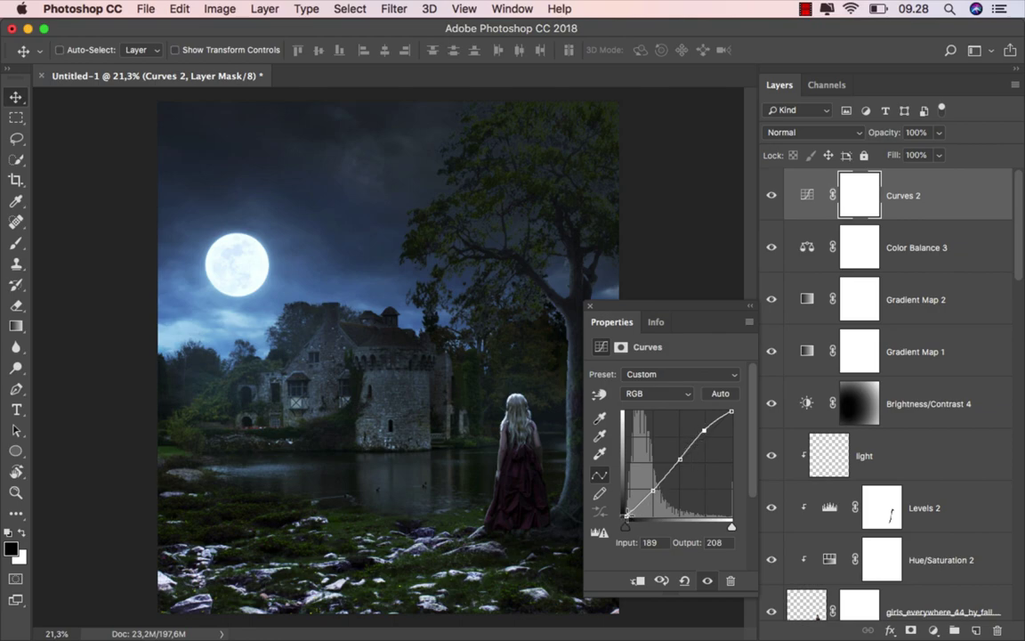
drag(626, 515, 624, 511)
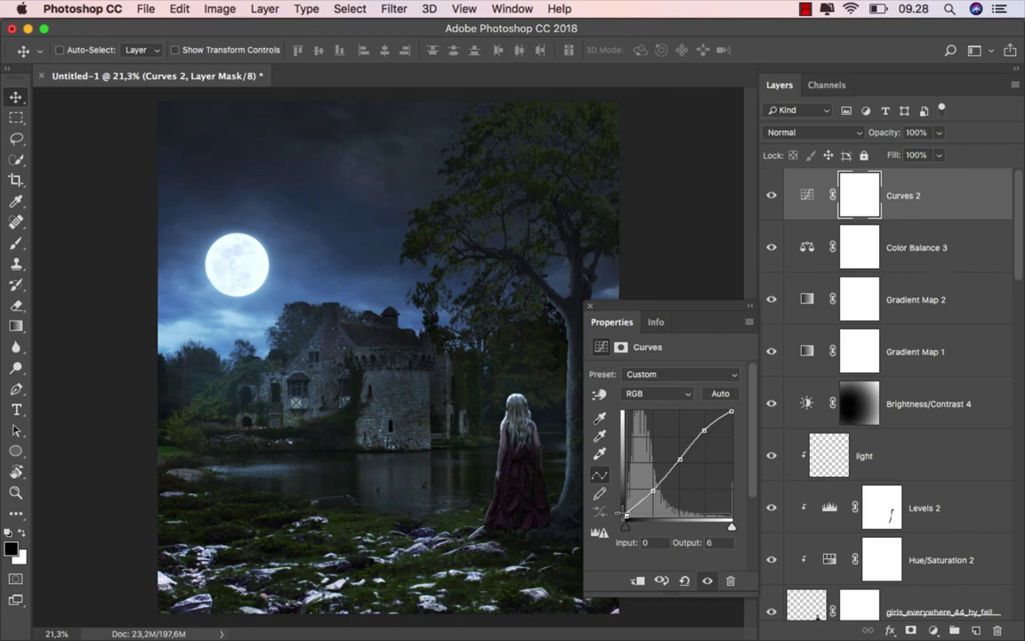
- Toggle Curves 2 to compare and target the adjustment rather than its mask
click(590, 307)
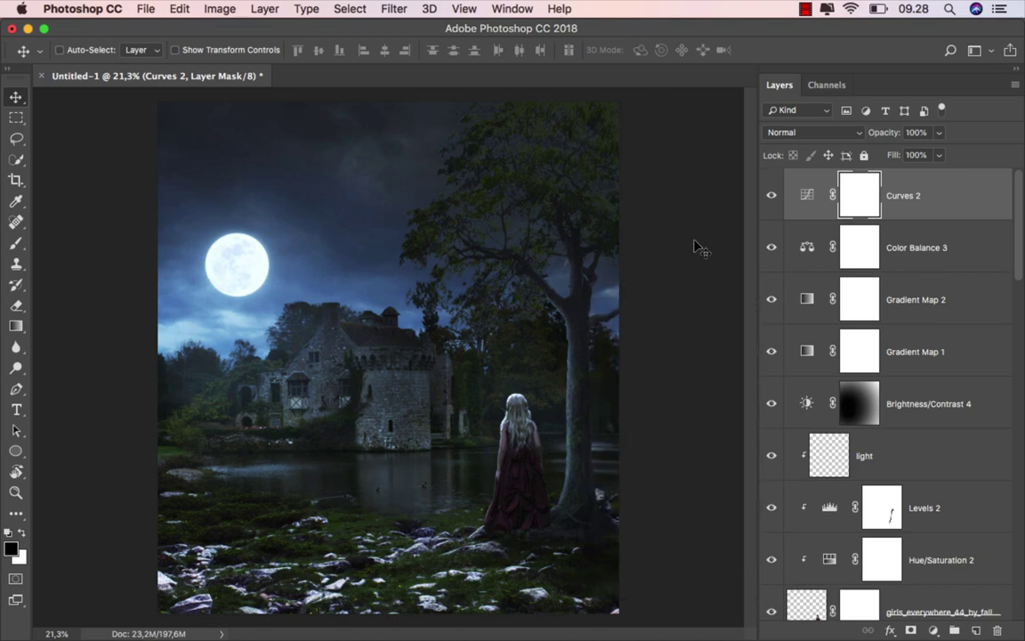
click(772, 194)
click(773, 194)
key(super+2)
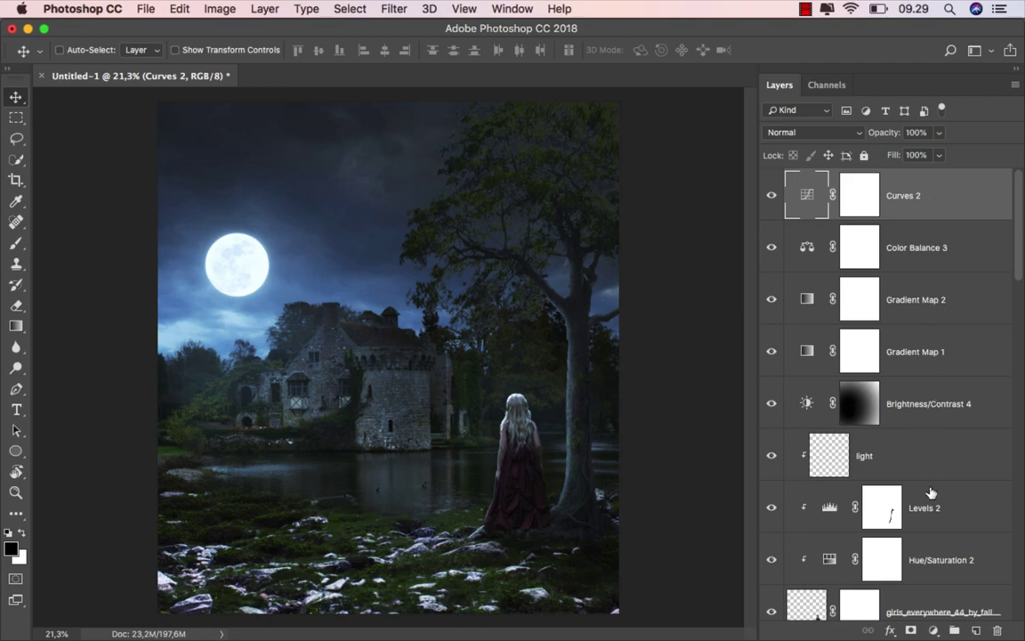
click(932, 630)
- Add Photo Filter 1 using the Blue filter at 25% density
click(934, 494)
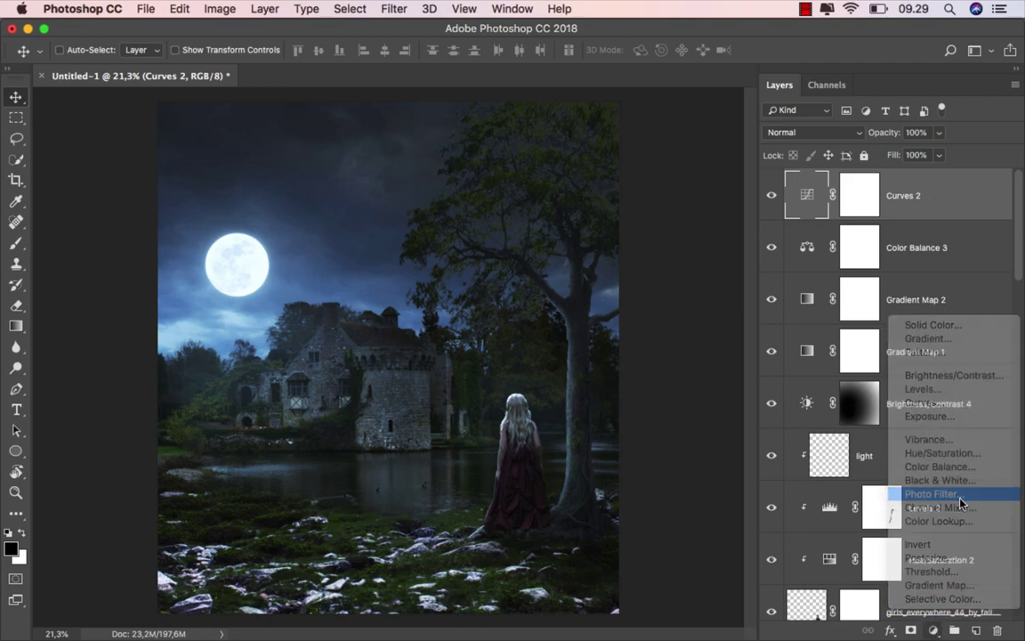
click(647, 385)
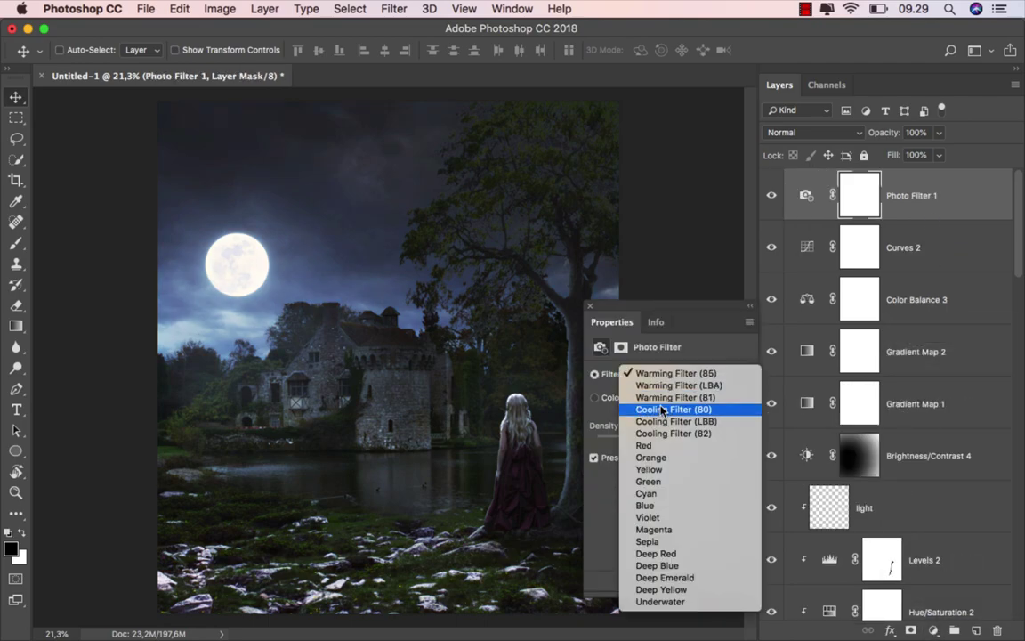
click(685, 505)
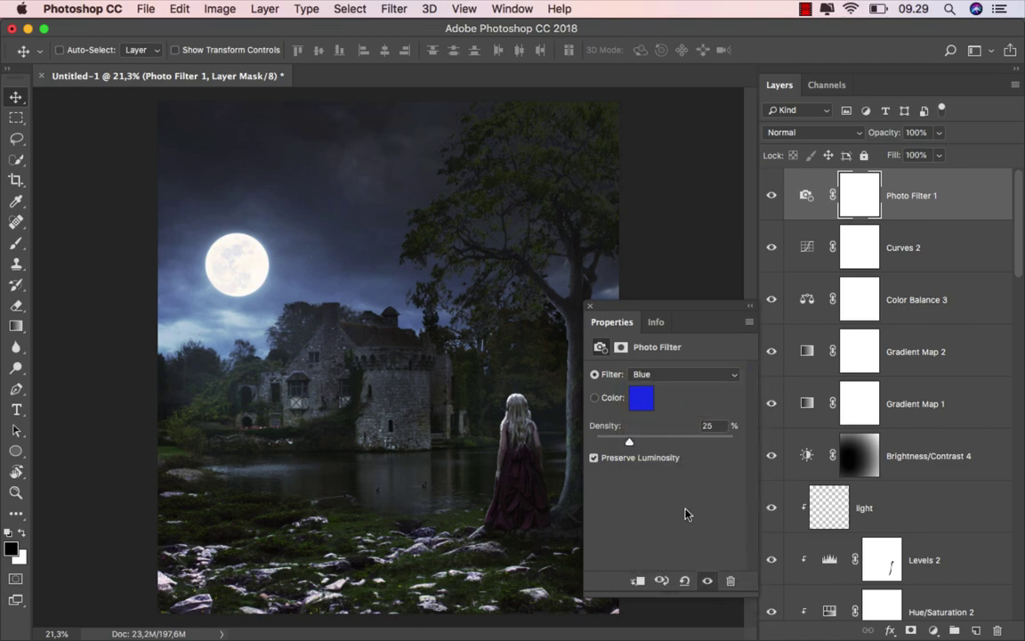
click(592, 307)
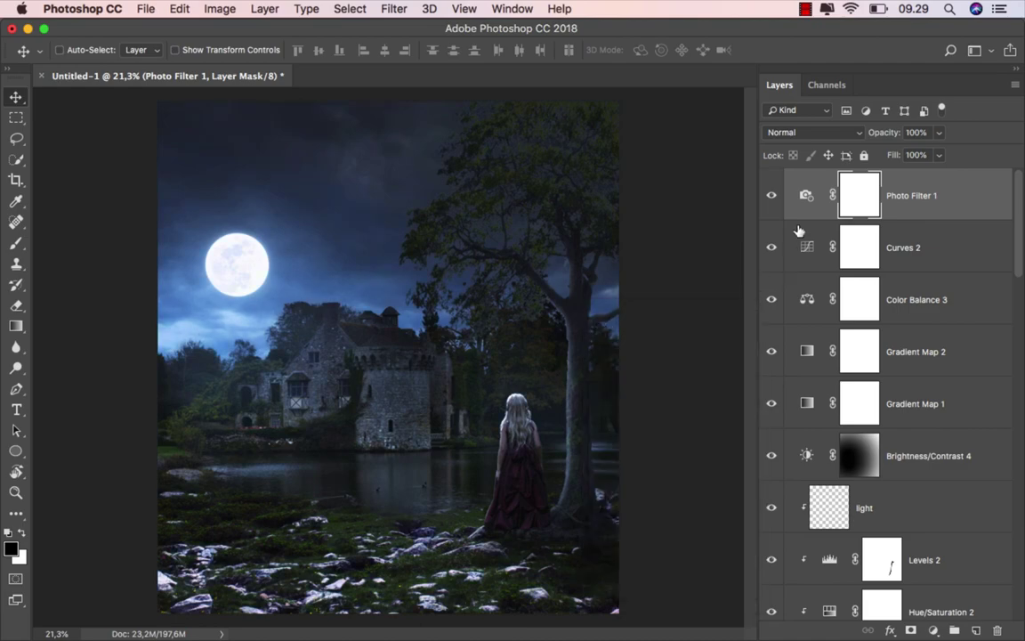
click(941, 195)
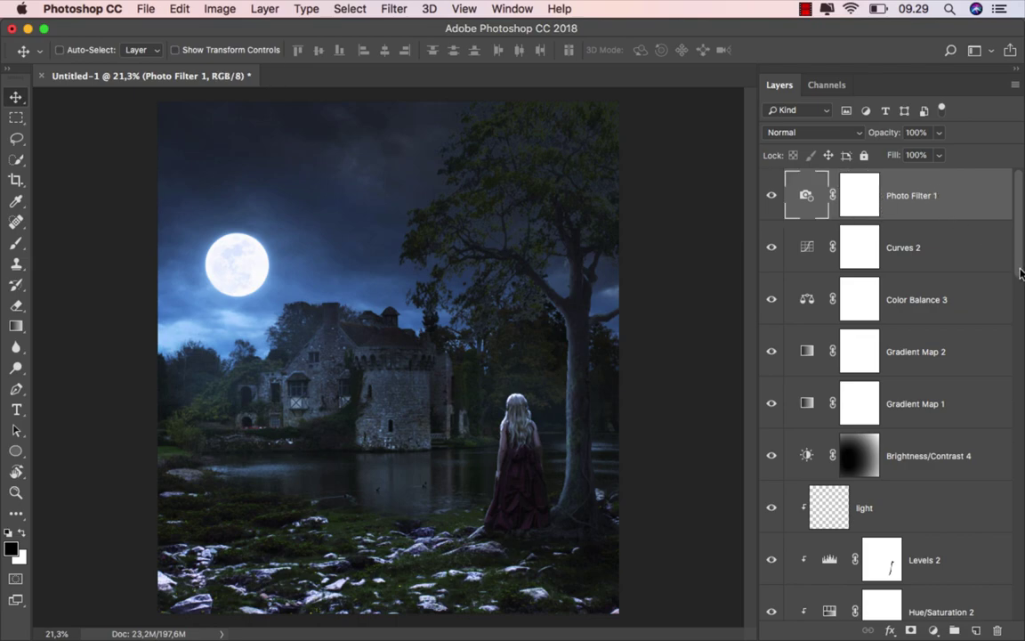
- Select the fog layer and add a new empty layer named 'fog 2' above it
drag(1020, 273, 1019, 439)
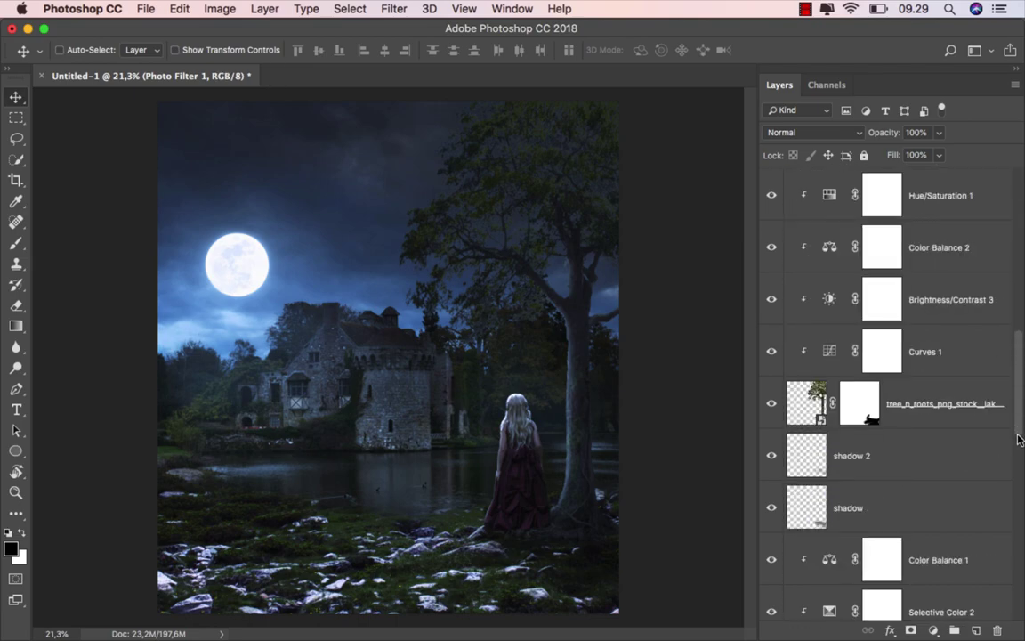
drag(1019, 439, 1019, 515)
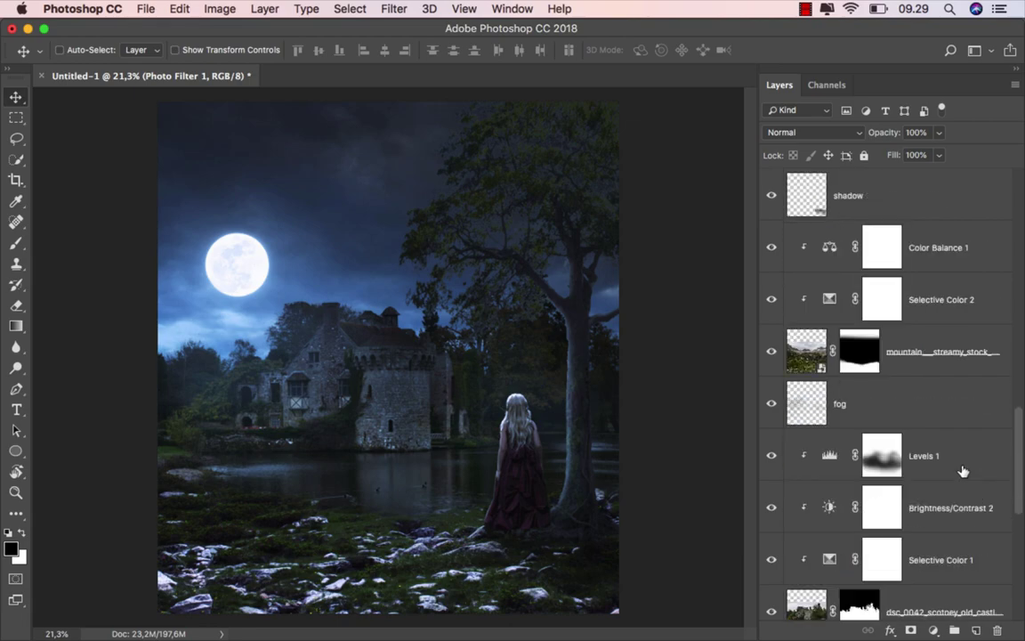
click(893, 407)
click(771, 403)
click(771, 403)
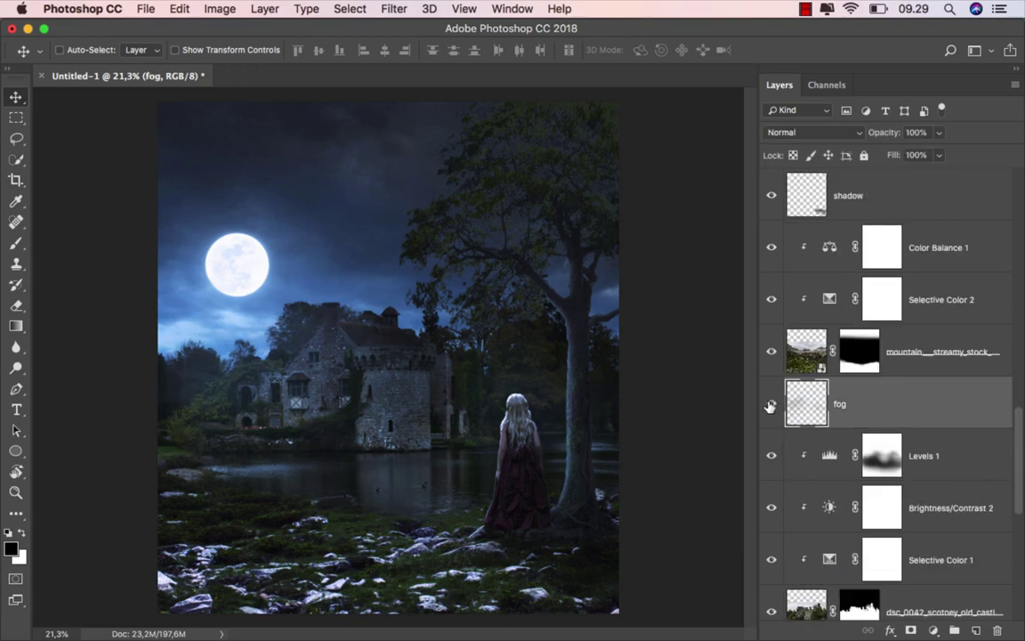
key(super+shift+alt+n)
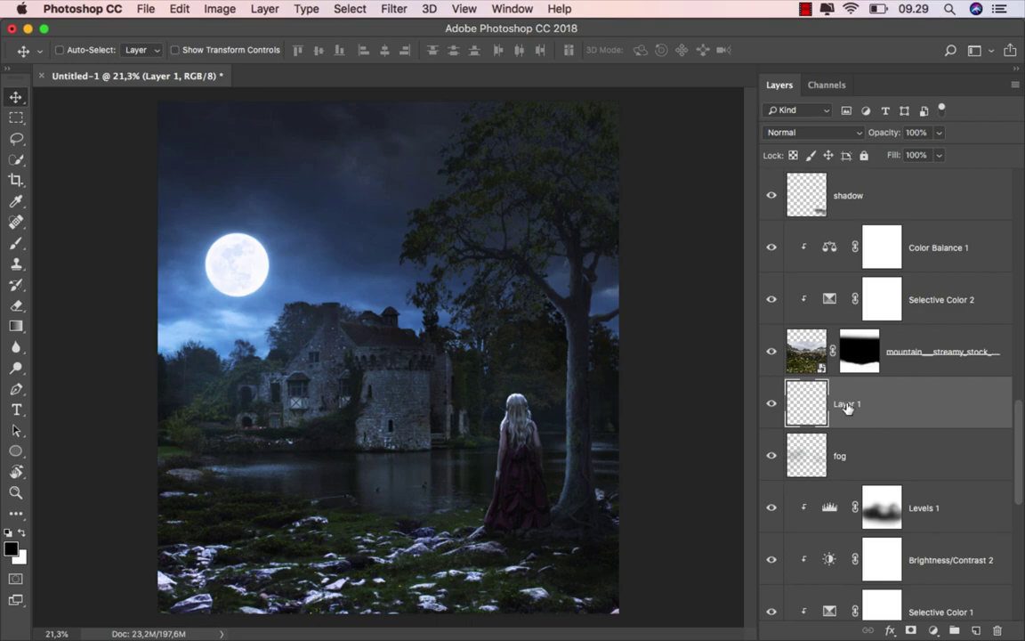
text(fog 2)
key(Return)
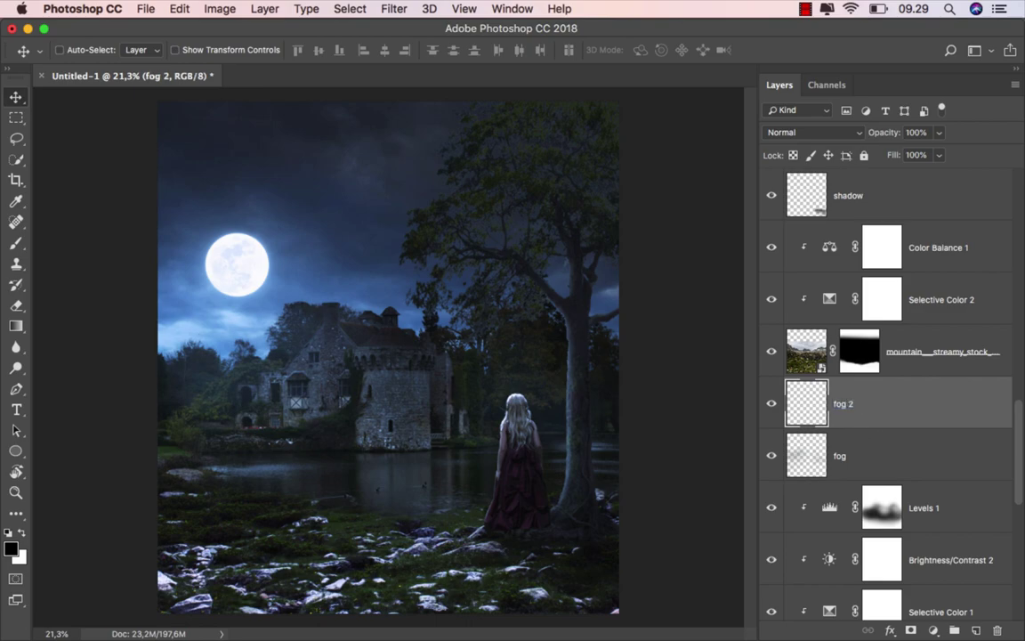
- Set up the 1100 cloud brush at 8% opacity, about 713 px, with sky blue
drag(16, 242, 64, 246)
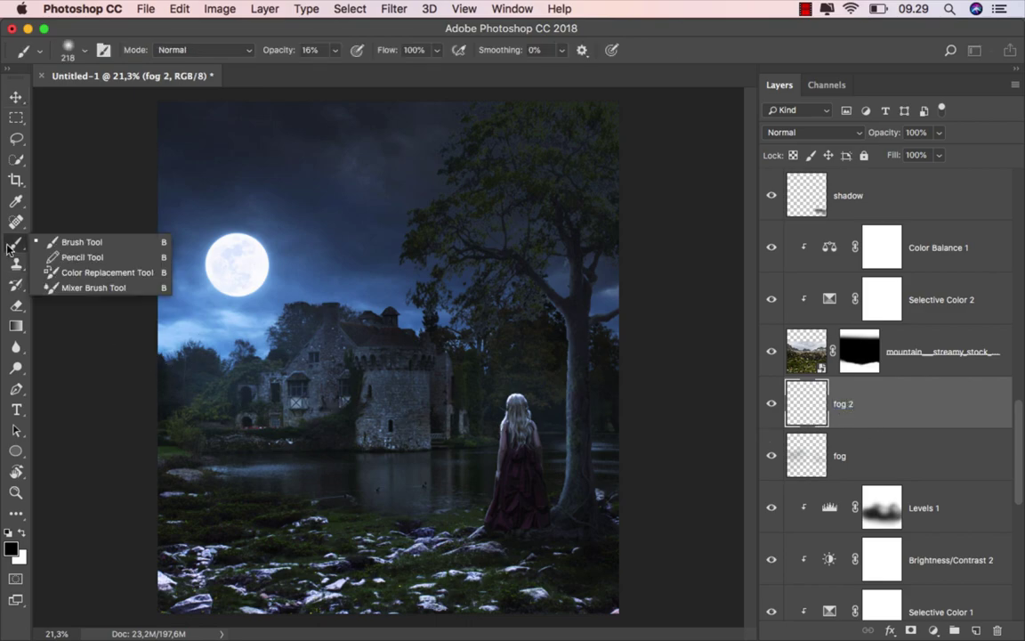
right_click(303, 276)
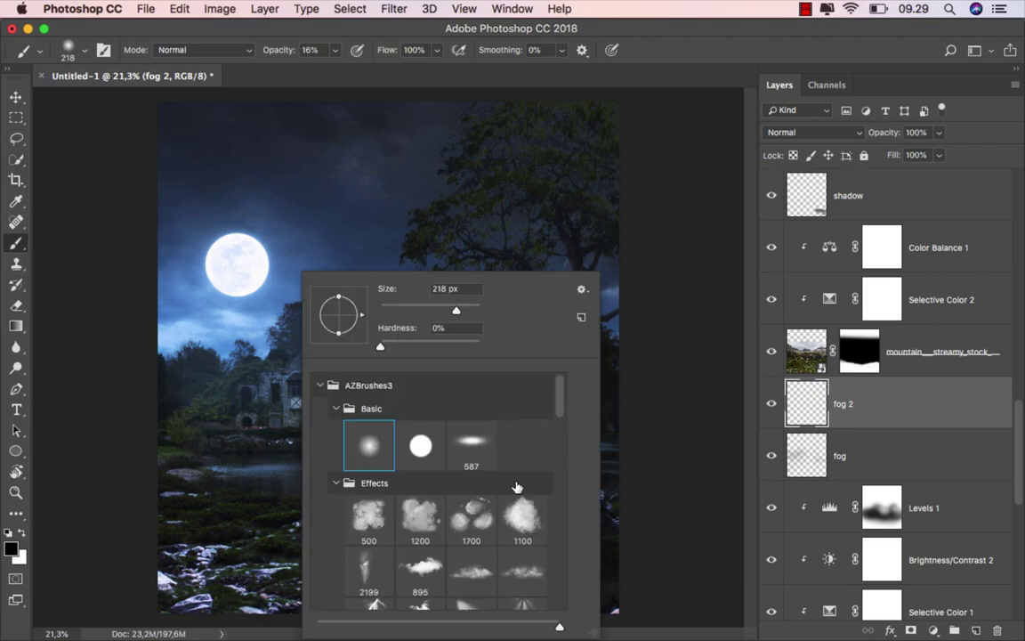
click(525, 515)
click(334, 49)
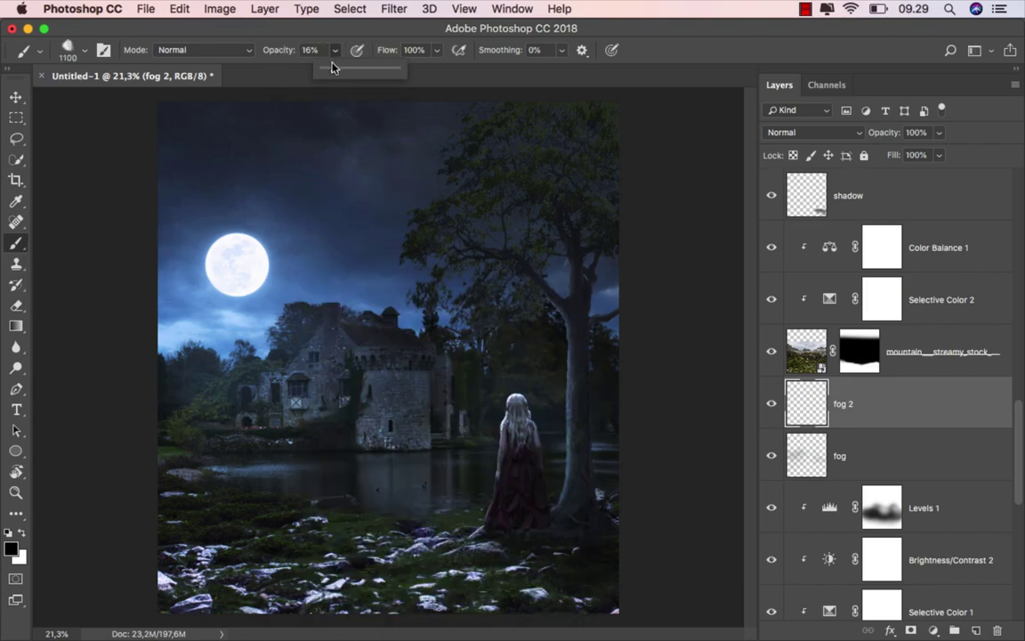
drag(333, 69, 327, 69)
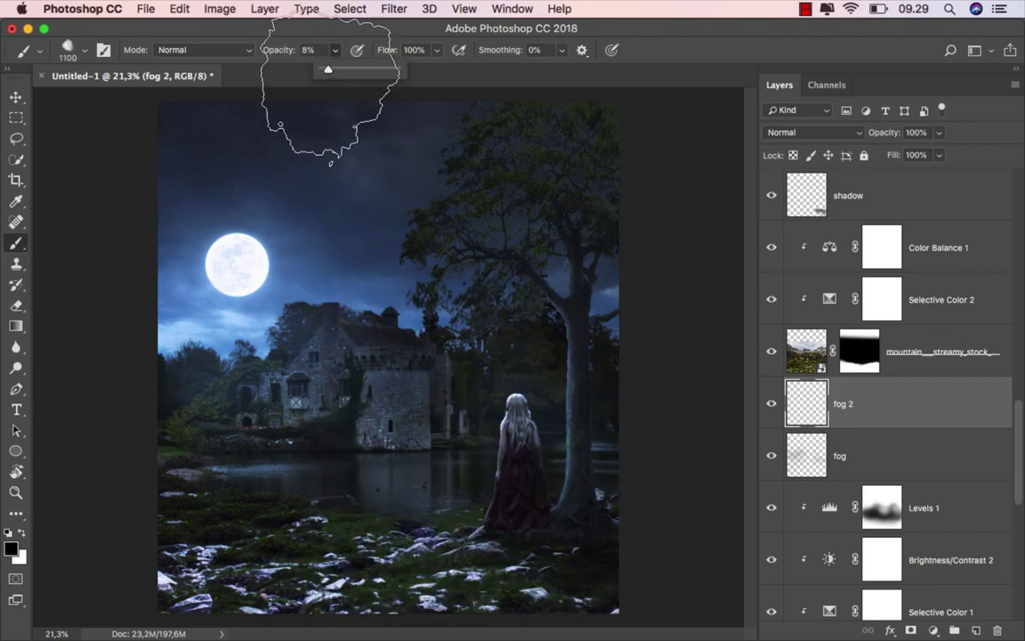
alt+click(251, 304)
mouse_move(332, 382)
mouse_down()
mouse_move(275, 387)
mouse_move(307, 382)
mouse_up()
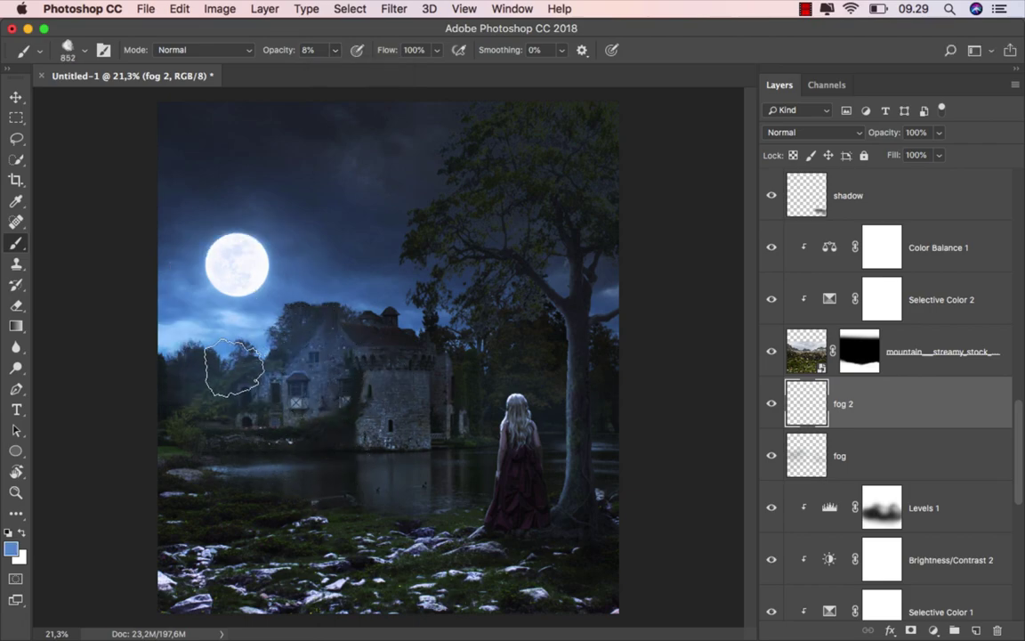
- Brush soft blue mist over the left trees, castle, lake and around the girl
drag(223, 376, 251, 385)
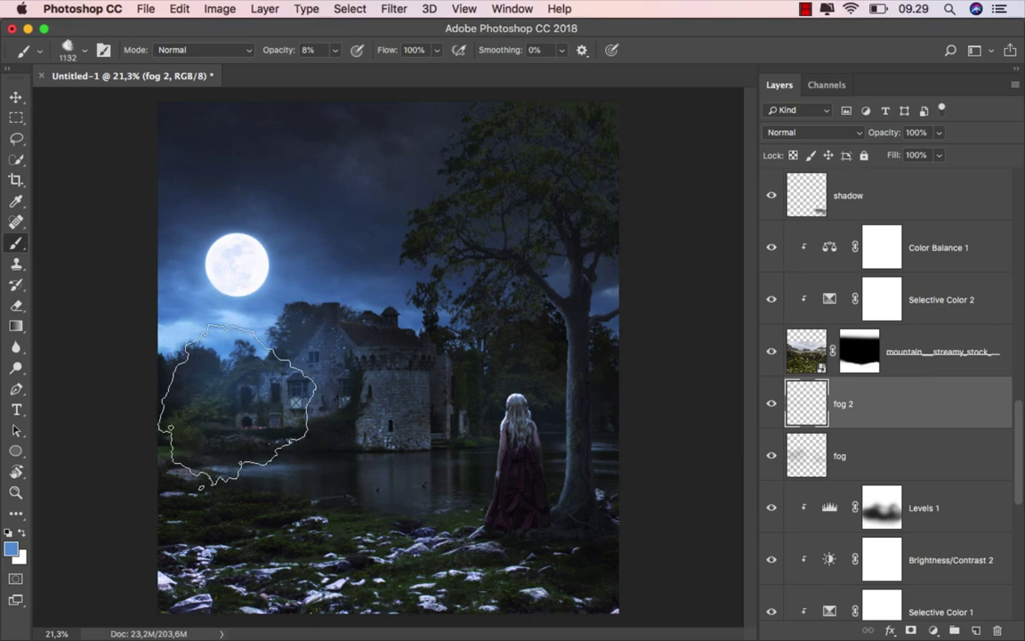
drag(445, 370, 476, 378)
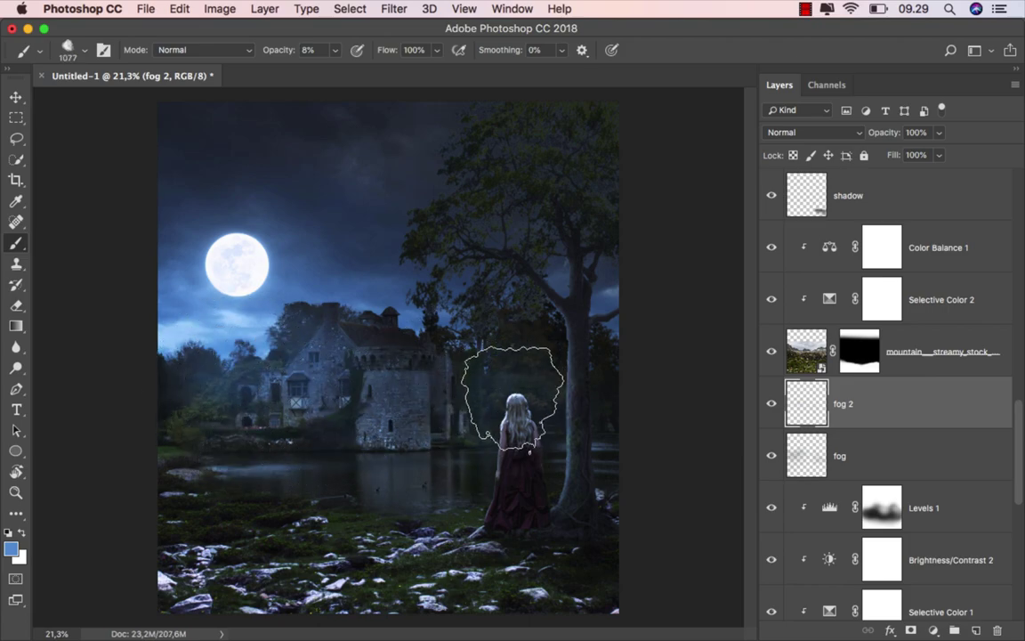
mouse_move(513, 341)
mouse_down()
mouse_move(570, 352)
mouse_move(532, 297)
mouse_move(418, 354)
mouse_move(334, 451)
mouse_move(184, 458)
mouse_move(555, 441)
mouse_move(297, 412)
mouse_move(546, 421)
mouse_move(629, 446)
mouse_move(444, 432)
mouse_up()
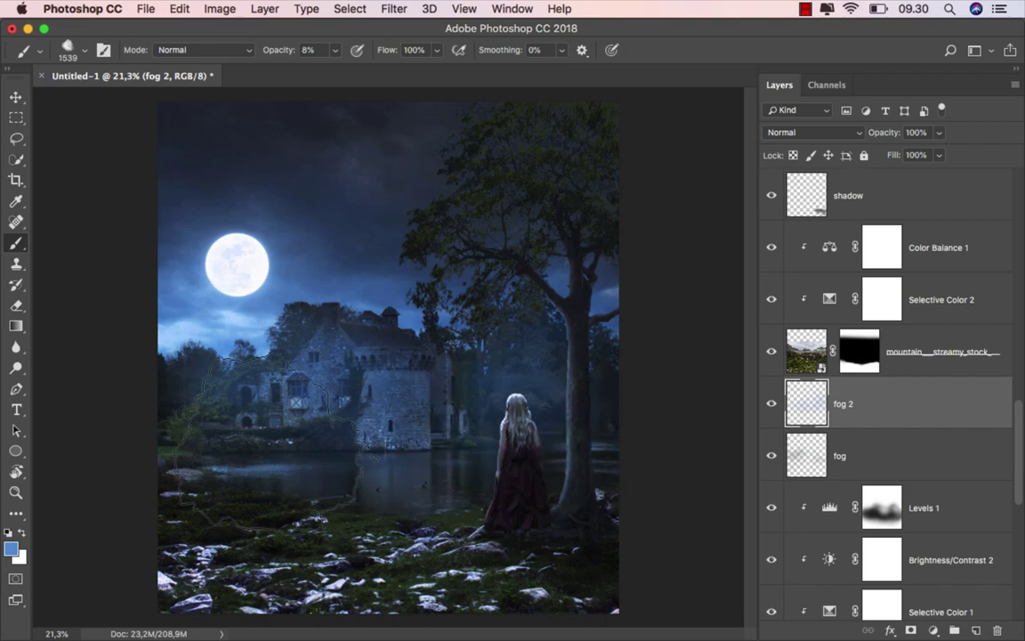
click(770, 405)
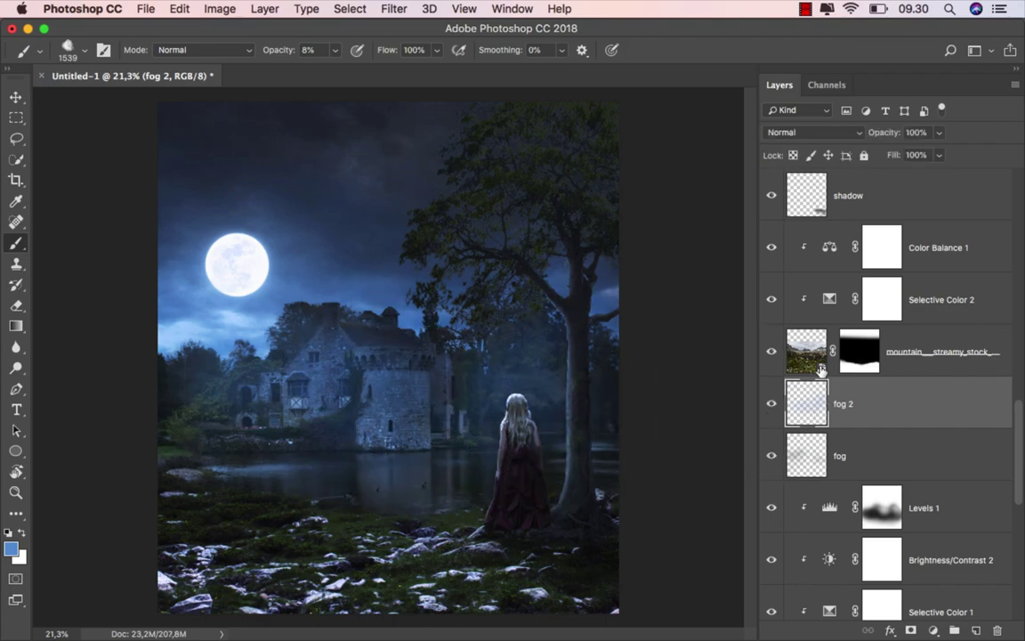
- Lower fog 2's fill to 50% and toggle it to check the result
drag(893, 155, 851, 165)
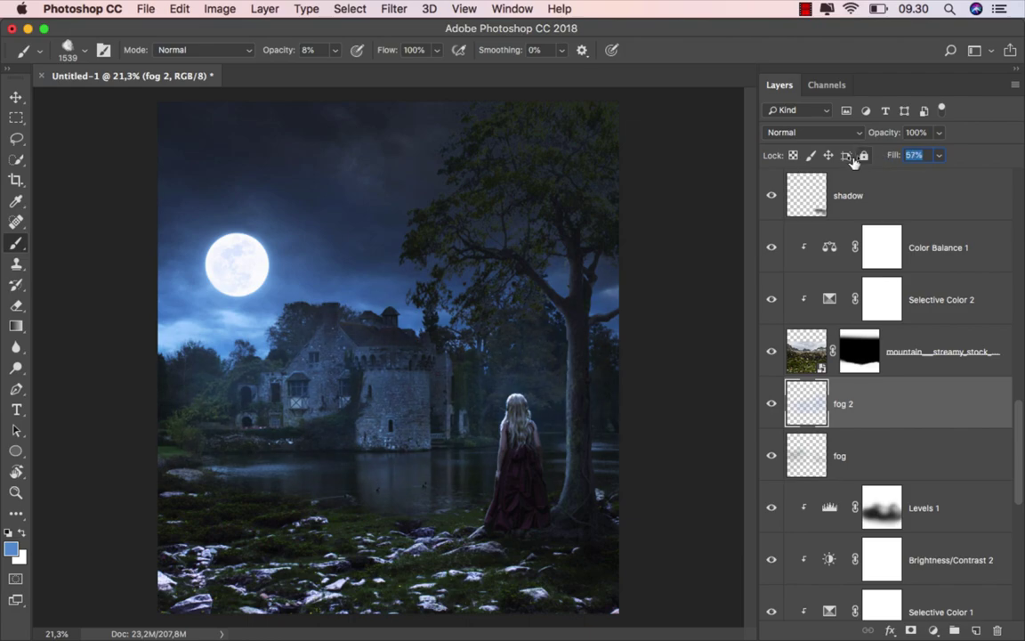
click(771, 404)
click(771, 404)
key(v)
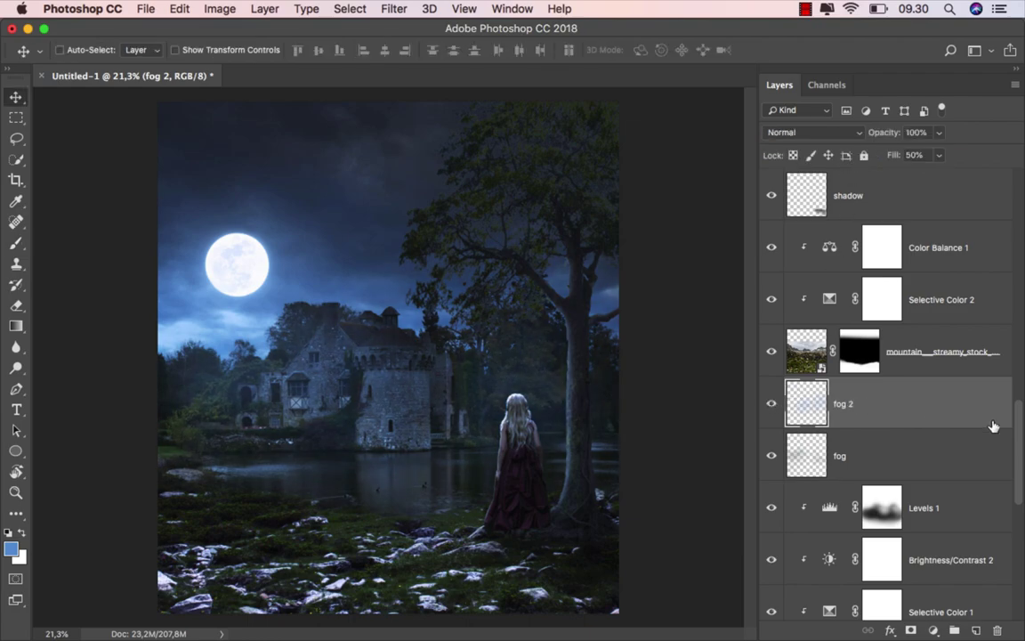
drag(1018, 418, 1006, 303)
scroll(1005, 303, up, 10)
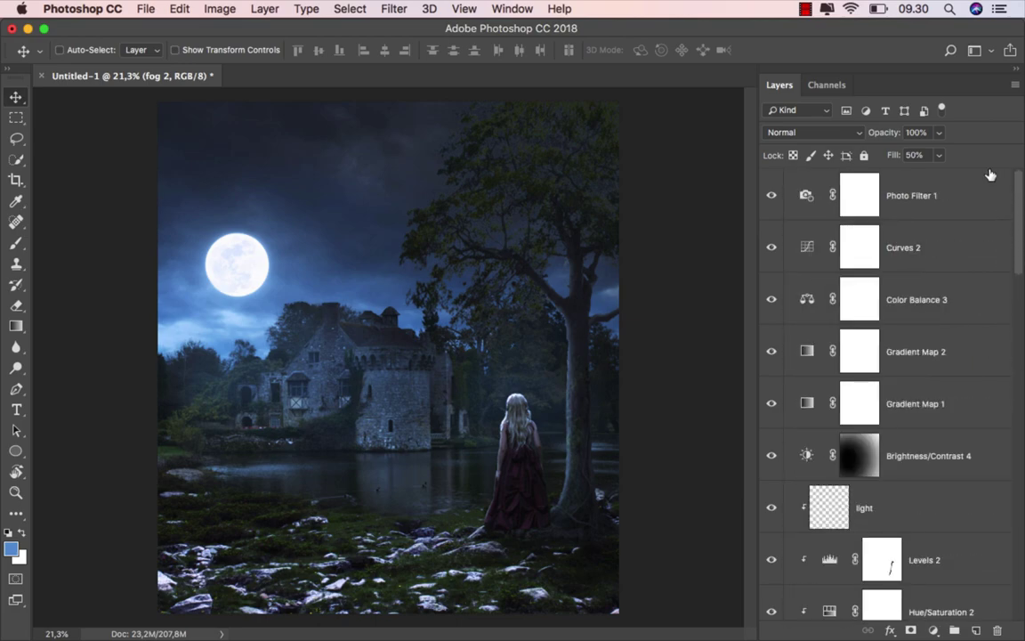
- Save the image as ok.jpg in JPEG format at Maximum quality 12
click(856, 190)
click(145, 9)
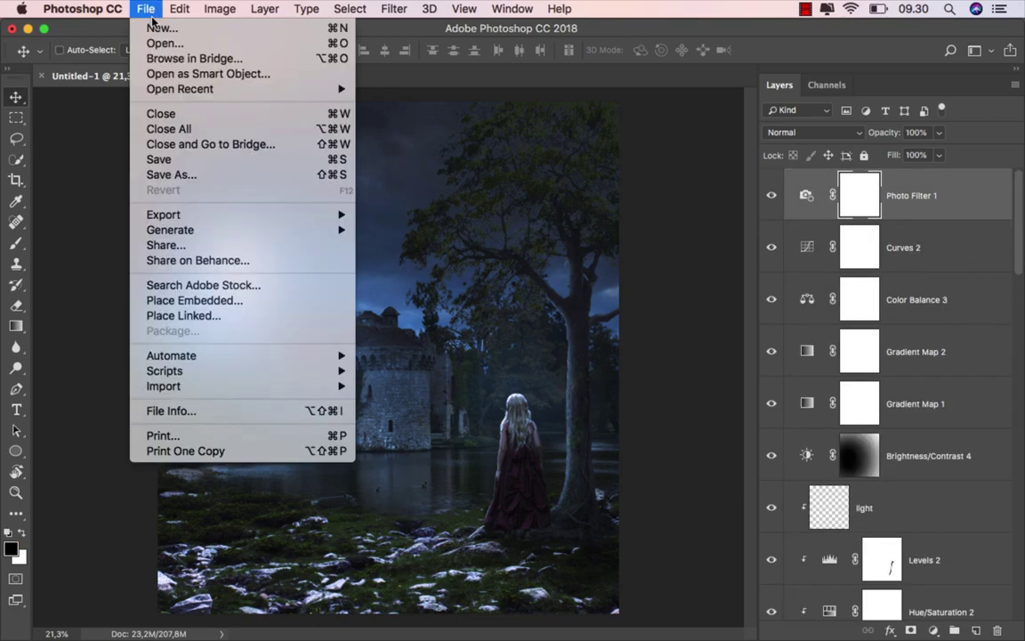
click(203, 179)
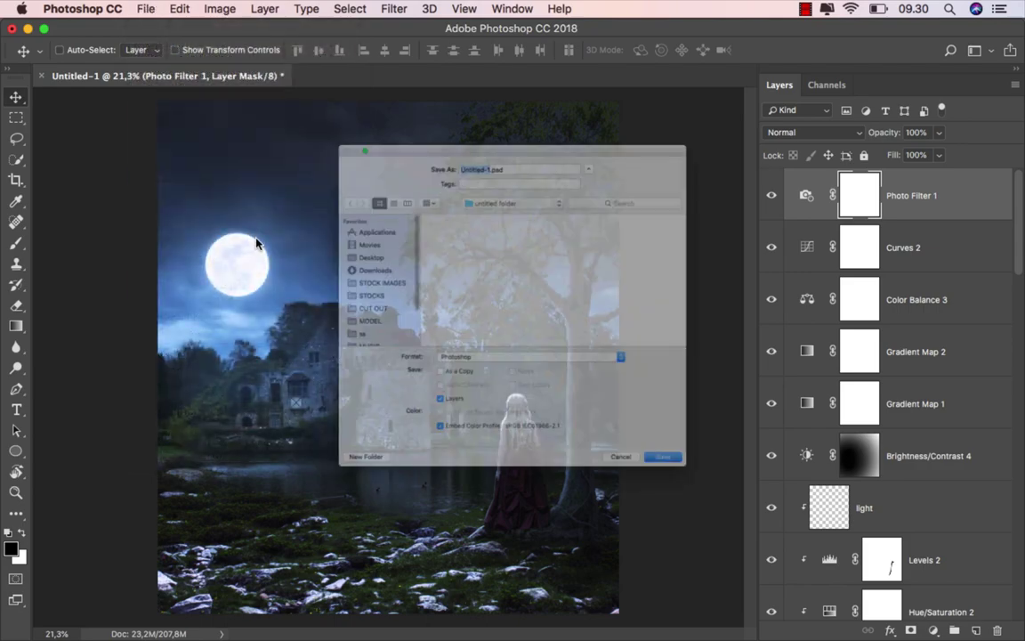
text(ok)
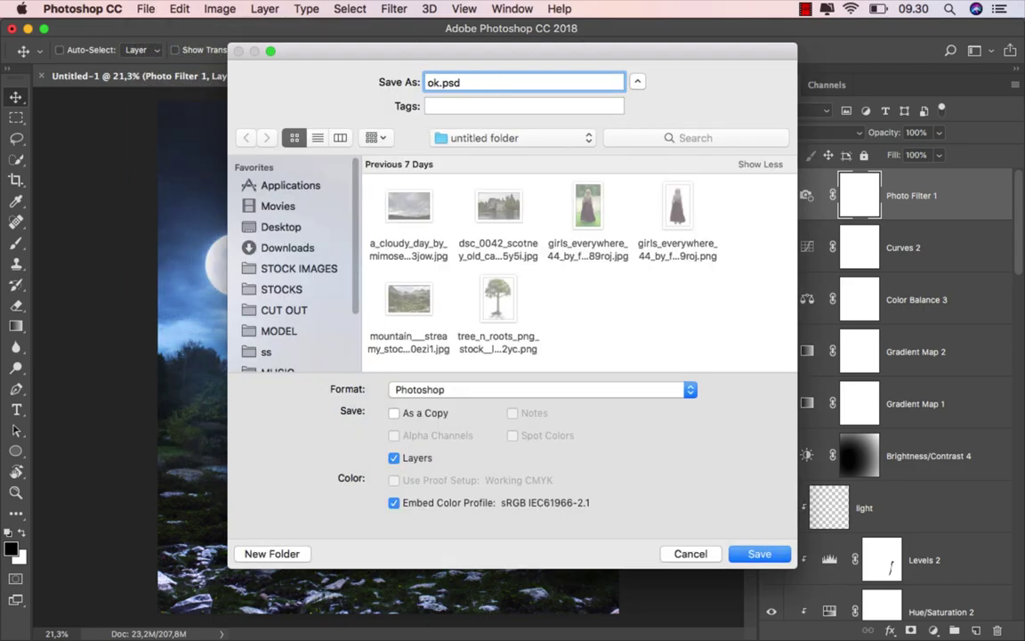
click(442, 390)
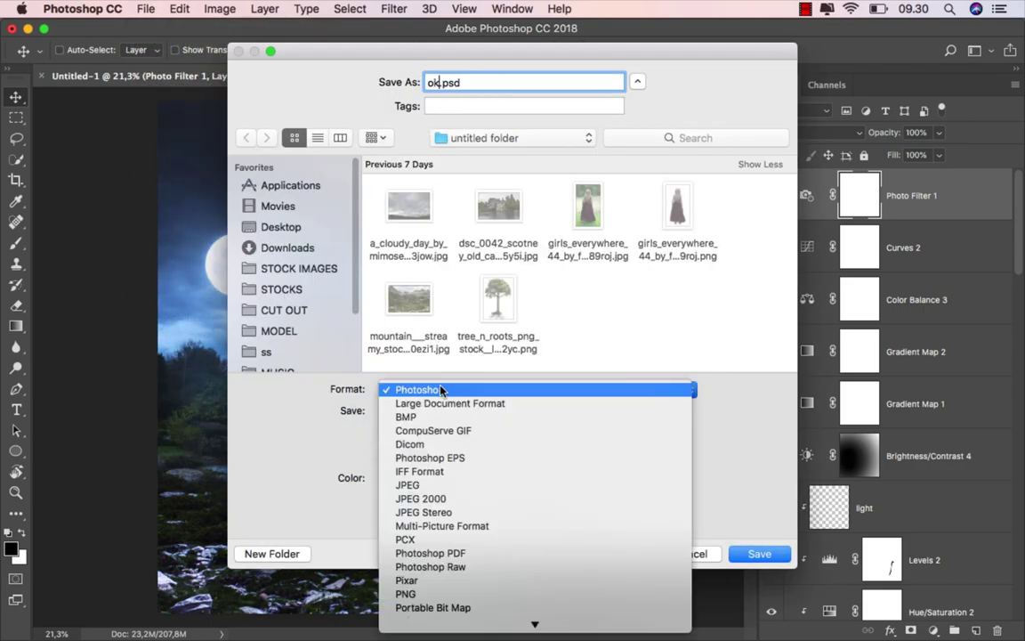
click(445, 485)
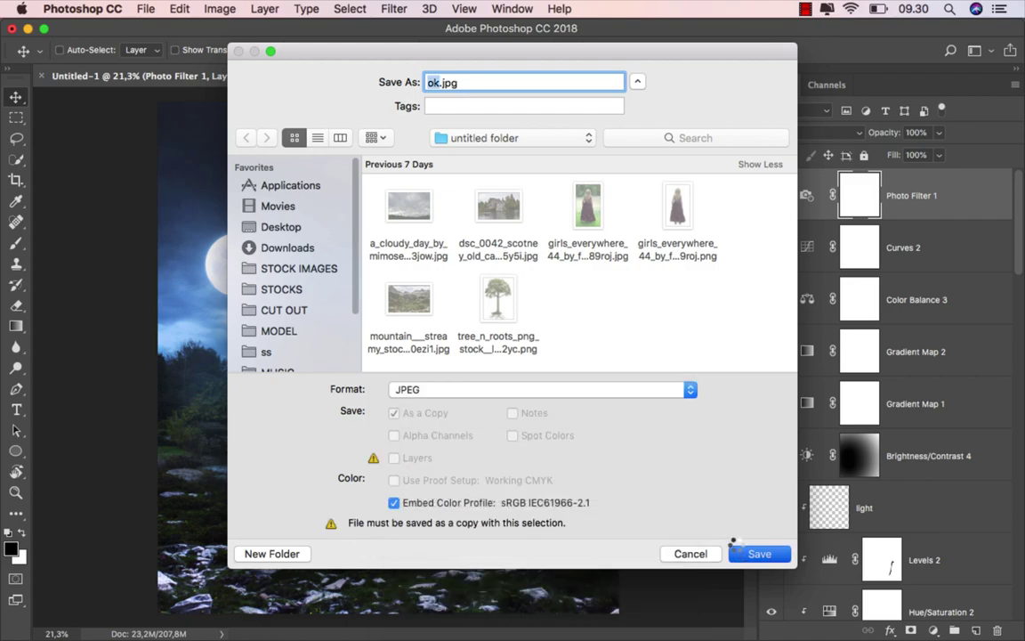
click(735, 552)
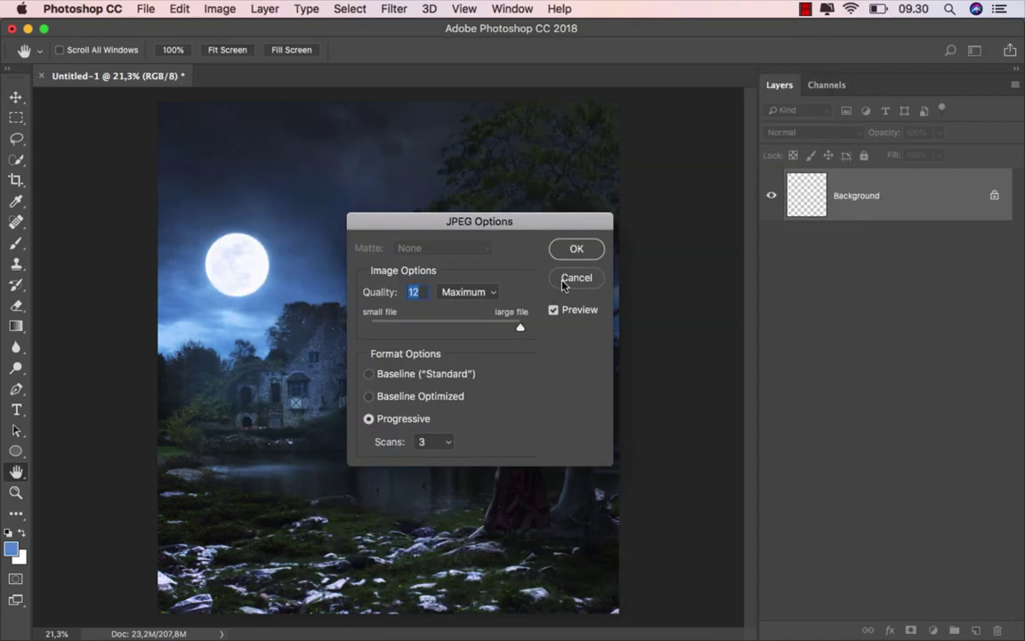
click(569, 251)
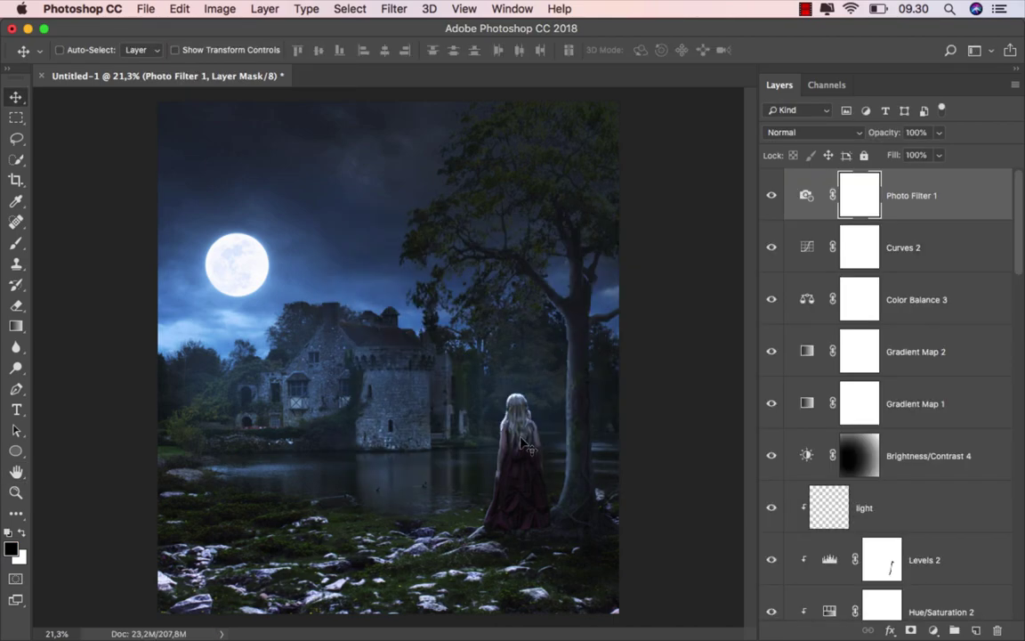
- Locate ok.jpg in the untitled folder in Finder and preview it with Quick Look
click(394, 606)
click(465, 333)
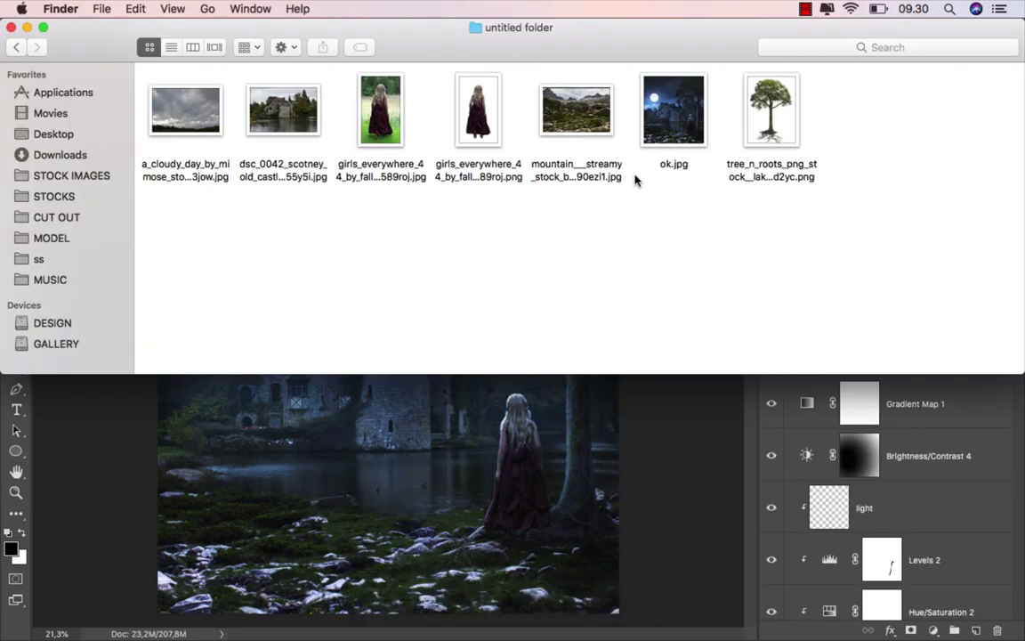
click(661, 133)
key(space)
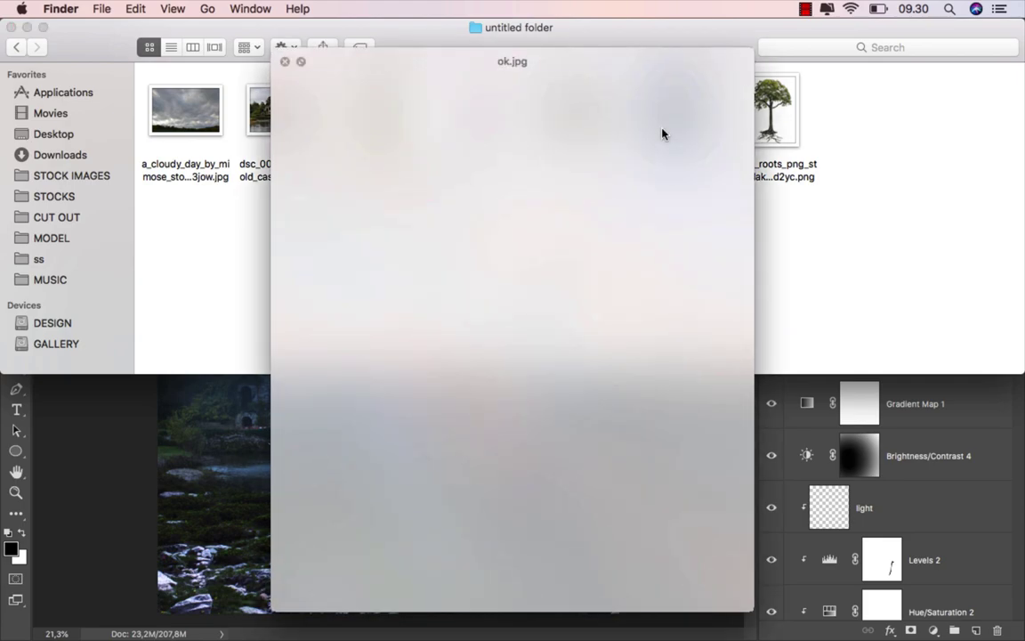
drag(519, 67, 510, 66)
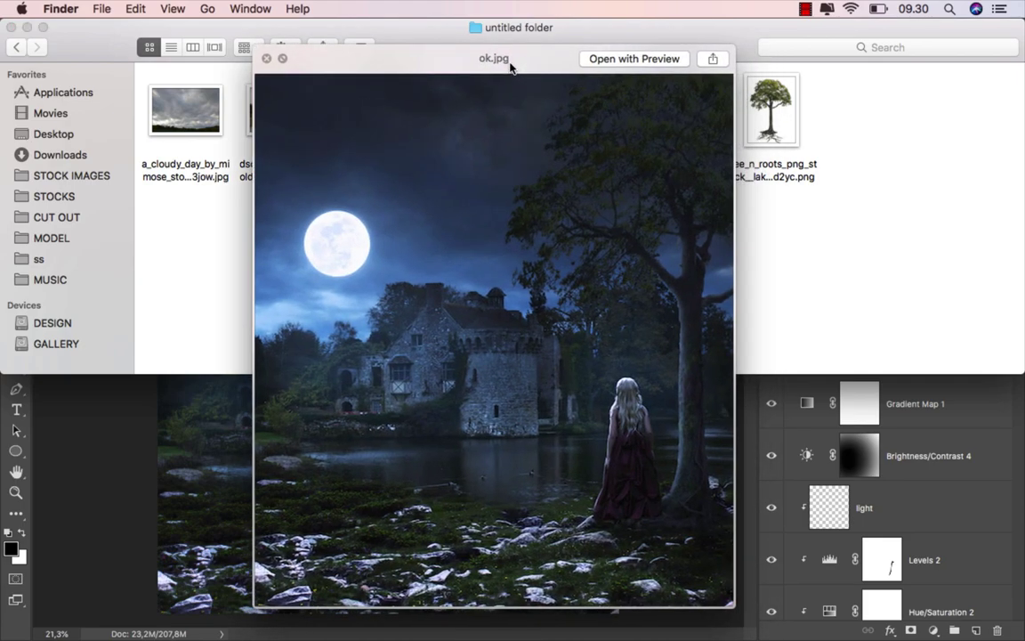